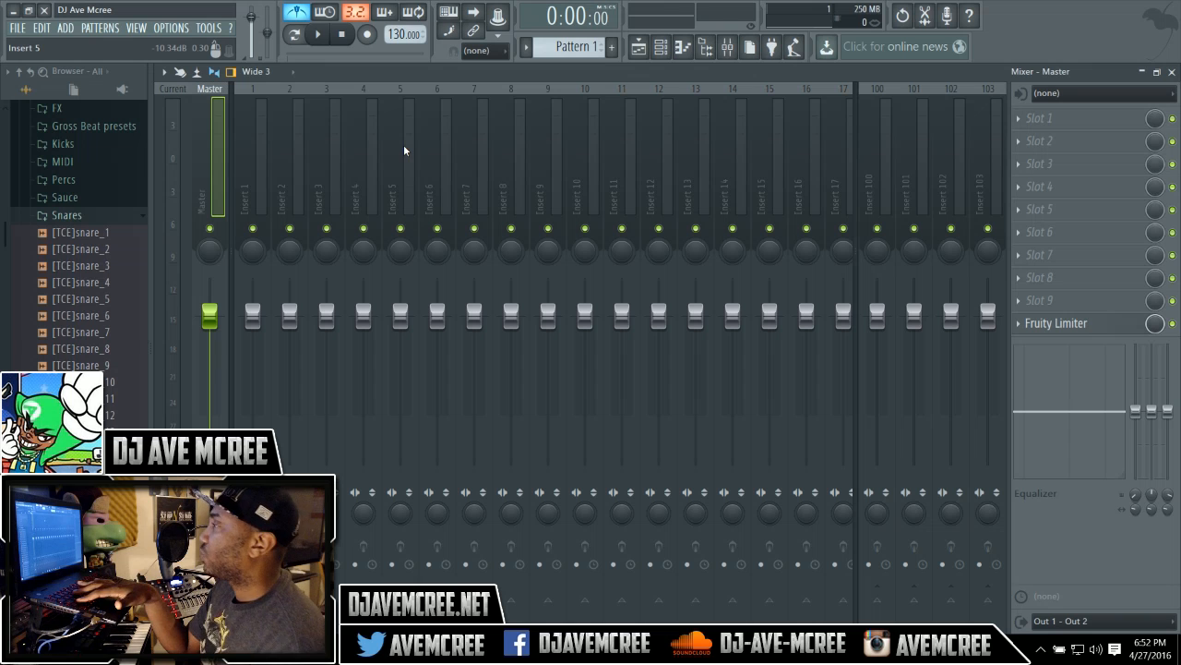
Open Edison on the master mixer track and switch off its recording.
{"action": "key", "text": "ctrl+e"}
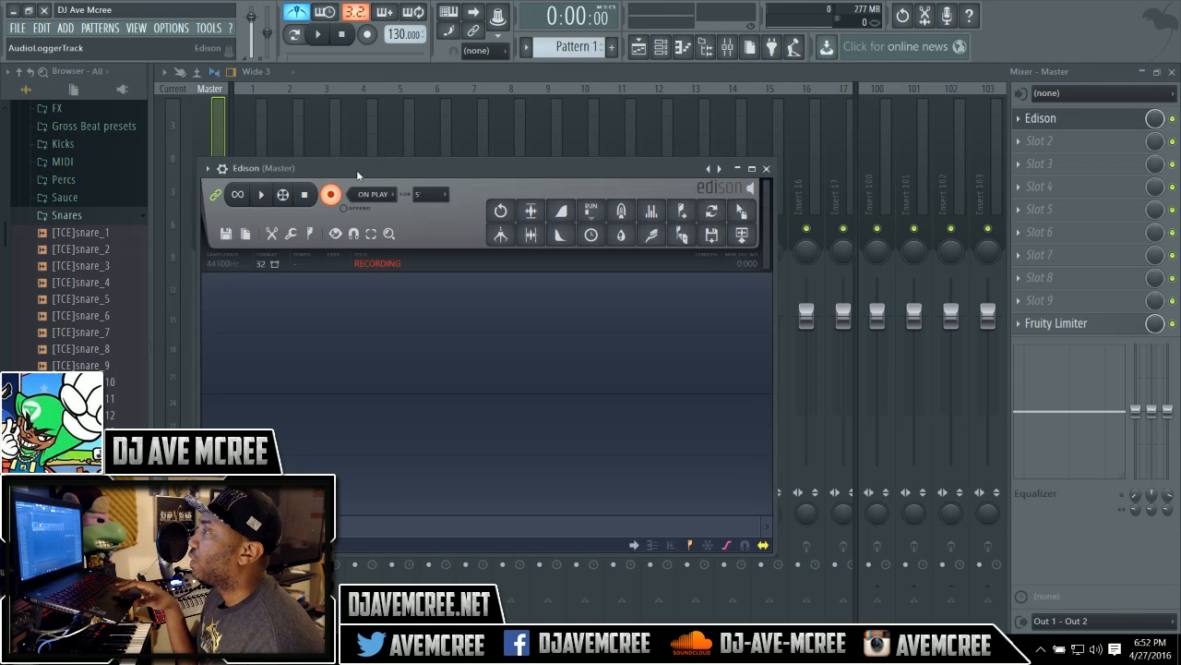
{"action": "left_click", "coordinate": [332, 195]}
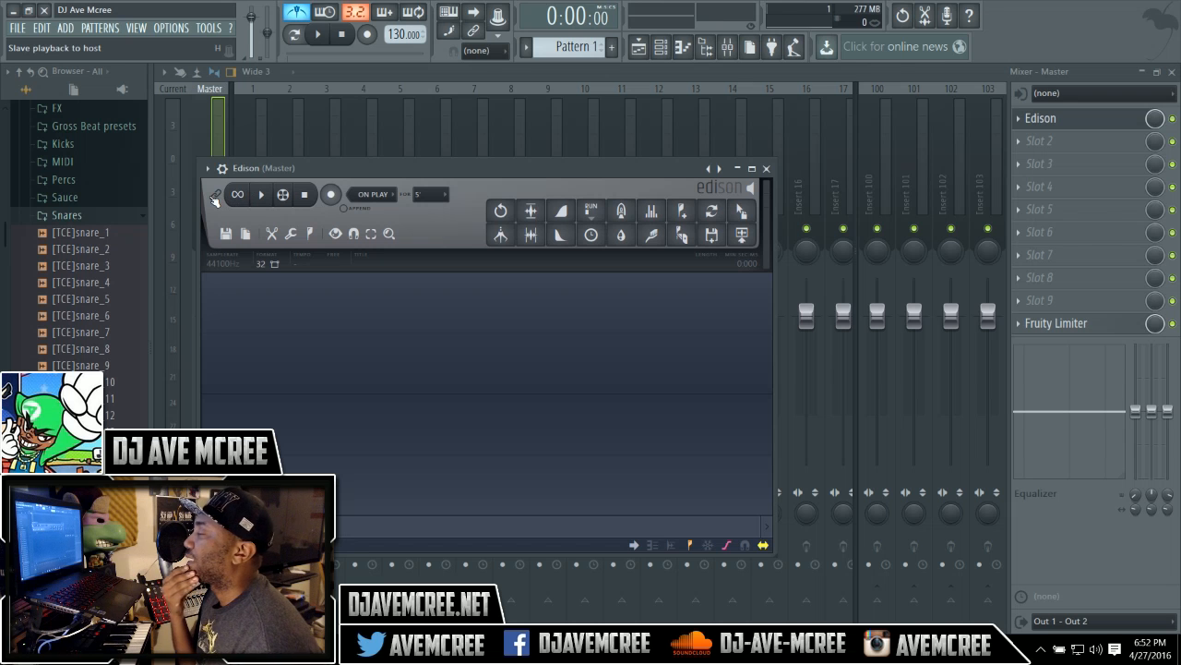
Load the sample Al Wilson-Show & Tell MP3 from the Desktop into Edison.
{"action": "left_click", "coordinate": [225, 236]}
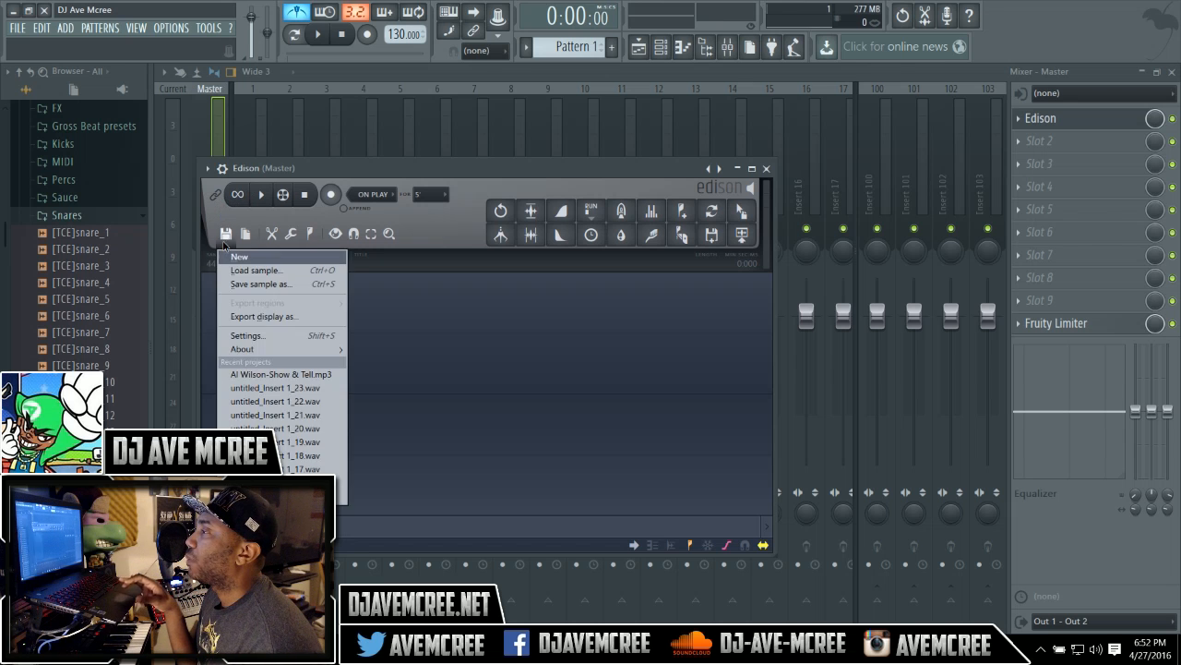
{"action": "left_click", "coordinate": [246, 271]}
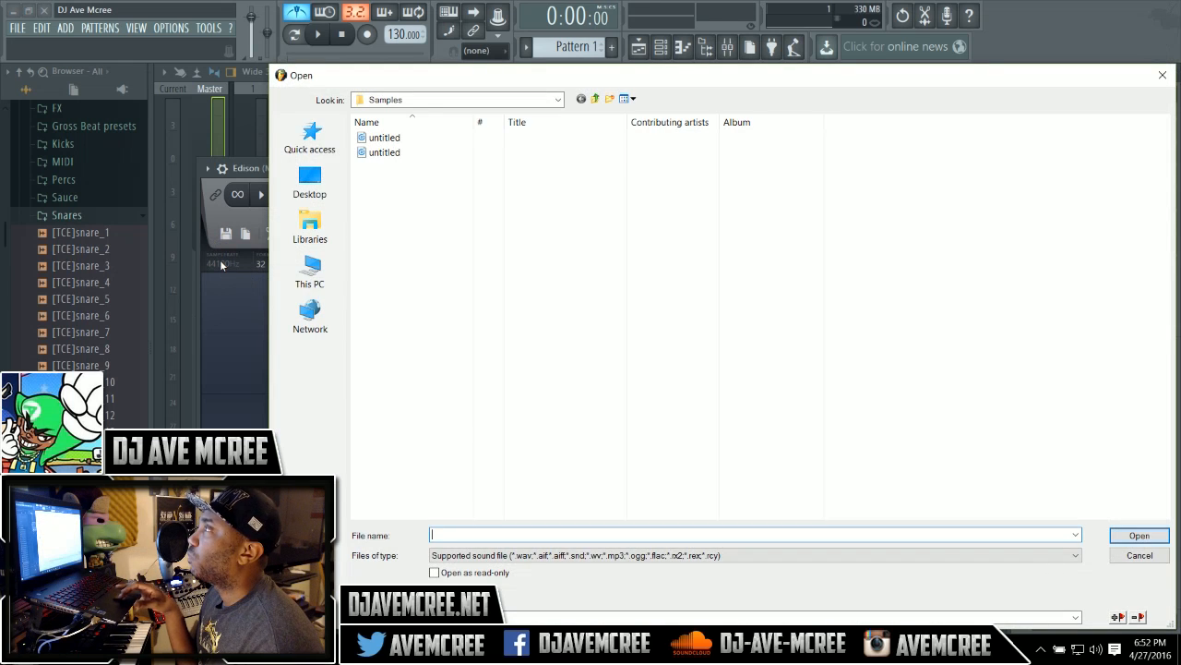
{"action": "left_click", "coordinate": [307, 185]}
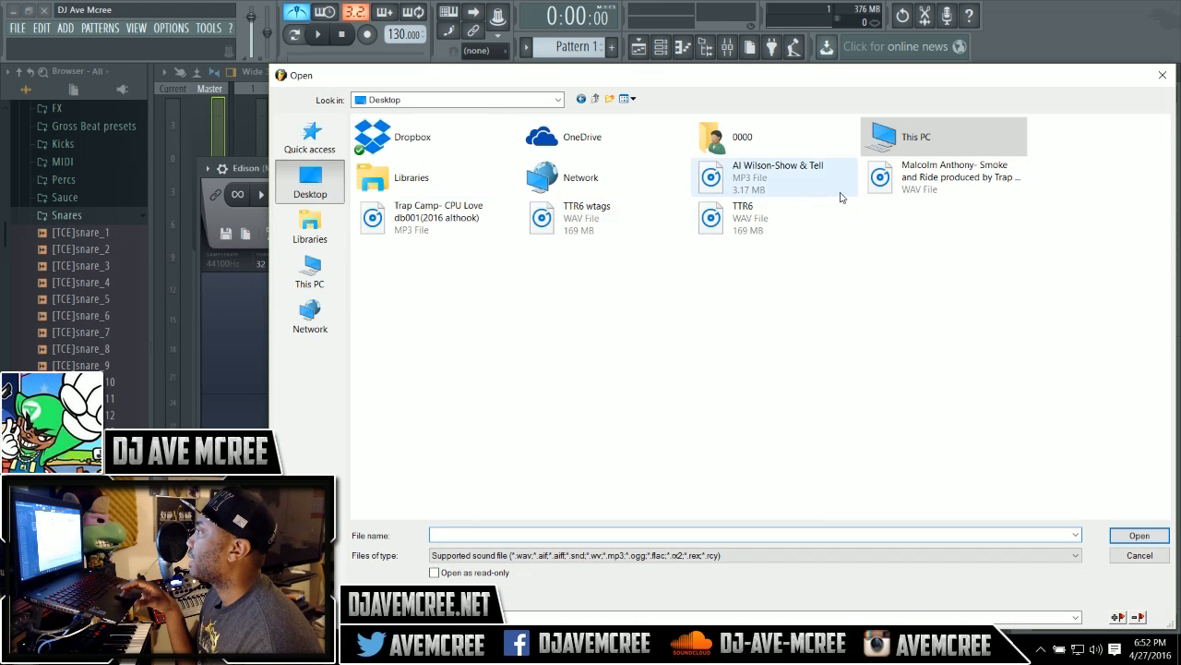
{"action": "double_click", "coordinate": [775, 180]}
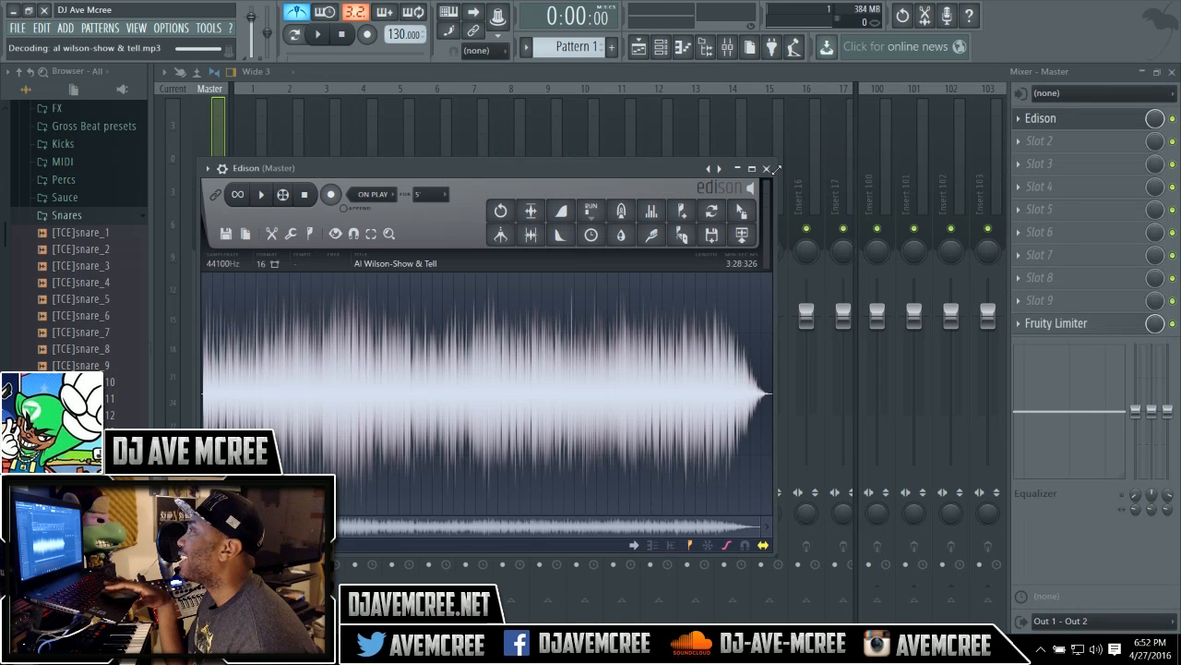
Briefly play the loaded song and turn the master volume down slightly.
{"action": "key", "text": "space"}
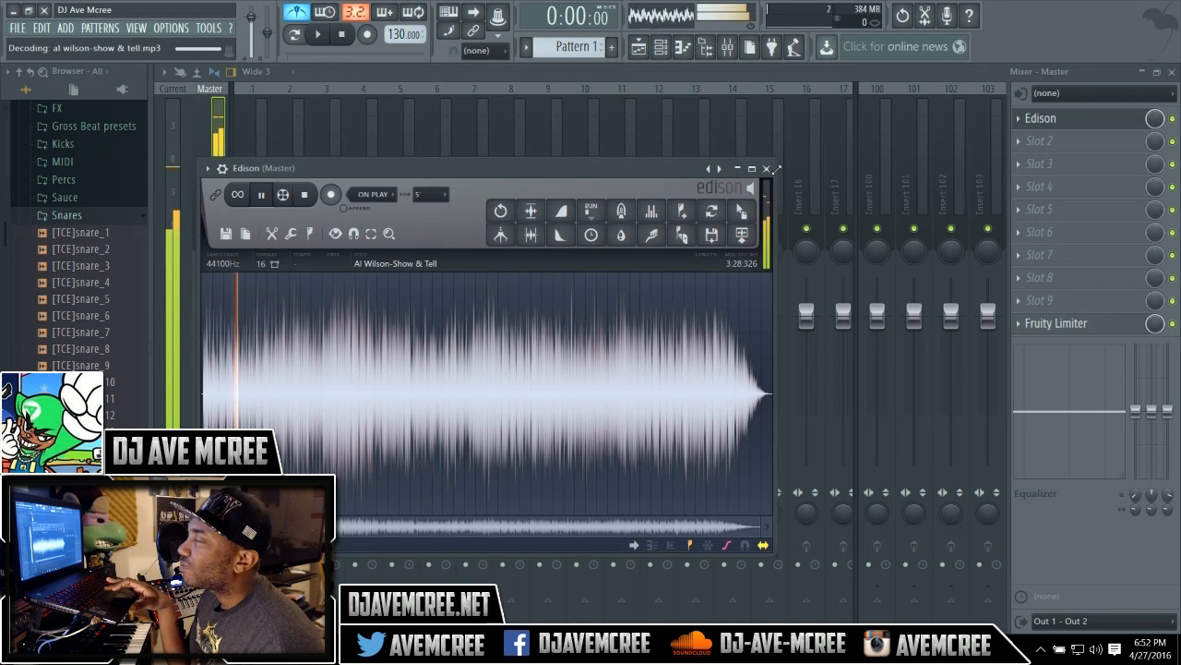
{"action": "key", "text": "space"}
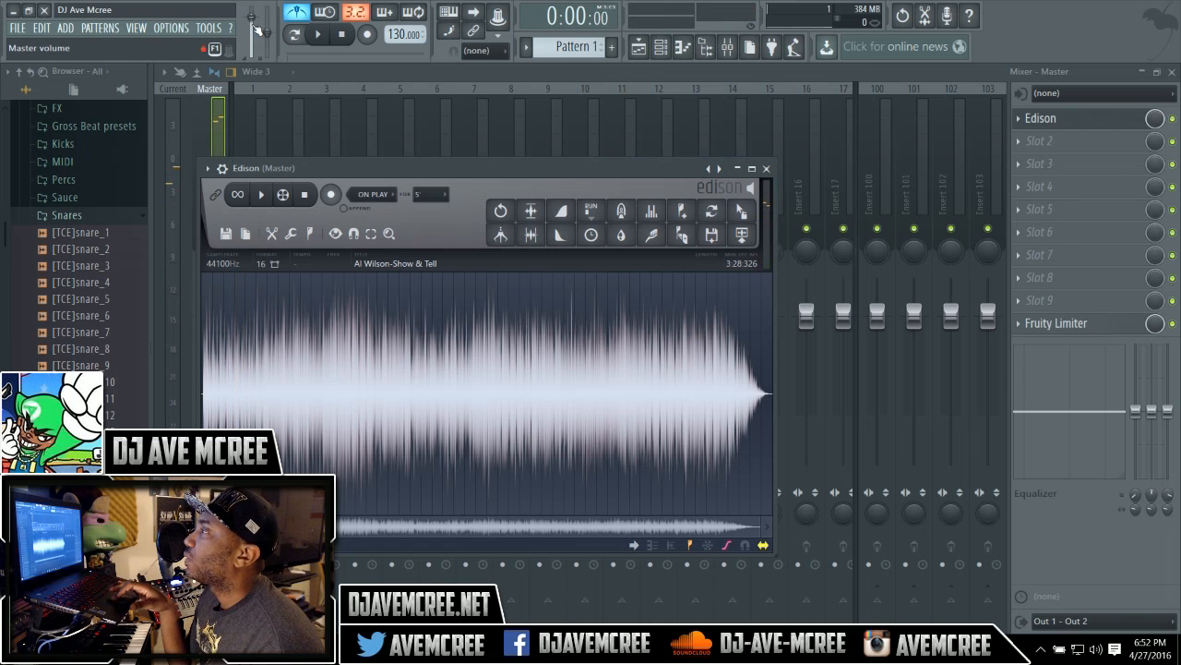
{"action": "left_click_drag", "start_coordinate": [253, 23], "coordinate": [259, 33]}
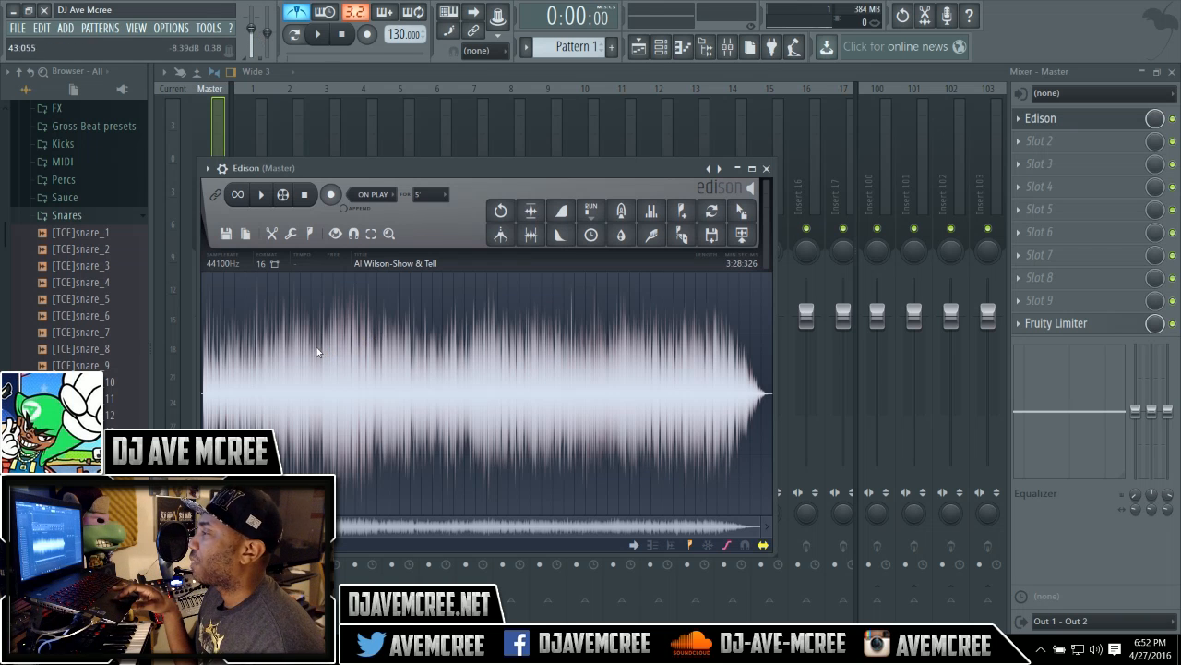
{"action": "left_click_drag", "start_coordinate": [309, 346], "coordinate": [803, 337]}
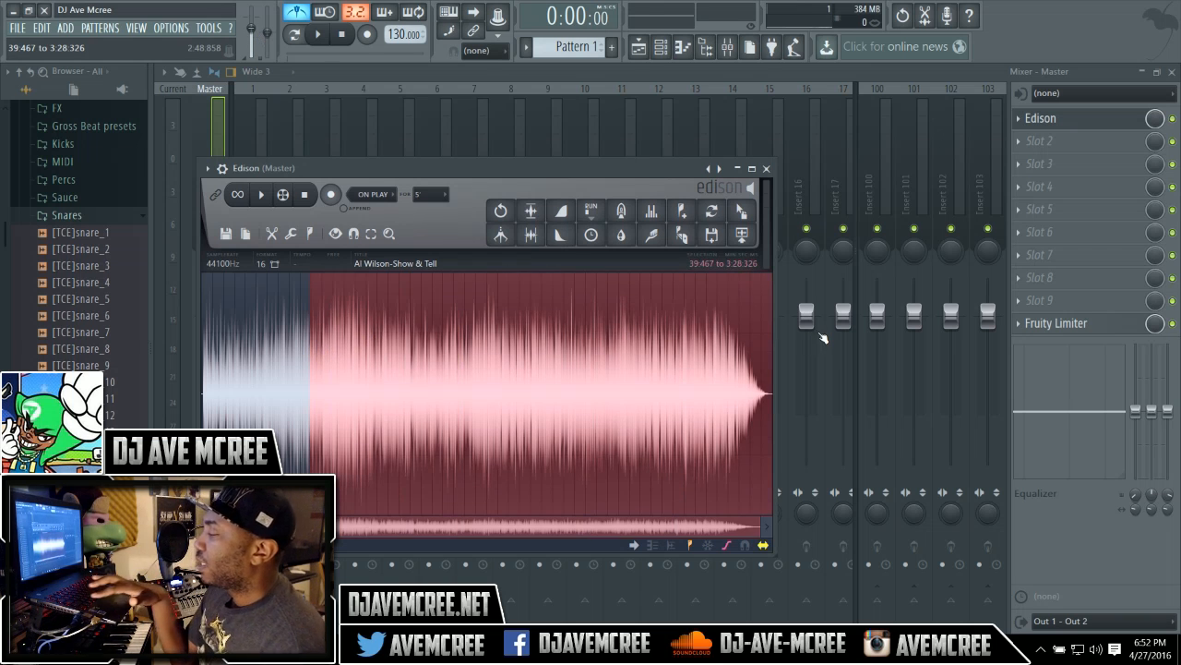
{"action": "key", "text": "Delete"}
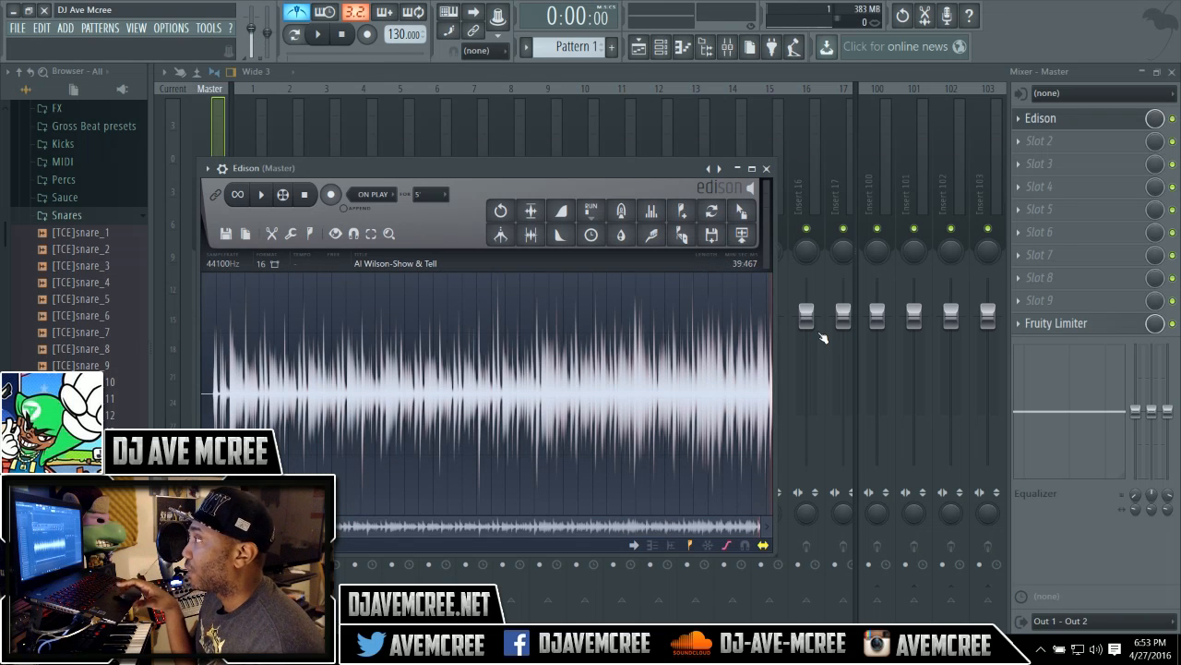
{"action": "key", "text": "ctrl+z"}
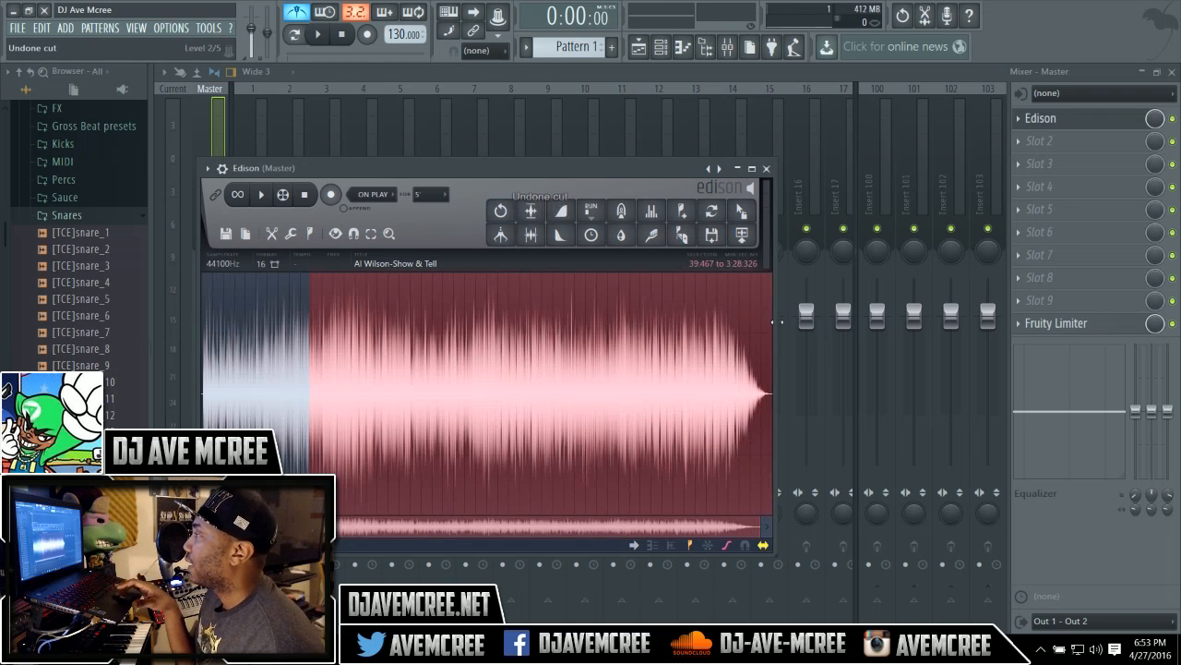
Delete the song from 45.522 s to the end.
{"action": "left_click", "coordinate": [311, 399]}
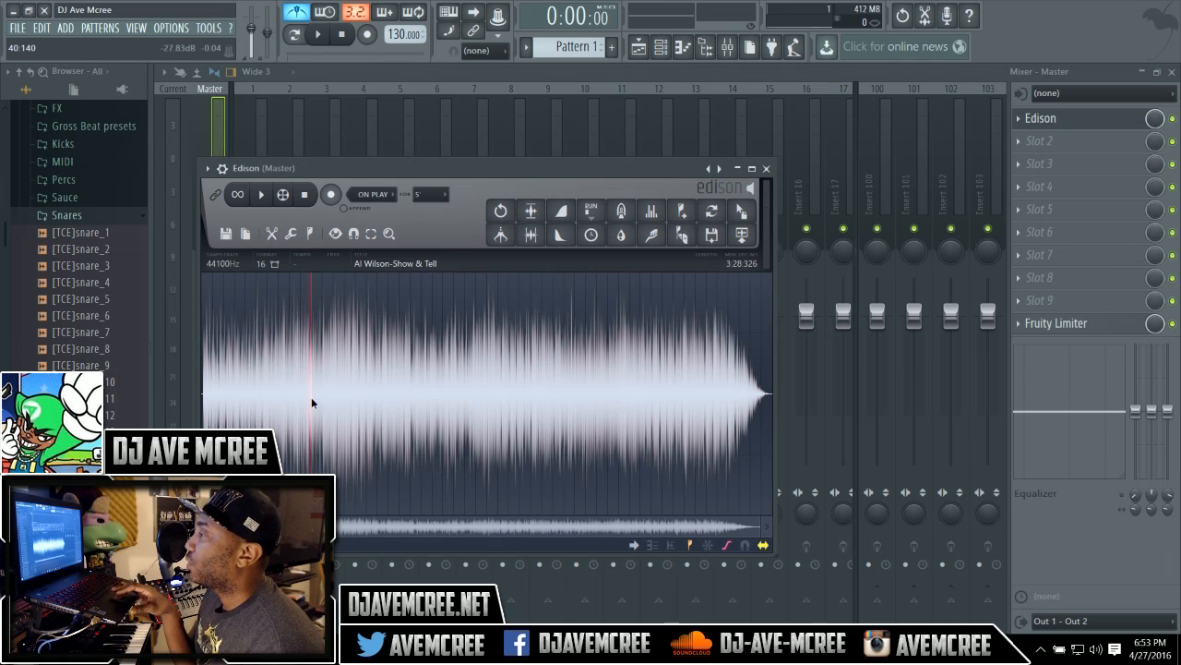
{"action": "left_click_drag", "start_coordinate": [311, 402], "coordinate": [868, 384]}
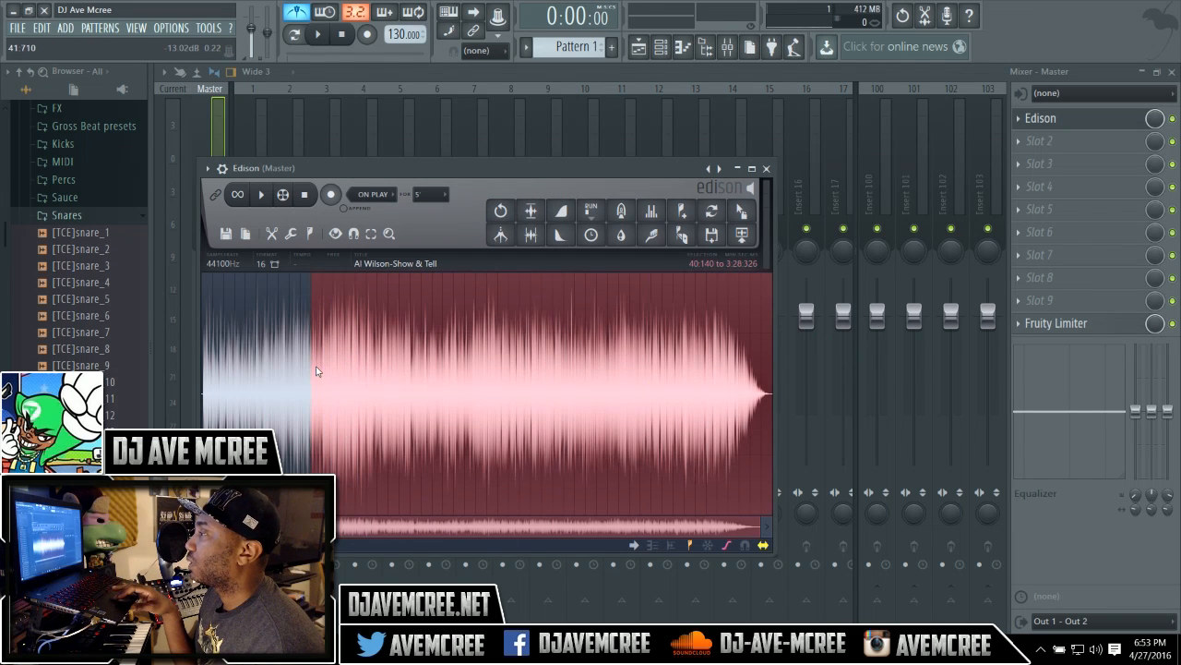
{"action": "left_click_drag", "start_coordinate": [315, 367], "coordinate": [326, 369]}
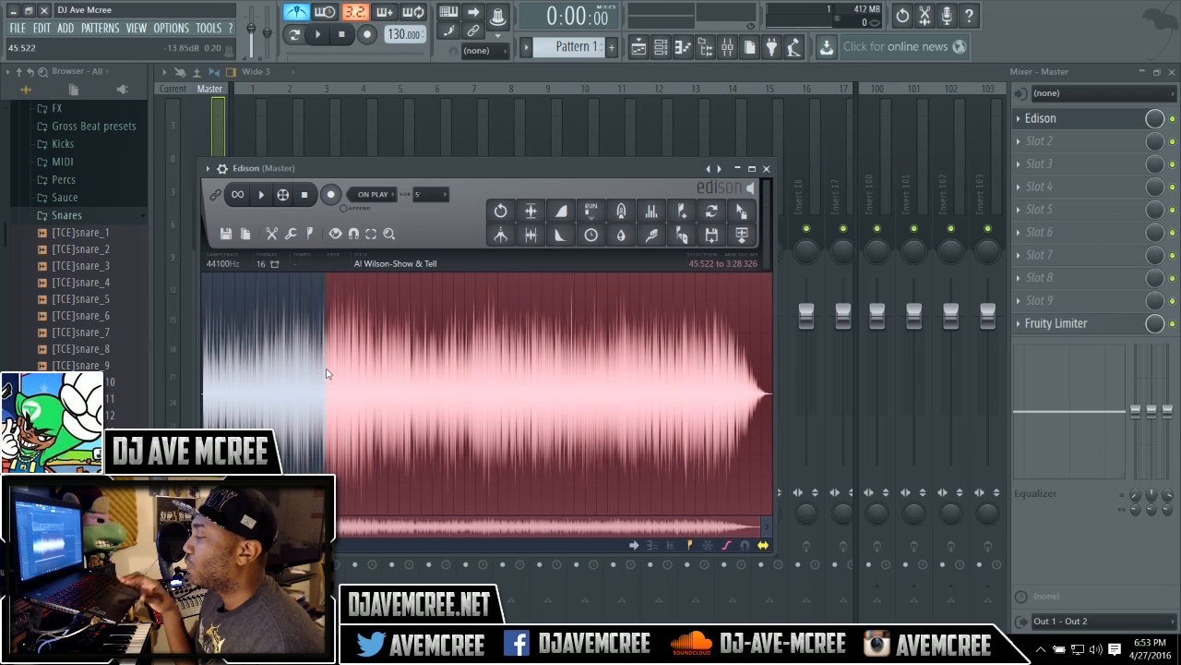
{"action": "key", "text": "Delete"}
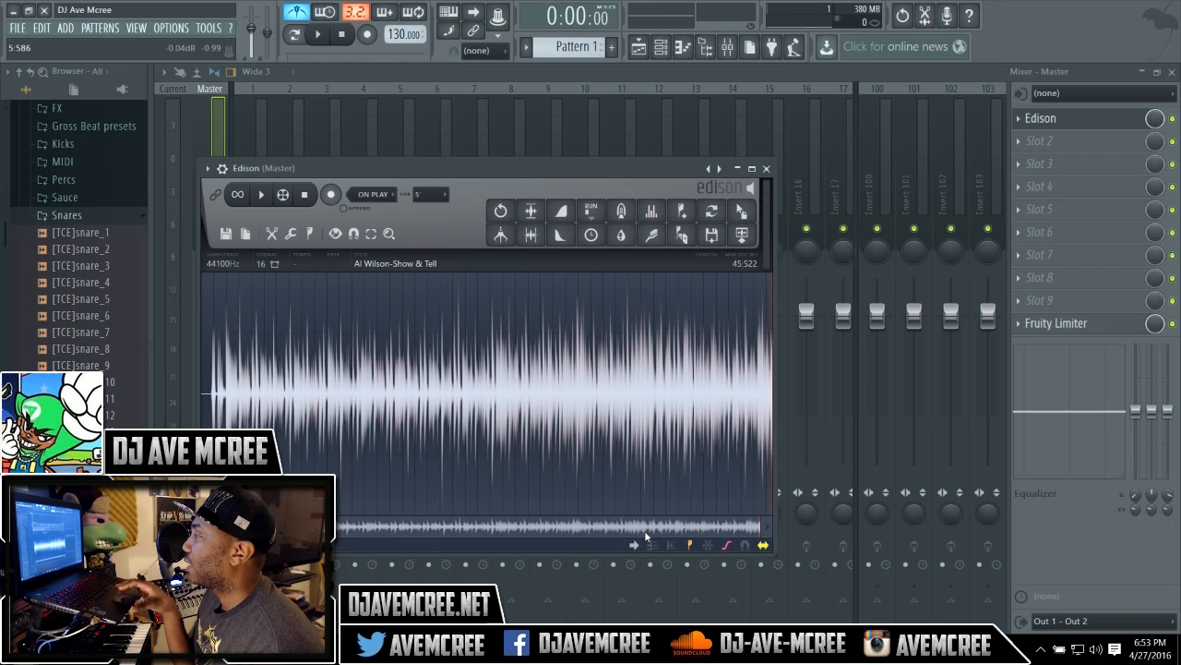
Trim the leading silence from the audio with the trim side noise tool.
{"action": "left_click_drag", "start_coordinate": [758, 528], "coordinate": [443, 527]}
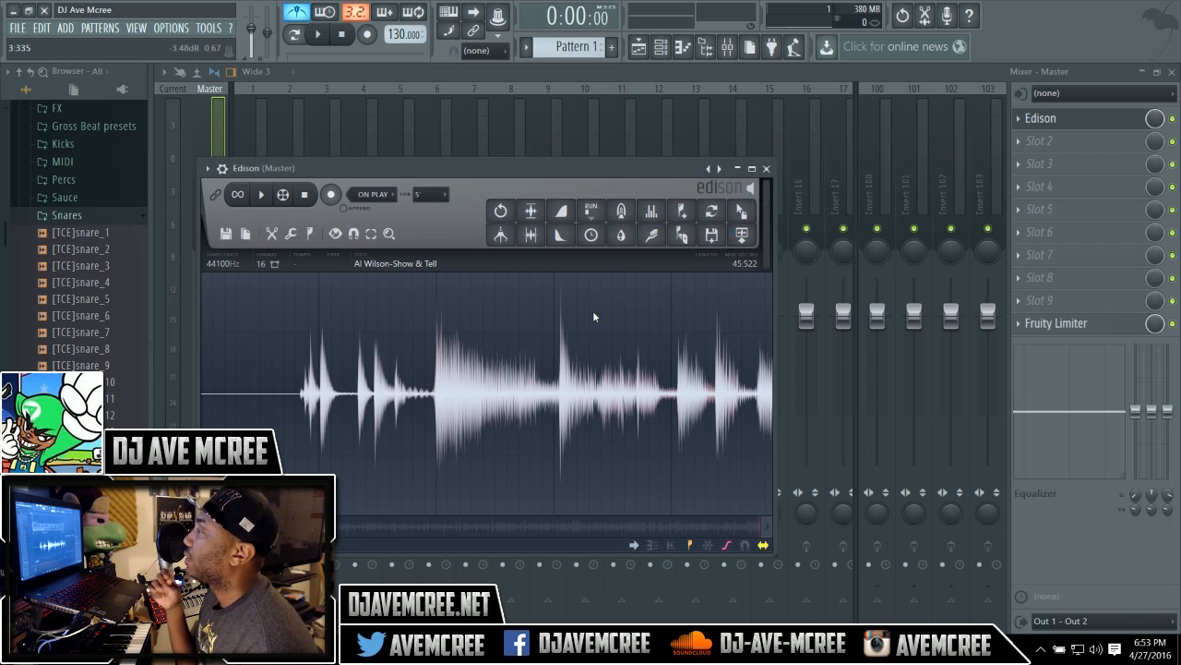
{"action": "left_click", "coordinate": [533, 239]}
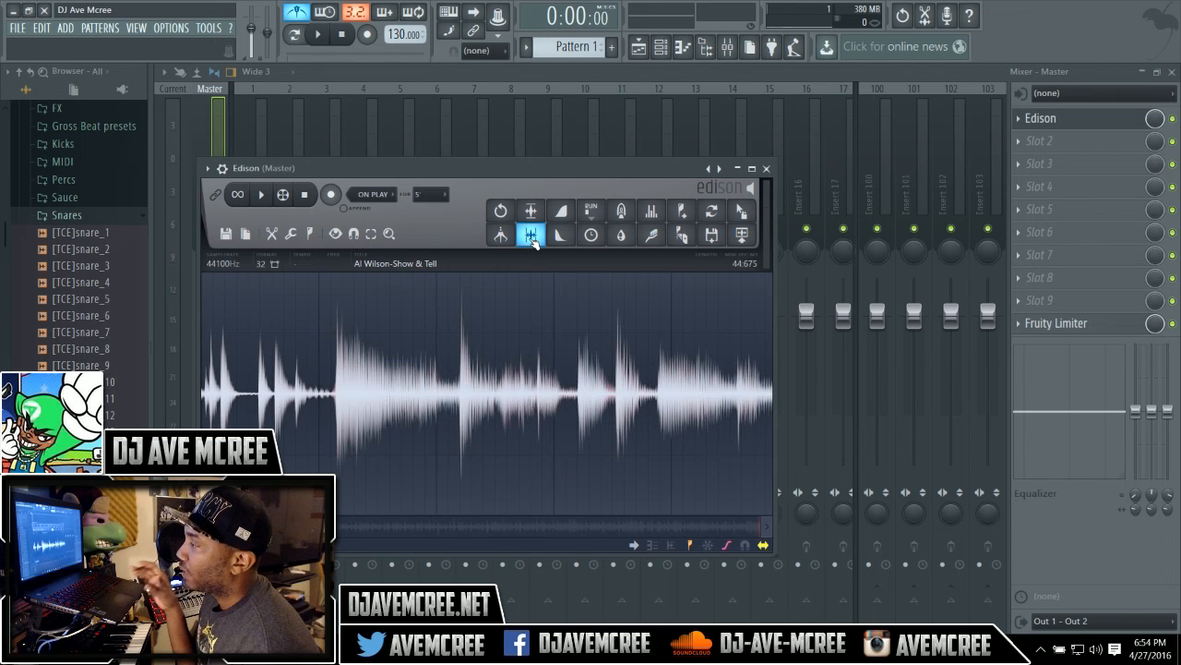
Play back the beginning of the trimmed song to listen for where the intro should be cut.
{"action": "left_click_drag", "start_coordinate": [275, 527], "coordinate": [615, 547]}
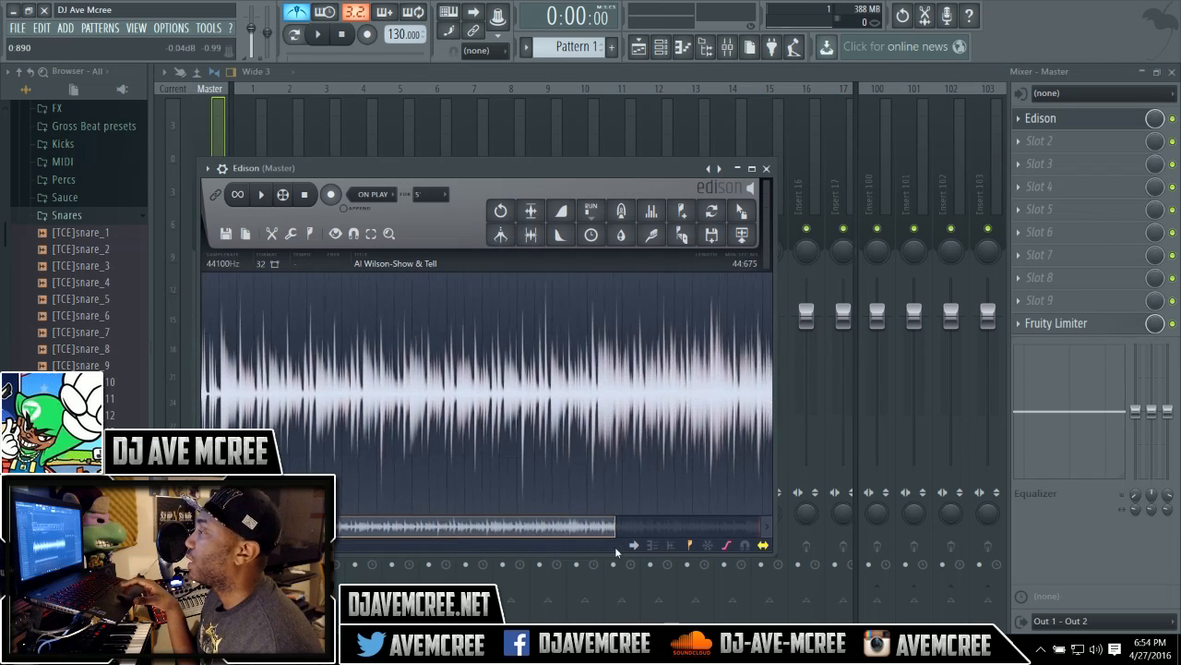
{"action": "left_click", "coordinate": [356, 465]}
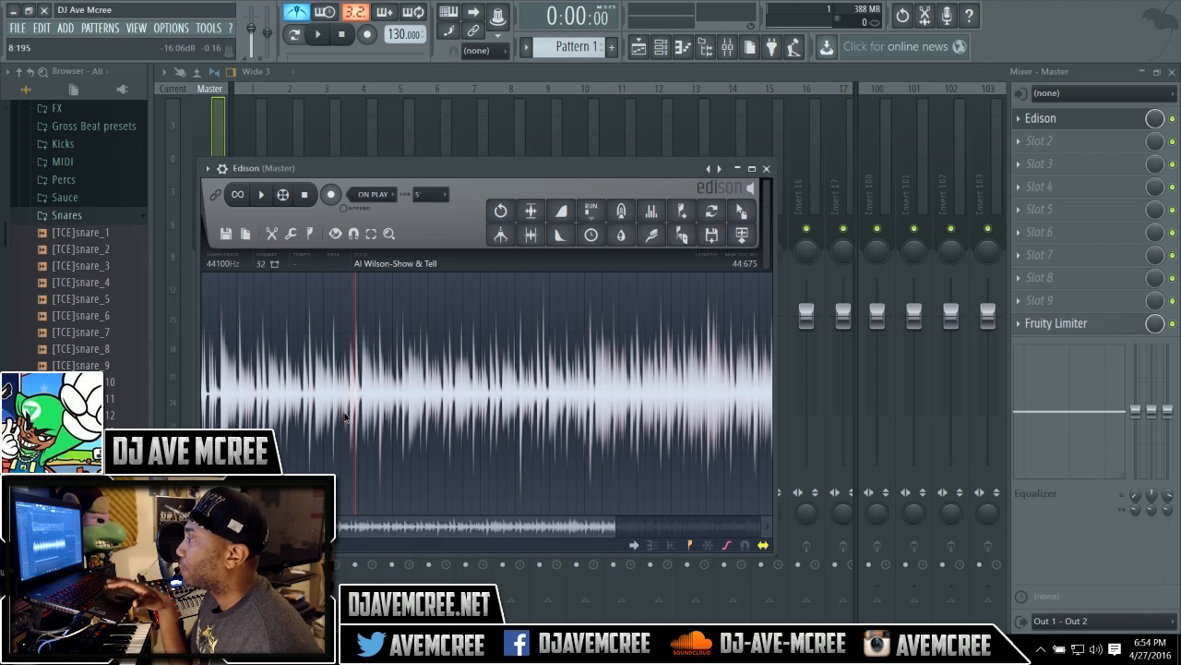
{"action": "key", "text": "space"}
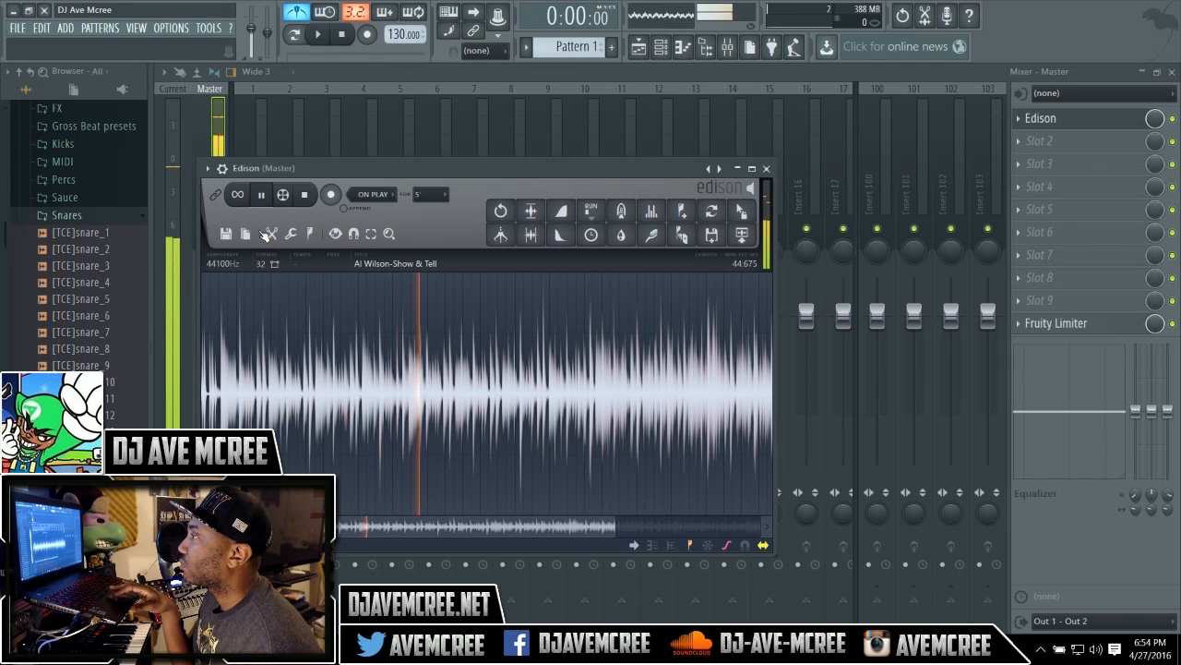
{"action": "left_click", "coordinate": [305, 195]}
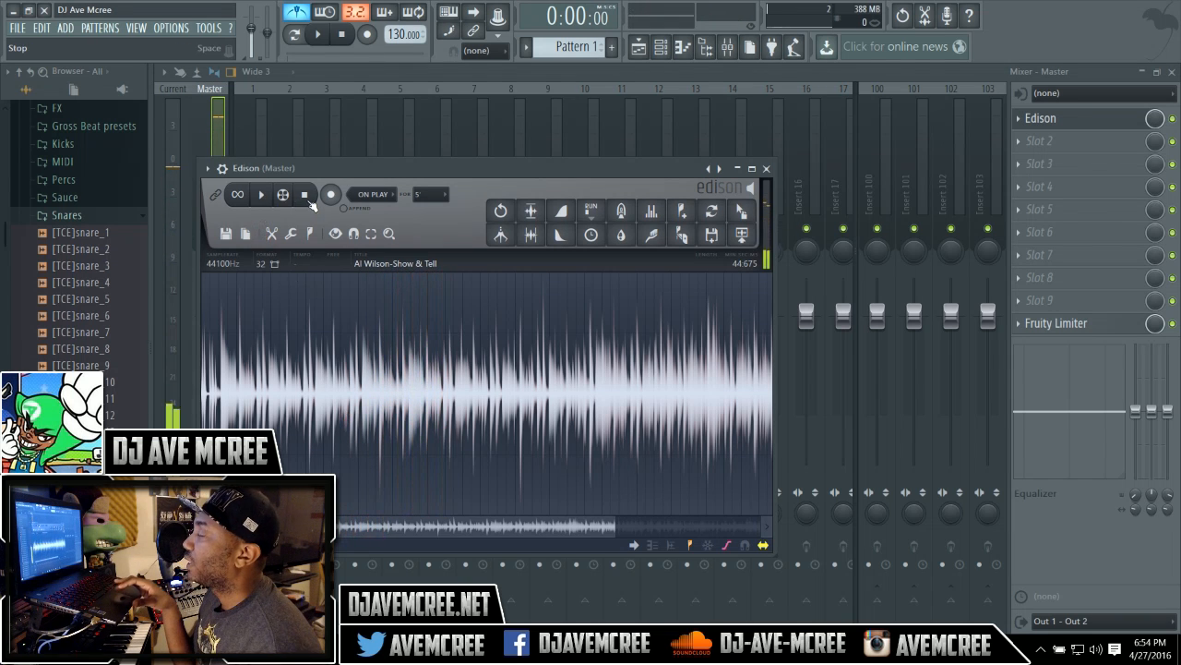
{"action": "left_click", "coordinate": [269, 197]}
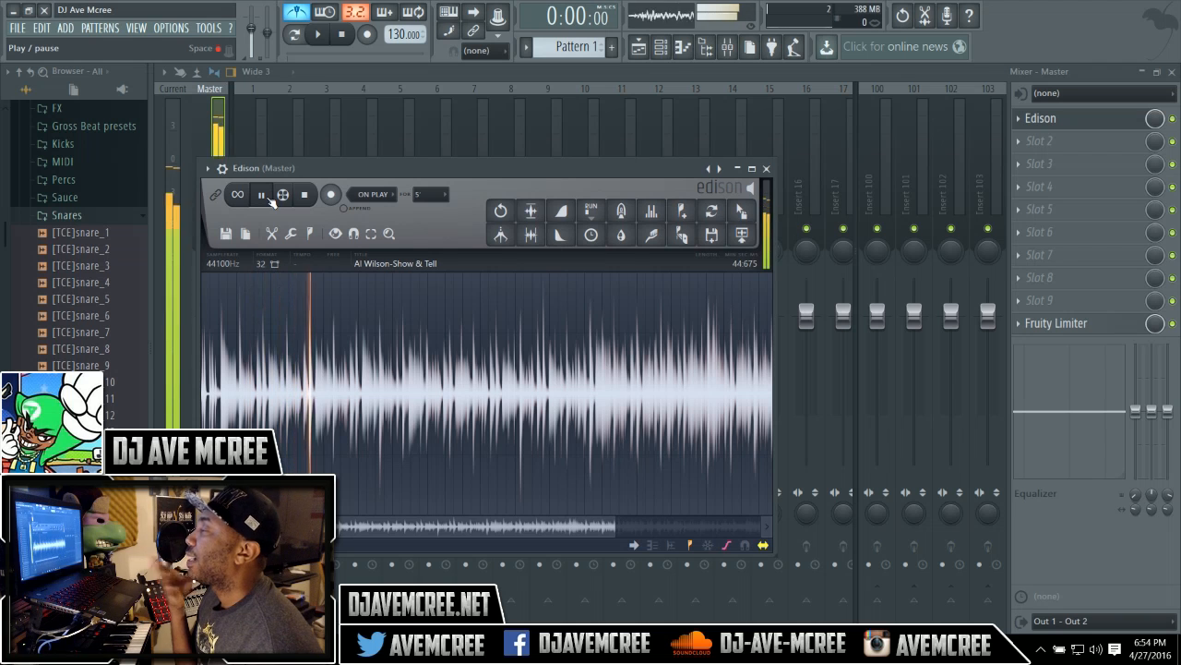
{"action": "left_click", "coordinate": [303, 199]}
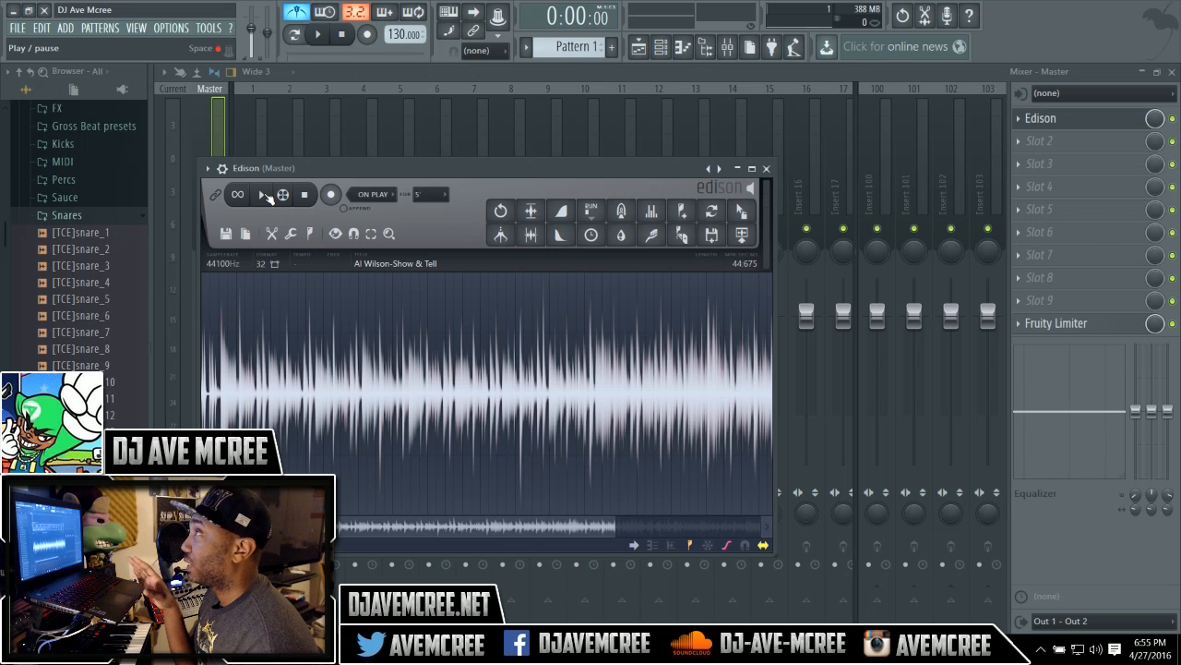
{"action": "left_click", "coordinate": [265, 196]}
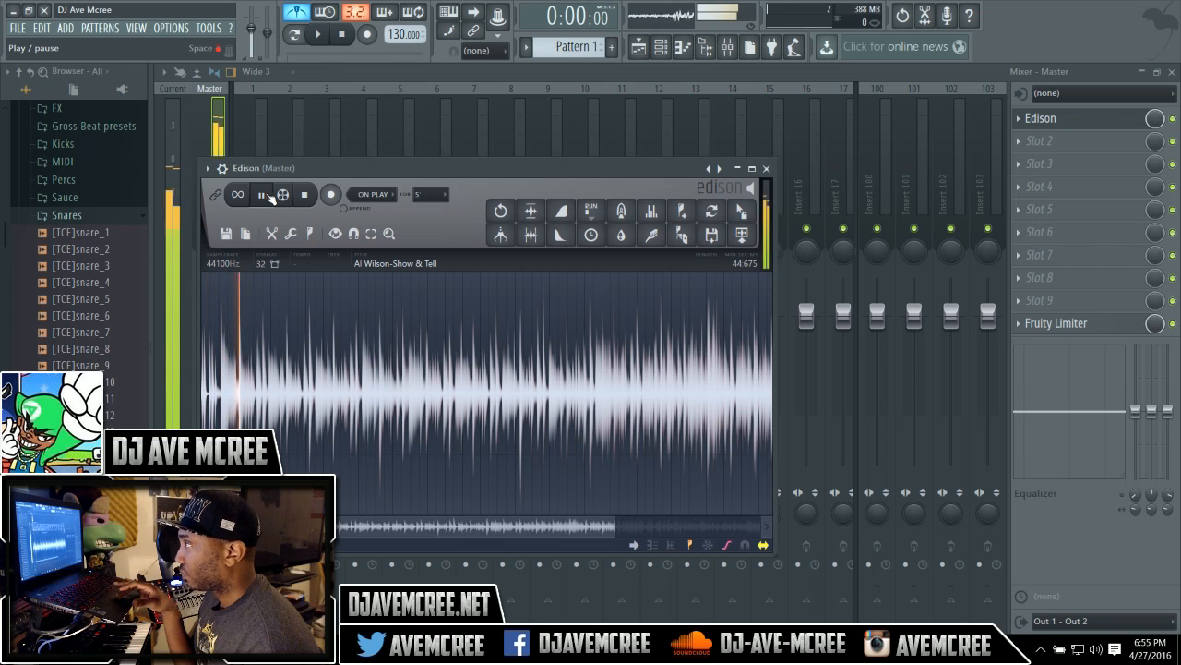
{"action": "left_click", "coordinate": [305, 197]}
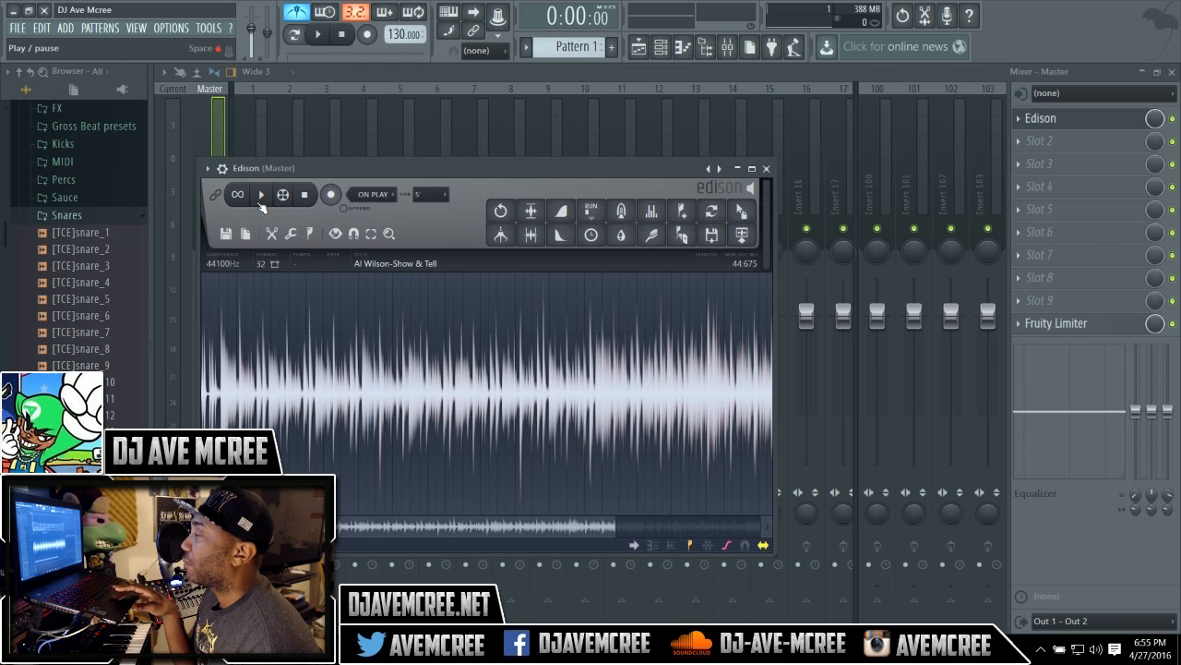
Delete the opening of the song from 0.000 to 11.868 s.
{"action": "left_click", "coordinate": [387, 306]}
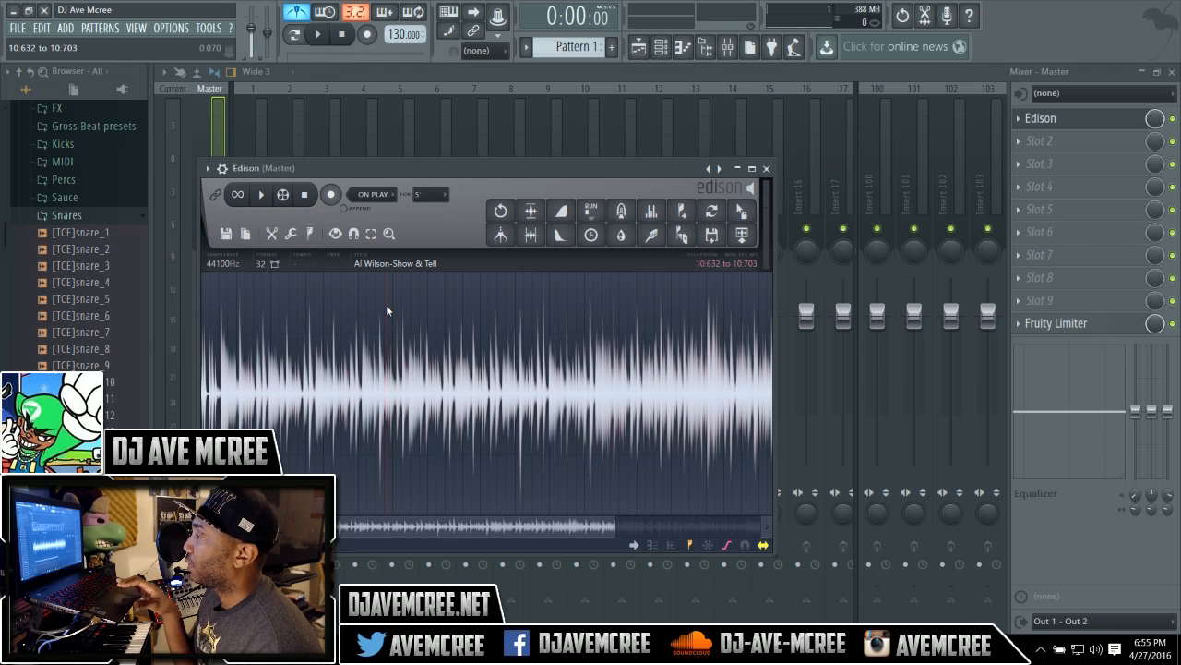
{"action": "left_click", "coordinate": [317, 319]}
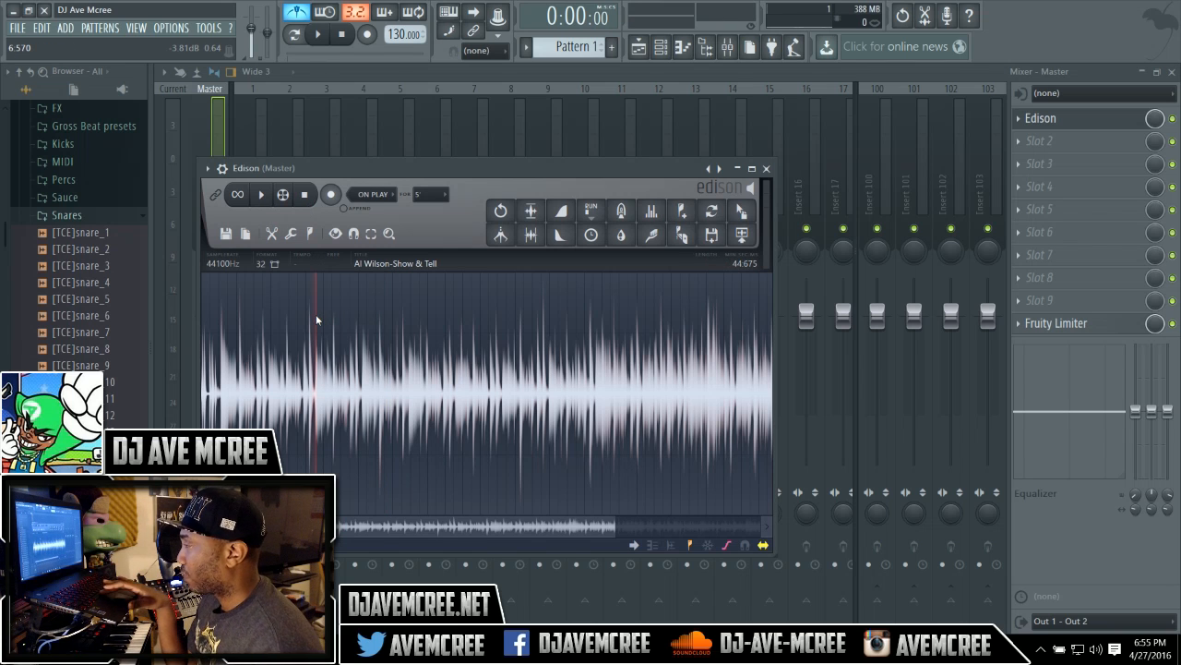
{"action": "key", "text": "space"}
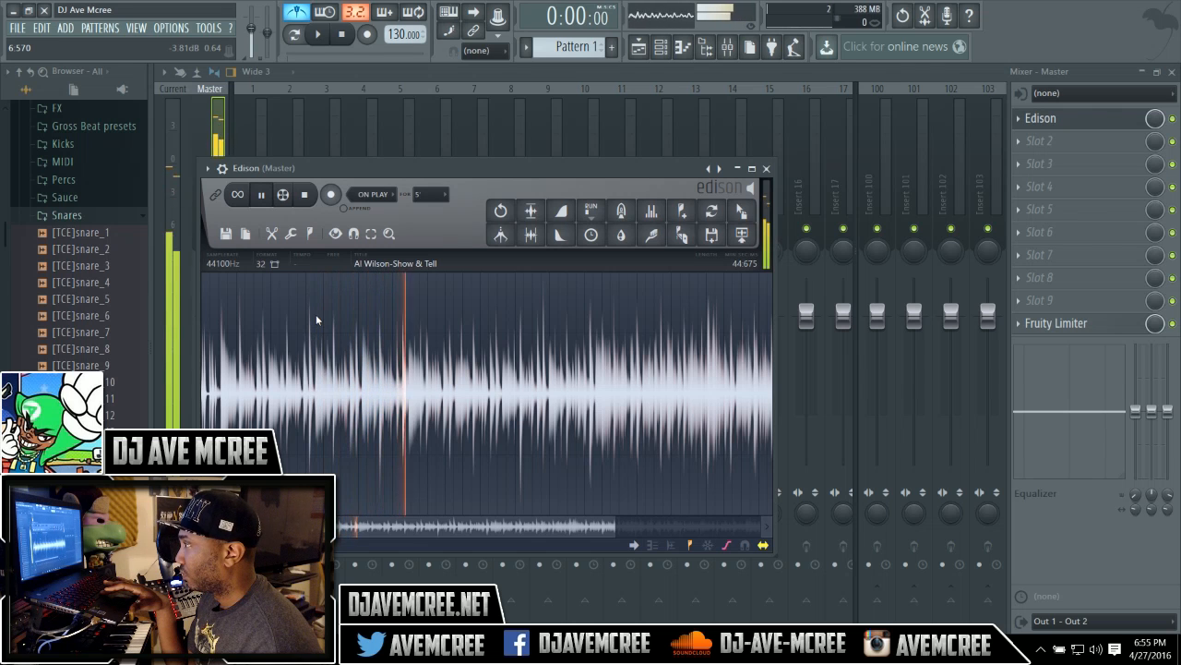
{"action": "key", "text": "space"}
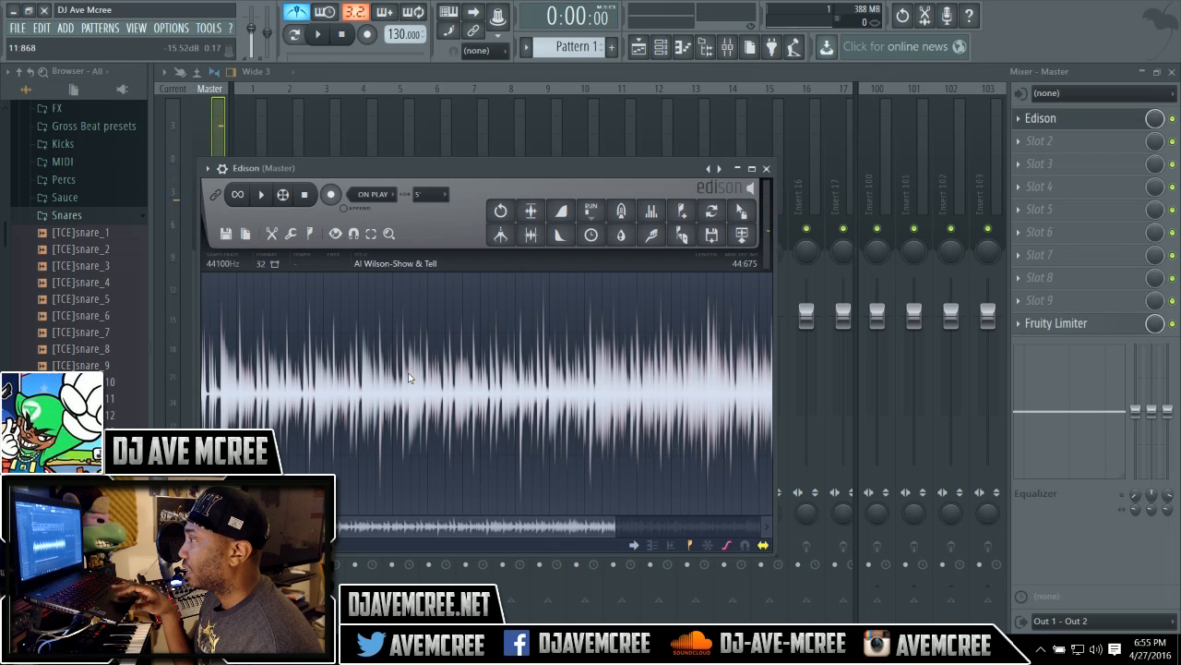
{"action": "left_click_drag", "start_coordinate": [409, 377], "coordinate": [181, 398]}
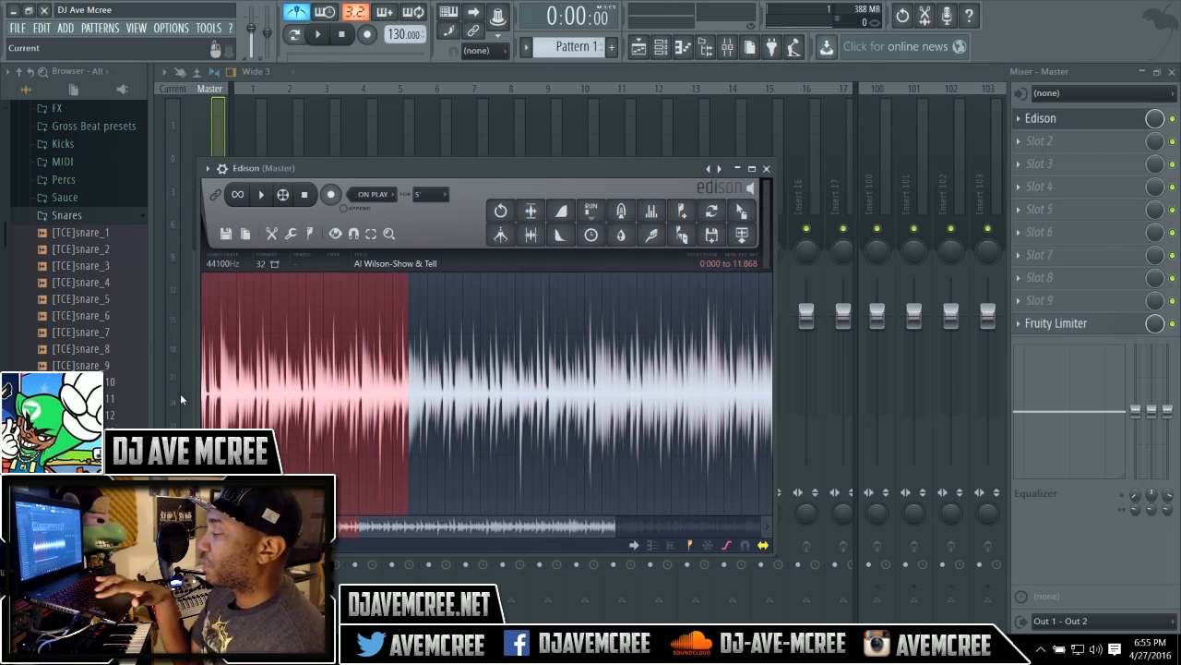
{"action": "key", "text": "Delete"}
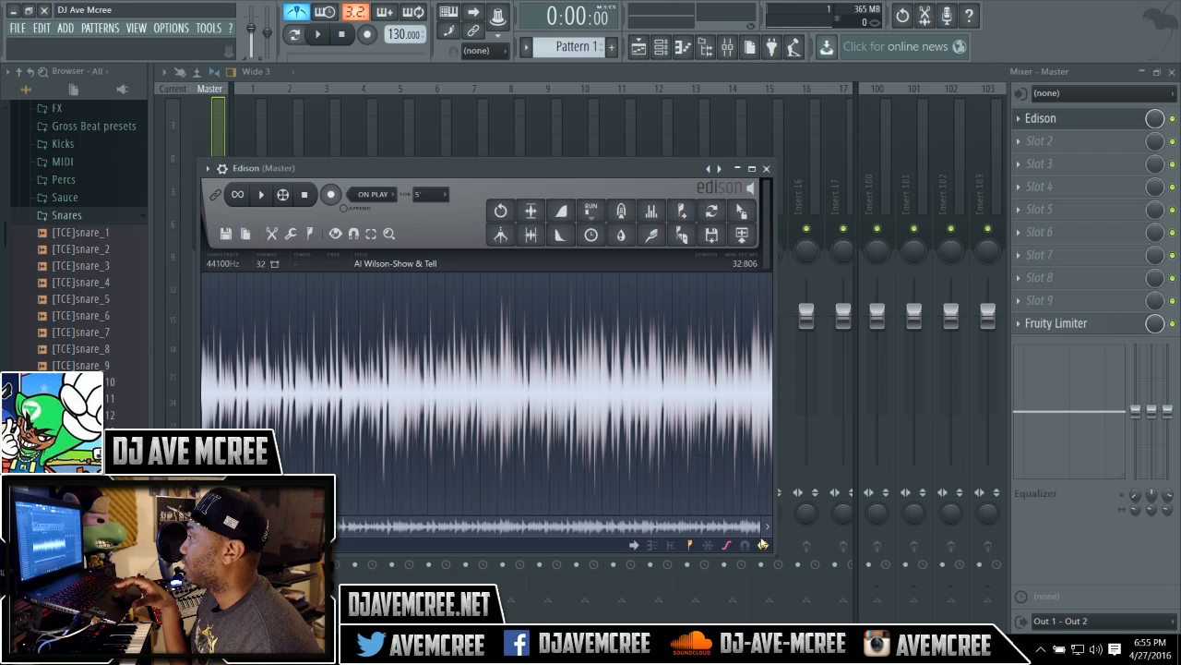
Play back the edited song from its start.
{"action": "mouse_move", "coordinate": [759, 535]}
{"action": "left_mouse_down"}
{"action": "mouse_move", "coordinate": [360, 535]}
{"action": "mouse_move", "coordinate": [757, 545]}
{"action": "left_mouse_up"}
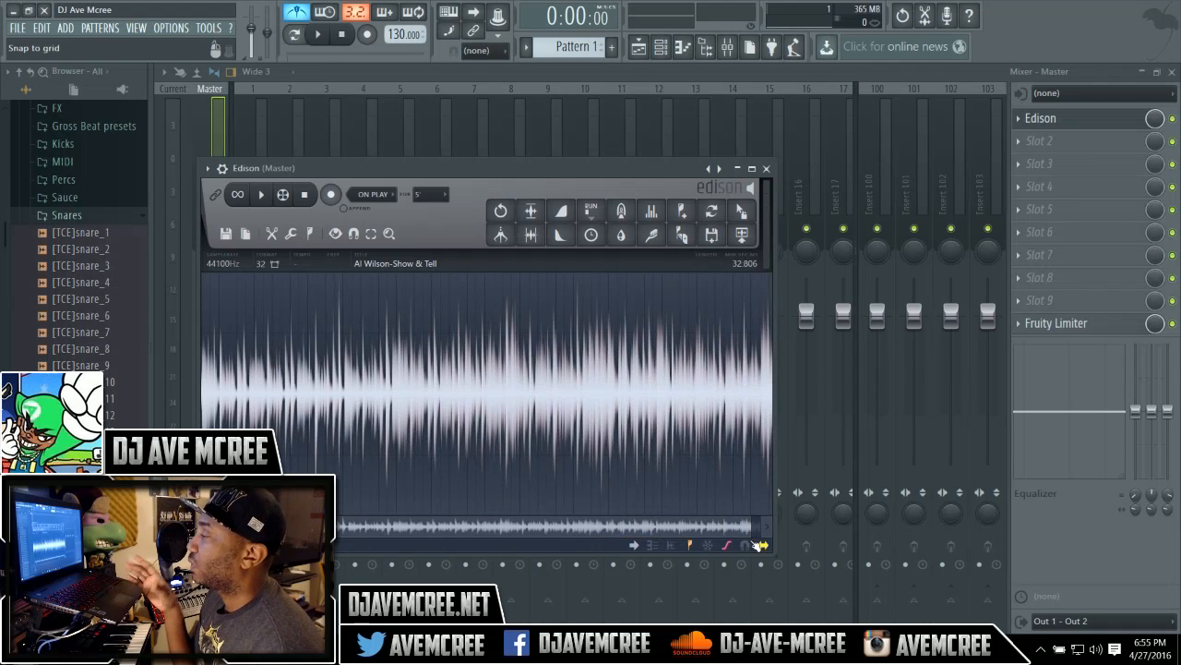
{"action": "key", "text": "space"}
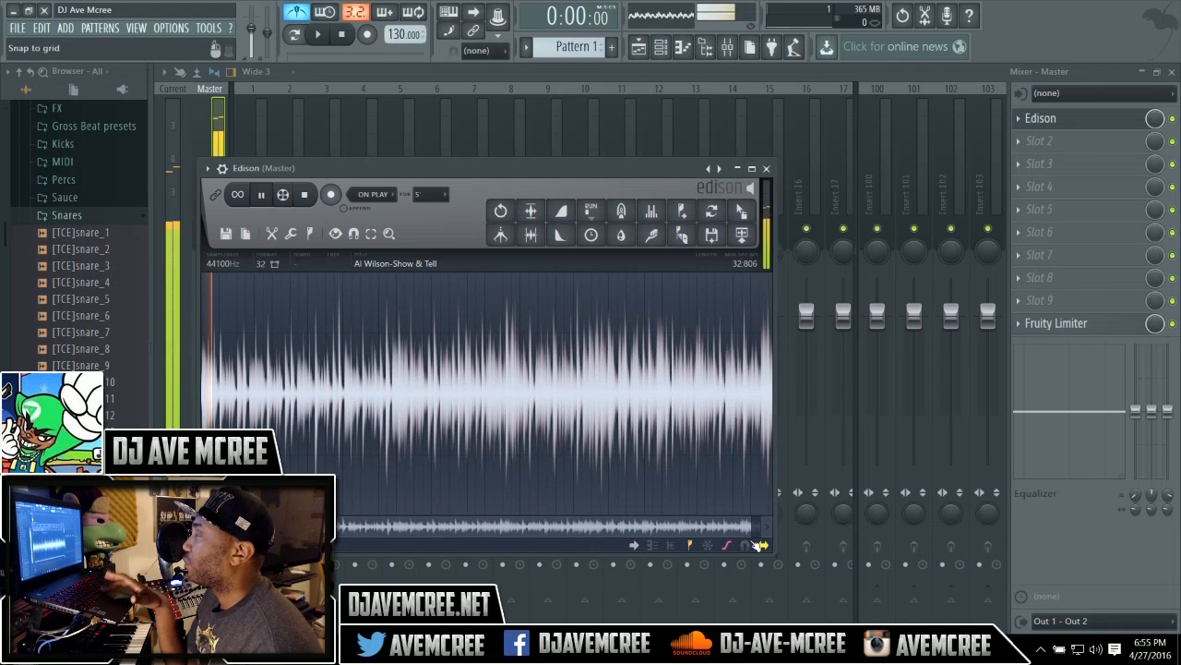
{"action": "key", "text": "space"}
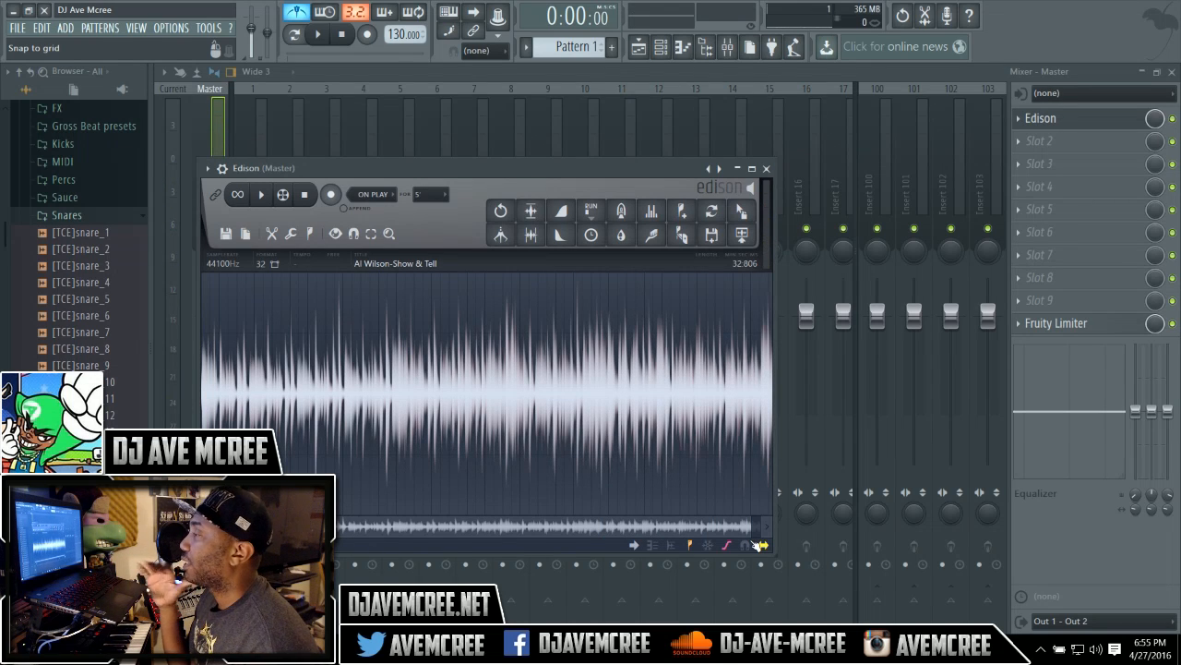
Delete the end of the song from 10.762 to 32.806 s.
{"action": "key", "text": "space"}
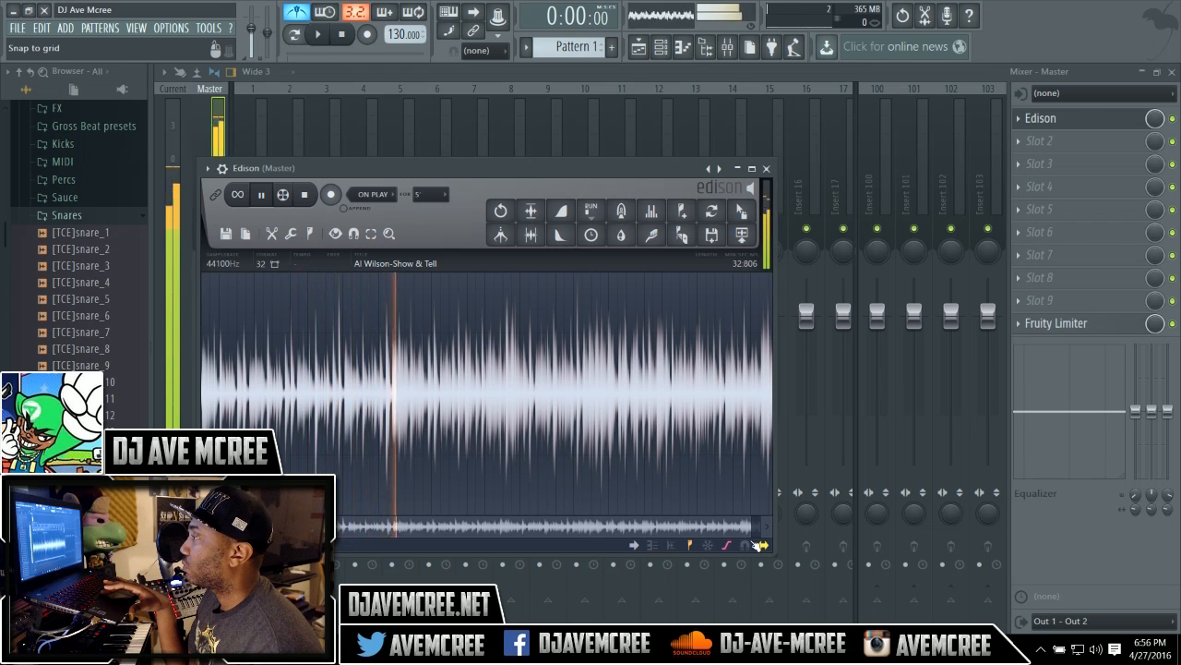
{"action": "key", "text": "space"}
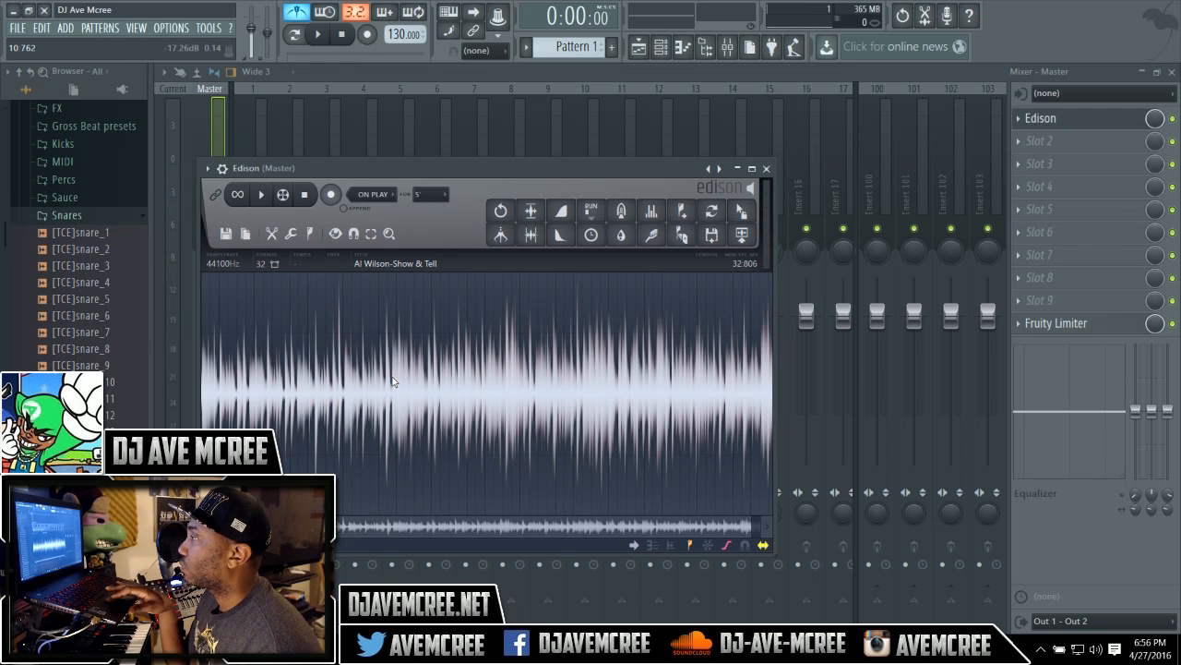
{"action": "left_click_drag", "start_coordinate": [393, 380], "coordinate": [892, 413]}
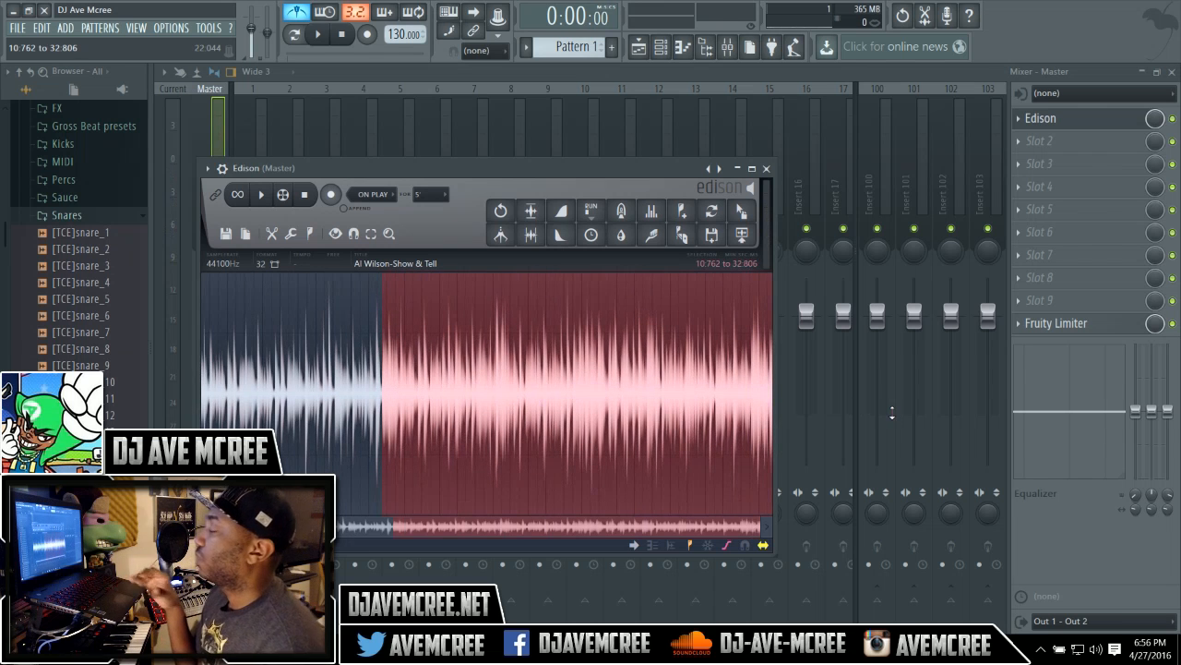
{"action": "key", "text": "Delete"}
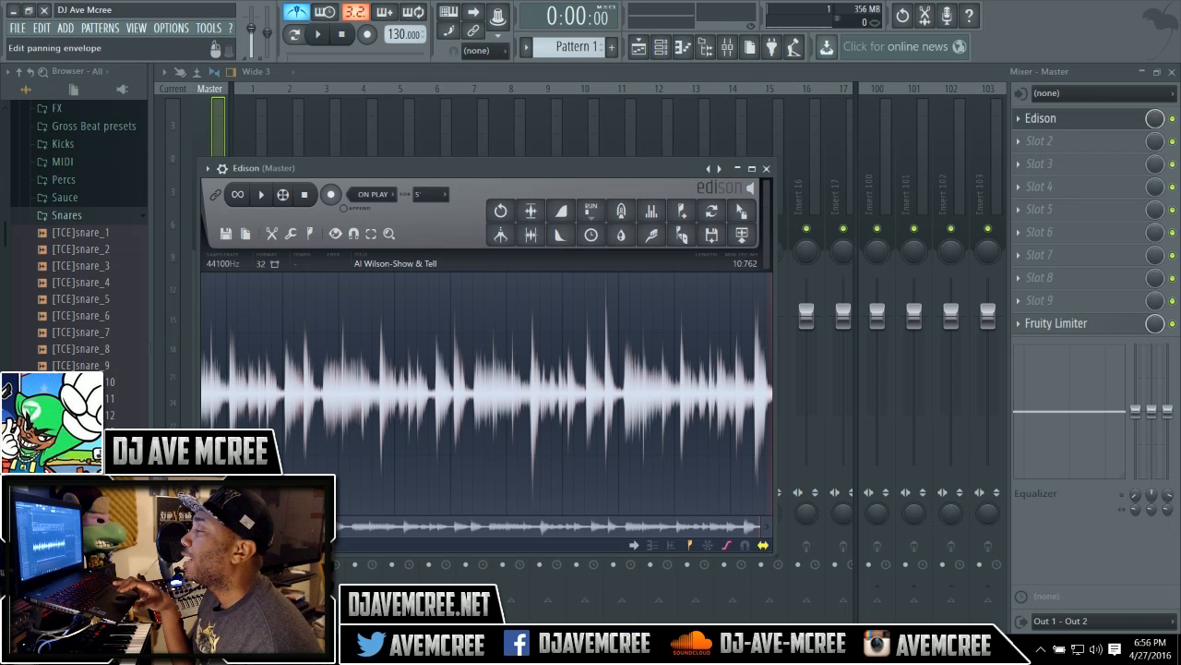
Drag the edited audio from Edison into Track 1 of the playlist.
{"action": "left_click_drag", "start_coordinate": [230, 526], "coordinate": [185, 526]}
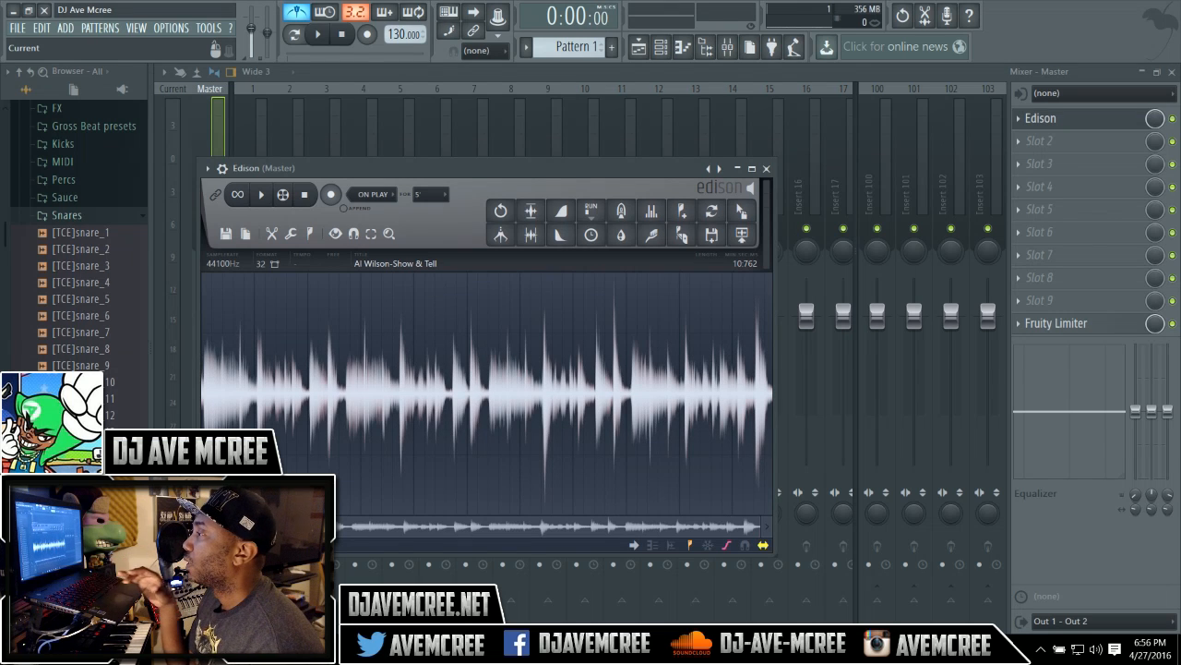
{"action": "key", "text": "space"}
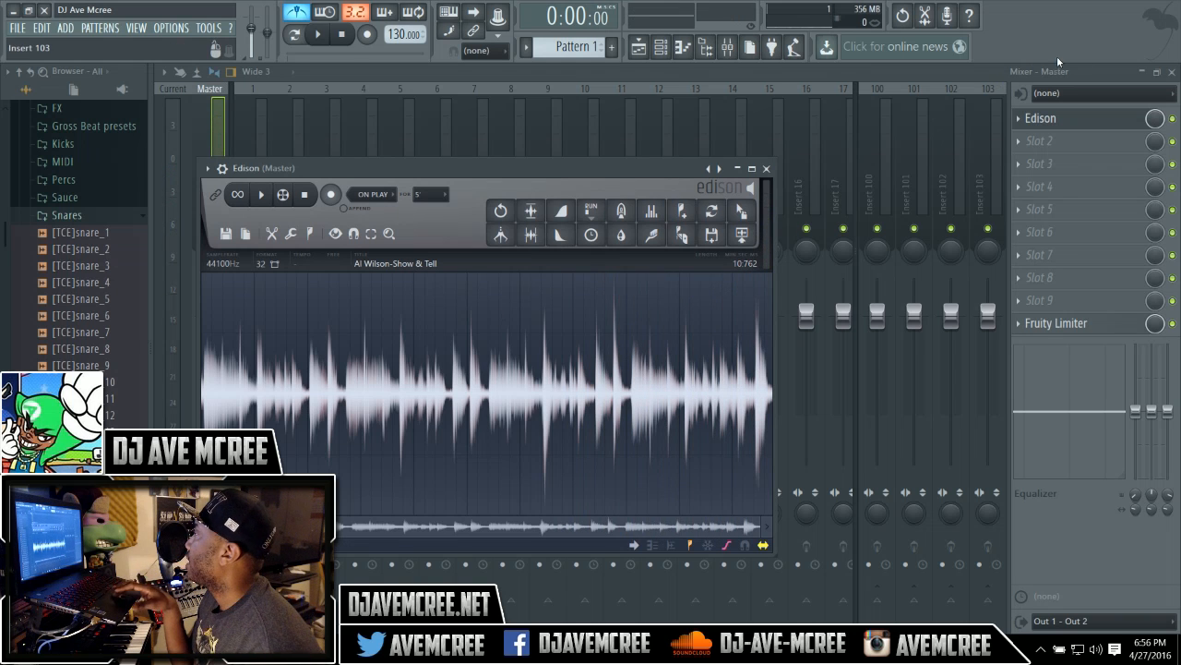
{"action": "left_click", "coordinate": [1171, 72]}
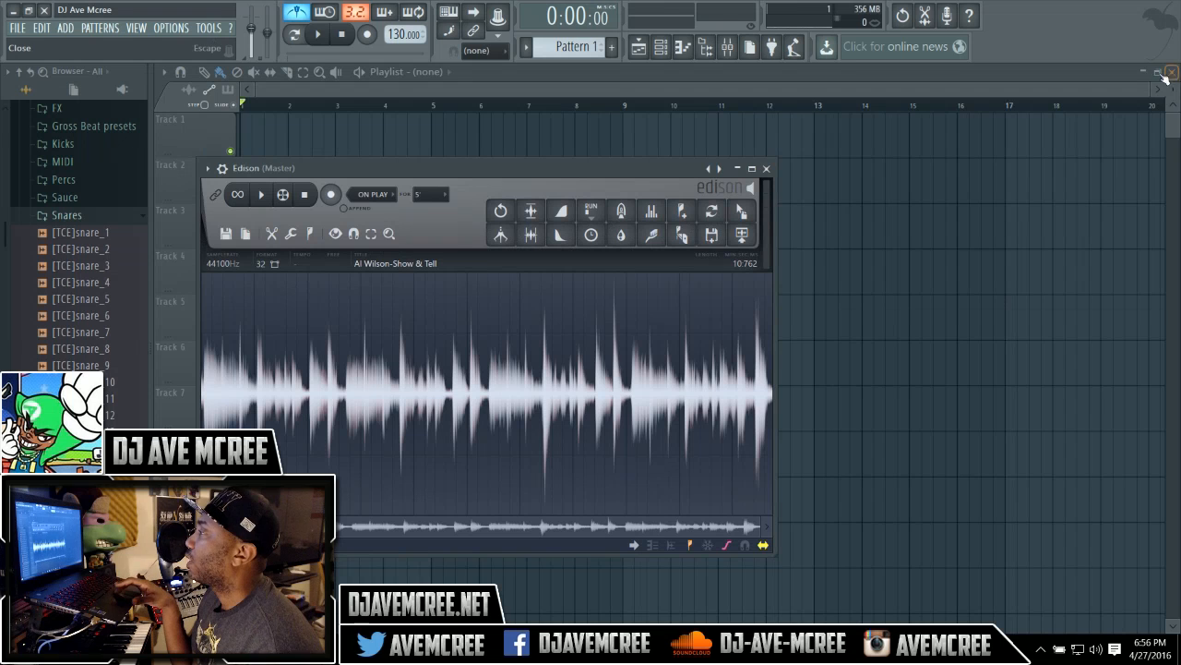
{"action": "left_click_drag", "start_coordinate": [660, 171], "coordinate": [854, 250]}
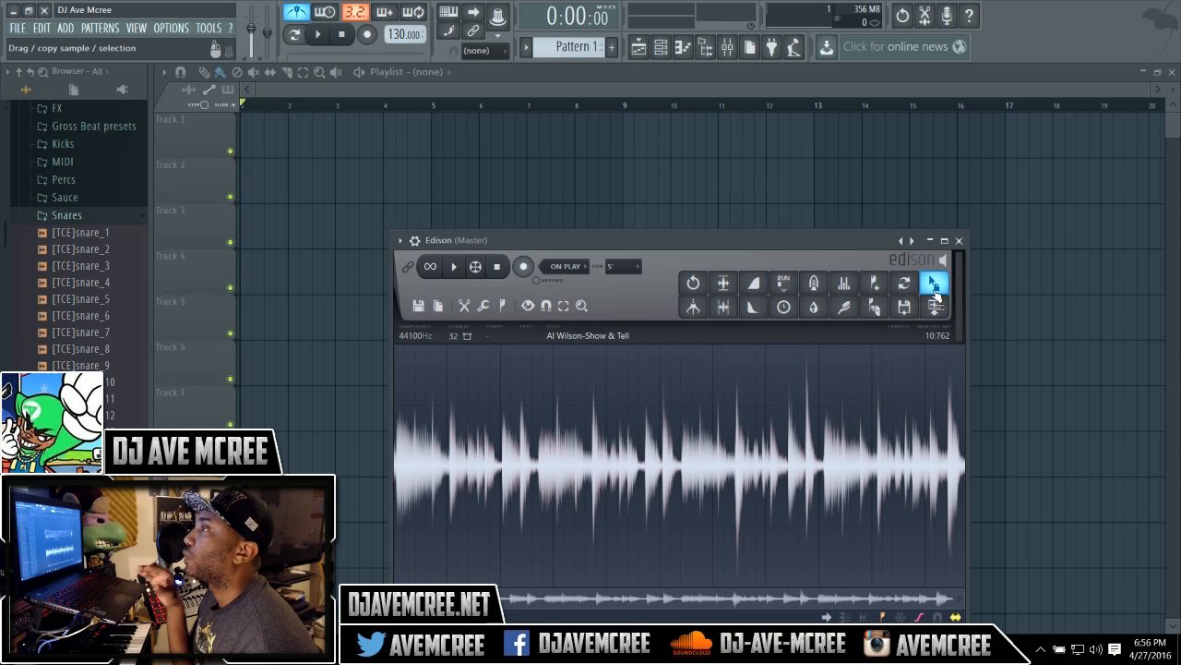
{"action": "left_click_drag", "start_coordinate": [935, 293], "coordinate": [308, 127]}
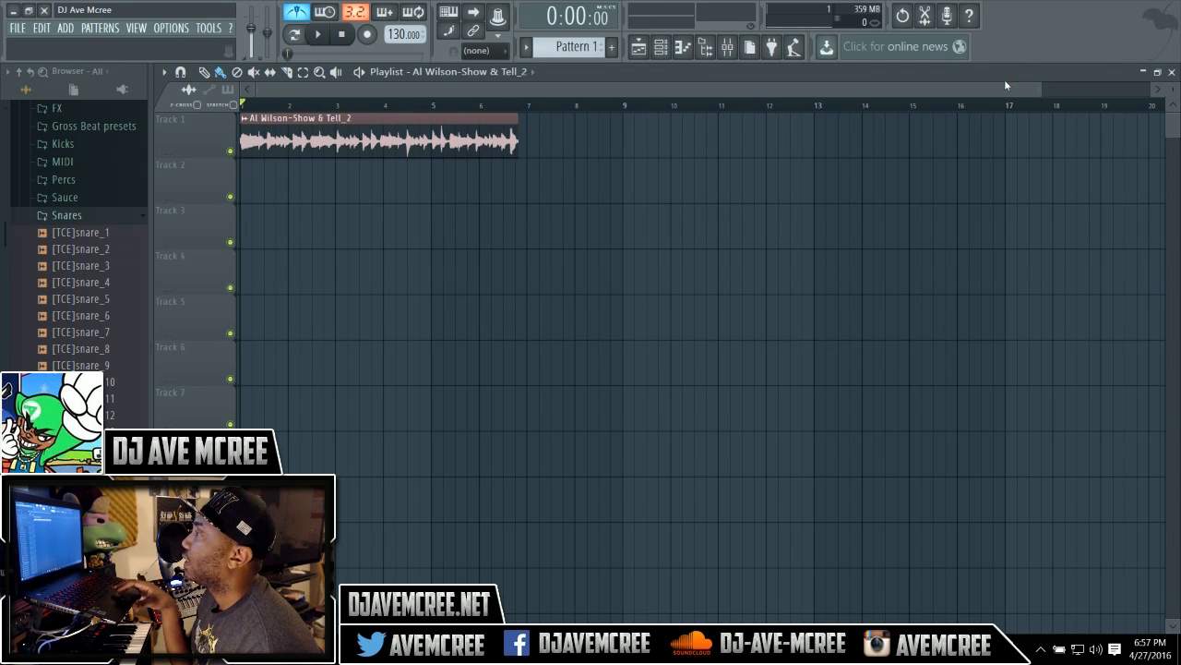
Enlarge Track 1's height so the audio clip's waveform fills more of the playlist.
{"action": "left_click_drag", "start_coordinate": [1039, 87], "coordinate": [641, 95]}
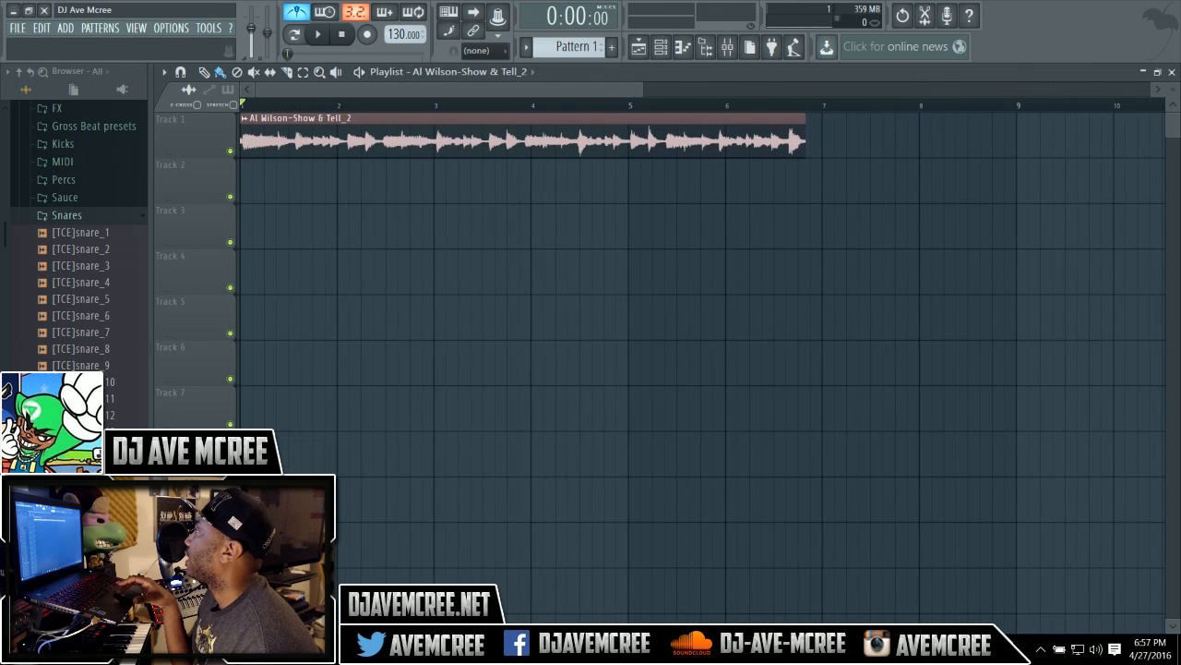
{"action": "left_click_drag", "start_coordinate": [1174, 90], "coordinate": [1173, 96]}
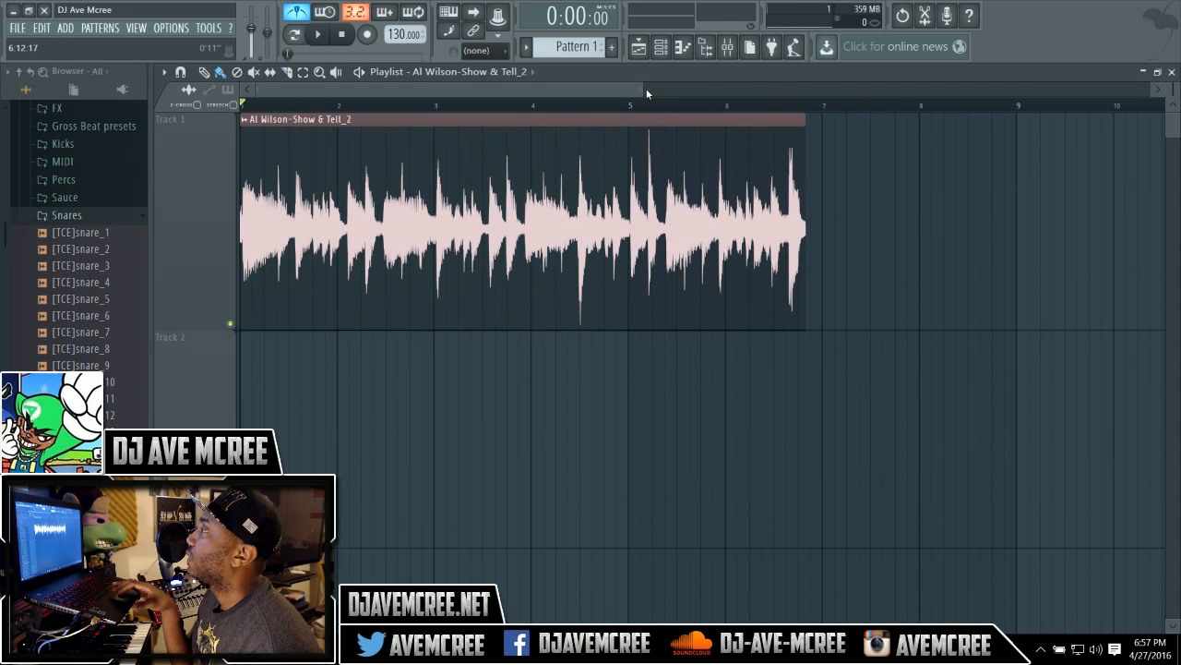
{"action": "left_click_drag", "start_coordinate": [645, 88], "coordinate": [420, 83]}
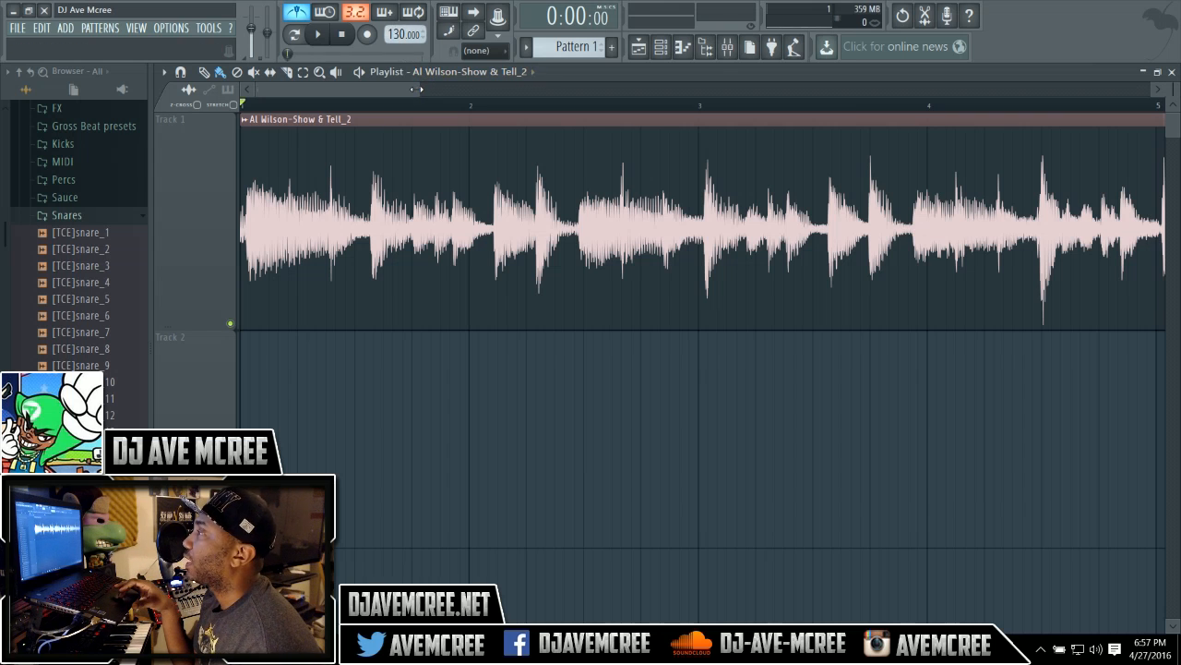
{"action": "left_click_drag", "start_coordinate": [420, 88], "coordinate": [494, 96]}
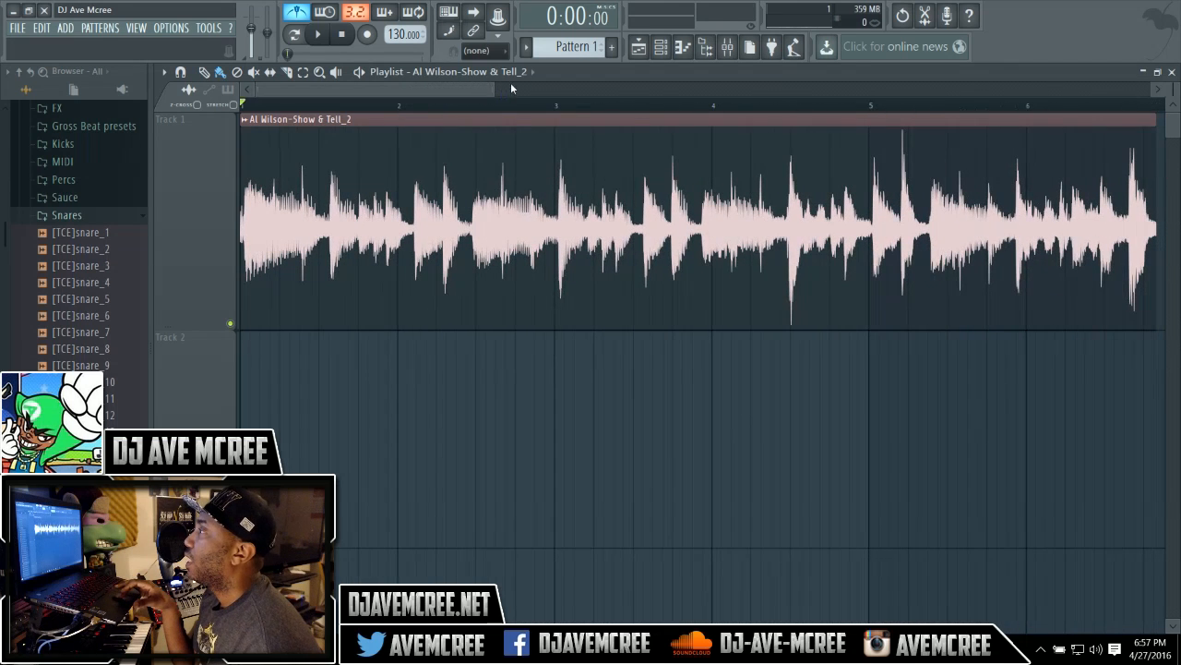
{"action": "left_click", "coordinate": [502, 54]}
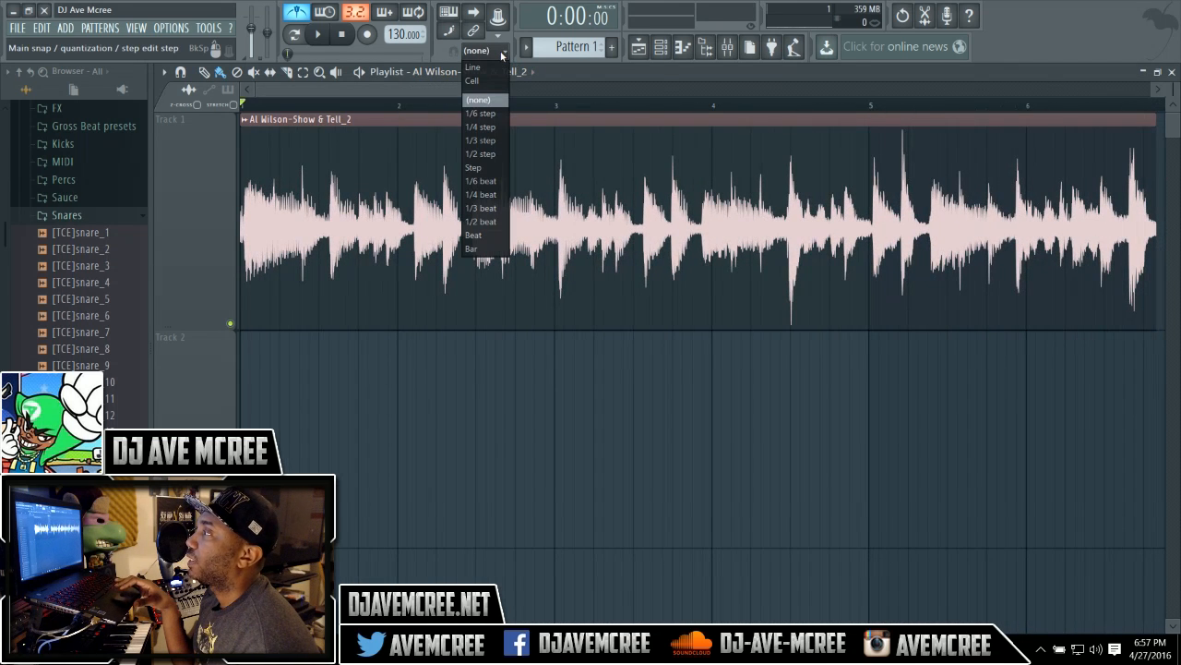
{"action": "left_click", "coordinate": [425, 90]}
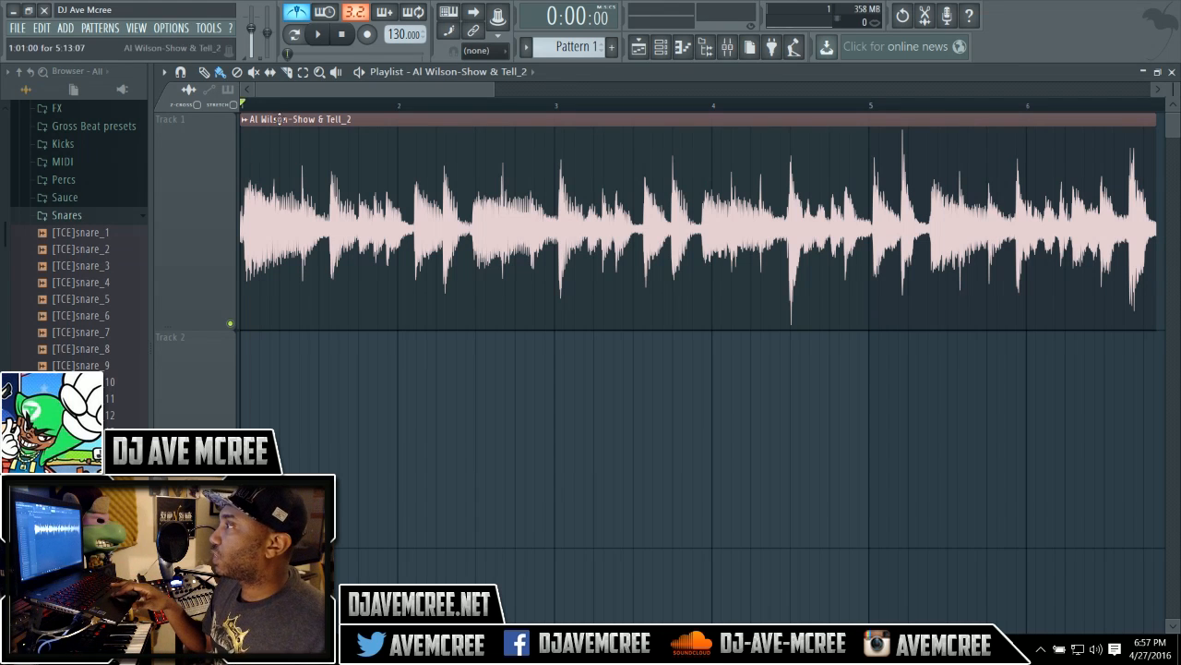
Lower the project tempo to 93 BPM while auditioning the clip.
{"action": "left_click", "coordinate": [319, 35]}
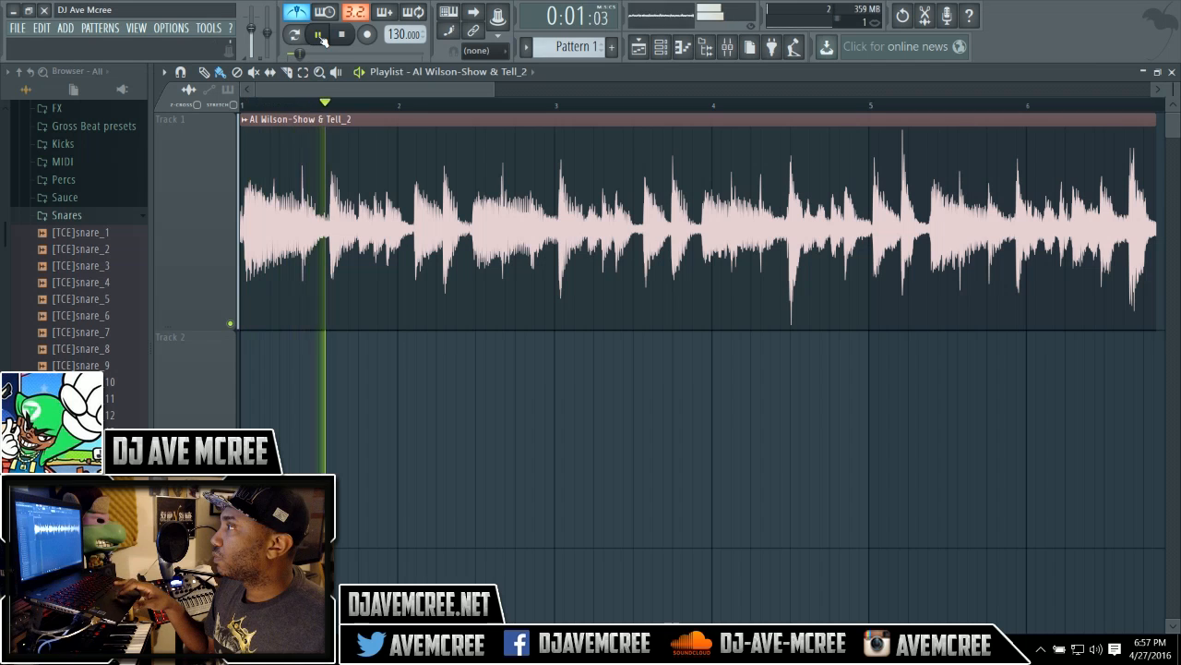
{"action": "left_click", "coordinate": [347, 39]}
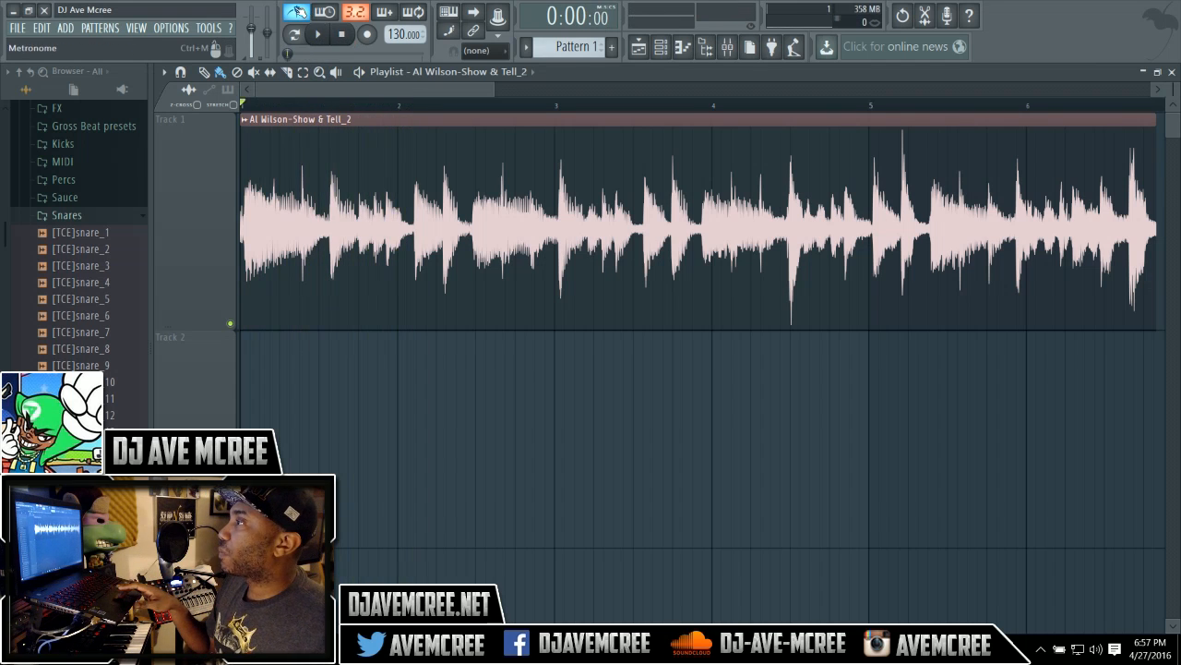
{"action": "left_click_drag", "start_coordinate": [390, 34], "coordinate": [389, 46]}
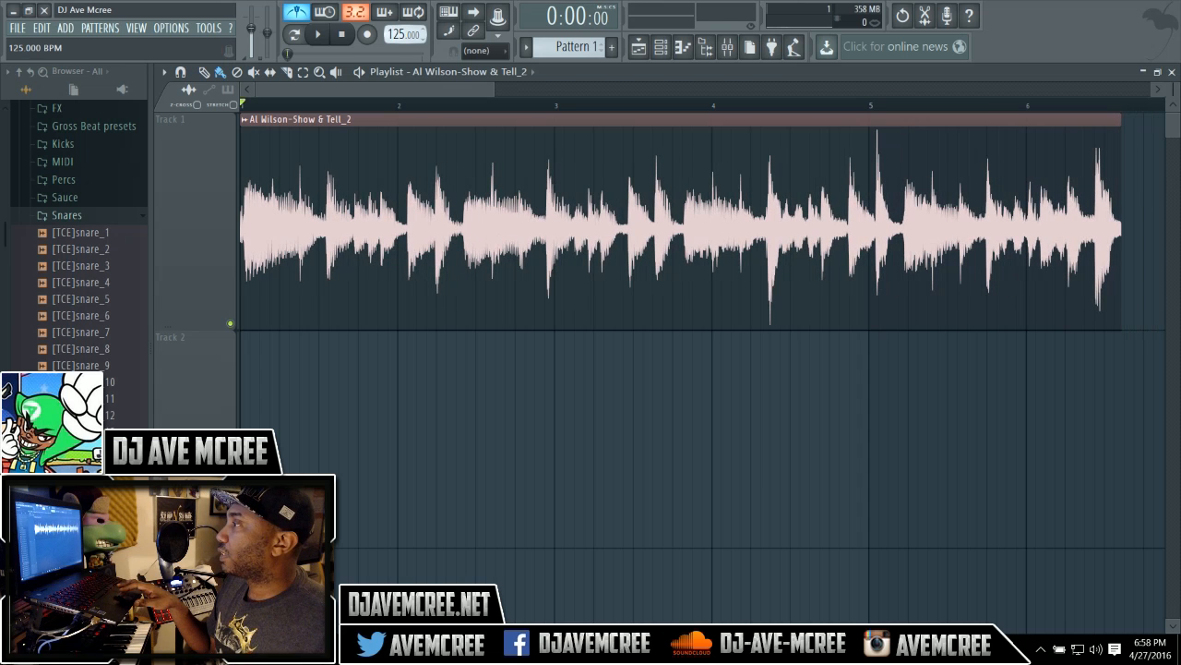
{"action": "left_click_drag", "start_coordinate": [390, 46], "coordinate": [390, 62]}
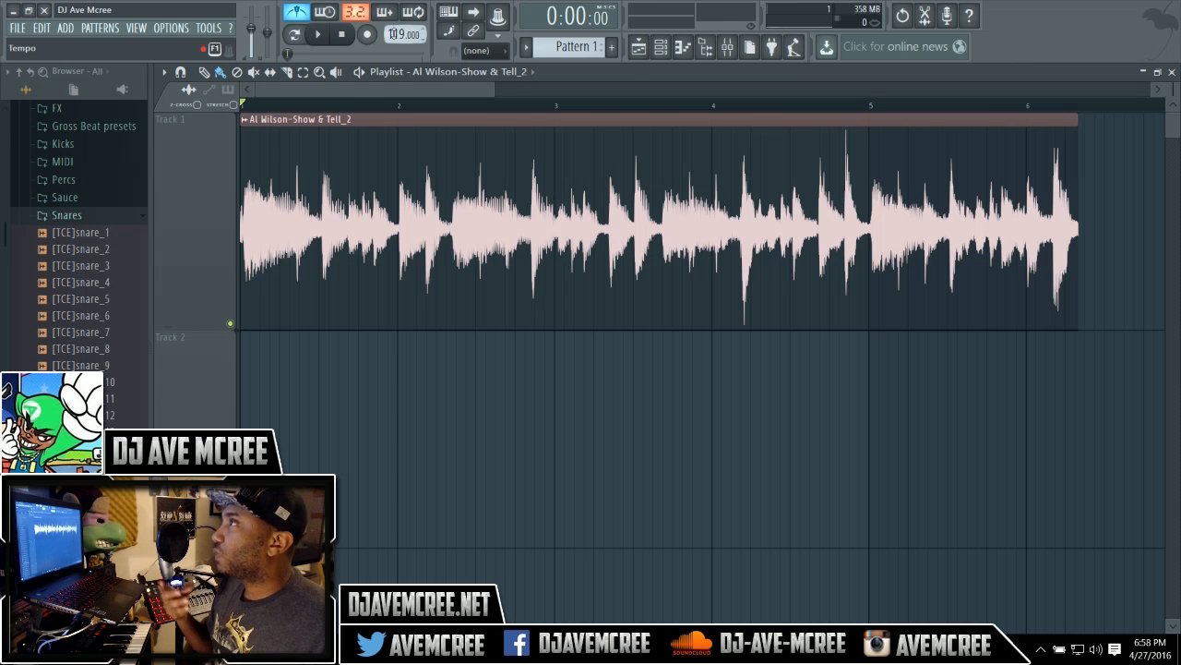
{"action": "left_click_drag", "start_coordinate": [392, 33], "coordinate": [393, 81]}
{"action": "left_click", "coordinate": [299, 14]}
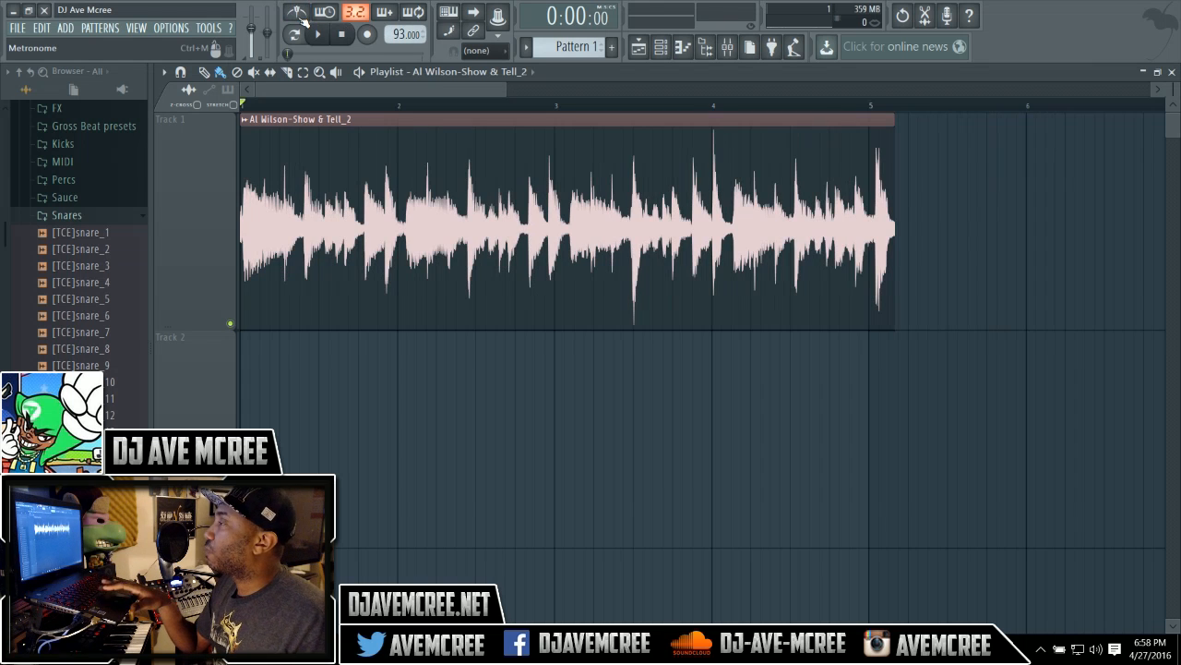
Lower the project tempo further to 89 BPM.
{"action": "key", "text": "space"}
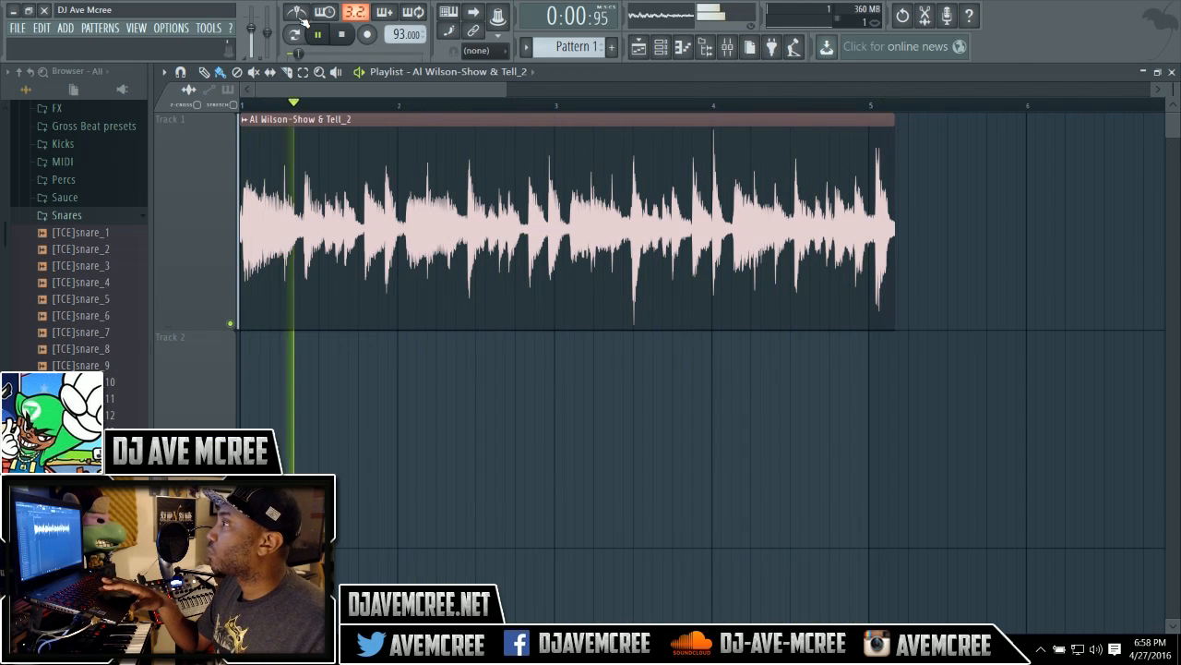
{"action": "key", "text": "space"}
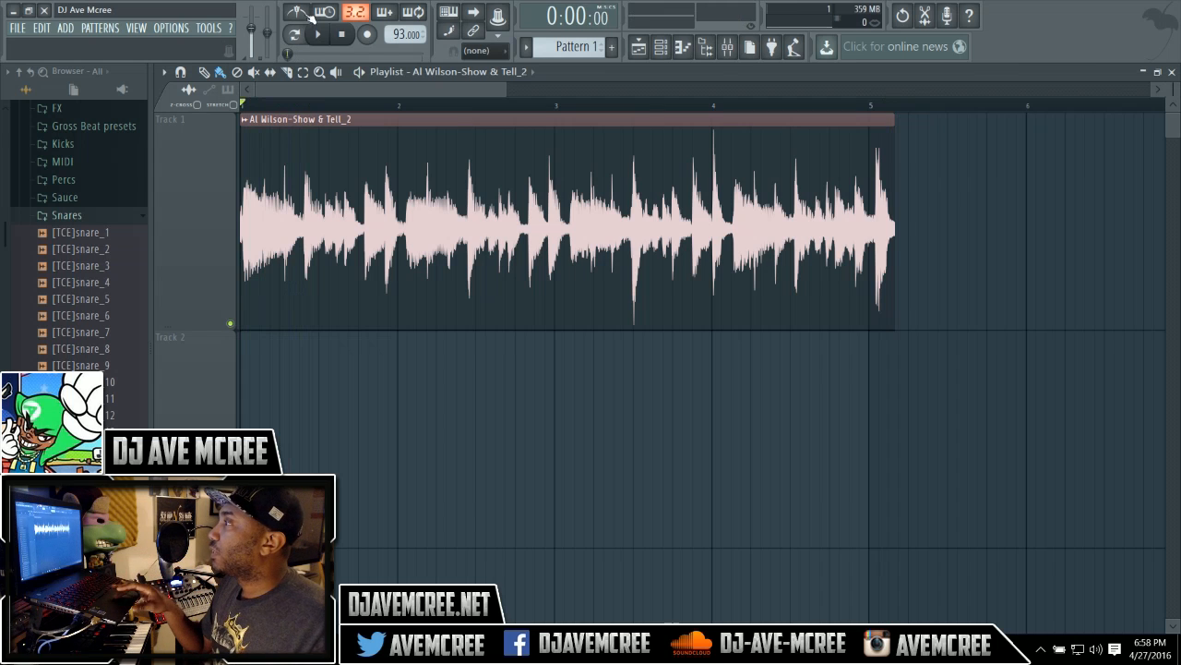
{"action": "left_click_drag", "start_coordinate": [402, 34], "coordinate": [403, 52]}
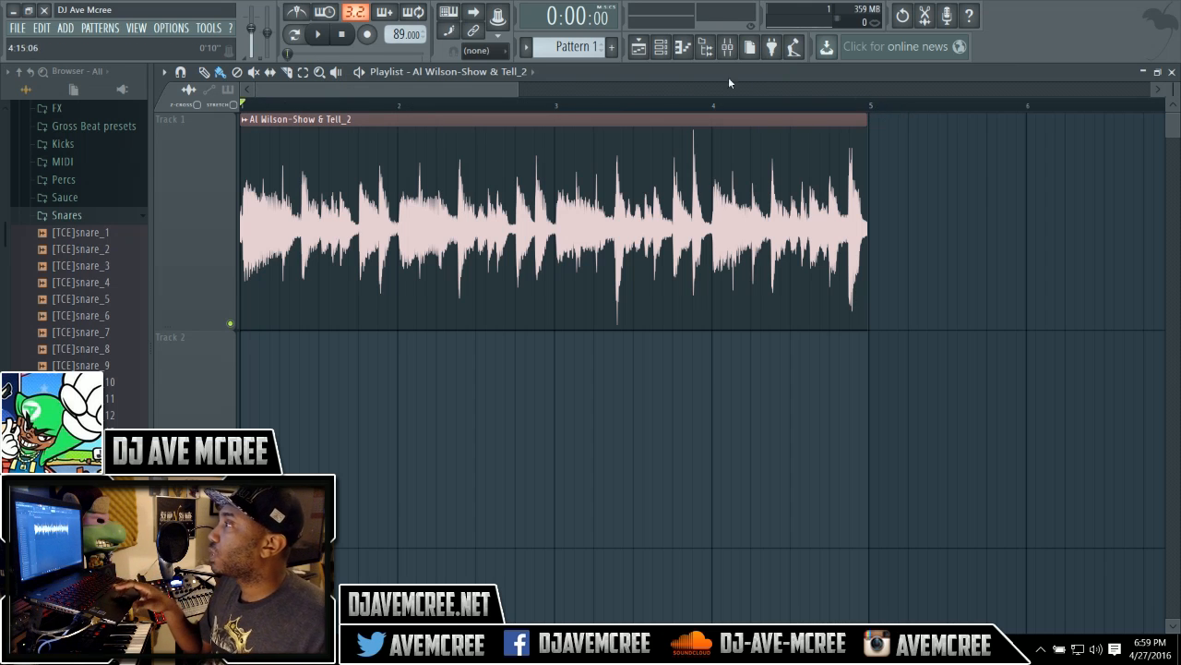
Play back the clip from the start of the song to check it against the new tempo.
{"action": "left_click", "coordinate": [319, 35]}
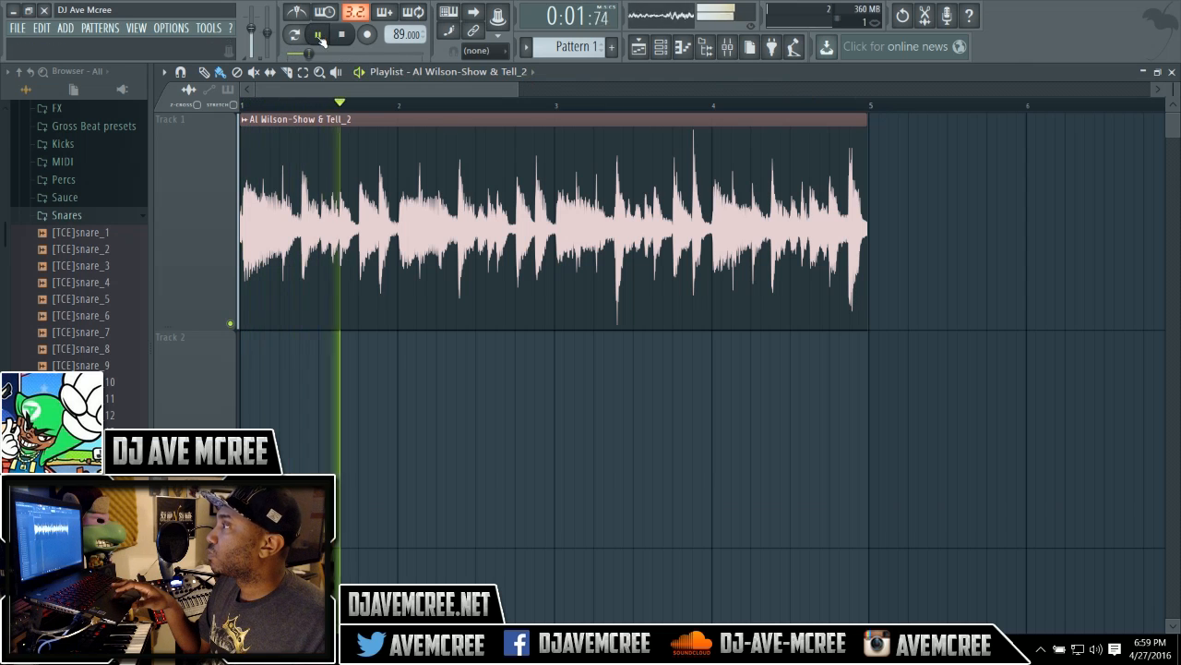
{"action": "key", "text": "space"}
{"action": "left_click", "coordinate": [320, 36]}
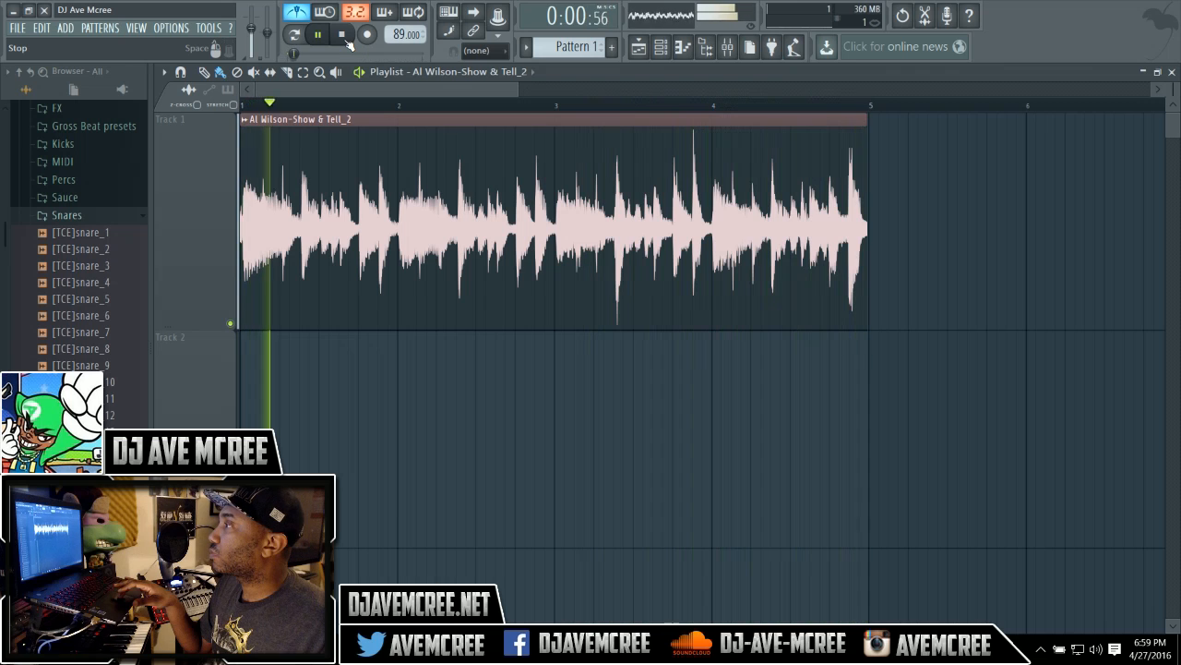
{"action": "left_click", "coordinate": [347, 40]}
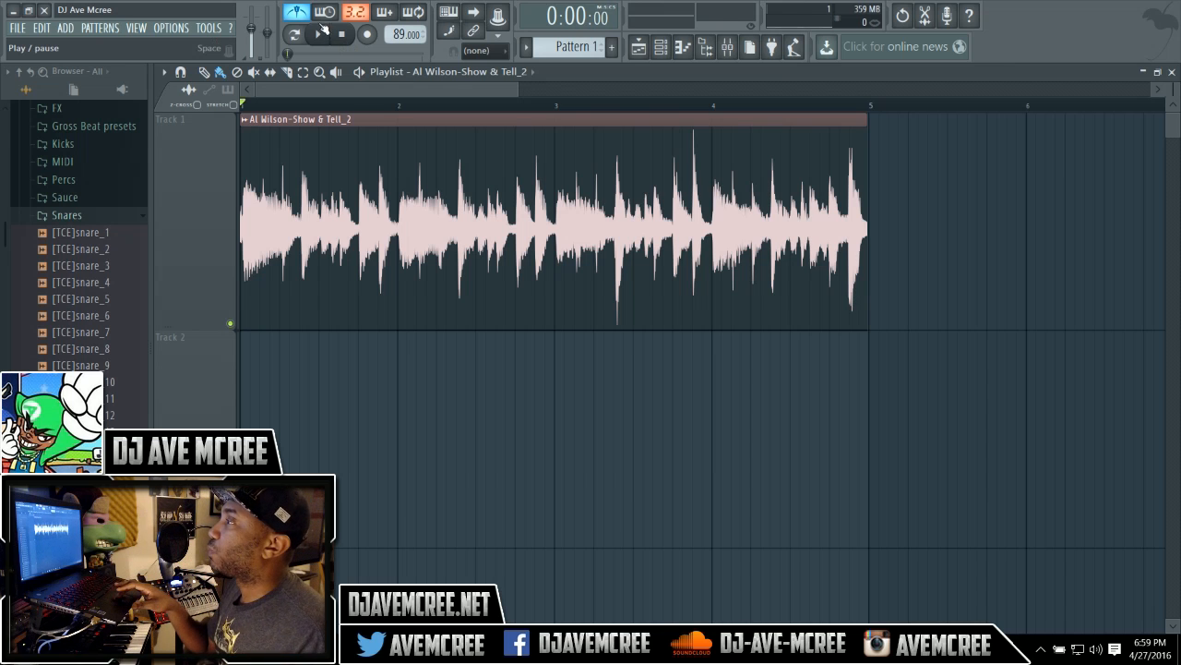
{"action": "left_click", "coordinate": [308, 13]}
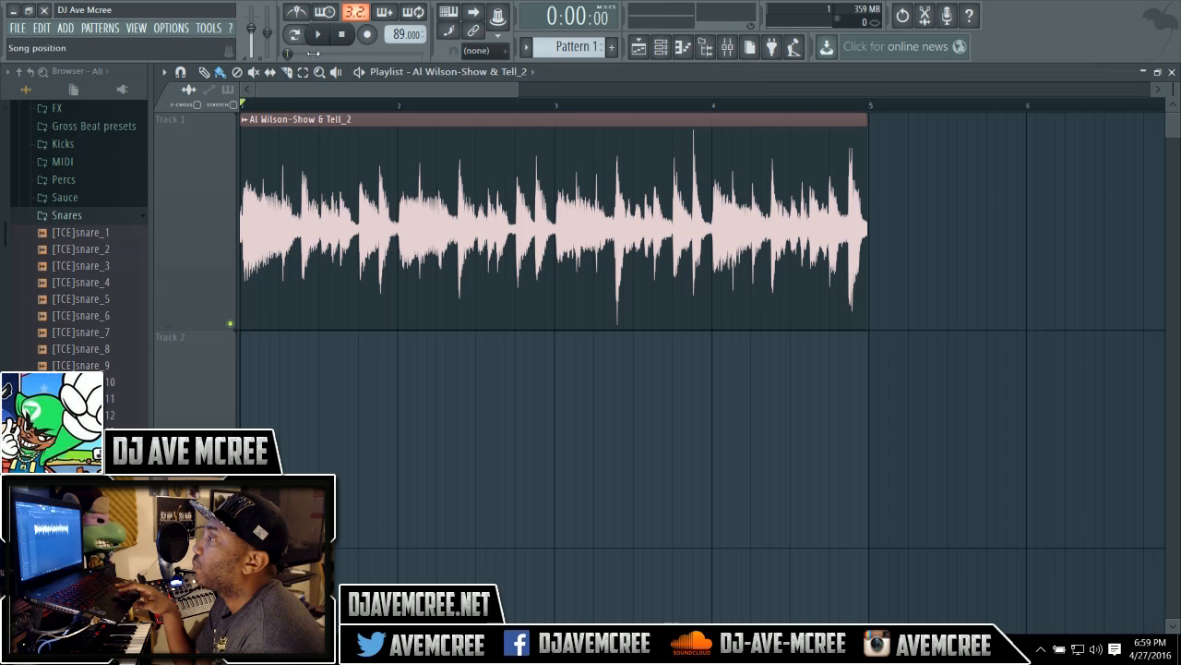
{"action": "left_click", "coordinate": [320, 36]}
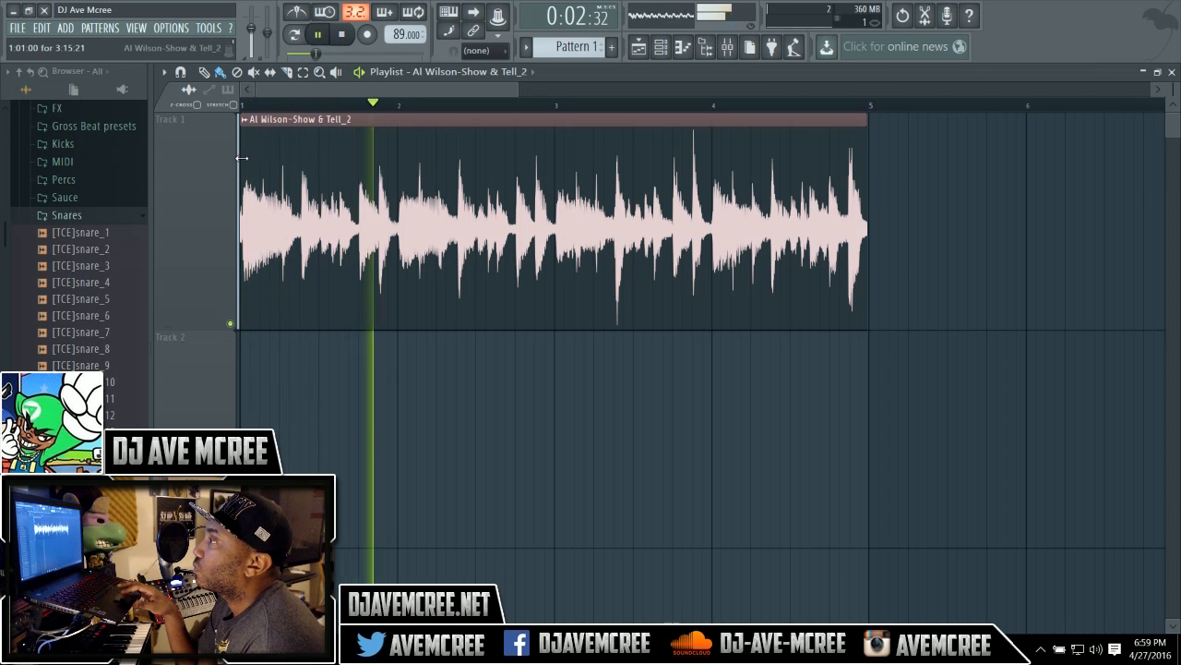
Trim the start of the audio clip and move it back to the beginning of bar 1.
{"action": "left_click_drag", "start_coordinate": [241, 158], "coordinate": [305, 169]}
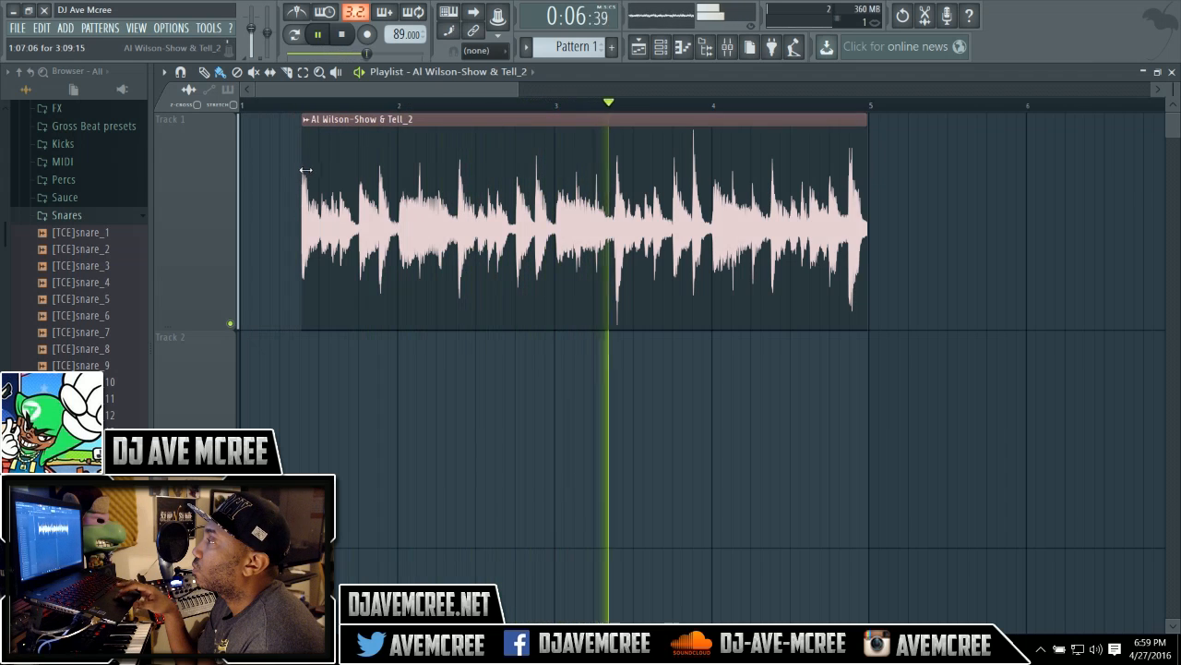
{"action": "left_click_drag", "start_coordinate": [373, 137], "coordinate": [304, 127]}
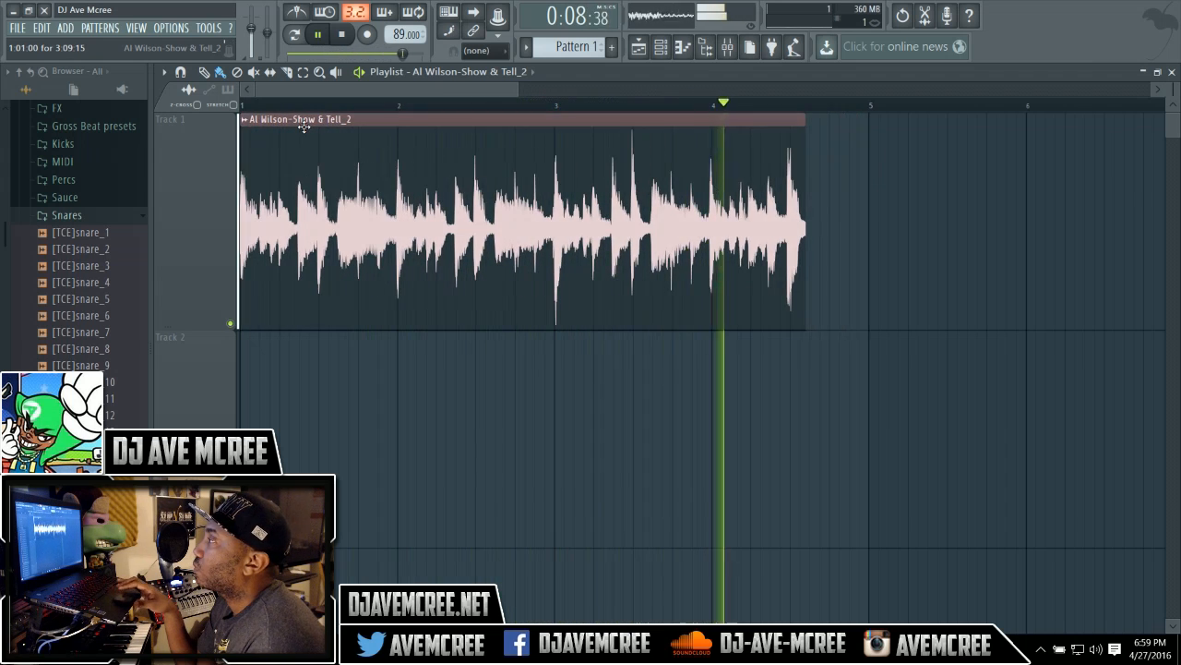
Play back the trimmed clip from the start of the song.
{"action": "key", "text": "space"}
{"action": "key", "text": "space"}
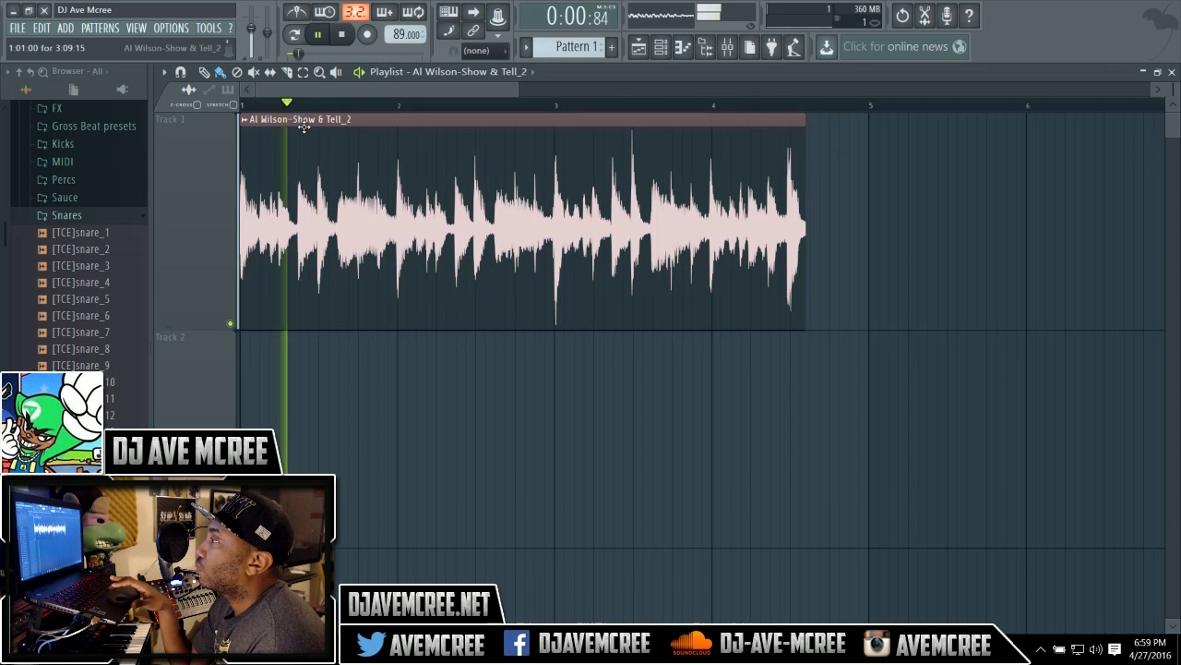
{"action": "key", "text": "space"}
{"action": "key", "text": "space"}
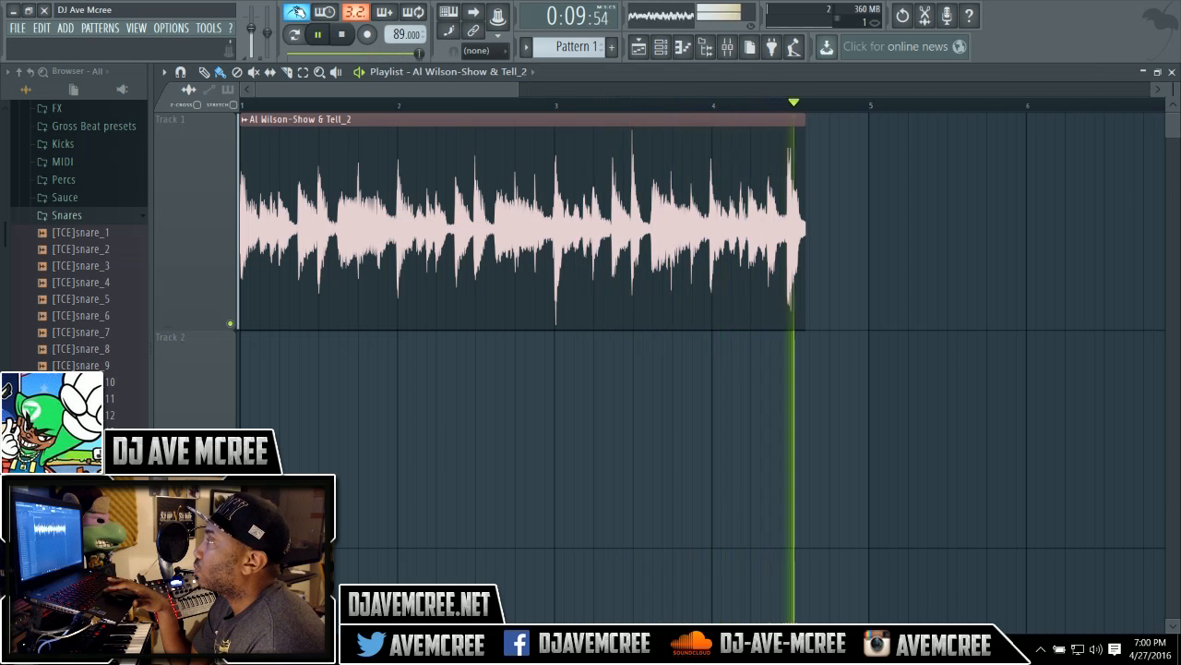
{"action": "key", "text": "space"}
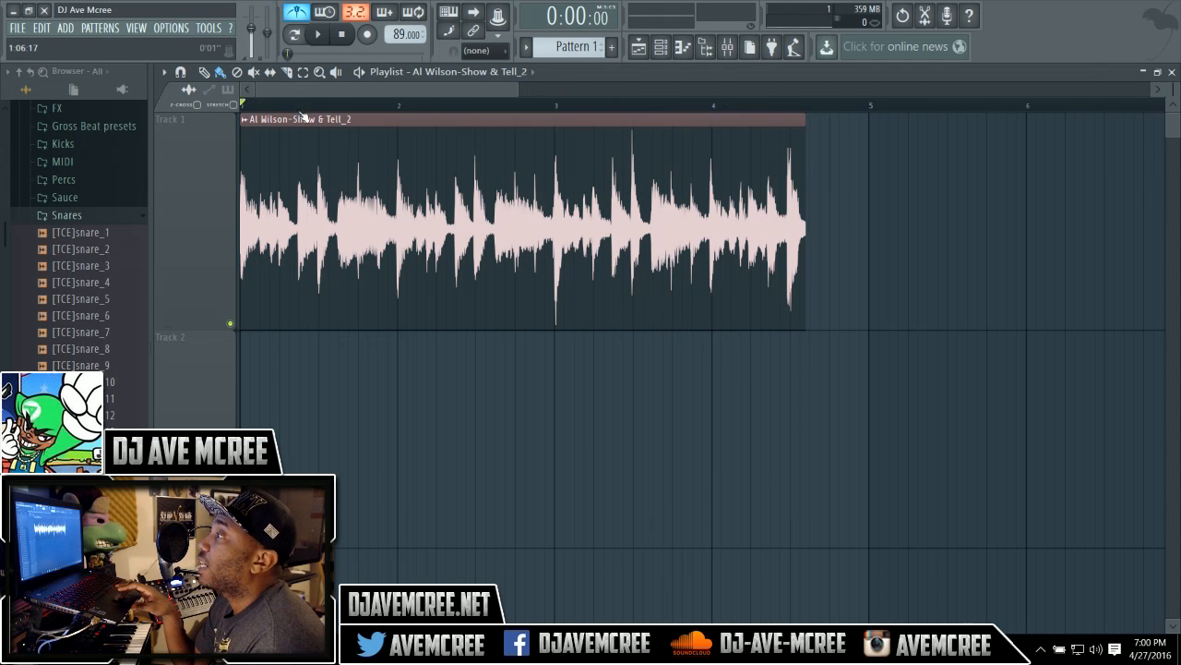
Move the clip later in Track 1 and extend its start edge back to reveal more of the intro.
{"action": "left_click_drag", "start_coordinate": [301, 116], "coordinate": [393, 118]}
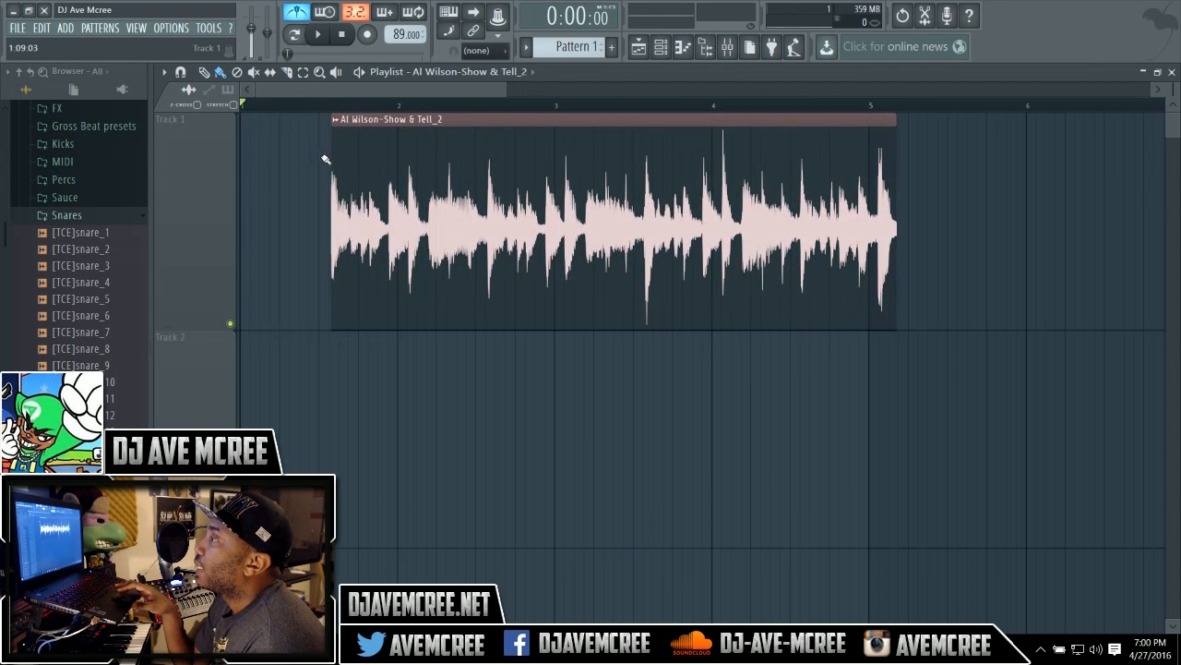
{"action": "left_click_drag", "start_coordinate": [325, 158], "coordinate": [274, 161]}
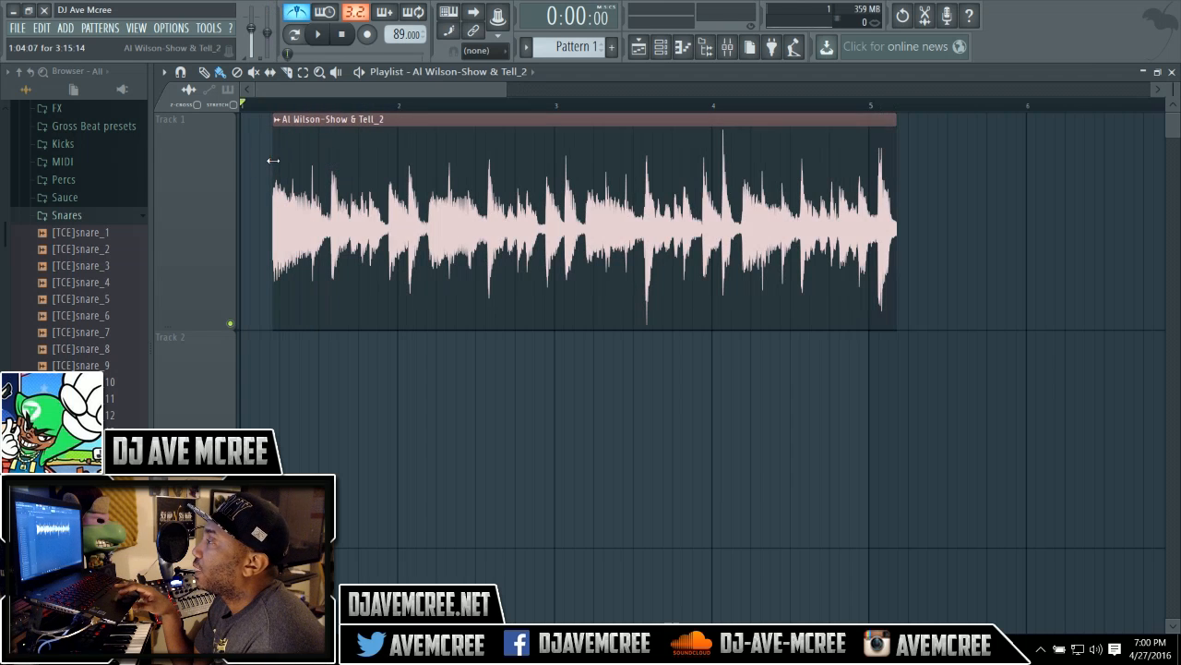
Move the clip back to the start of bar 1, raise the project tempo to 90 BPM, and play it.
{"action": "left_click_drag", "start_coordinate": [397, 119], "coordinate": [347, 119]}
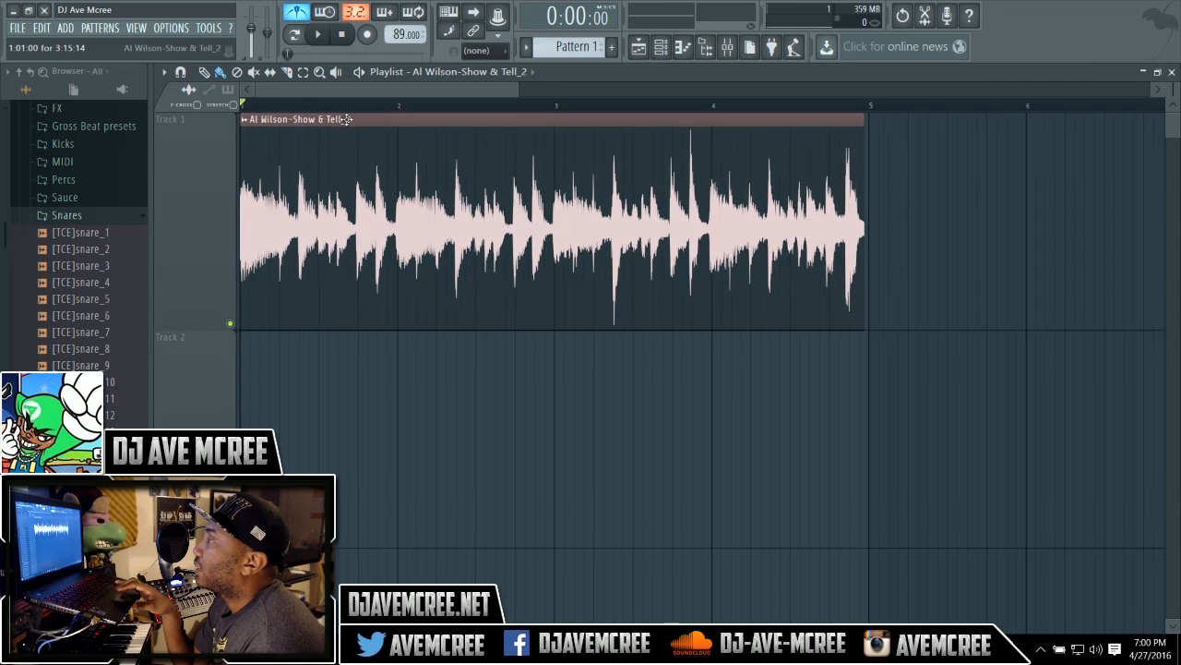
{"action": "left_click_drag", "start_coordinate": [399, 34], "coordinate": [400, 29]}
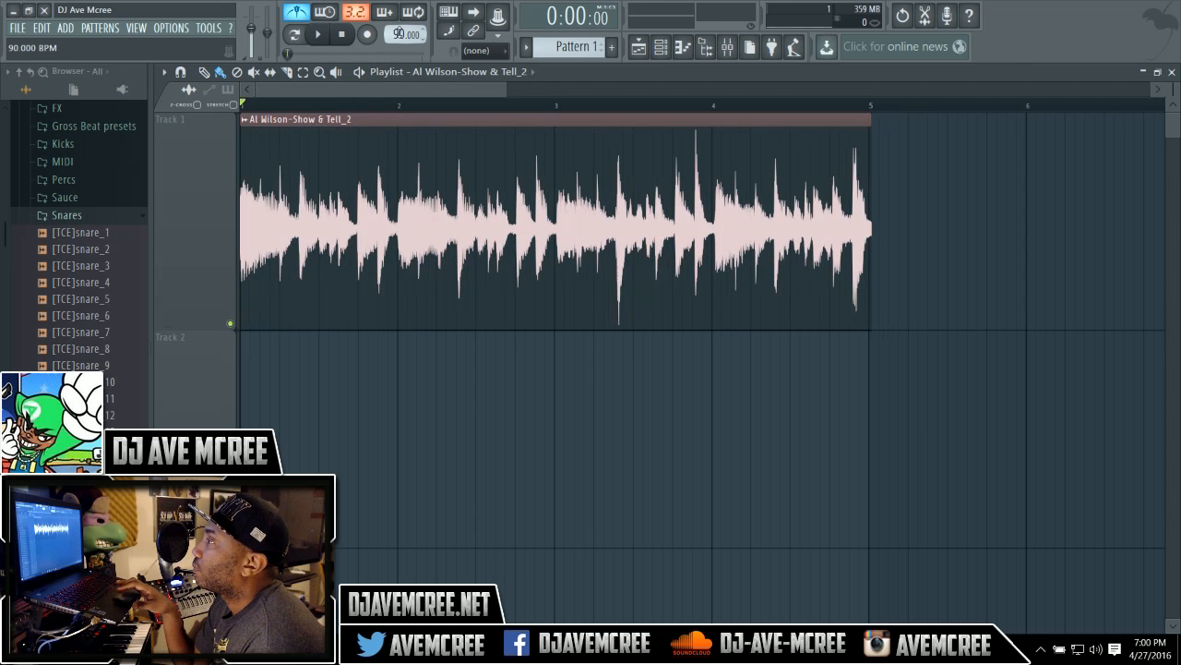
{"action": "left_click", "coordinate": [325, 35]}
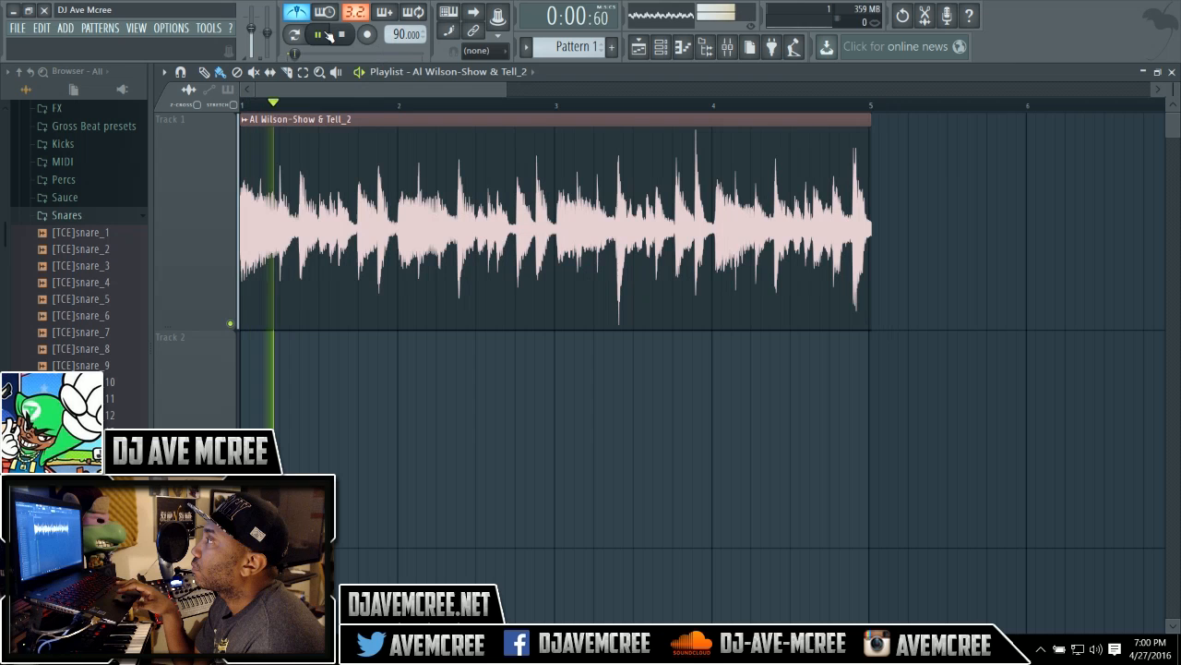
{"action": "left_click", "coordinate": [341, 35]}
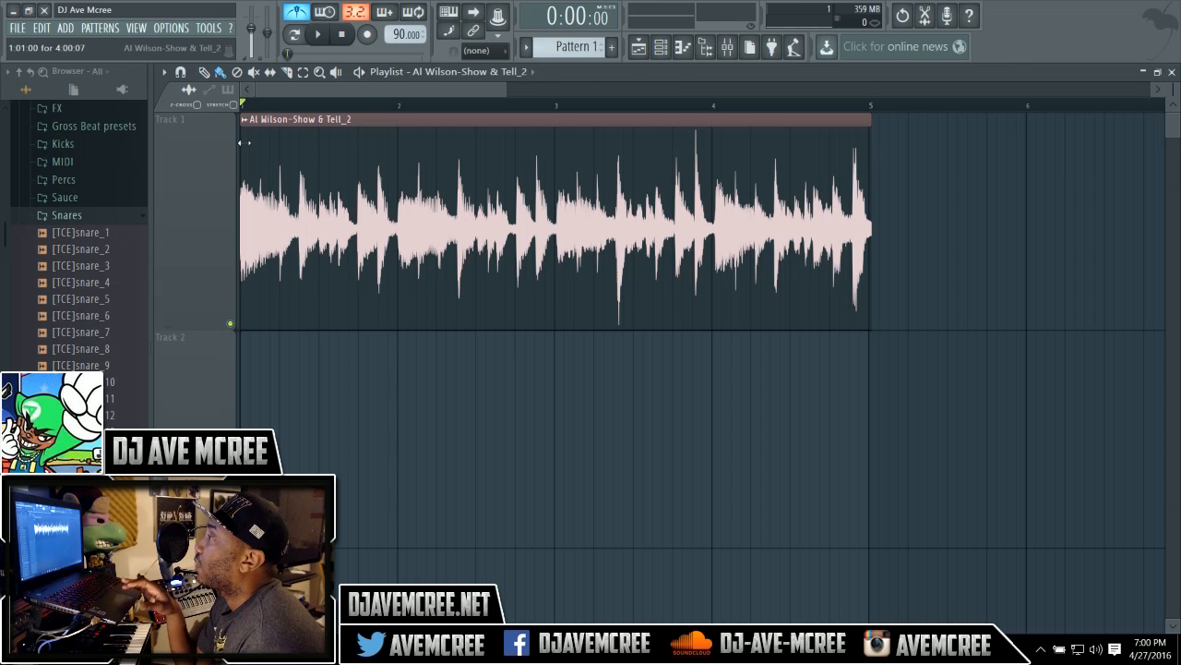
Trim off the clip's opening and slide the clip back to the beginning of bar 1.
{"action": "left_click_drag", "start_coordinate": [503, 89], "coordinate": [291, 83]}
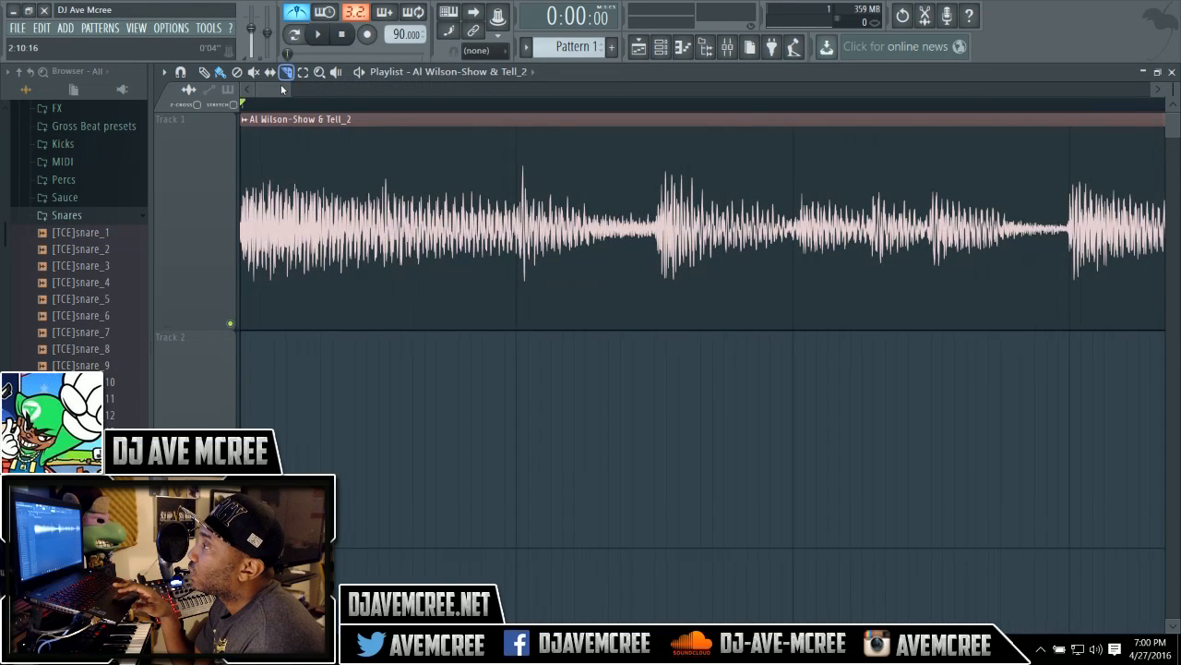
{"action": "left_click_drag", "start_coordinate": [240, 131], "coordinate": [289, 133]}
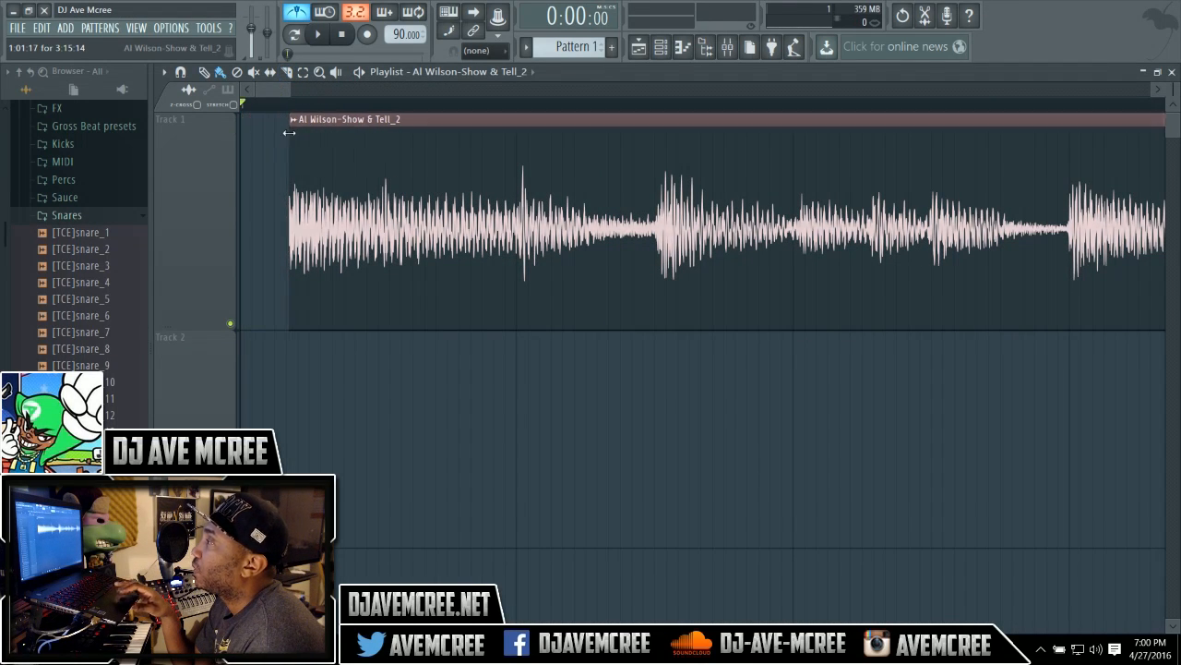
{"action": "left_click_drag", "start_coordinate": [415, 120], "coordinate": [366, 119]}
Start and stop playback repeatedly to check the clip's downbeat against the grid.
{"action": "key", "text": "space"}
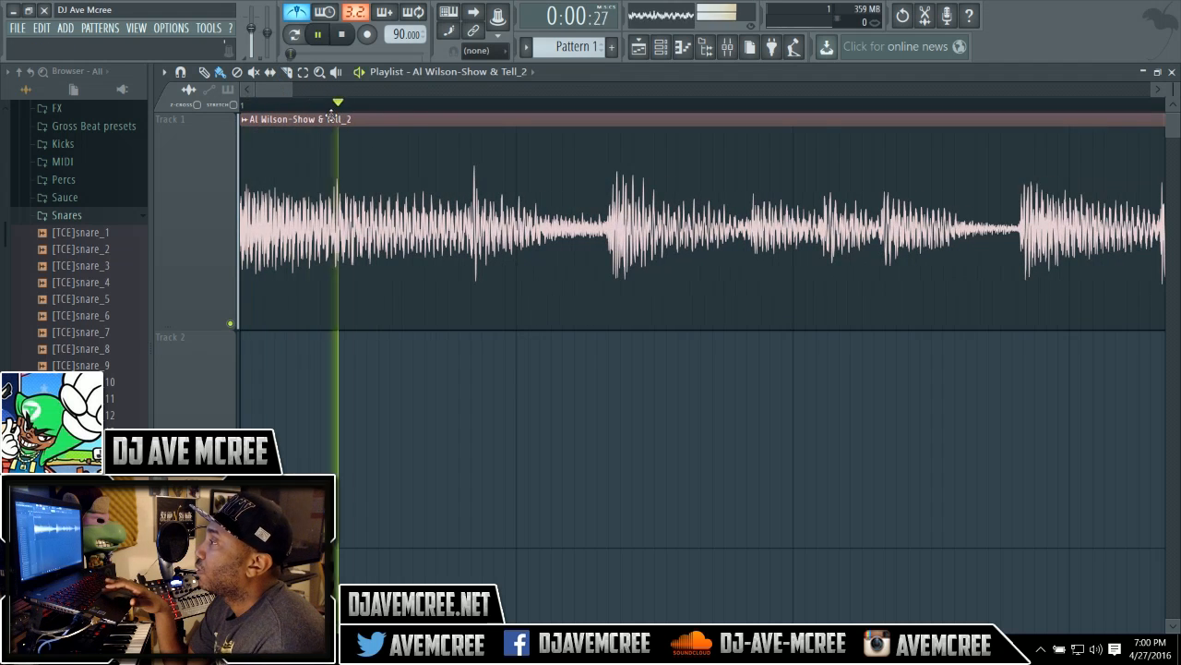
{"action": "key", "text": "space"}
{"action": "key", "text": "space"}
{"action": "key", "text": "space"}
{"action": "key", "text": "space"}
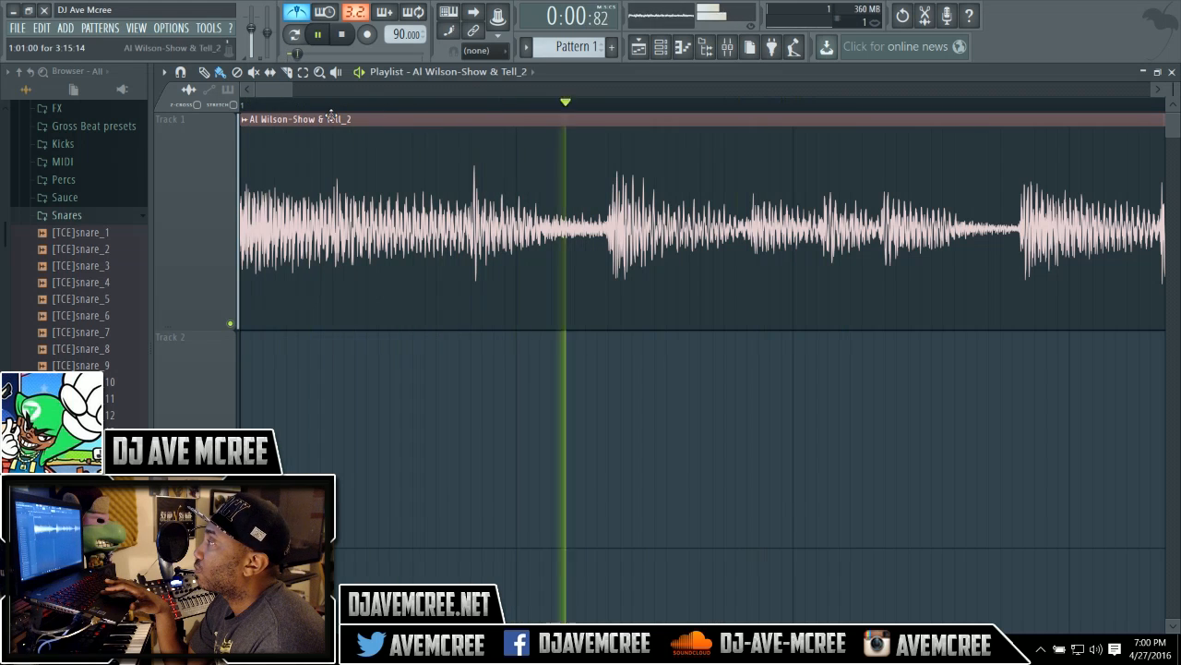
{"action": "key", "text": "space"}
{"action": "key", "text": "space"}
{"action": "key", "text": "space"}
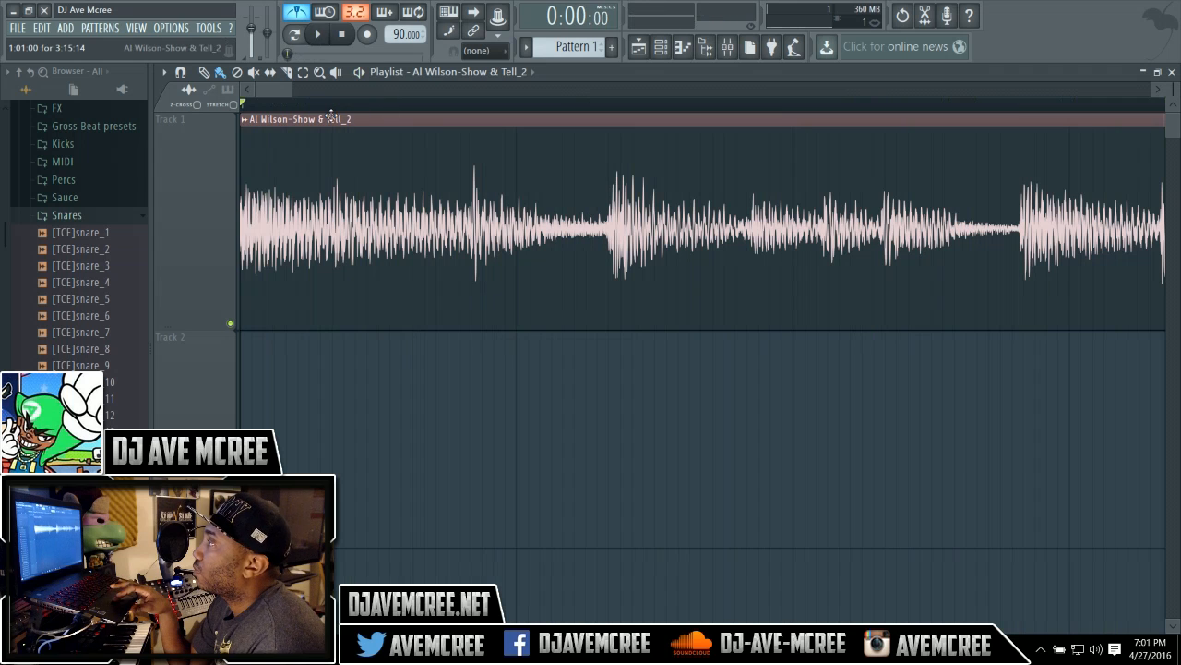
Shift the clip later in Track 1 and extend its start edge back, then play it.
{"action": "left_click_drag", "start_coordinate": [331, 119], "coordinate": [377, 119]}
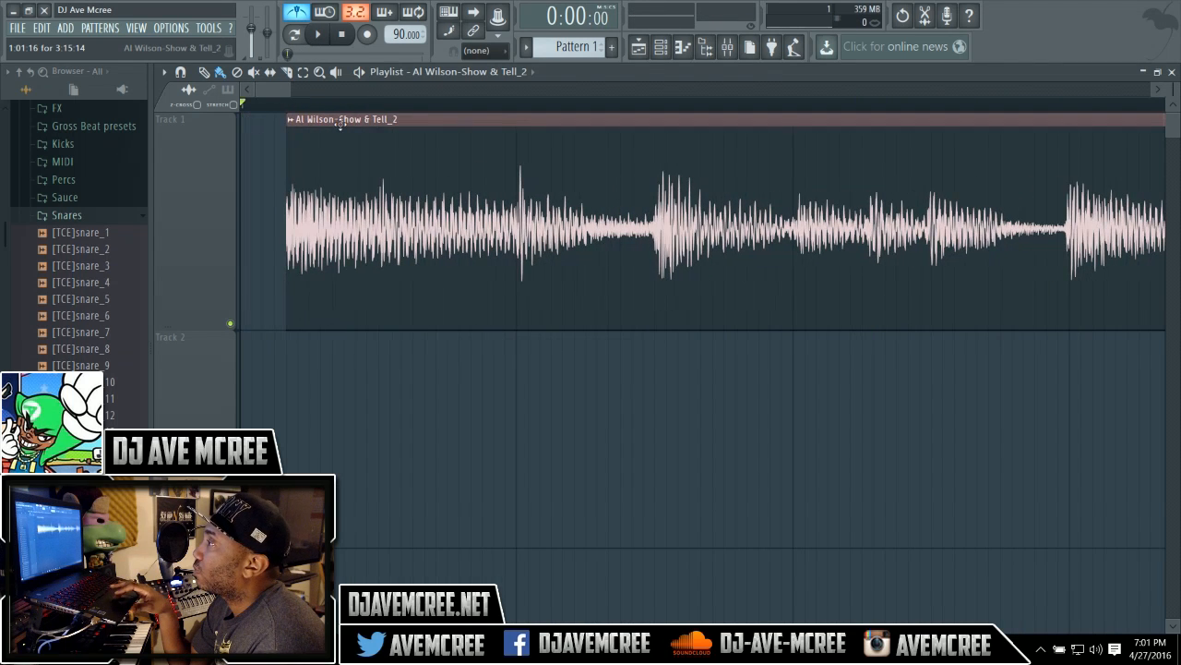
{"action": "left_click_drag", "start_coordinate": [287, 145], "coordinate": [229, 147]}
{"action": "left_click", "coordinate": [317, 35]}
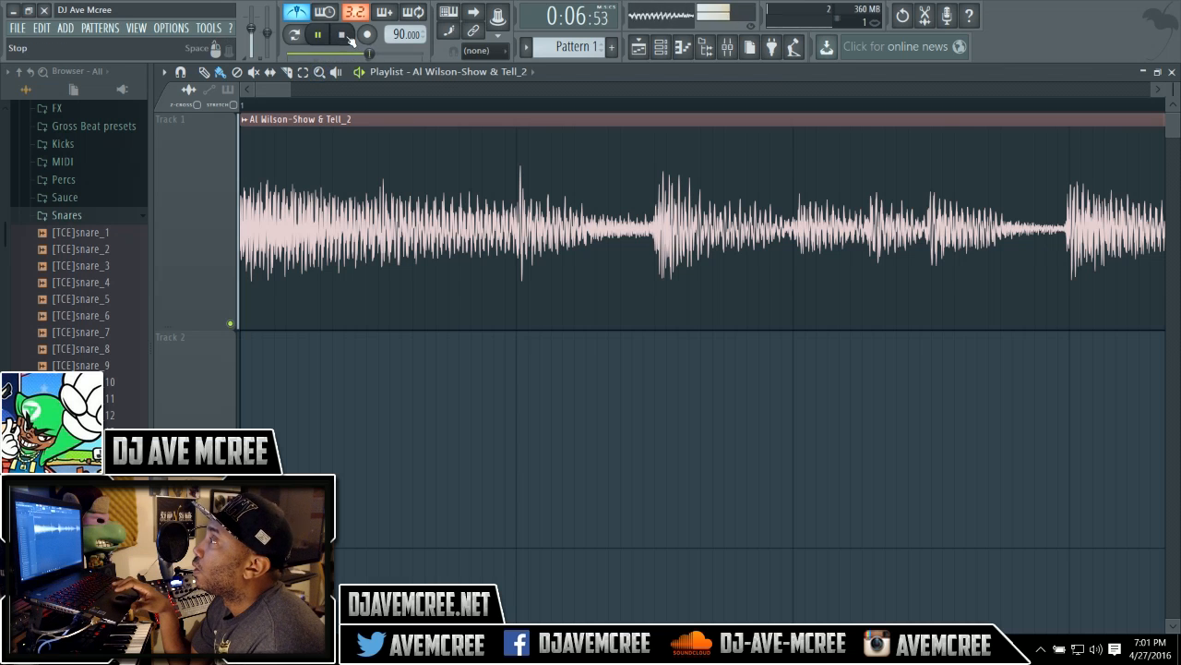
{"action": "left_click", "coordinate": [348, 37]}
Re-trim the clip's start by shifting it later, extending its start edge, and moving it back to bar 1.
{"action": "left_click_drag", "start_coordinate": [353, 121], "coordinate": [399, 123]}
{"action": "left_click_drag", "start_coordinate": [290, 151], "coordinate": [264, 151]}
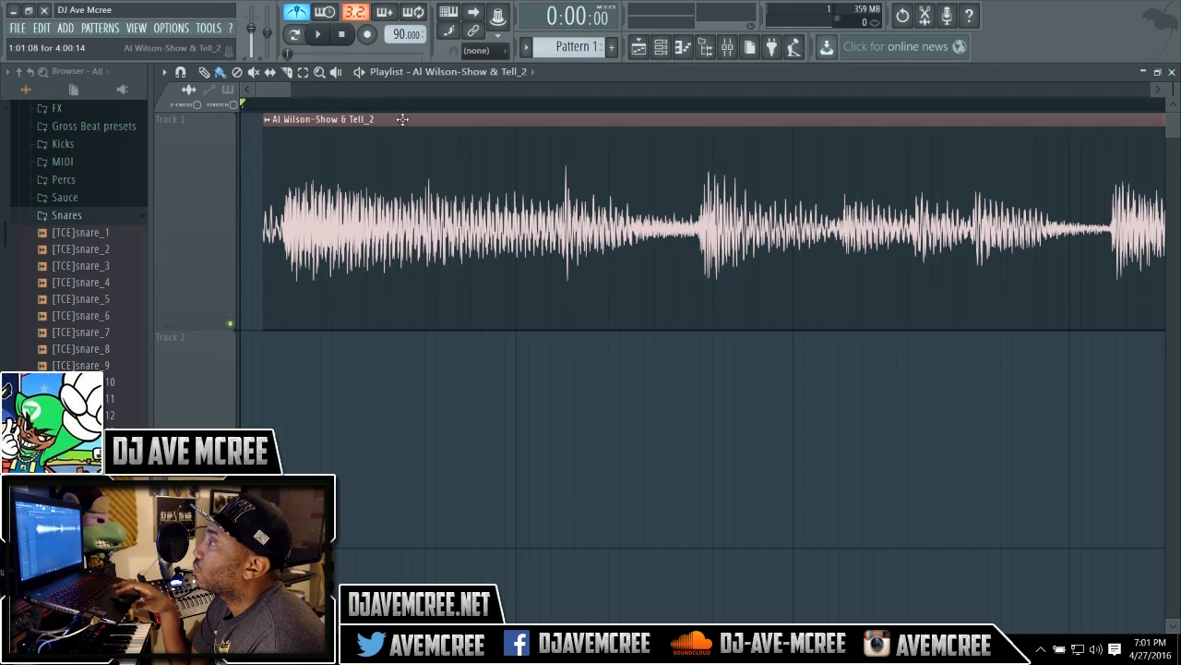
{"action": "left_click_drag", "start_coordinate": [402, 119], "coordinate": [380, 119]}
{"action": "left_click", "coordinate": [325, 43]}
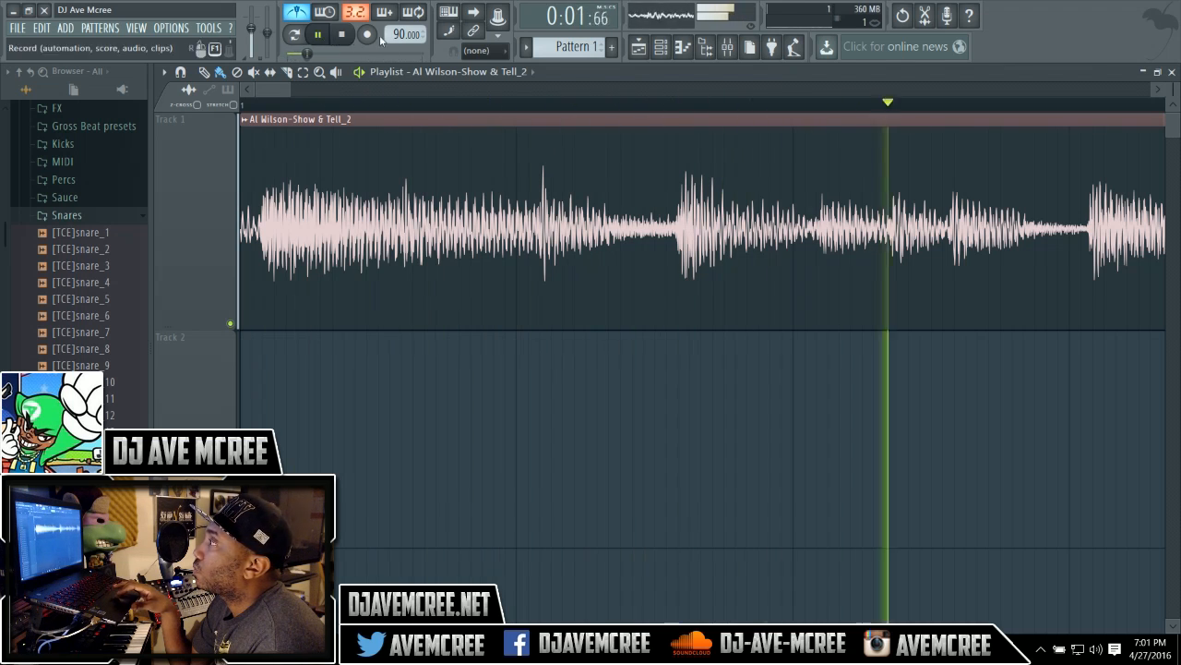
Adjust the project tempo during playback, settling at 91 BPM.
{"action": "left_click_drag", "start_coordinate": [400, 35], "coordinate": [399, 35]}
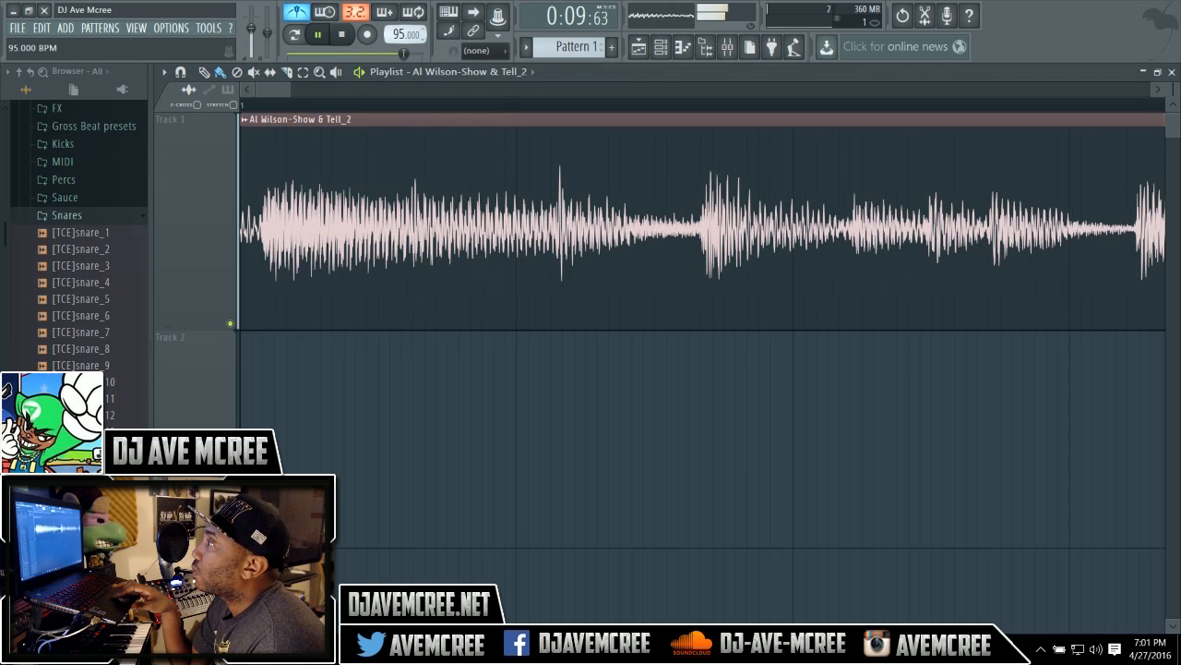
{"action": "left_click_drag", "start_coordinate": [400, 34], "coordinate": [400, 38]}
{"action": "key", "text": "space"}
{"action": "key", "text": "space"}
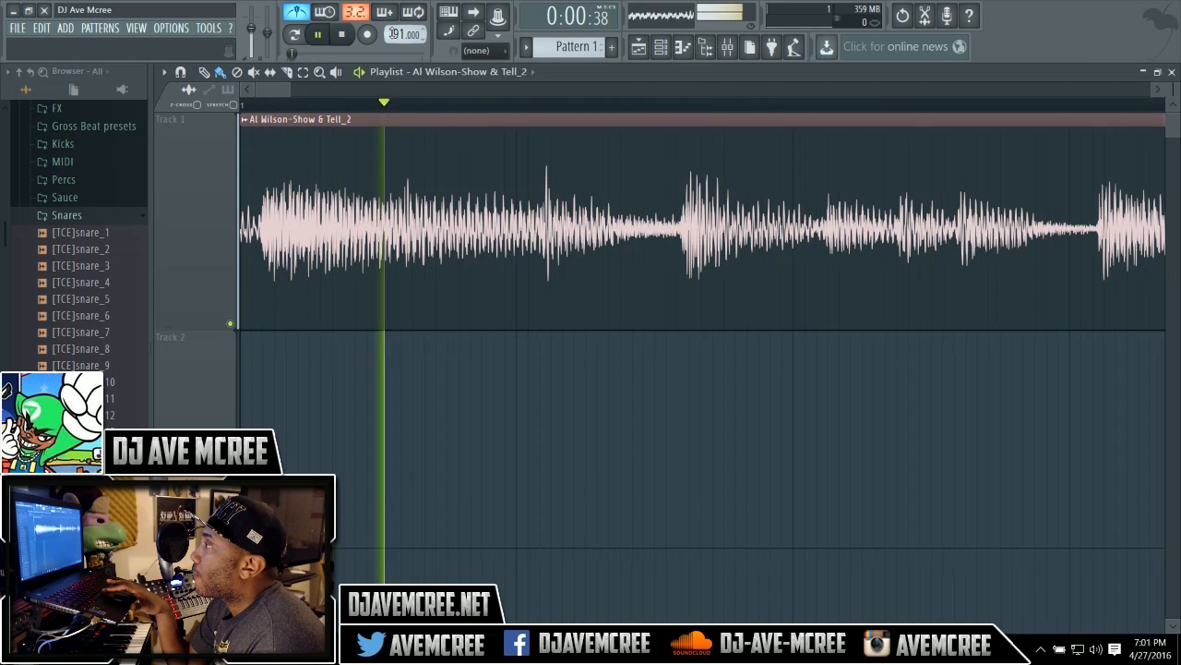
{"action": "key", "text": "space"}
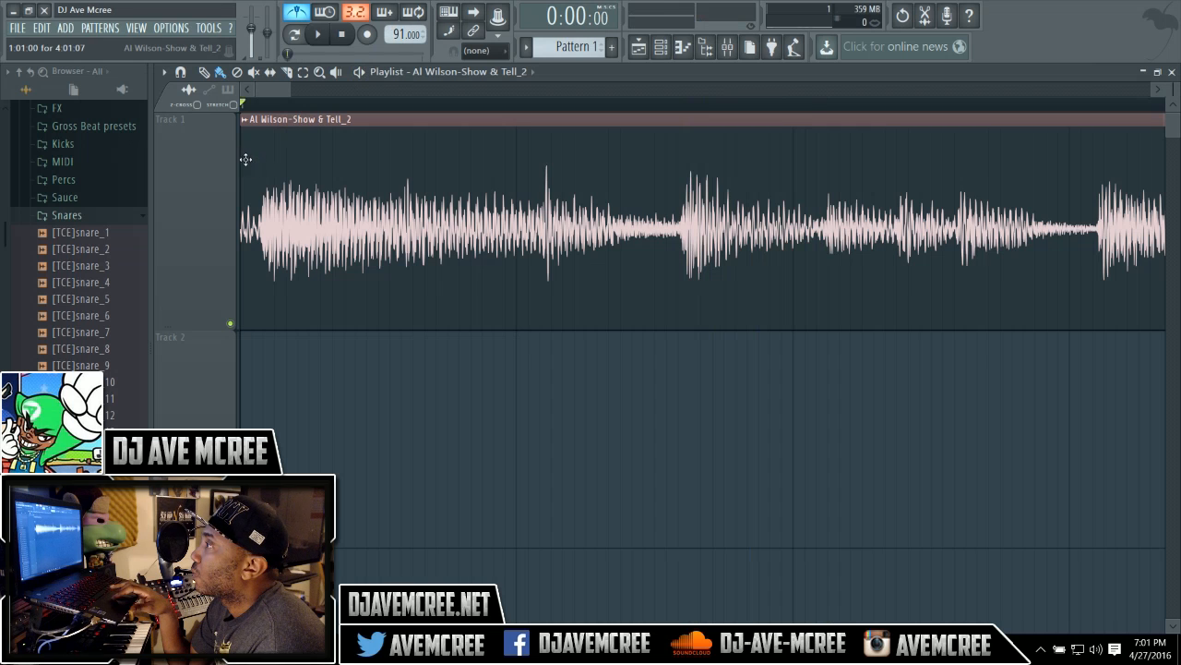
Trim the clip's start slightly, move it back to bar 1, and play the song.
{"action": "left_click_drag", "start_coordinate": [236, 156], "coordinate": [261, 157]}
{"action": "left_click_drag", "start_coordinate": [367, 119], "coordinate": [351, 119]}
{"action": "left_click", "coordinate": [318, 34]}
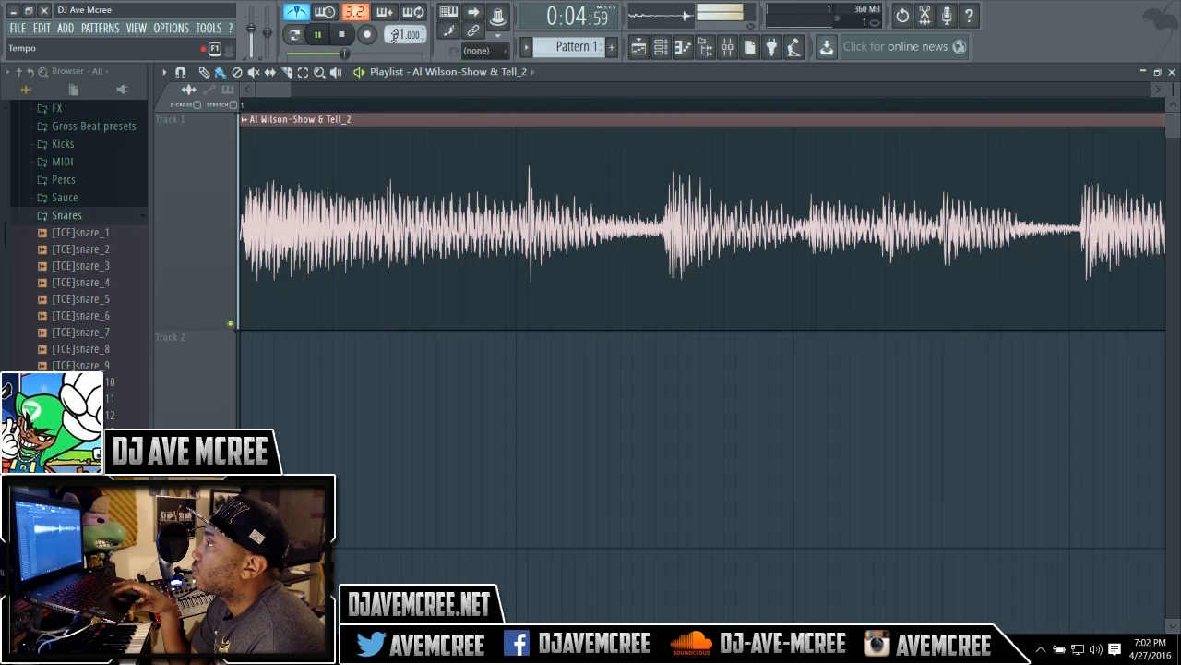
Lower the project tempo to 89 BPM and play the song back.
{"action": "scroll", "coordinate": [406, 34], "scroll_direction": "down", "scroll_amount": 2}
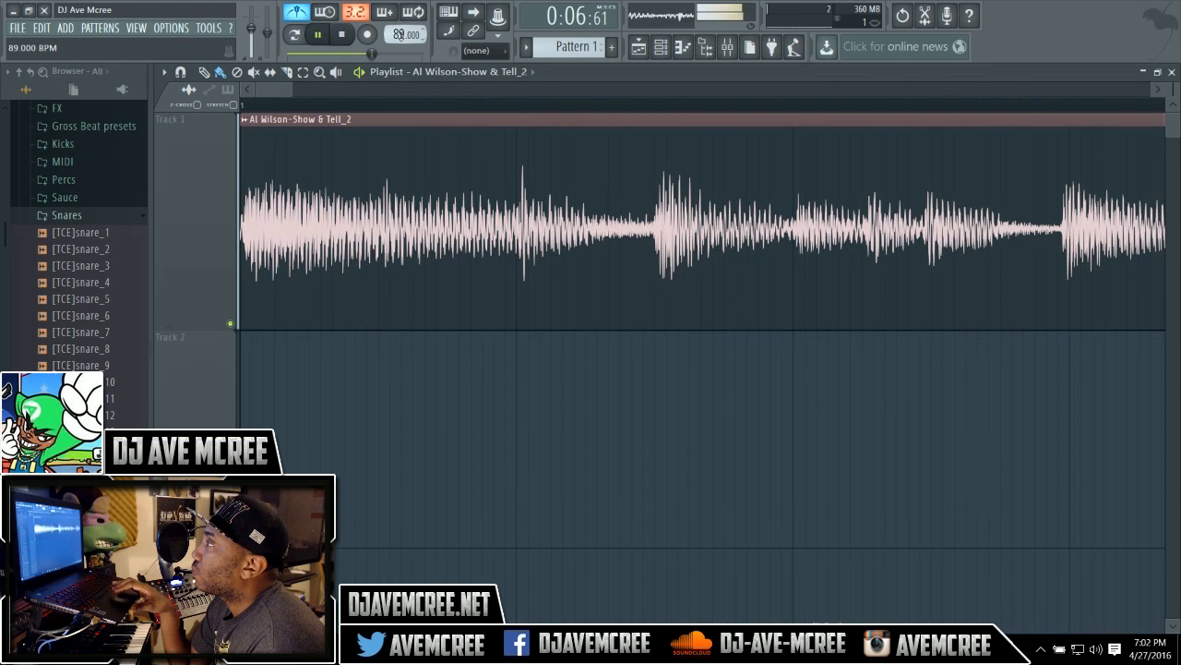
{"action": "left_click", "coordinate": [350, 36]}
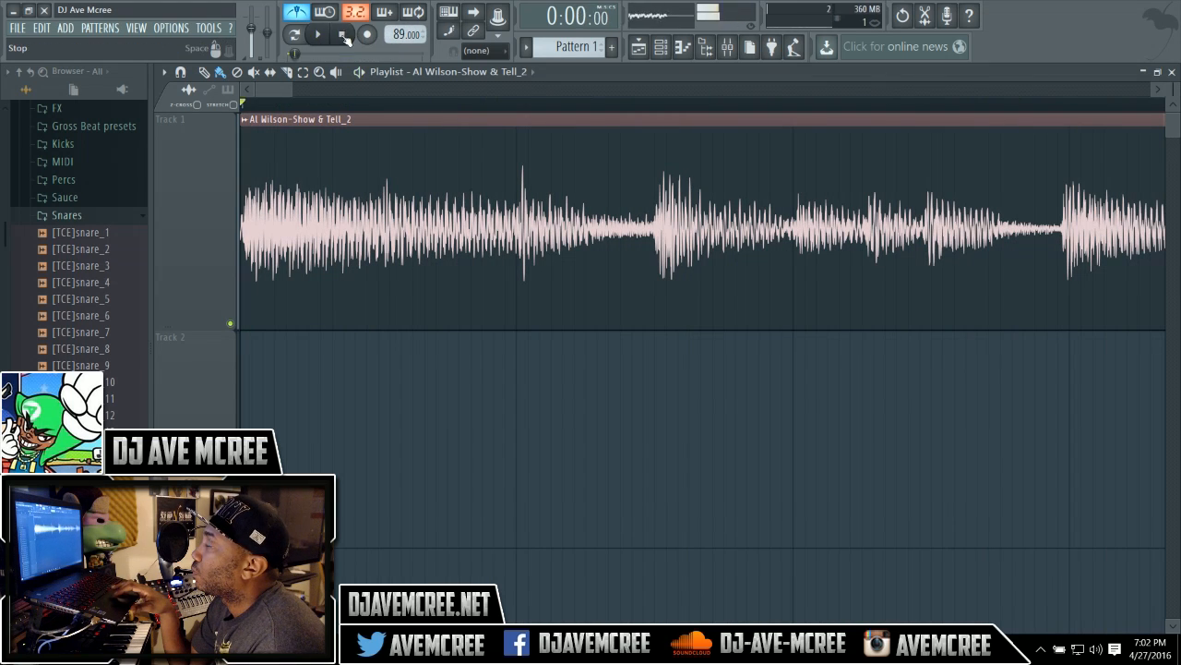
{"action": "left_click", "coordinate": [322, 35]}
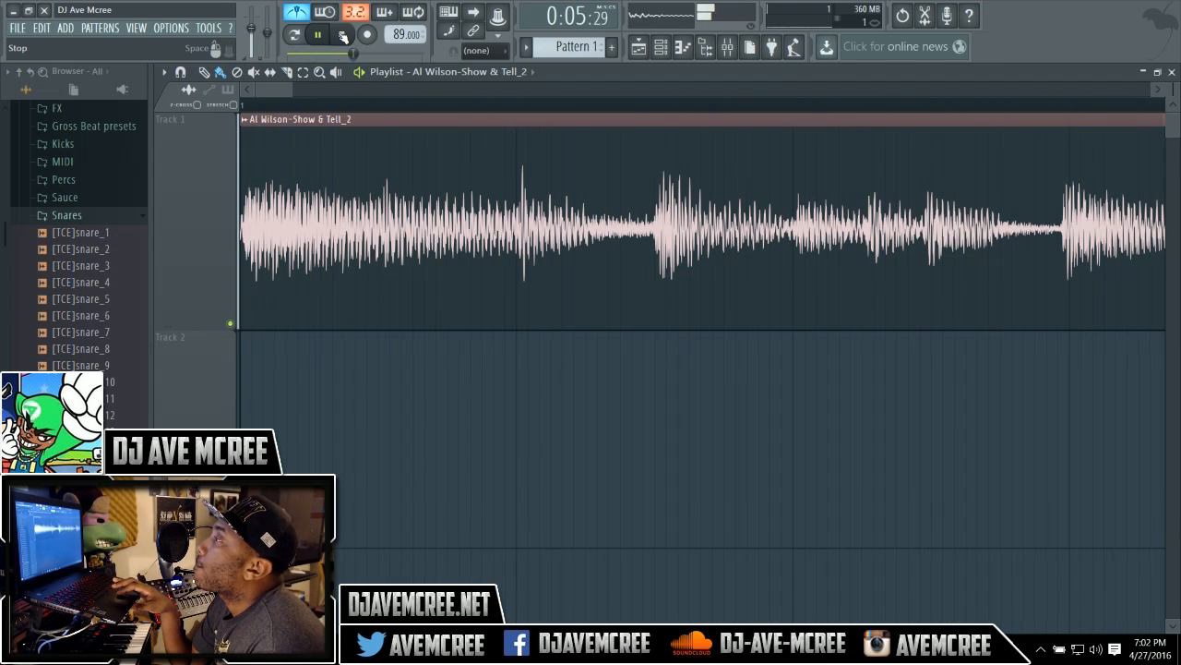
{"action": "left_click", "coordinate": [343, 35]}
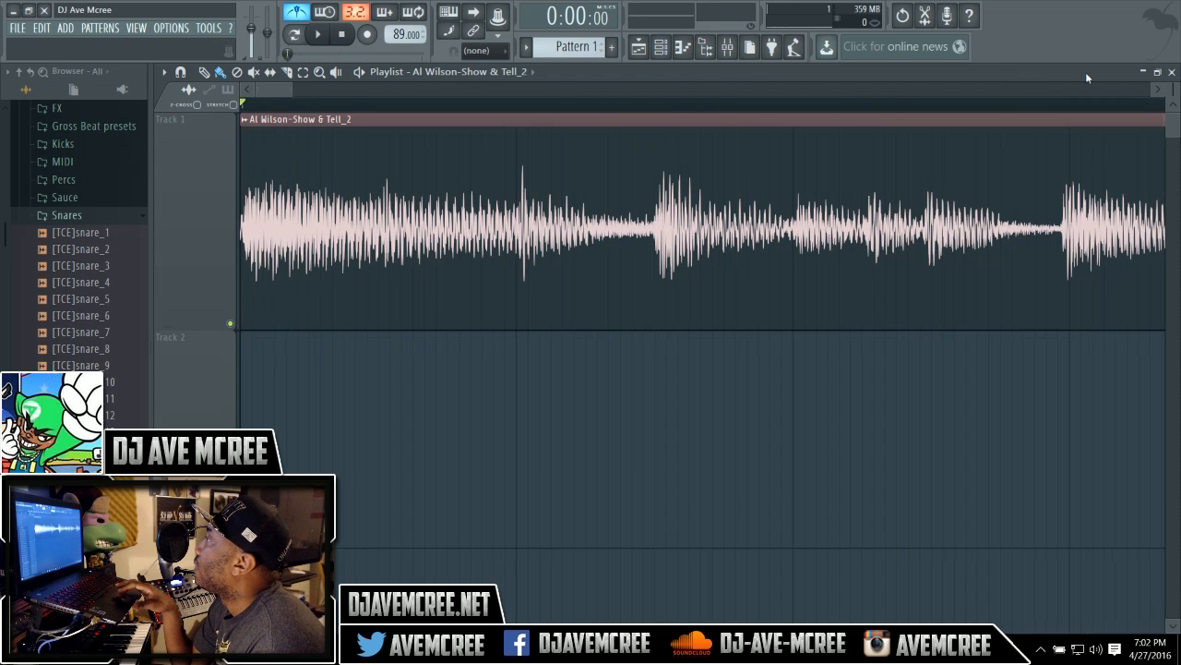
Close the playlist and show all channels in the Channel rack.
{"action": "left_click", "coordinate": [1171, 71]}
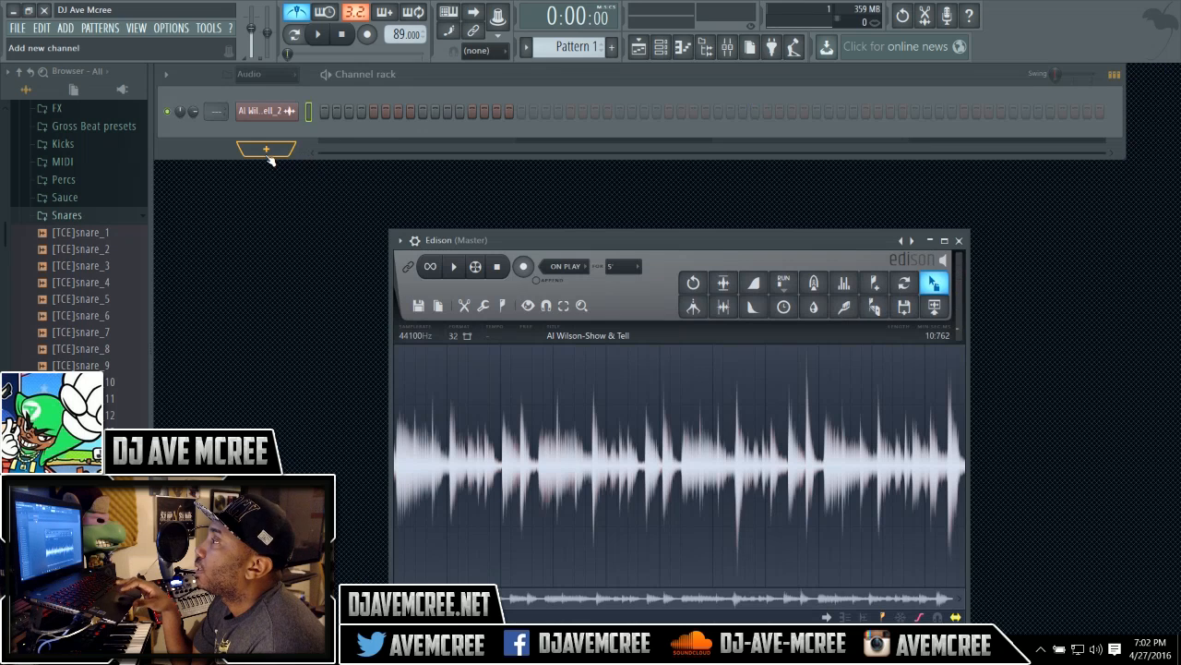
{"action": "left_click", "coordinate": [292, 74]}
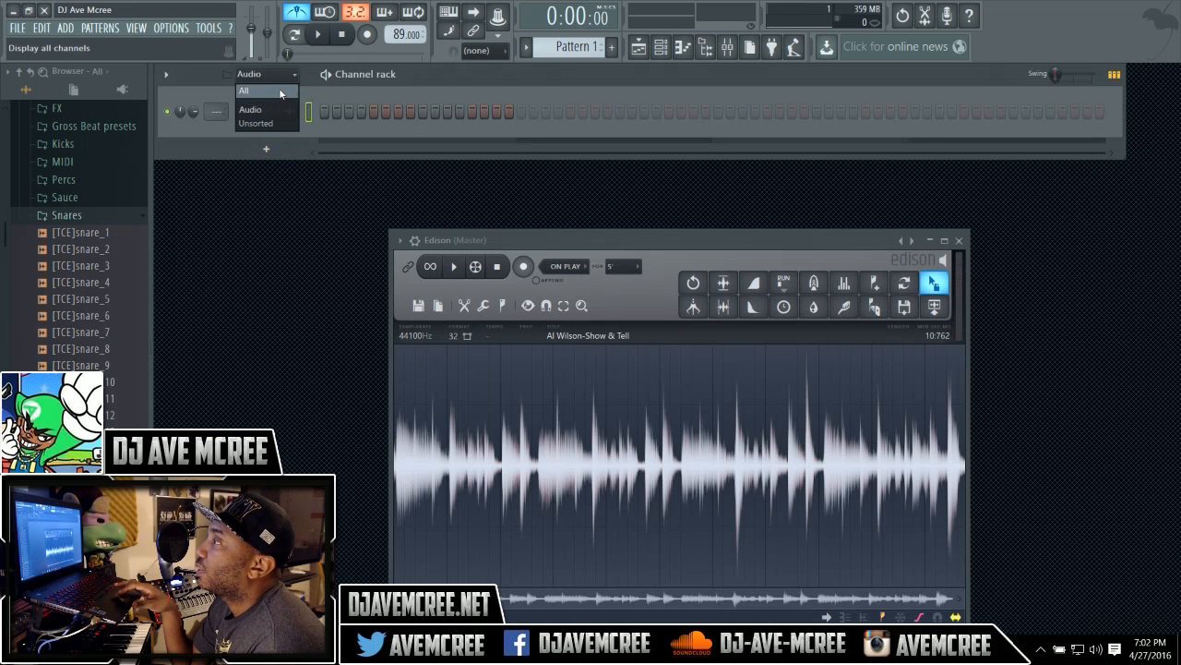
{"action": "left_click", "coordinate": [278, 89]}
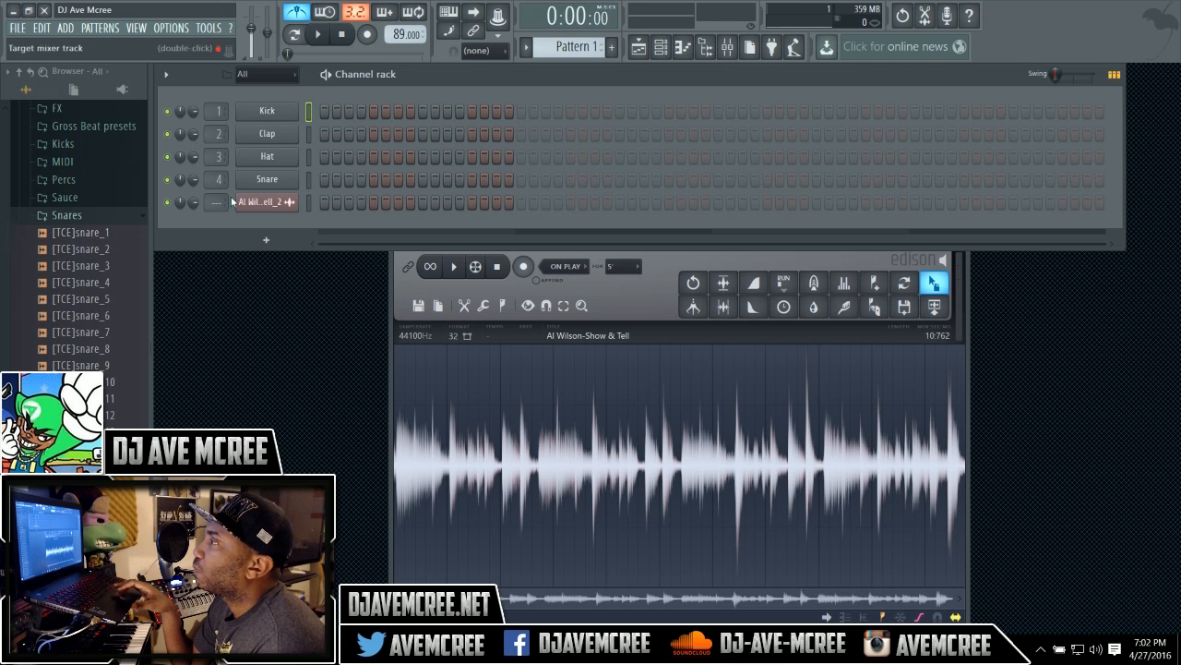
Replace the Clap channel's sample with [TCE]snare_15 from the Snares folder.
{"action": "left_click", "coordinate": [308, 135]}
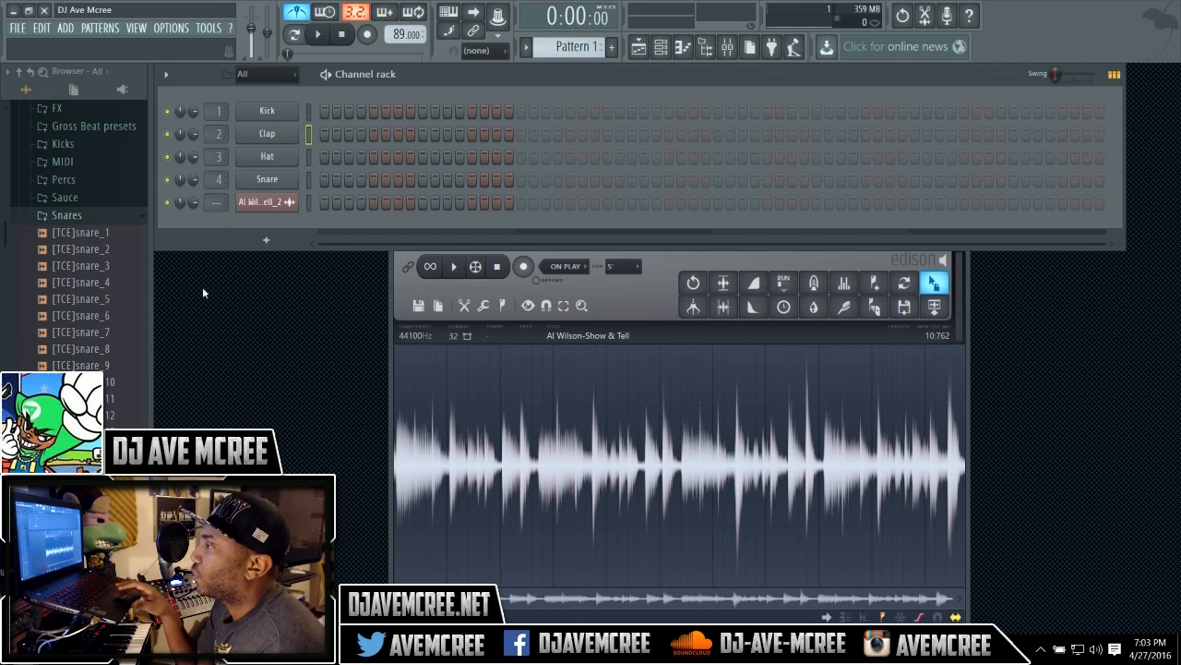
{"action": "left_click", "coordinate": [134, 381]}
{"action": "left_click", "coordinate": [83, 499]}
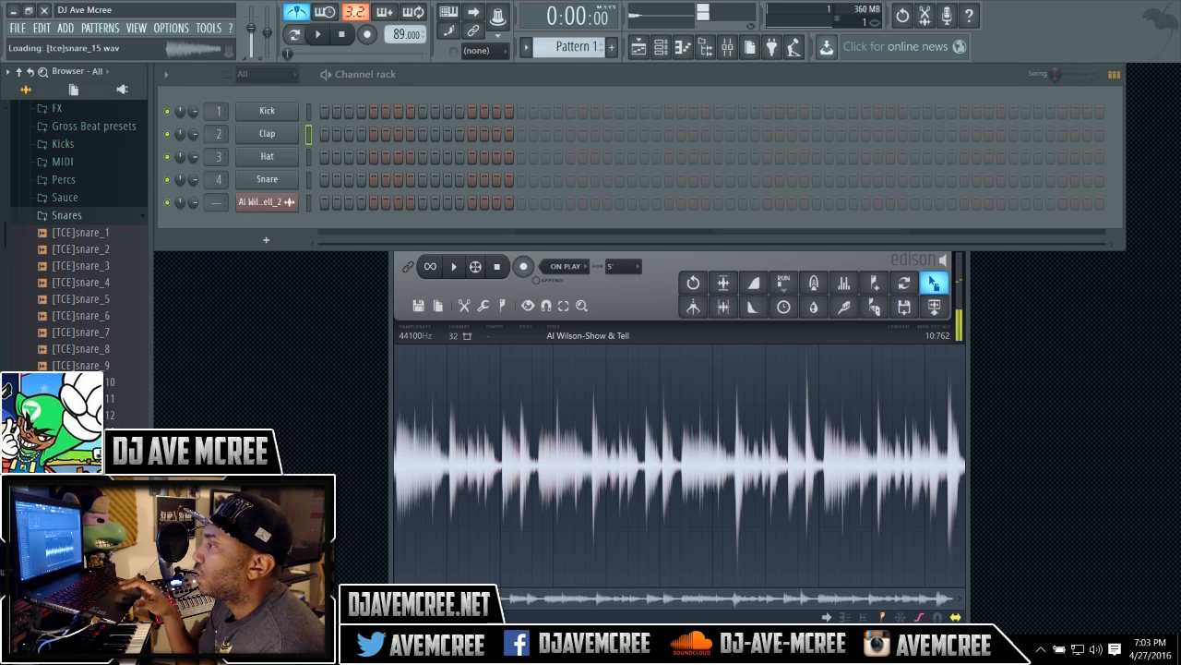
{"action": "left_click", "coordinate": [83, 498]}
{"action": "left_click", "coordinate": [102, 466]}
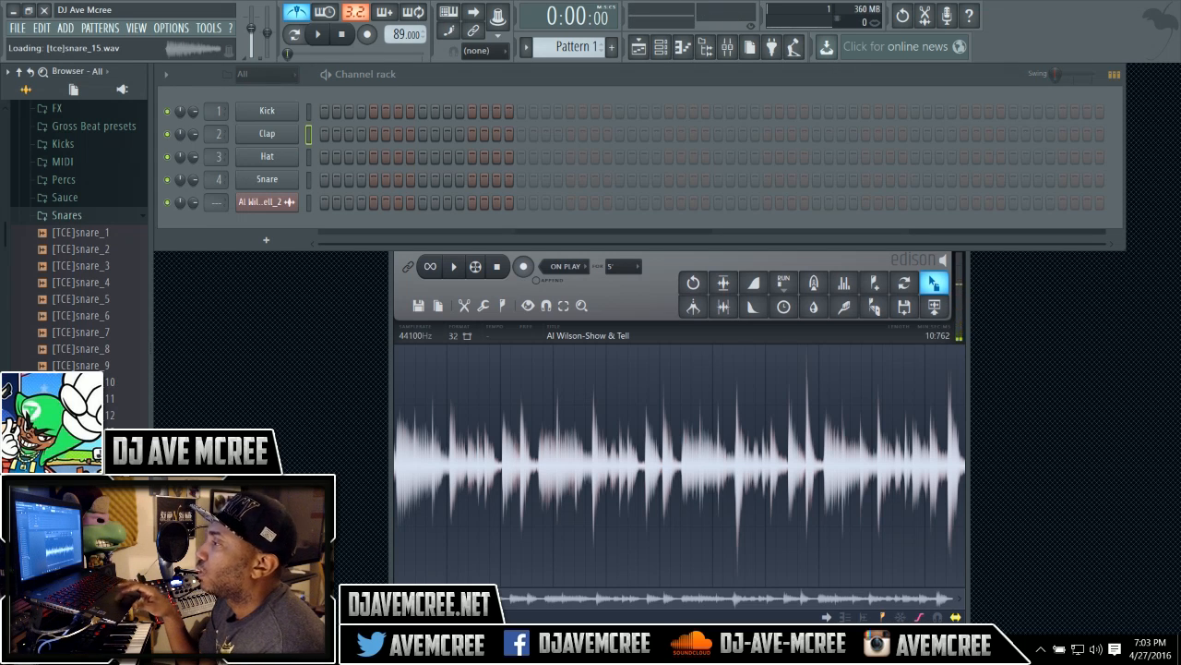
{"action": "left_click_drag", "start_coordinate": [102, 465], "coordinate": [285, 139]}
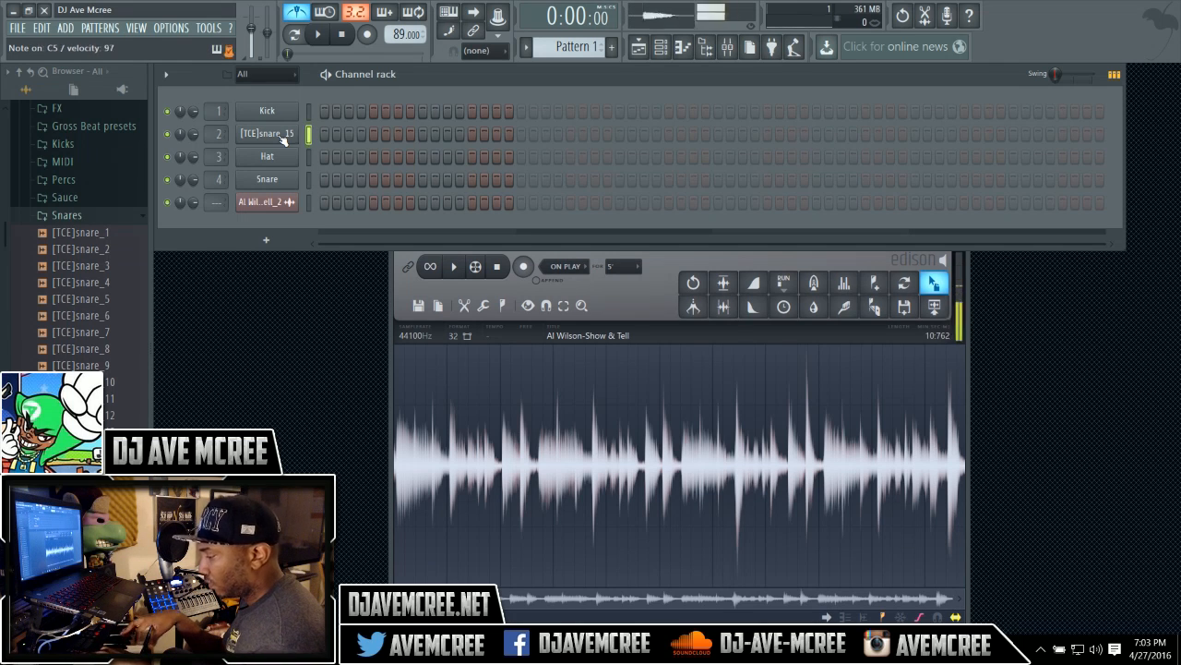
Record a live snare pattern on the [TCE]snare_15 channel while the song plays.
{"action": "key", "text": "r"}
{"action": "key", "text": "space"}
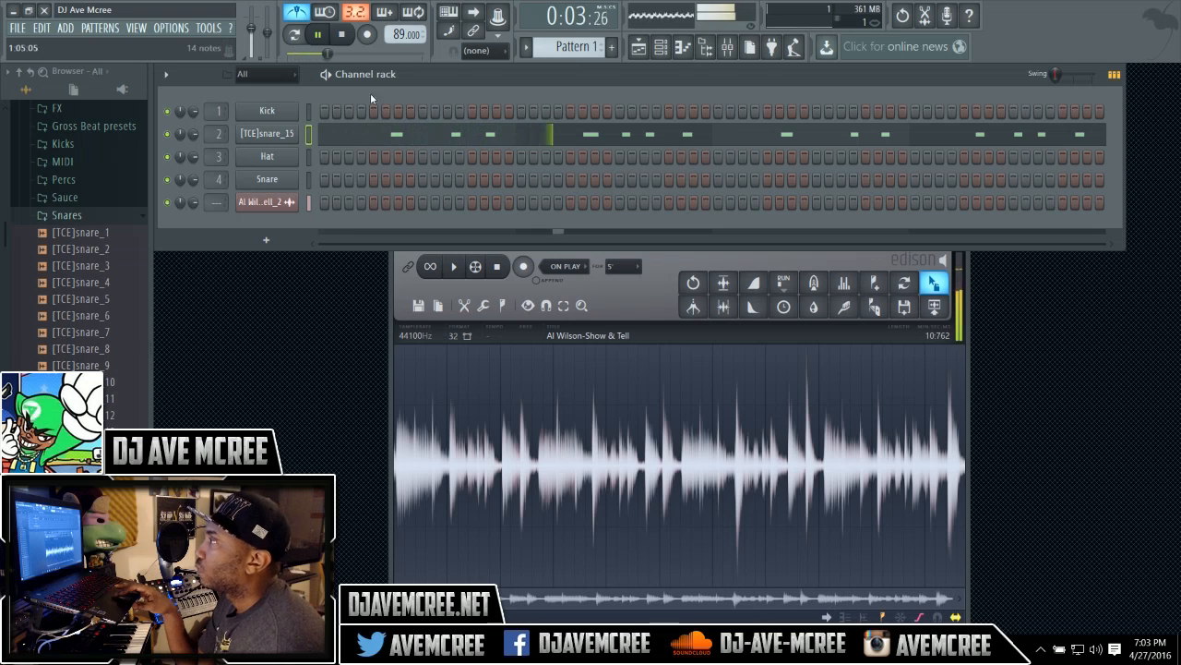
{"action": "key", "text": "space"}
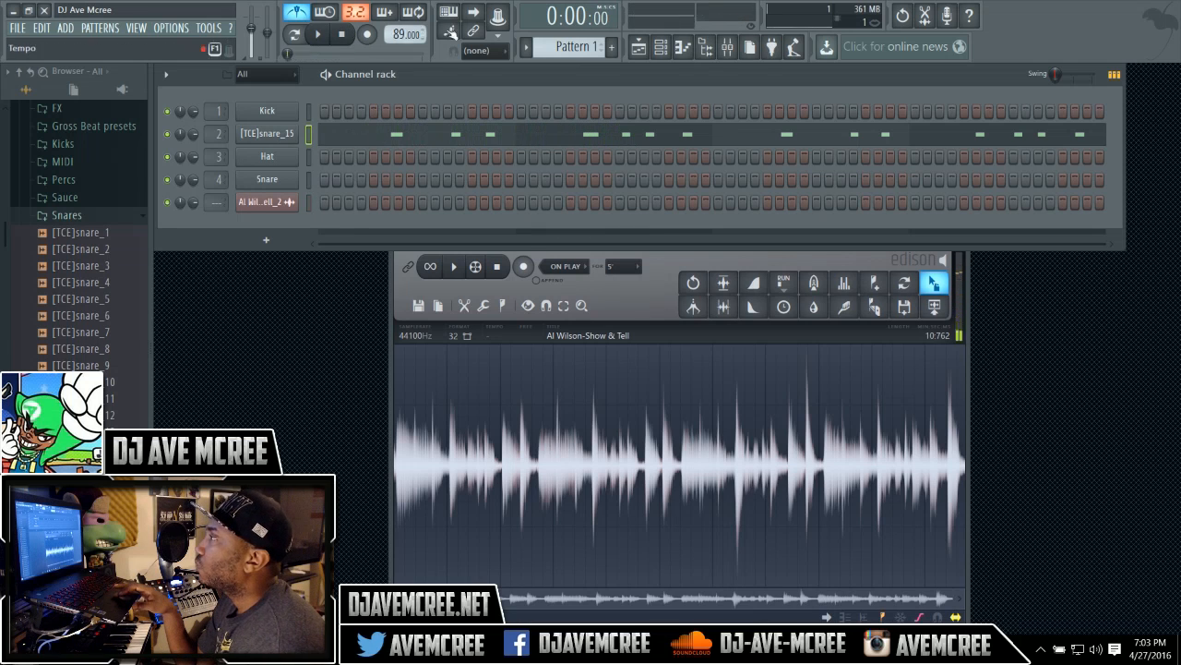
Set the snap to 1/4 beat and record the snare pattern again.
{"action": "left_click", "coordinate": [504, 52]}
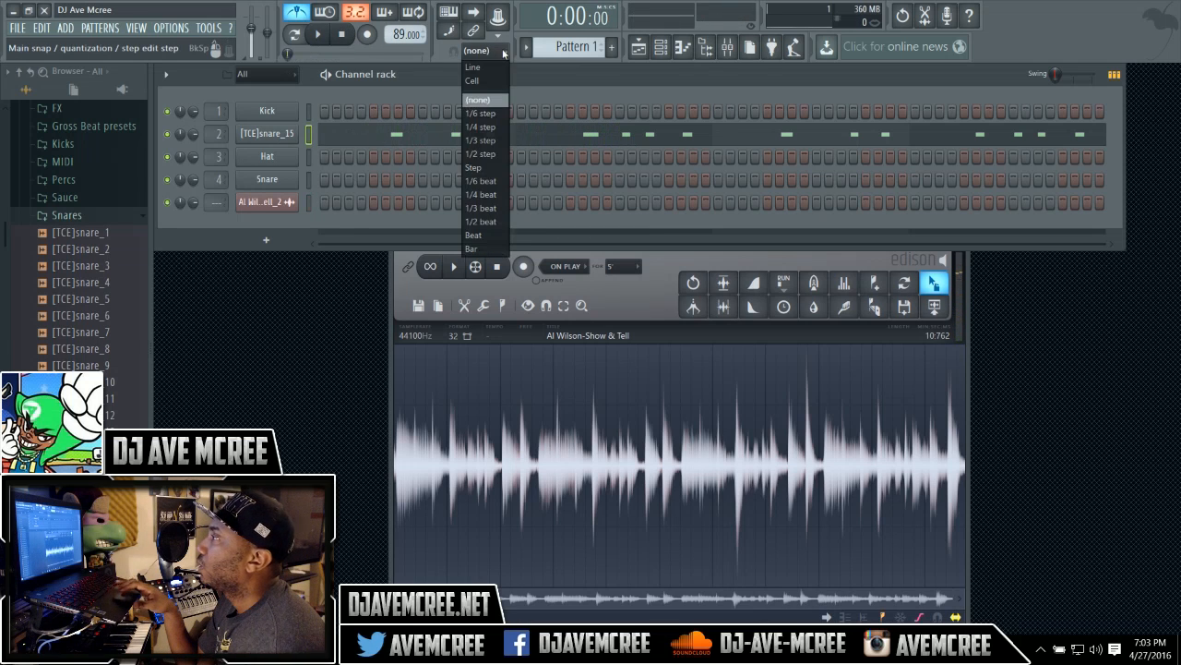
{"action": "left_click", "coordinate": [491, 195]}
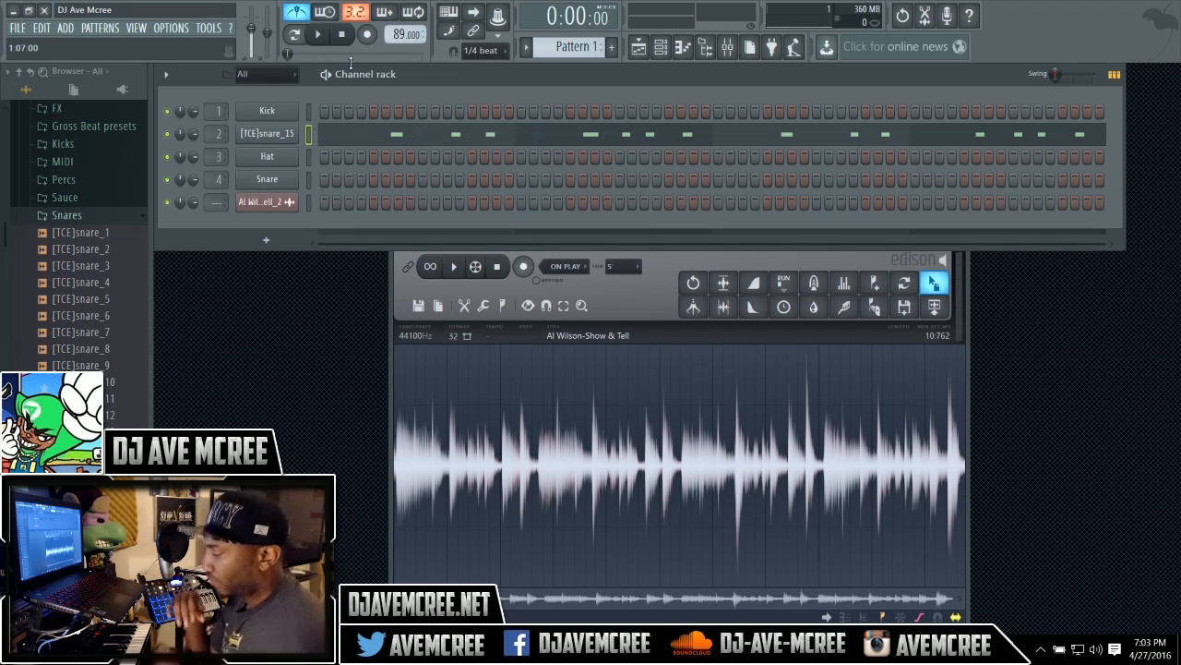
{"action": "key", "text": "r"}
{"action": "key", "text": "space"}
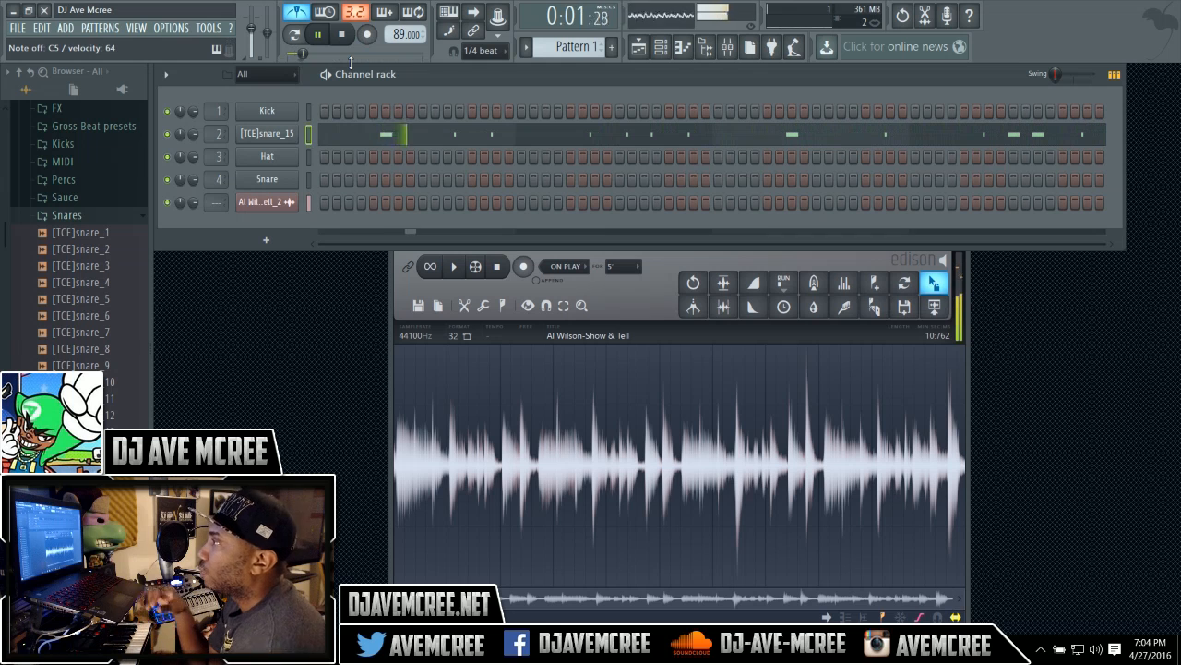
Open the [TCE]snare_15 channel's recorded notes in the Piano roll.
{"action": "left_click", "coordinate": [450, 139]}
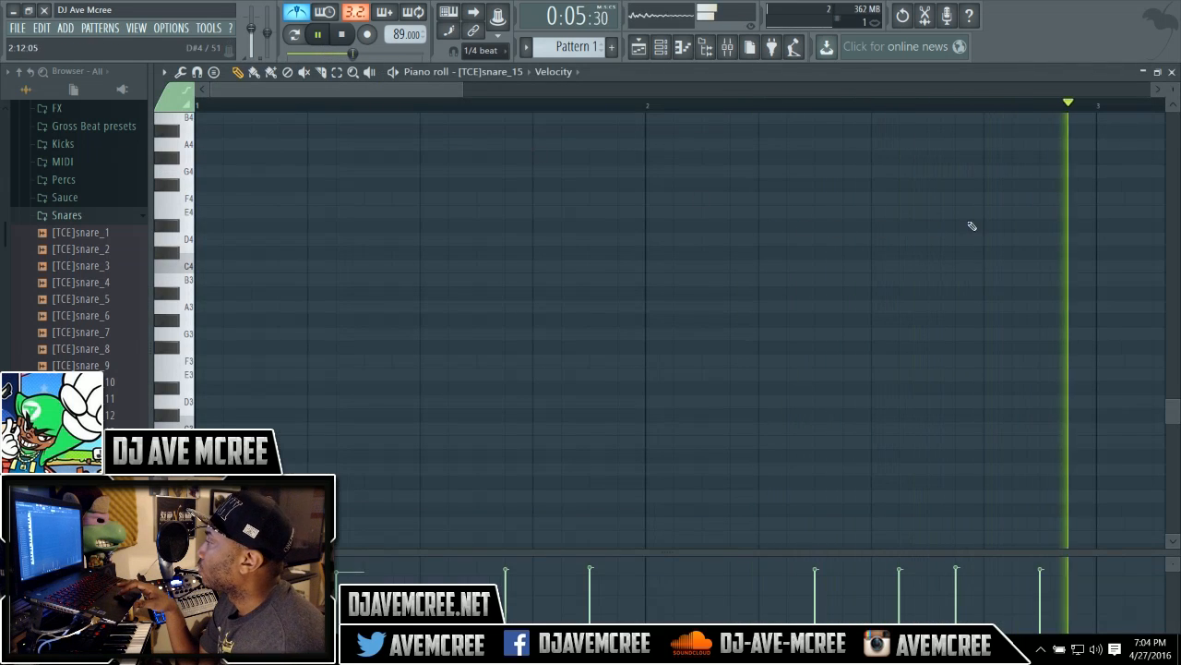
{"action": "left_click_drag", "start_coordinate": [1173, 407], "coordinate": [1177, 327]}
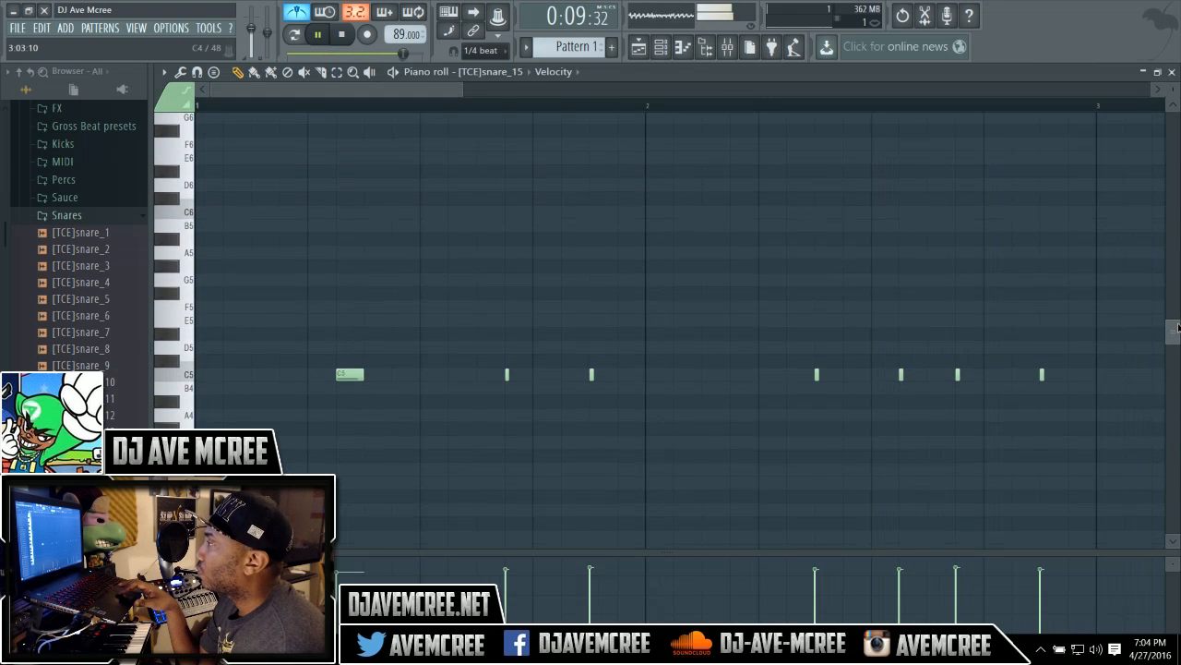
Play the pattern and shift two recorded snare notes slightly later in the Piano roll, then close it.
{"action": "key", "text": "space"}
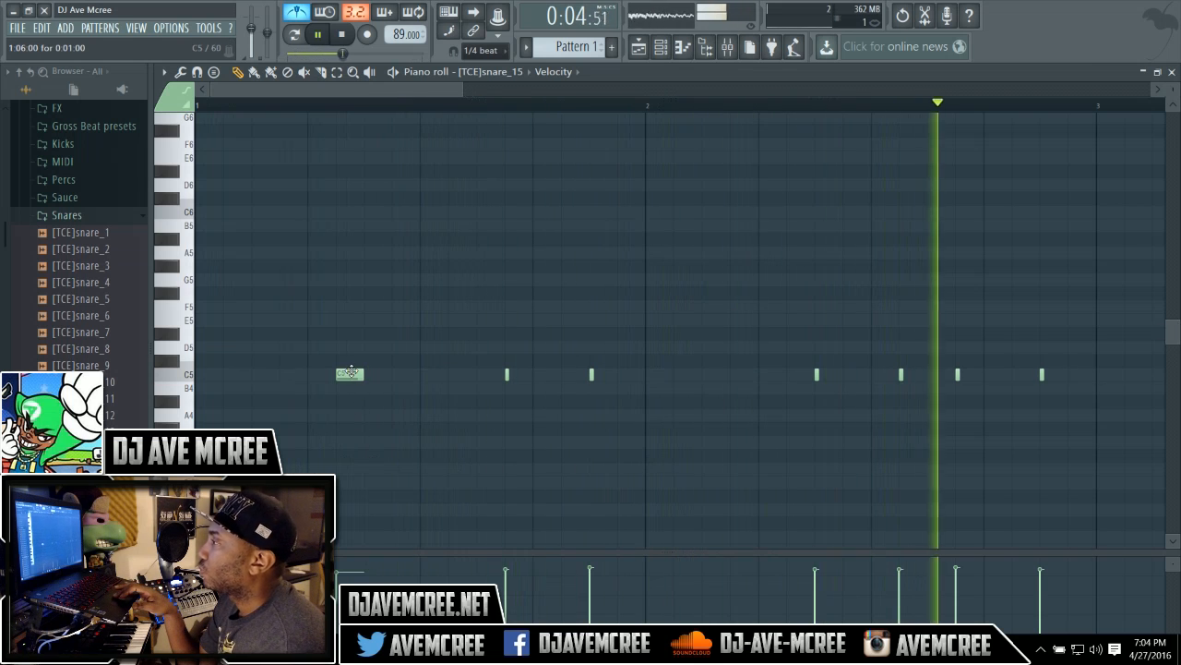
{"action": "left_click_drag", "start_coordinate": [348, 371], "coordinate": [376, 370]}
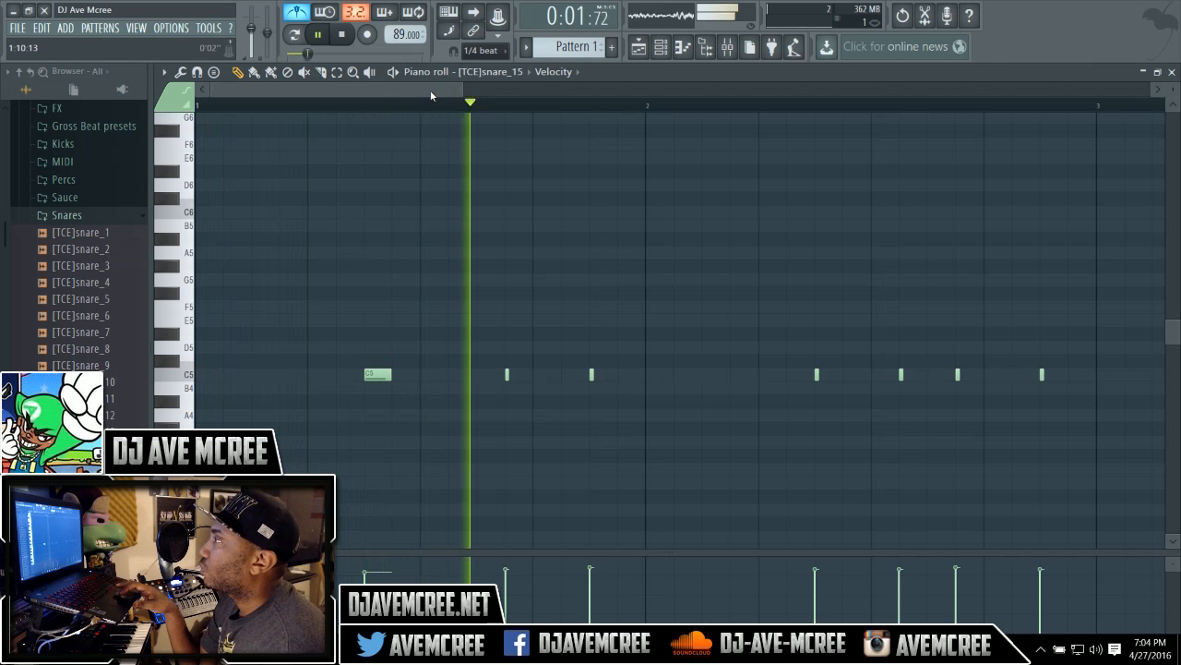
{"action": "left_click_drag", "start_coordinate": [431, 96], "coordinate": [714, 93]}
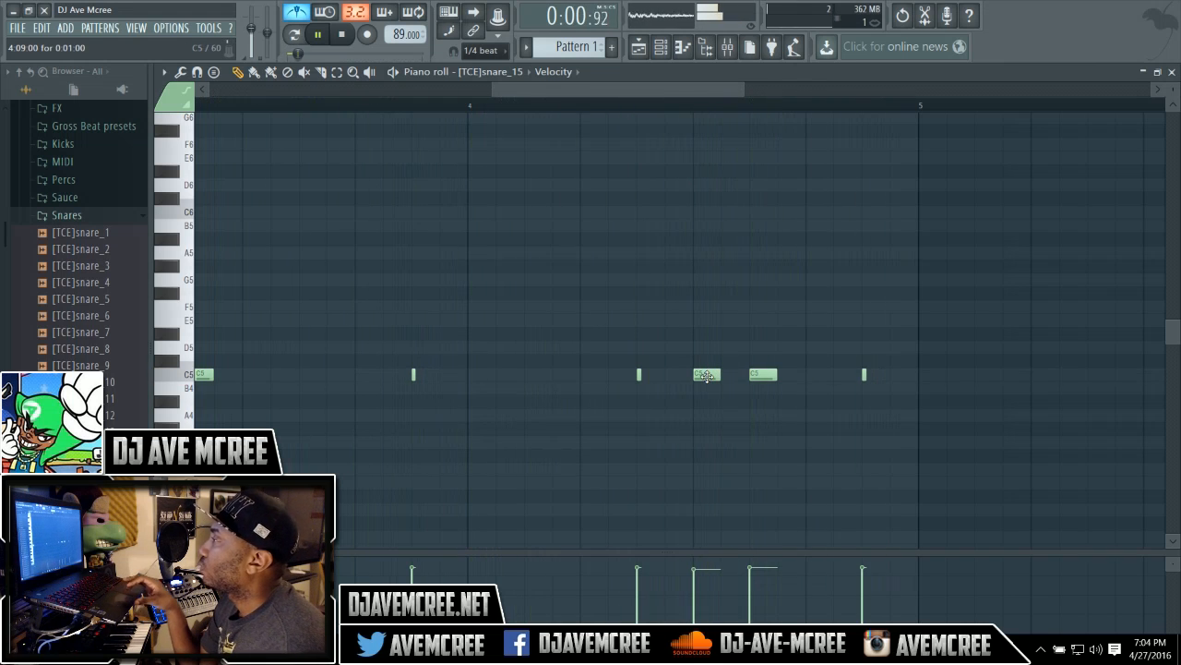
{"action": "left_click_drag", "start_coordinate": [706, 375], "coordinate": [798, 377]}
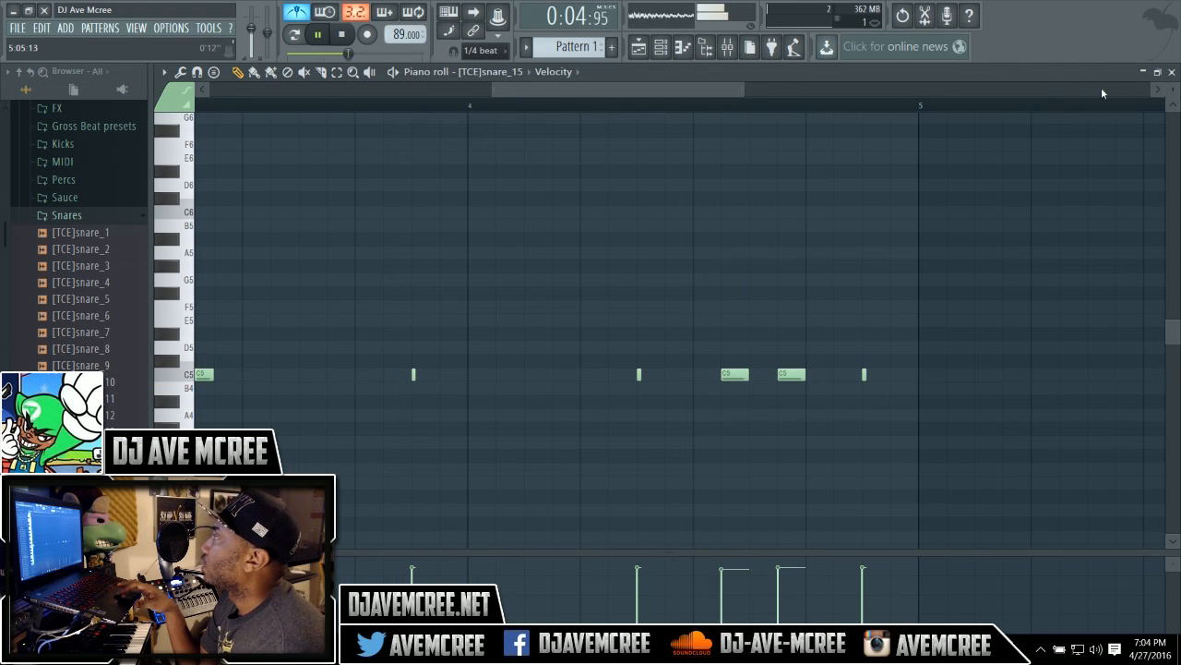
{"action": "left_click", "coordinate": [1172, 72]}
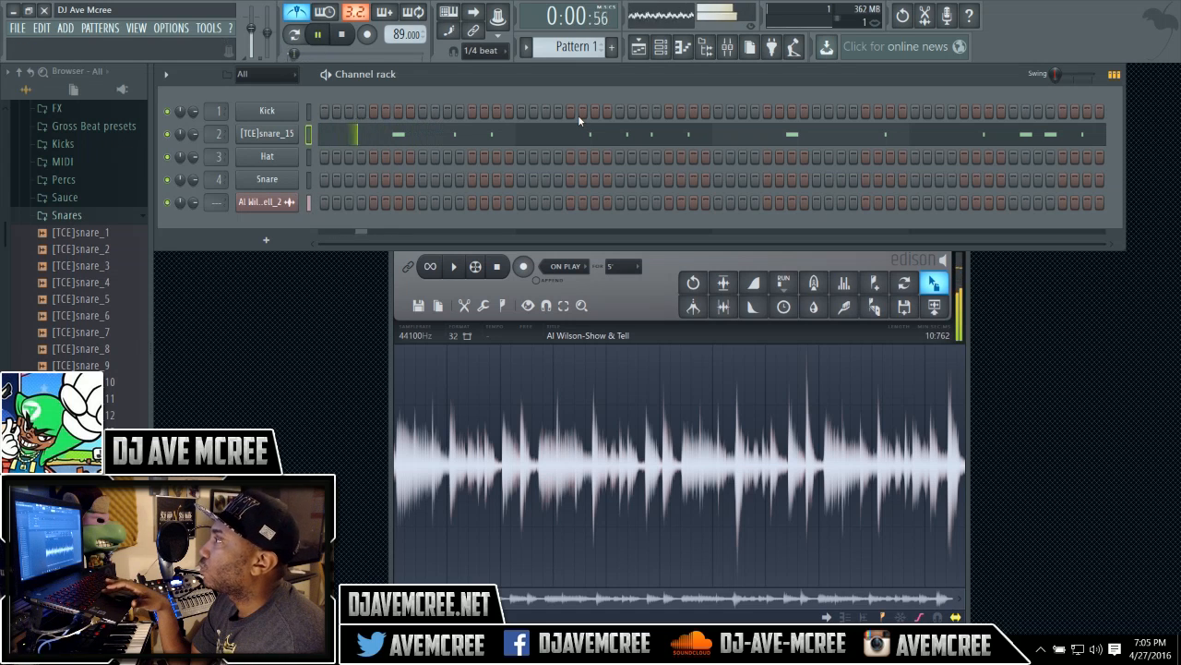
Review the snare channel's recorded notes and play the song in the Playlist.
{"action": "key", "text": "space"}
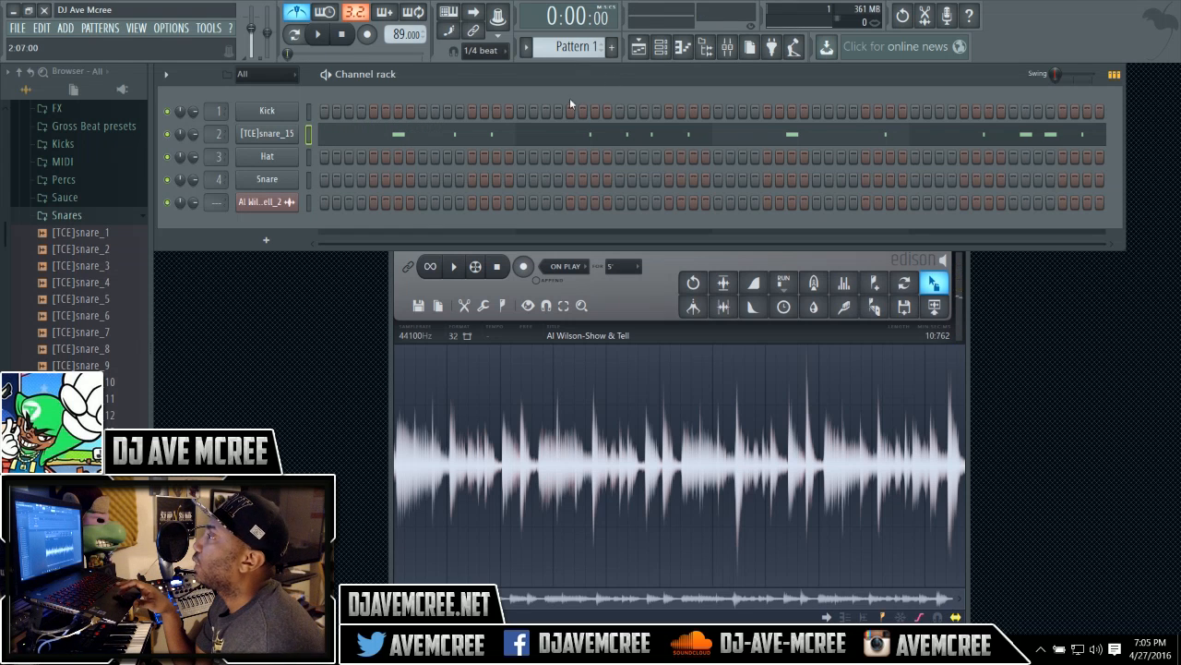
{"action": "left_click", "coordinate": [377, 136]}
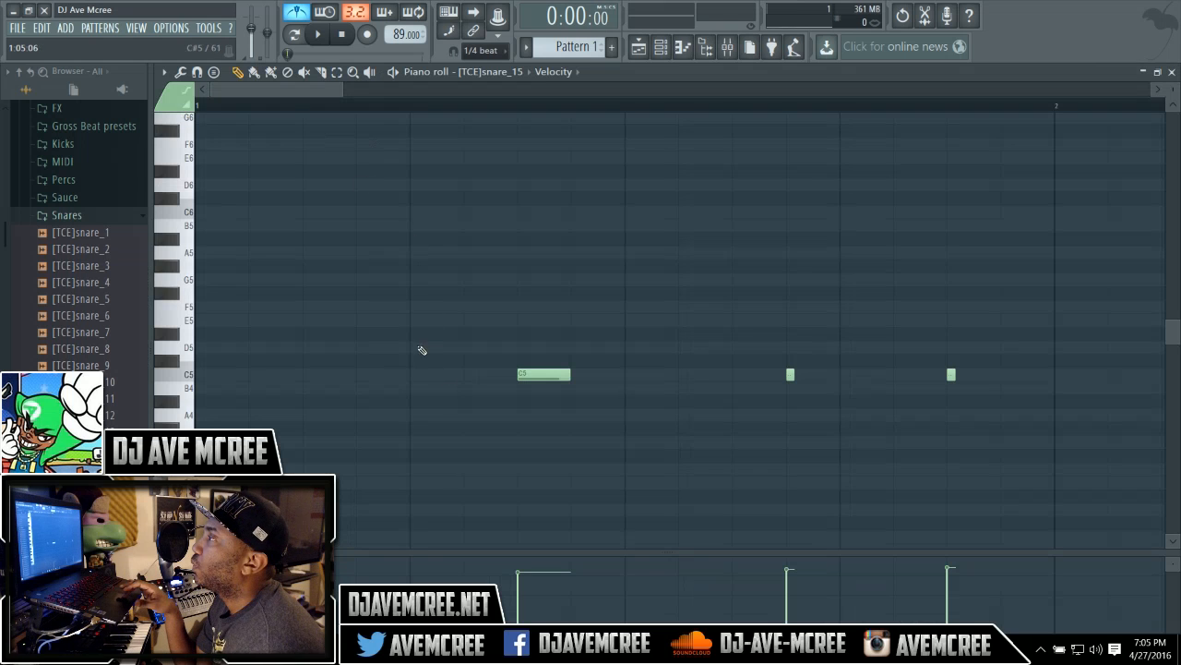
{"action": "left_click_drag", "start_coordinate": [338, 92], "coordinate": [441, 95]}
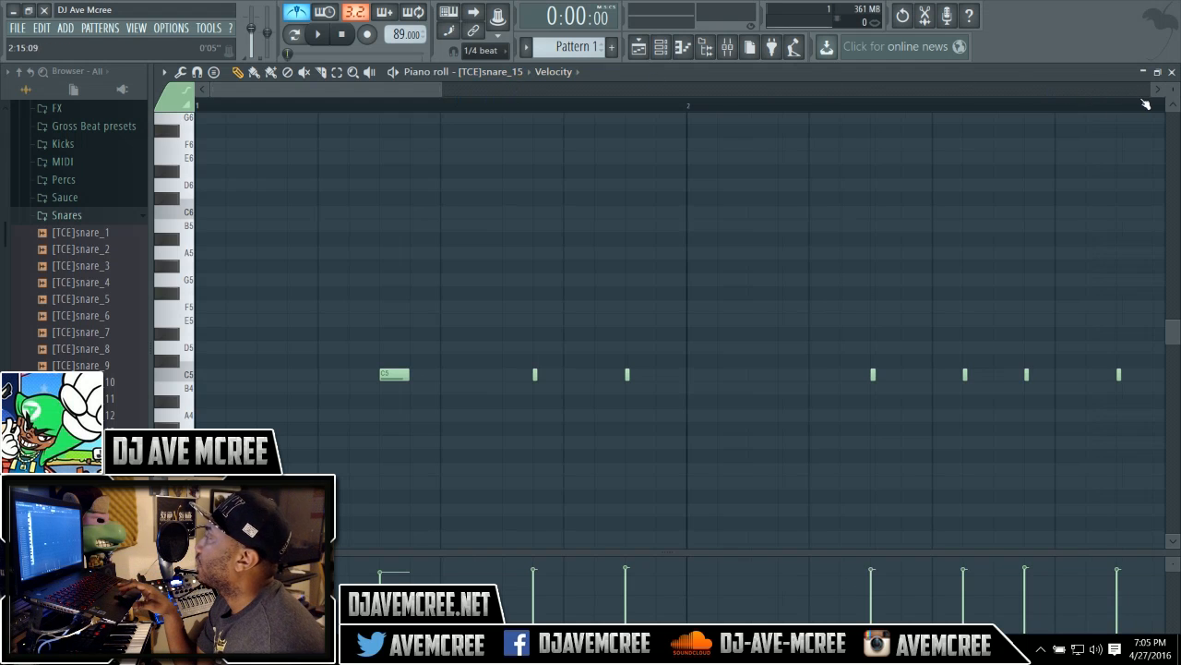
{"action": "left_click", "coordinate": [1172, 73]}
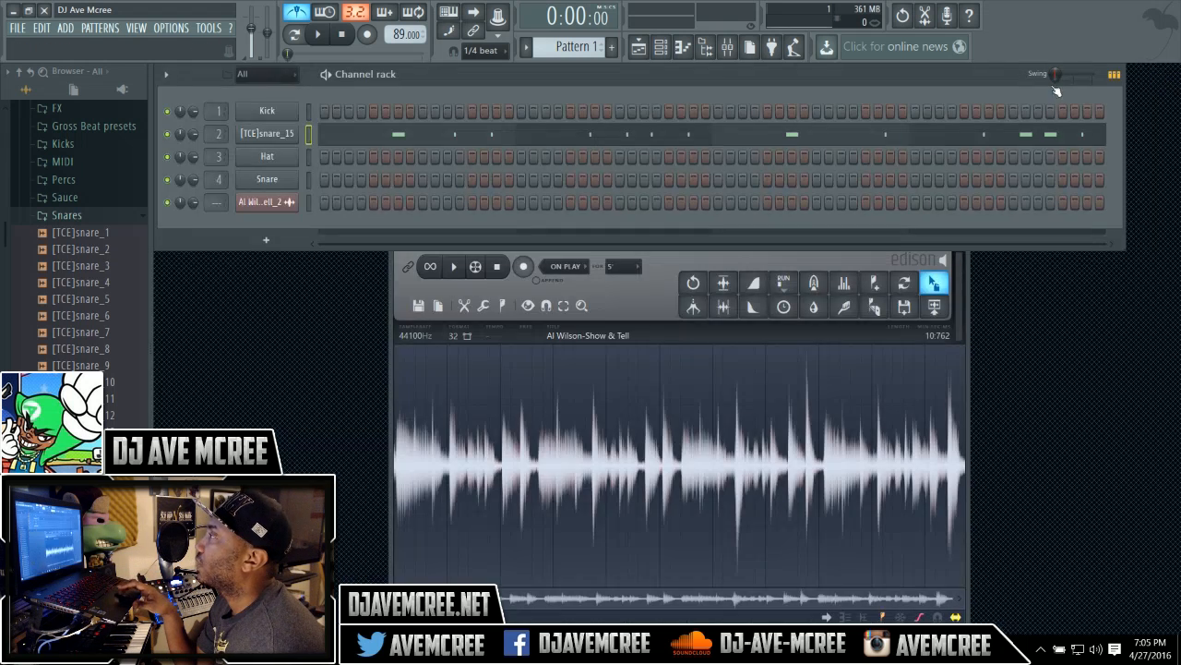
{"action": "left_click", "coordinate": [648, 54]}
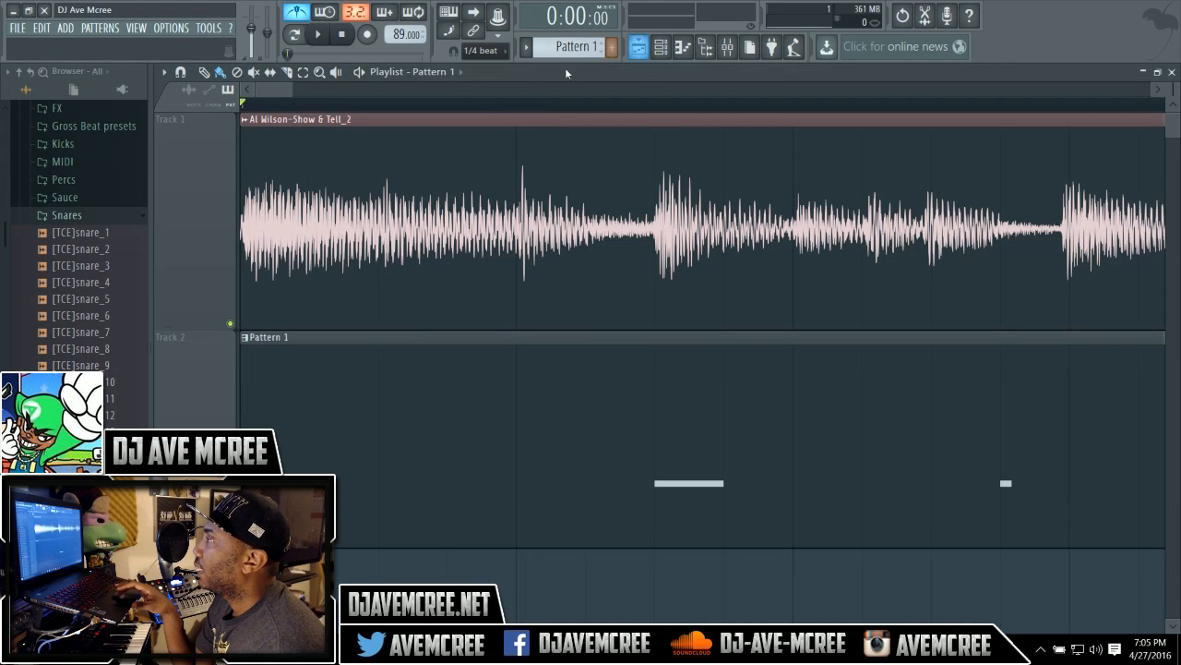
{"action": "key", "text": "space"}
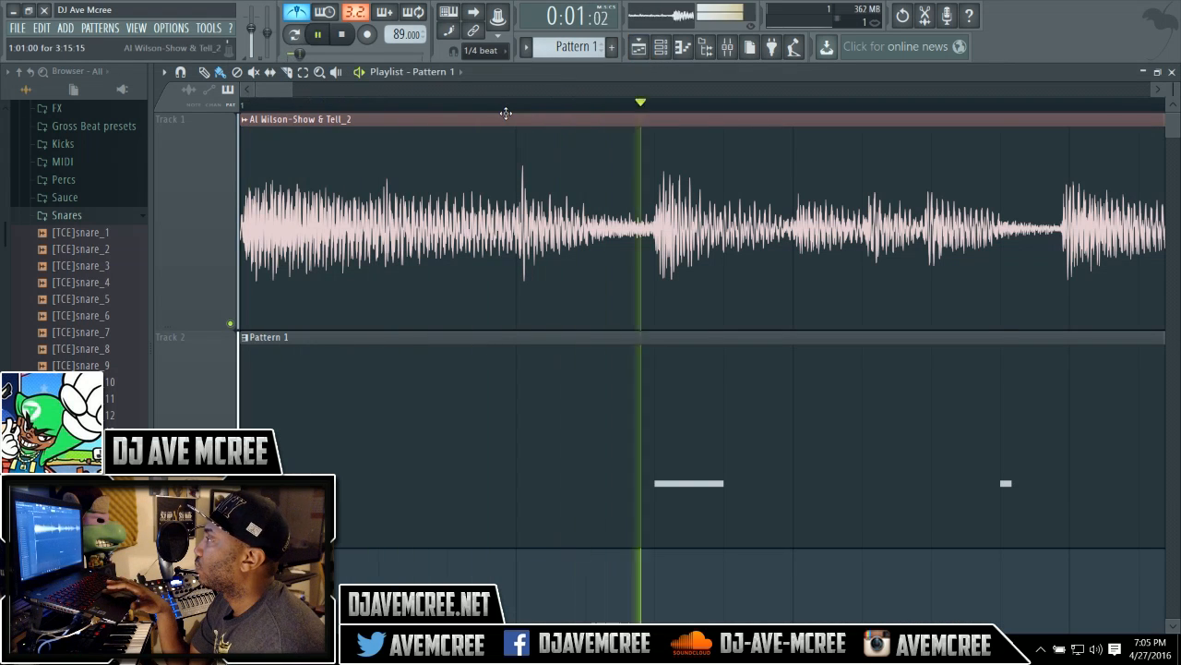
{"action": "key", "text": "space"}
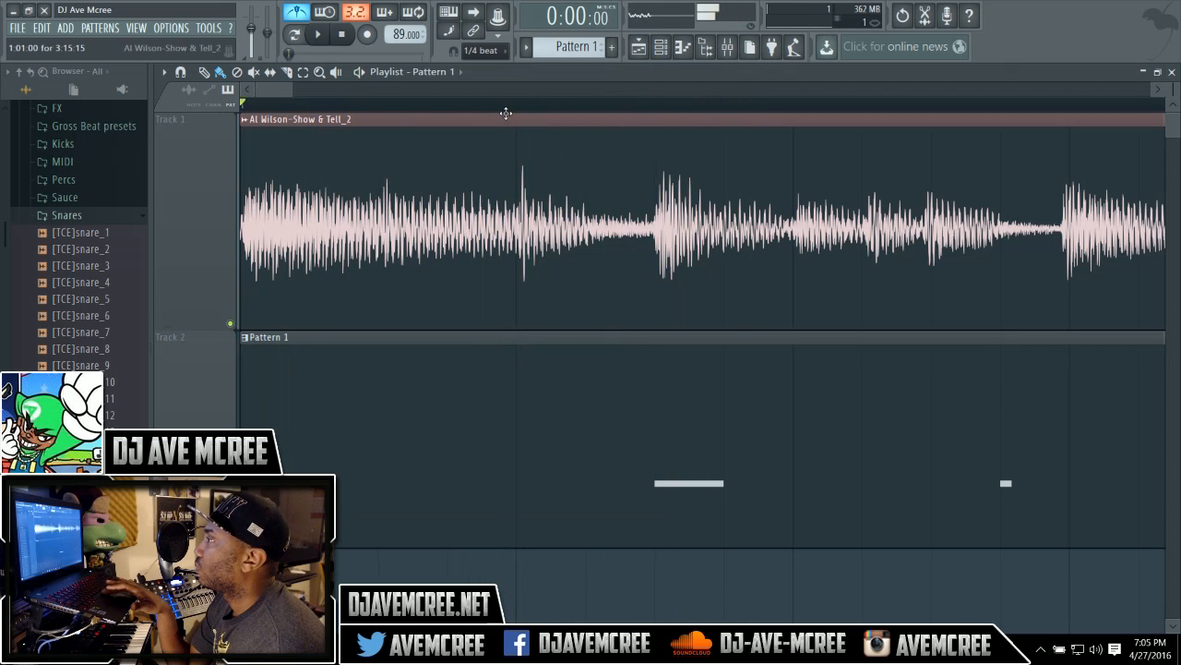
Turn snap off, trim the start of the song clip and slide it back to the beginning of the Playlist.
{"action": "left_click", "coordinate": [484, 50]}
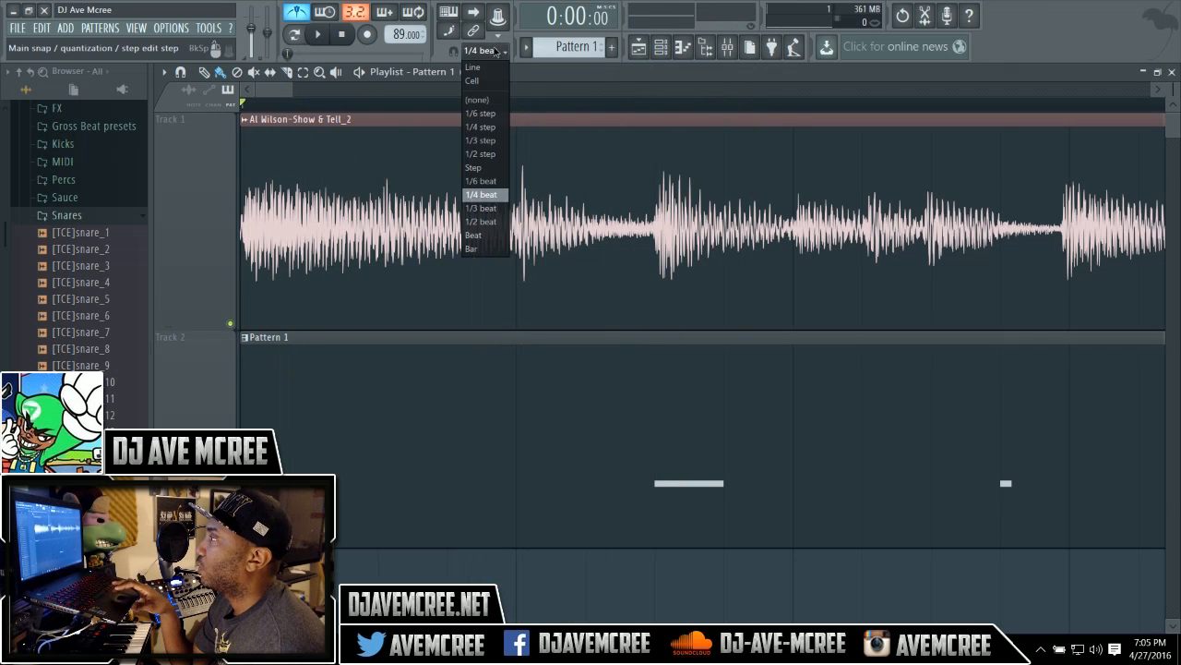
{"action": "left_click", "coordinate": [493, 98]}
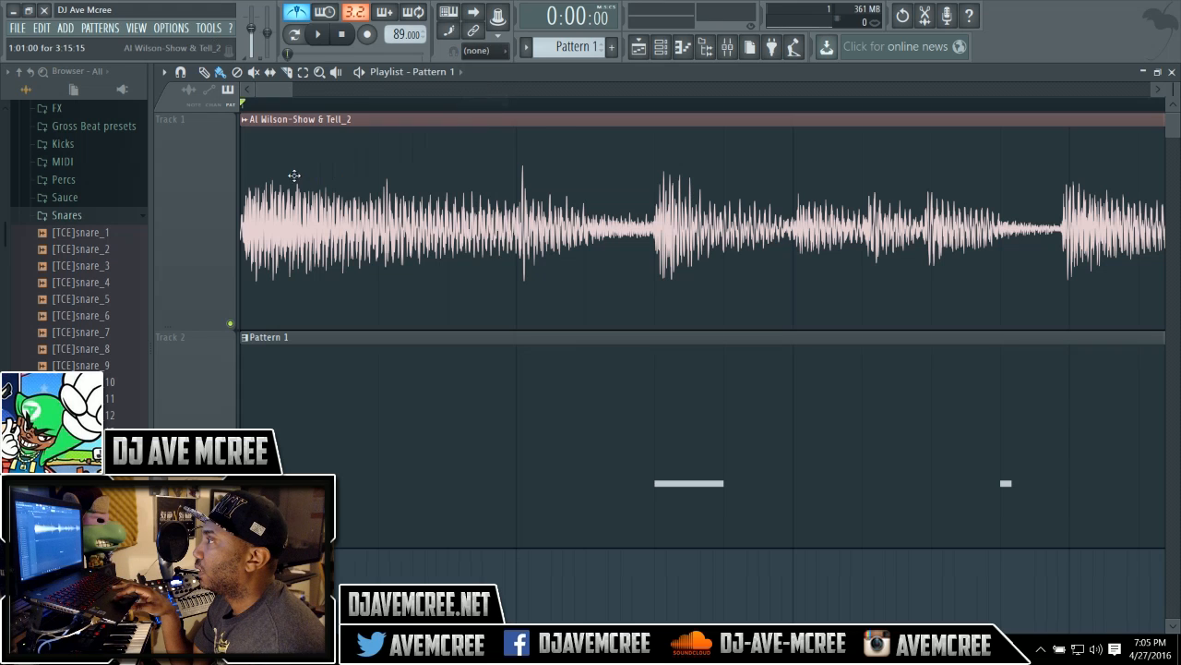
{"action": "left_click_drag", "start_coordinate": [240, 182], "coordinate": [517, 184]}
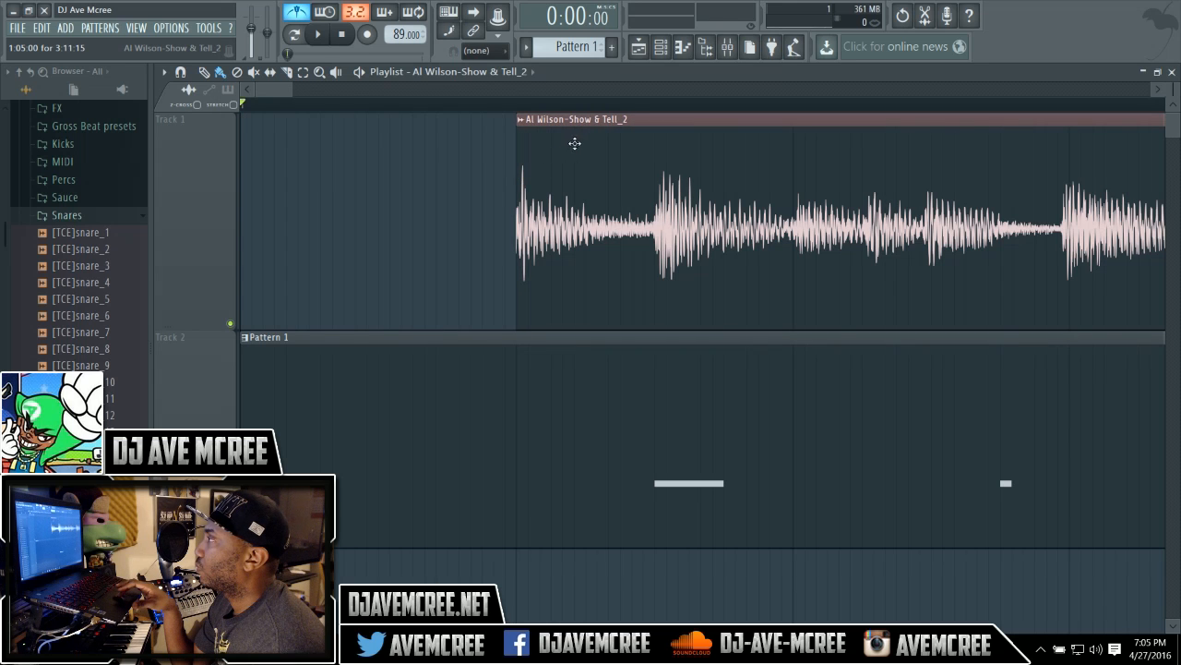
{"action": "left_click_drag", "start_coordinate": [598, 121], "coordinate": [474, 88]}
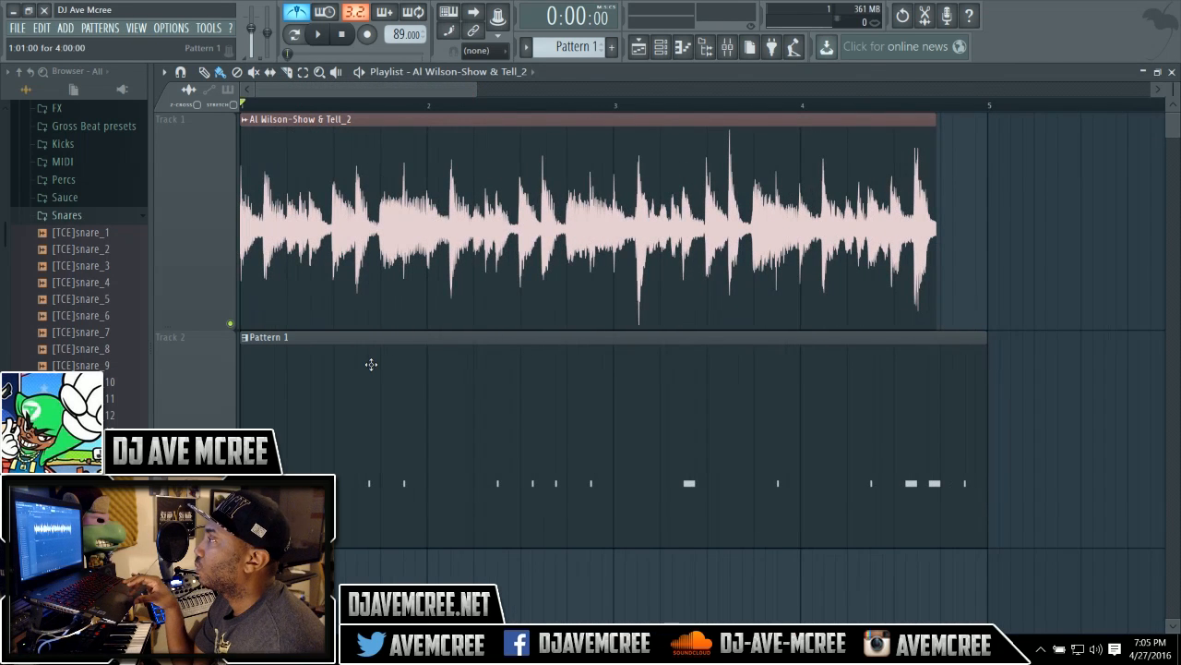
Play the arrangement, remove the Pattern 1 clip from the Playlist and close it.
{"action": "key", "text": "space"}
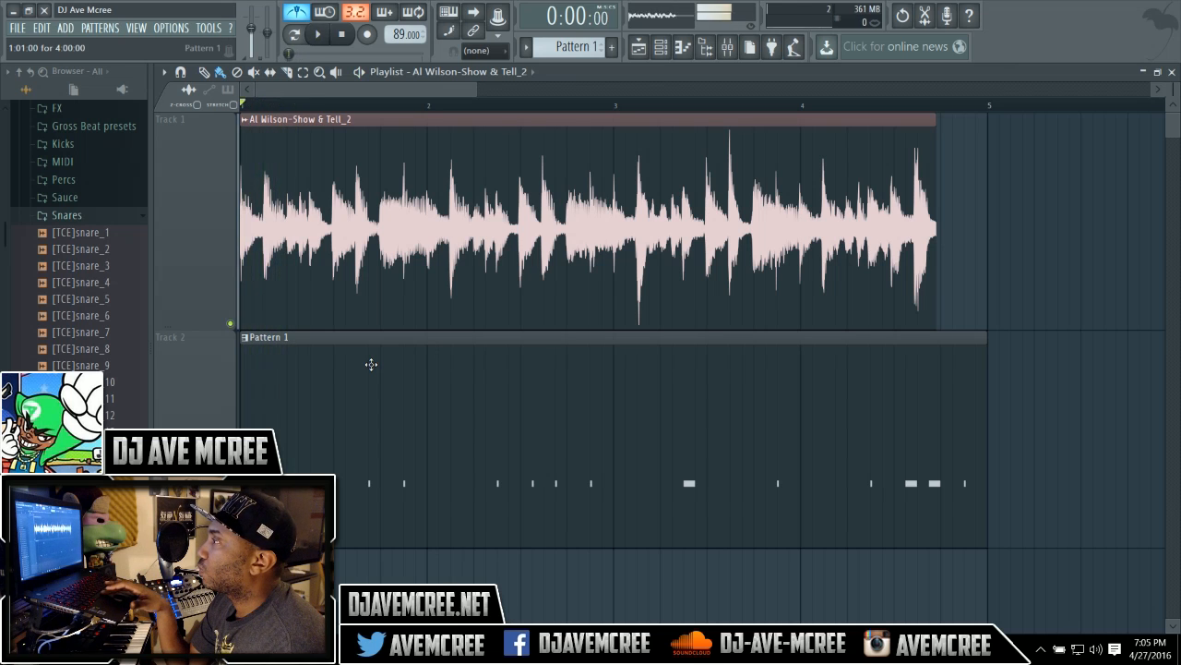
{"action": "key", "text": "space"}
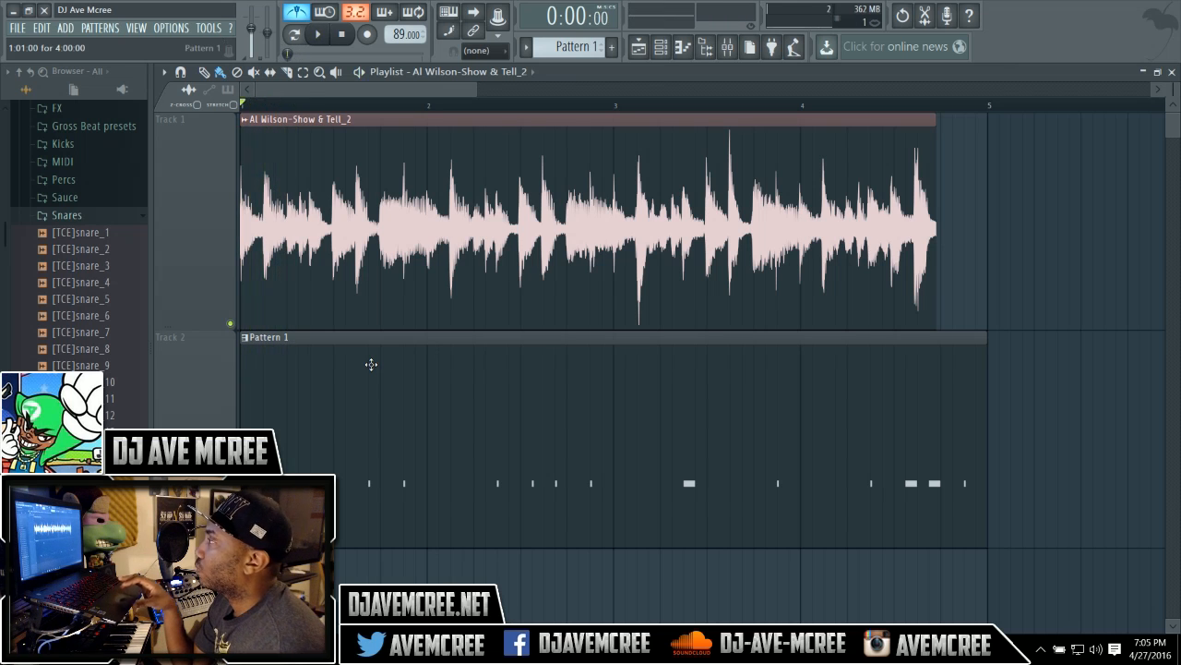
{"action": "right_click", "coordinate": [374, 369]}
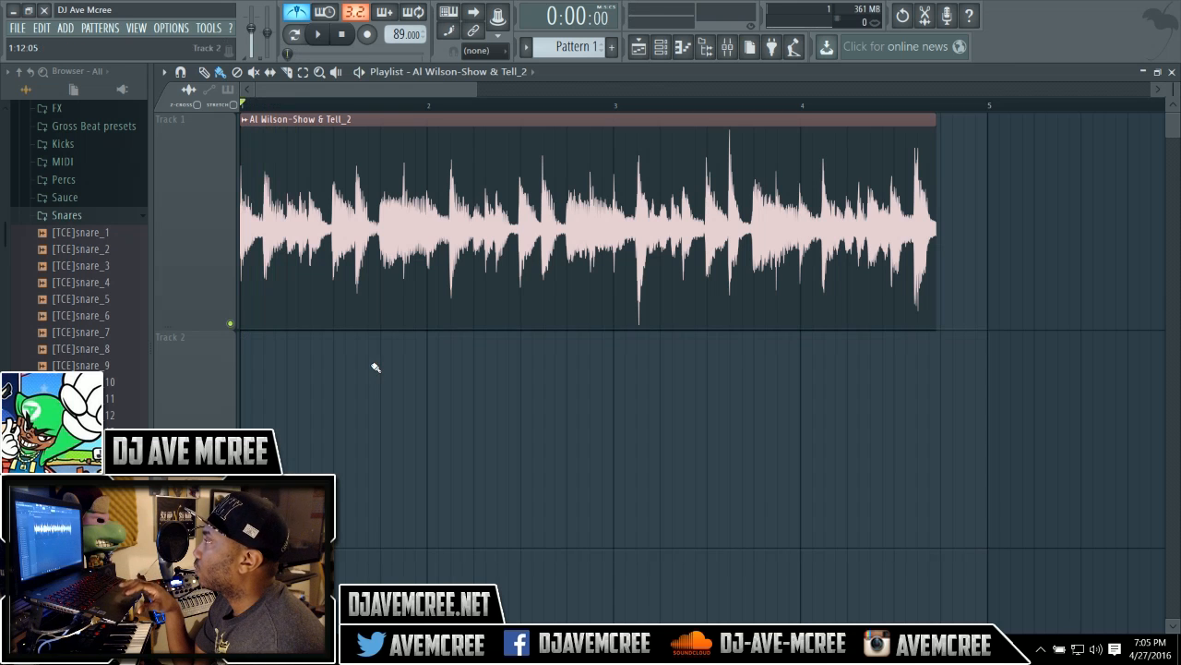
{"action": "left_click", "coordinate": [1172, 72]}
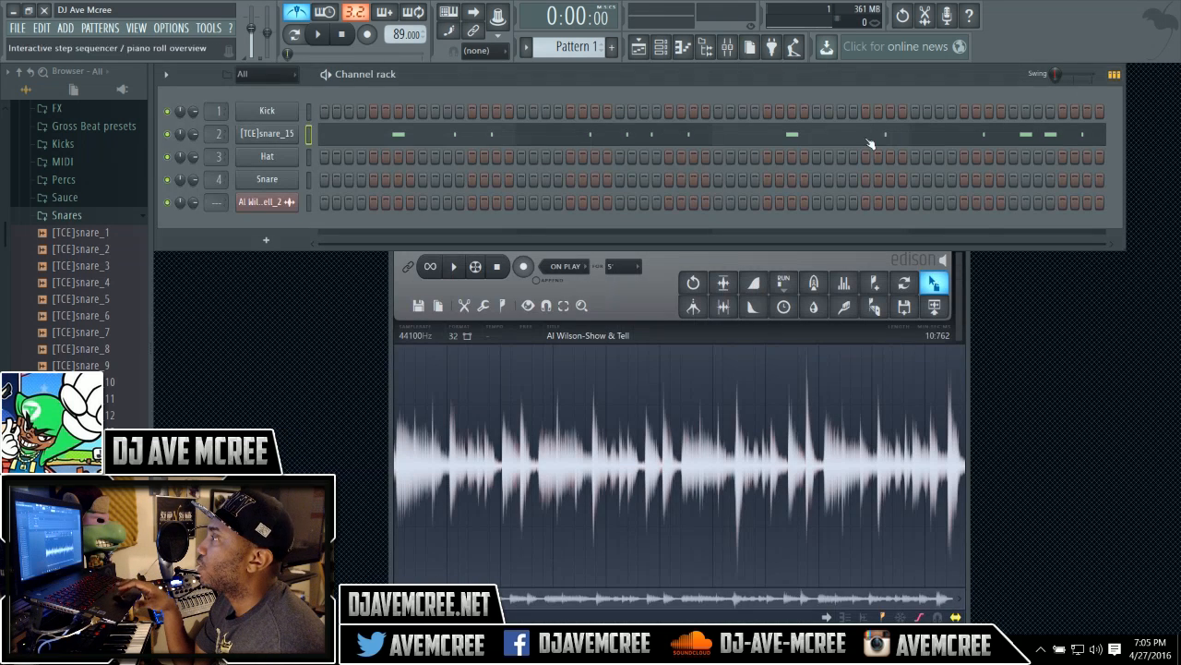
Clear the [TCE]snare_15 channel's notes and set the snap to 1/4 beat.
{"action": "right_click", "coordinate": [334, 137]}
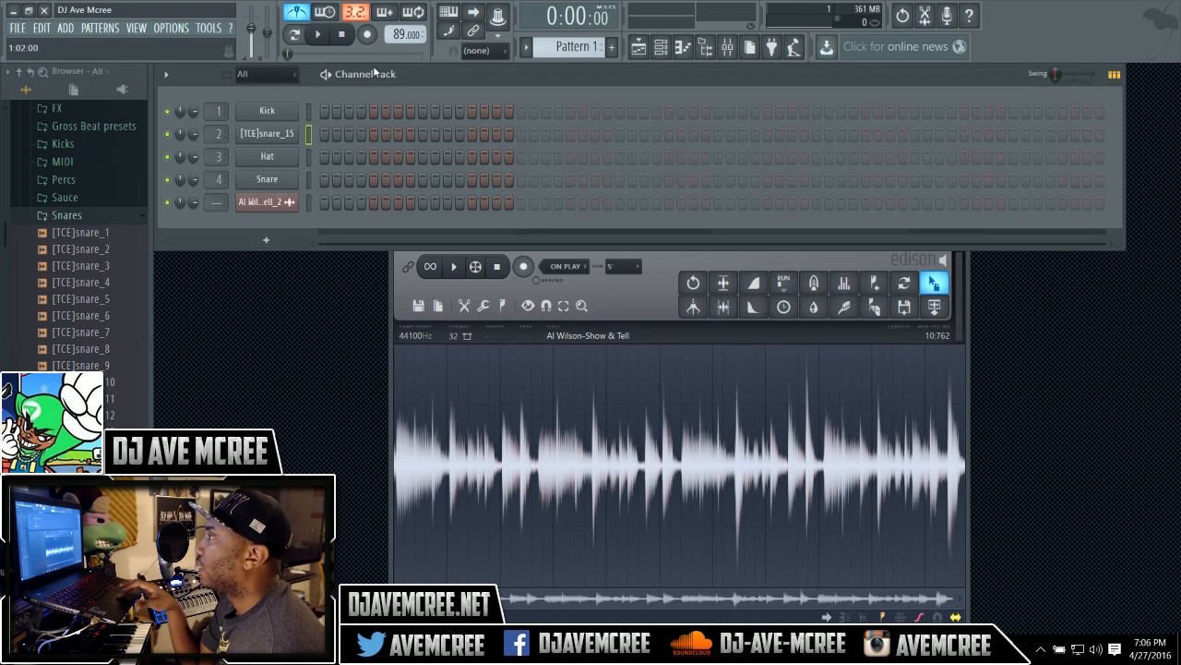
{"action": "left_click", "coordinate": [484, 50]}
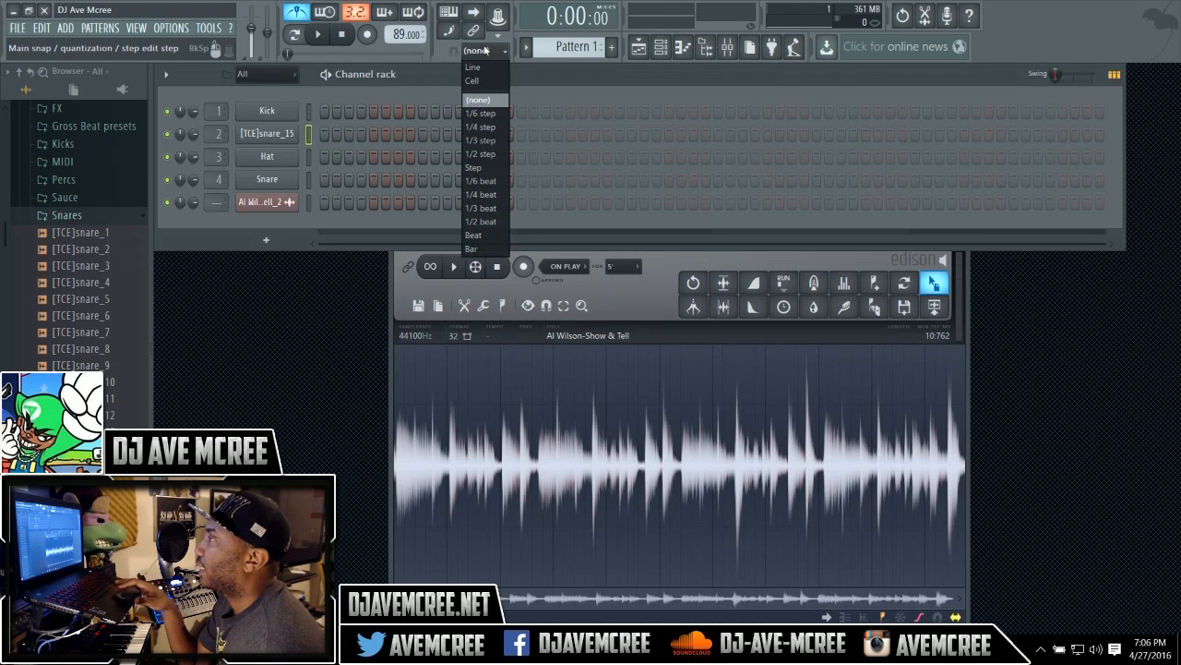
{"action": "left_click", "coordinate": [471, 194]}
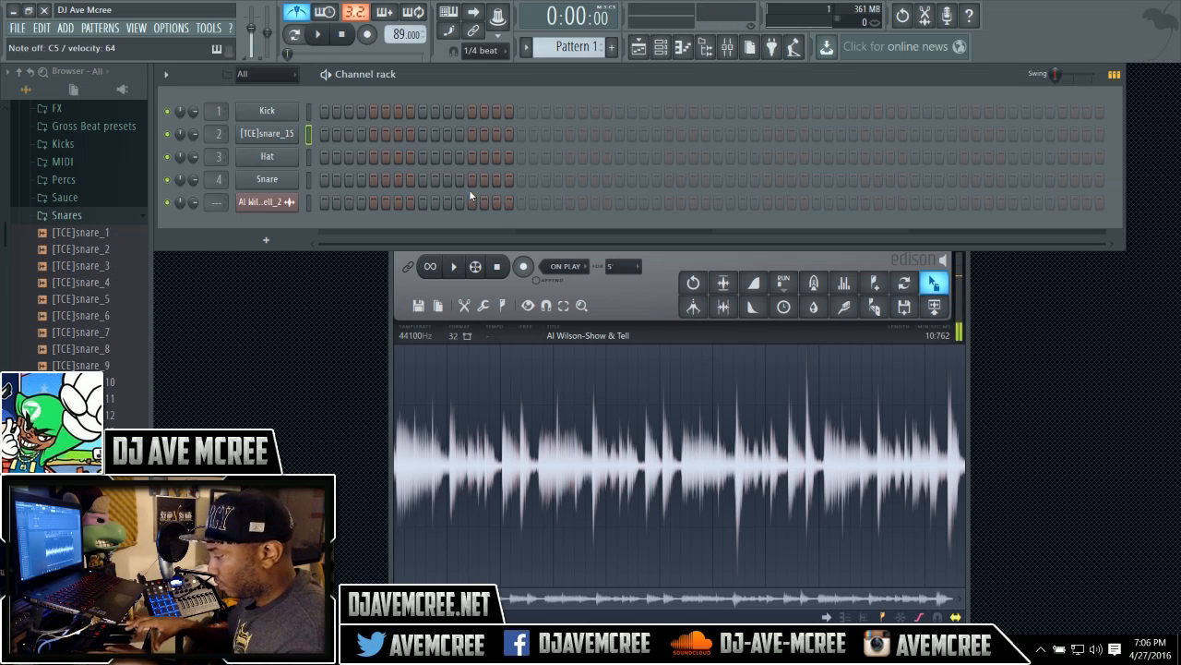
Record a new live snare pattern on the [TCE]snare_15 channel while the song plays.
{"action": "key", "text": "r"}
{"action": "key", "text": "space"}
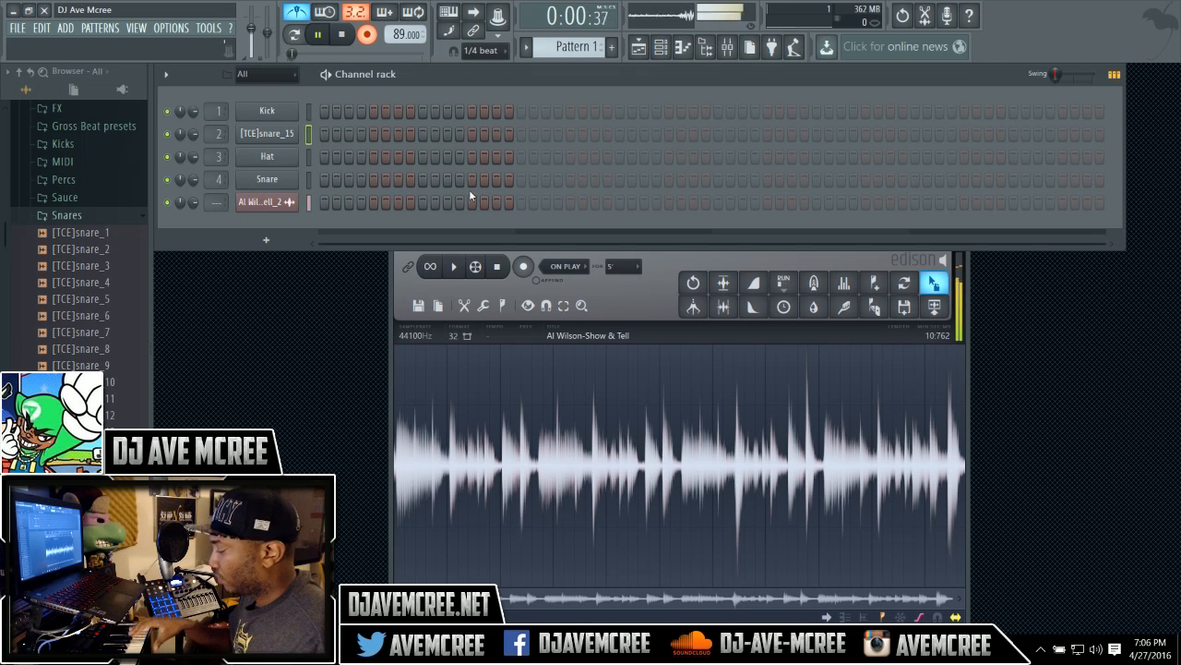
{"action": "key", "text": "space"}
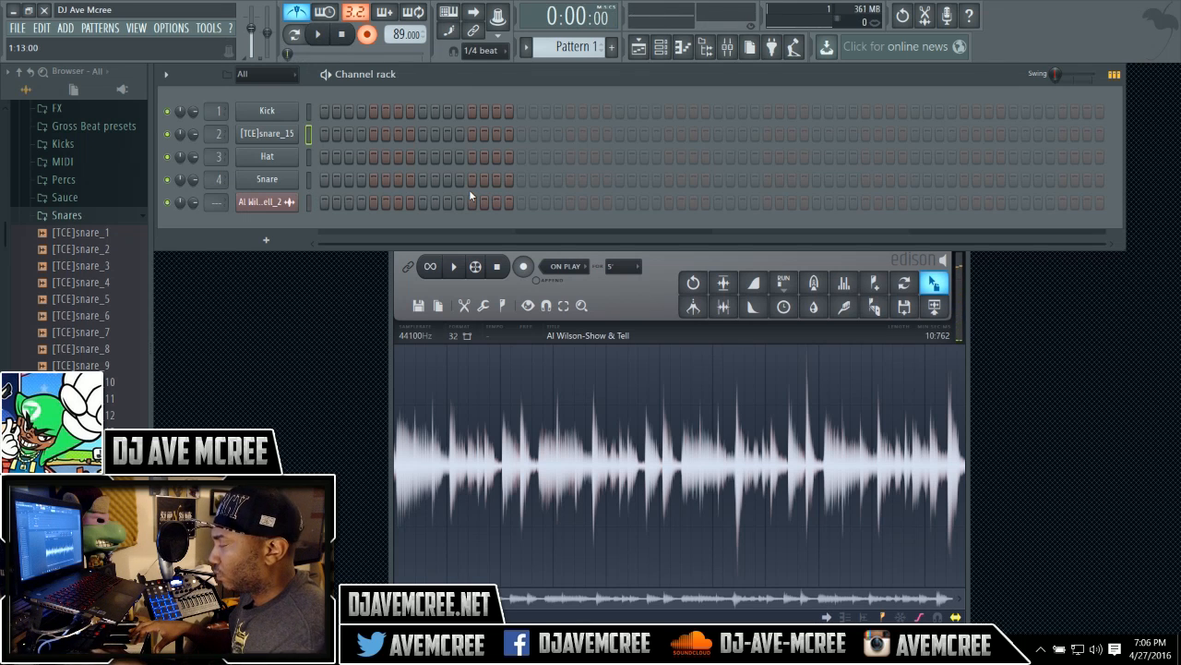
{"action": "key", "text": "space"}
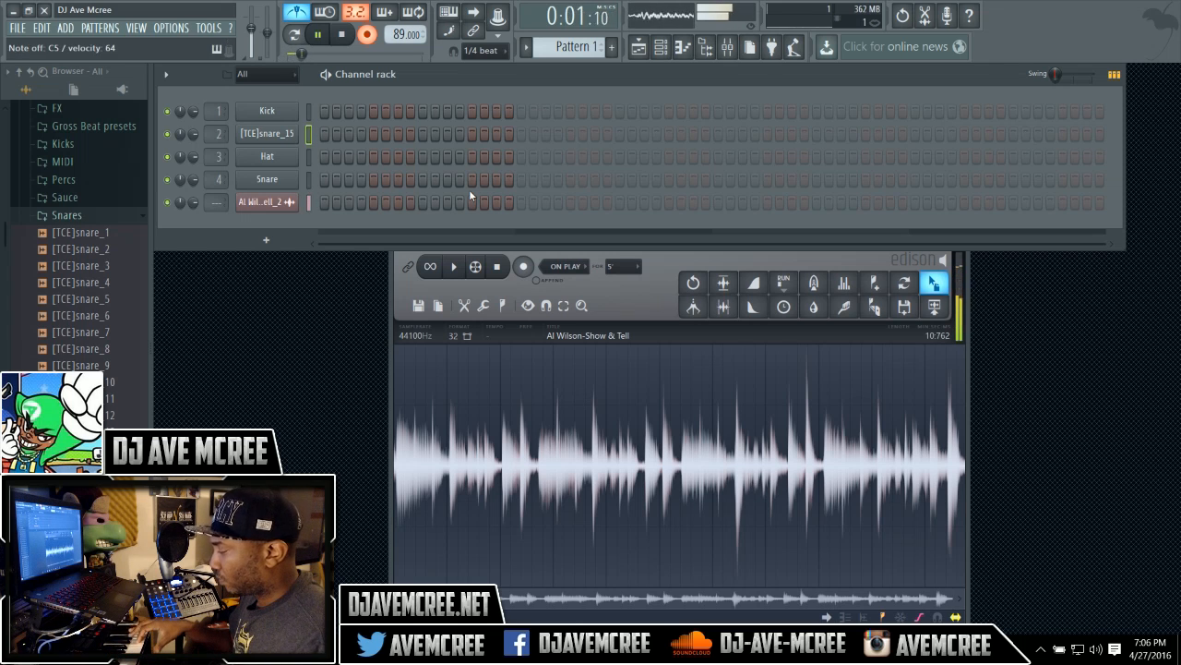
{"action": "key", "text": "space"}
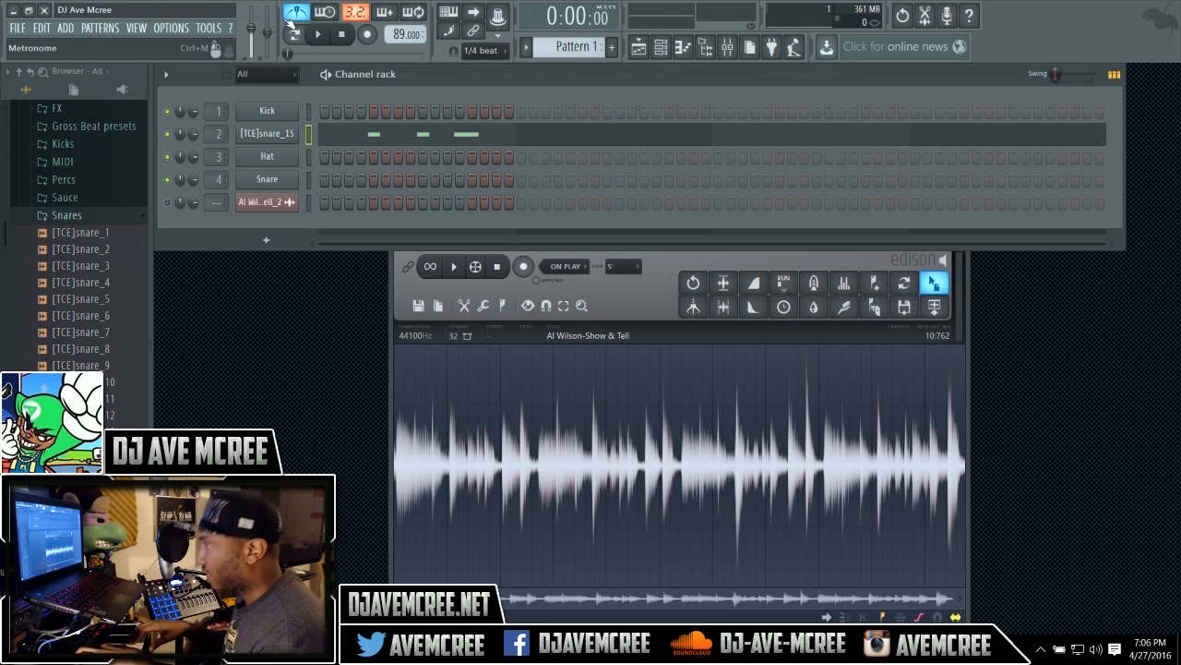
{"action": "key", "text": "space"}
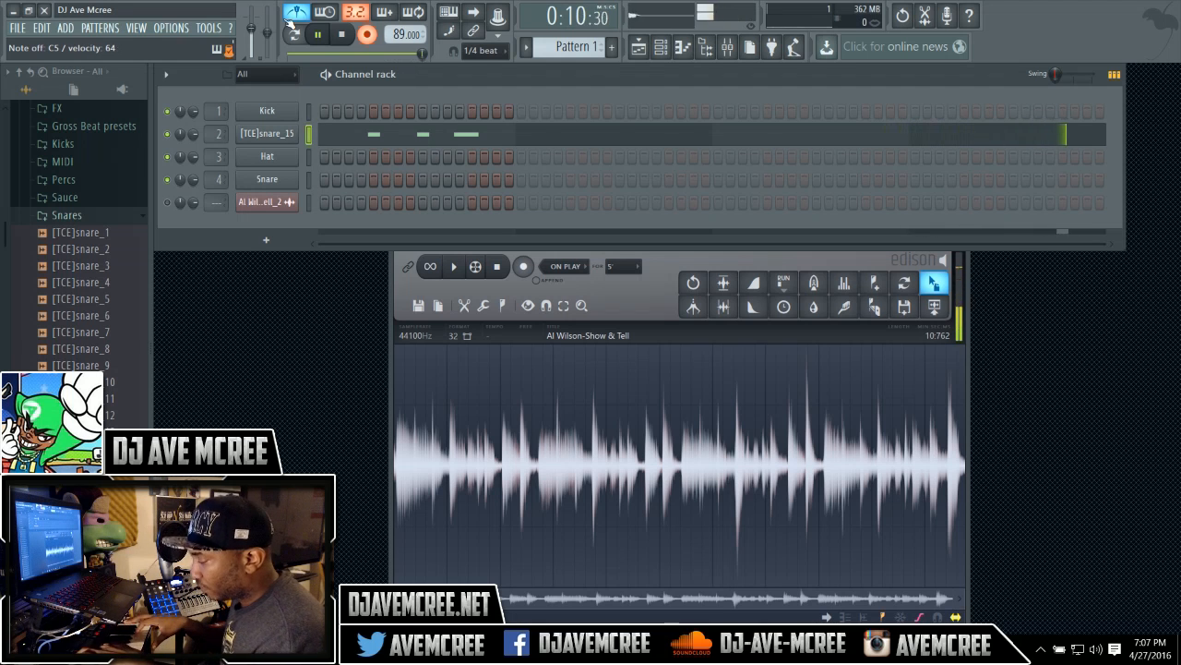
{"action": "key", "text": "r"}
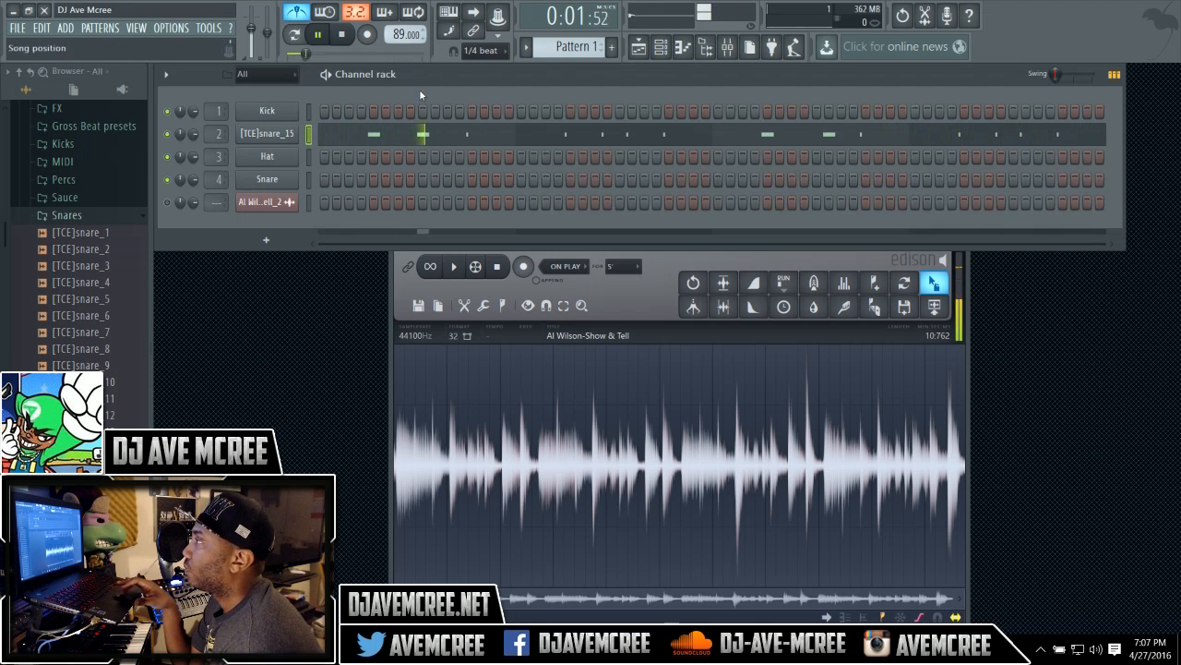
Open the [TCE]snare_15 notes in the Piano roll and nudge the second snare note slightly later.
{"action": "left_click", "coordinate": [446, 134]}
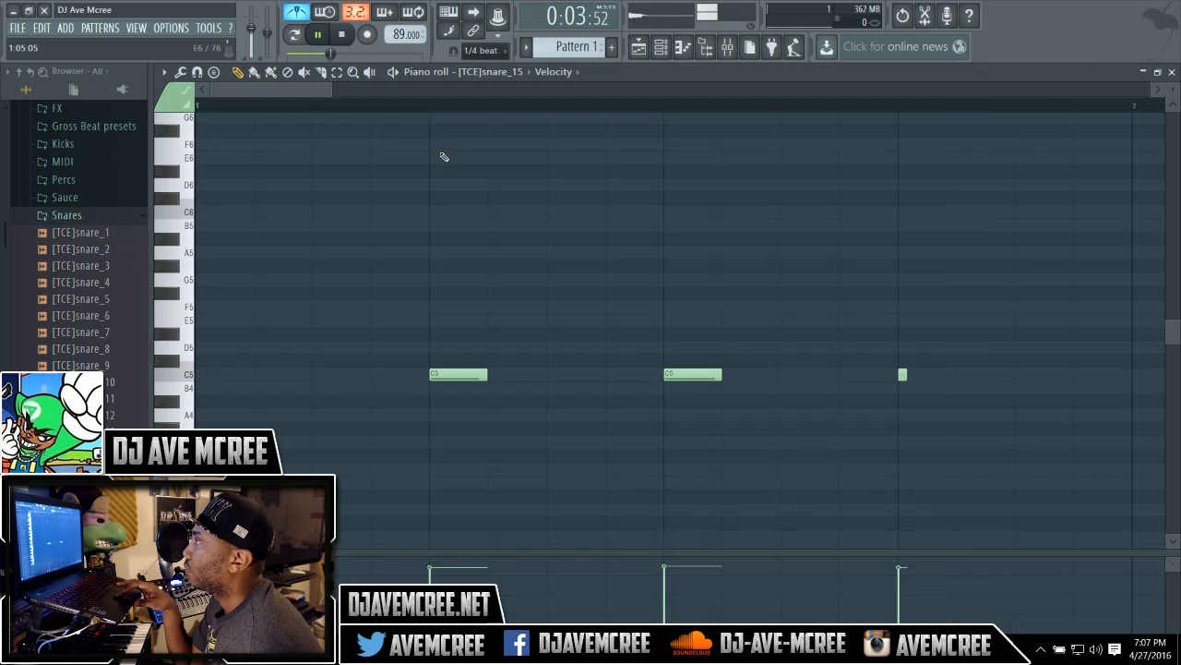
{"action": "left_click_drag", "start_coordinate": [306, 91], "coordinate": [326, 97]}
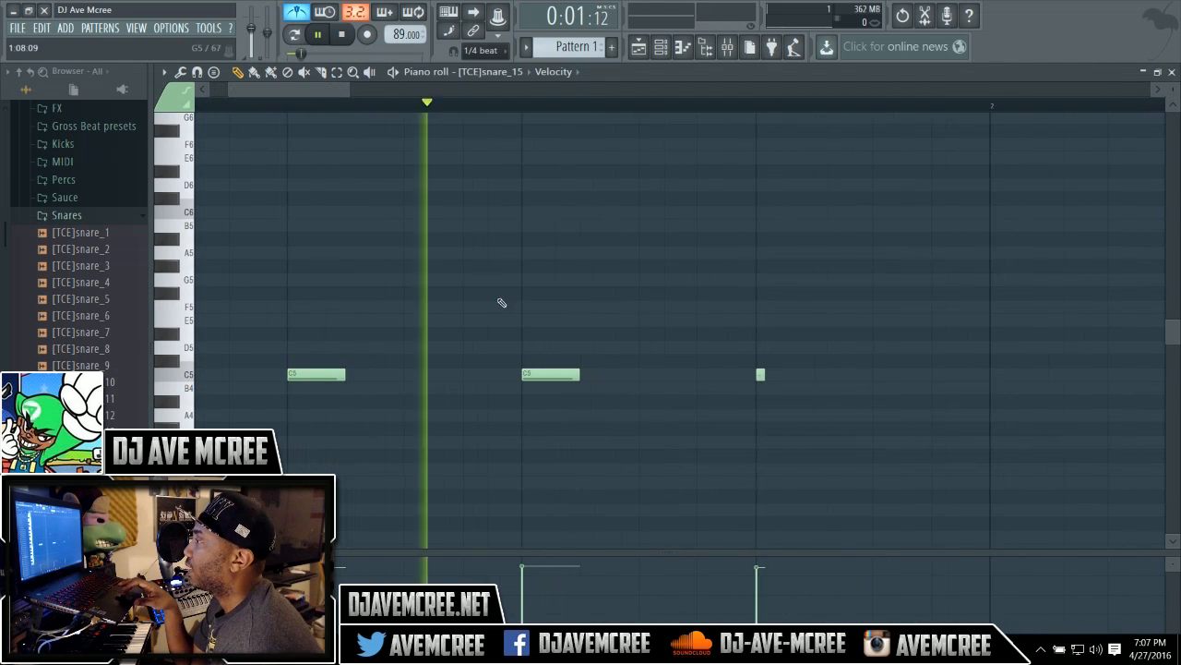
{"action": "left_click_drag", "start_coordinate": [525, 375], "coordinate": [641, 377]}
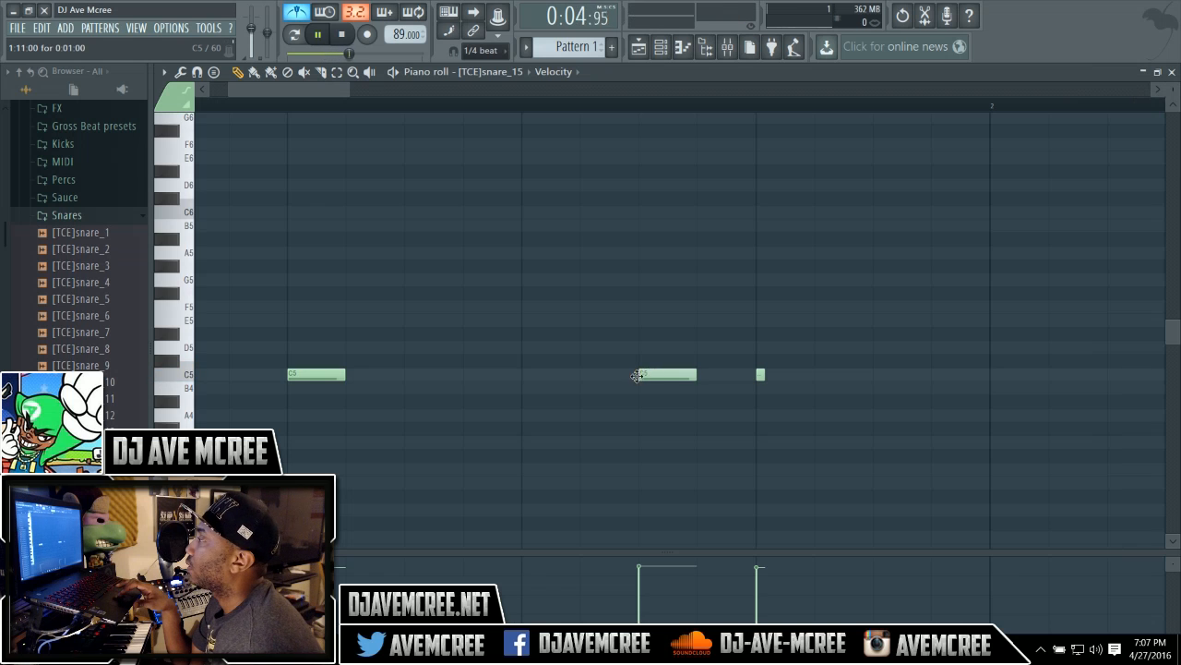
{"action": "left_click_drag", "start_coordinate": [636, 376], "coordinate": [578, 376]}
Scroll through the recorded snare notes in the Piano roll.
{"action": "left_click_drag", "start_coordinate": [326, 83], "coordinate": [698, 86]}
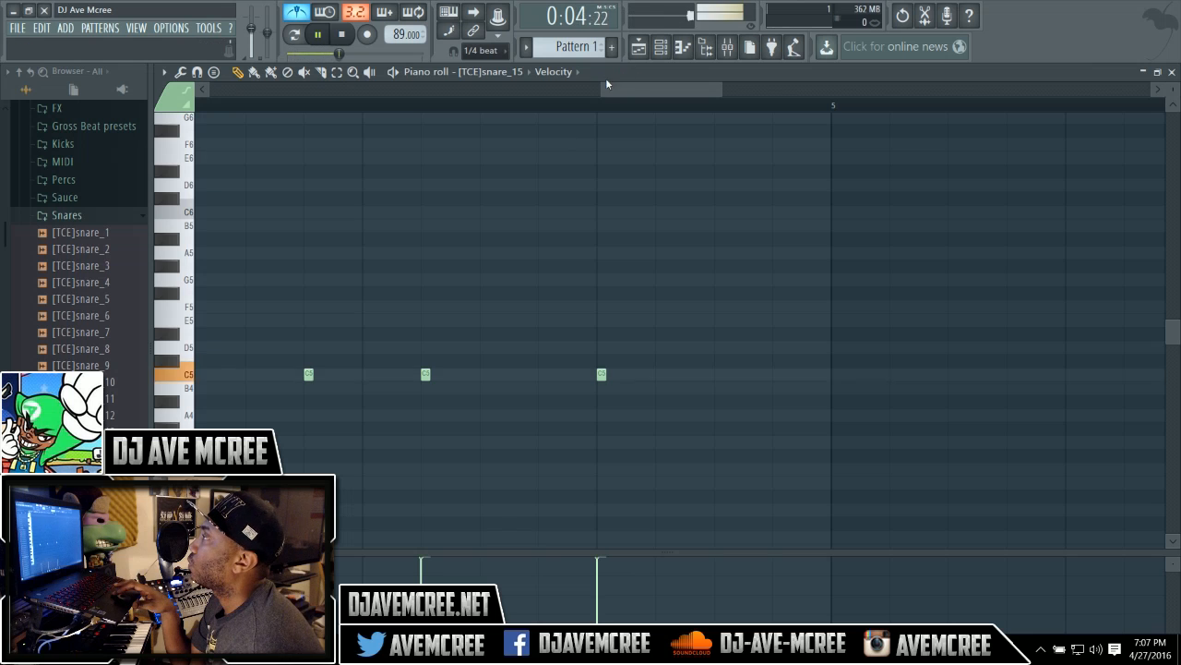
{"action": "left_click_drag", "start_coordinate": [601, 88], "coordinate": [404, 88]}
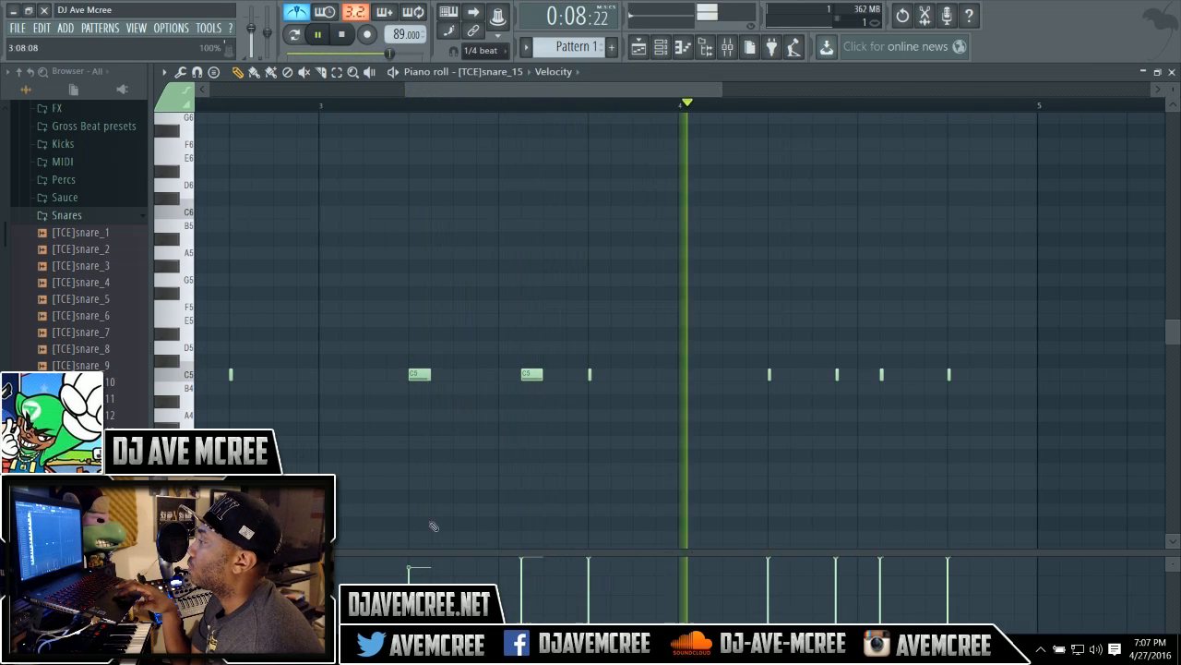
{"action": "scroll", "coordinate": [509, 501], "scroll_direction": "left", "scroll_amount": 4}
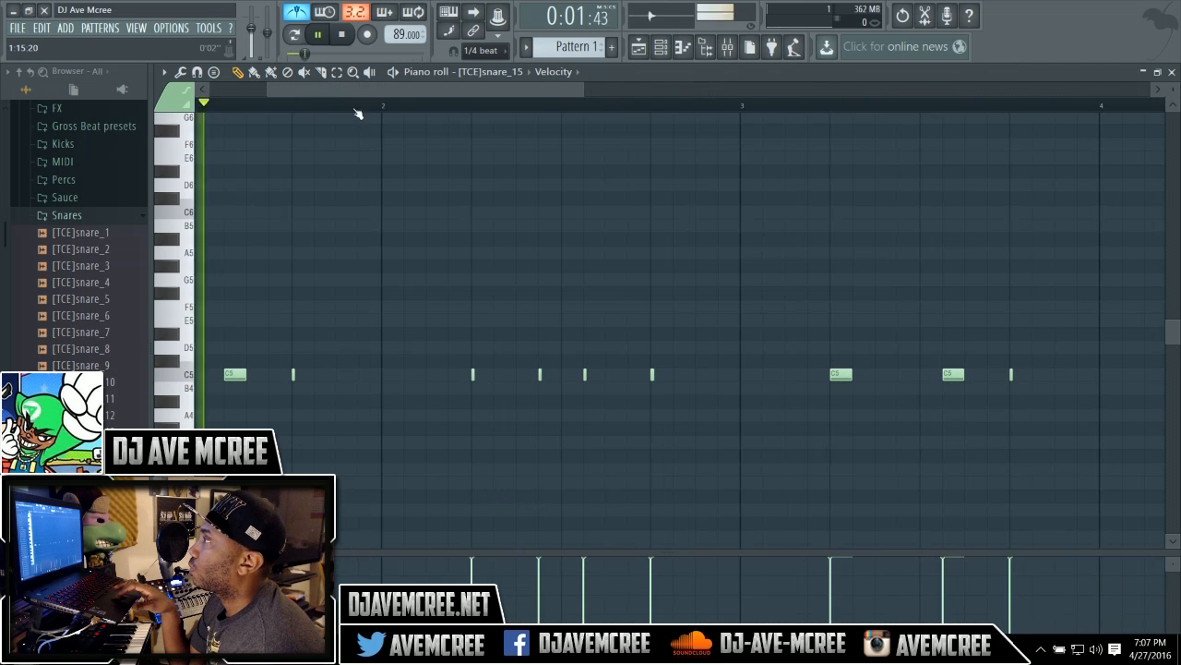
Play back the recorded snare pattern, close the Piano roll, and preview the pattern from the Channel rack.
{"action": "scroll", "coordinate": [350, 87], "scroll_direction": "left", "scroll_amount": 2}
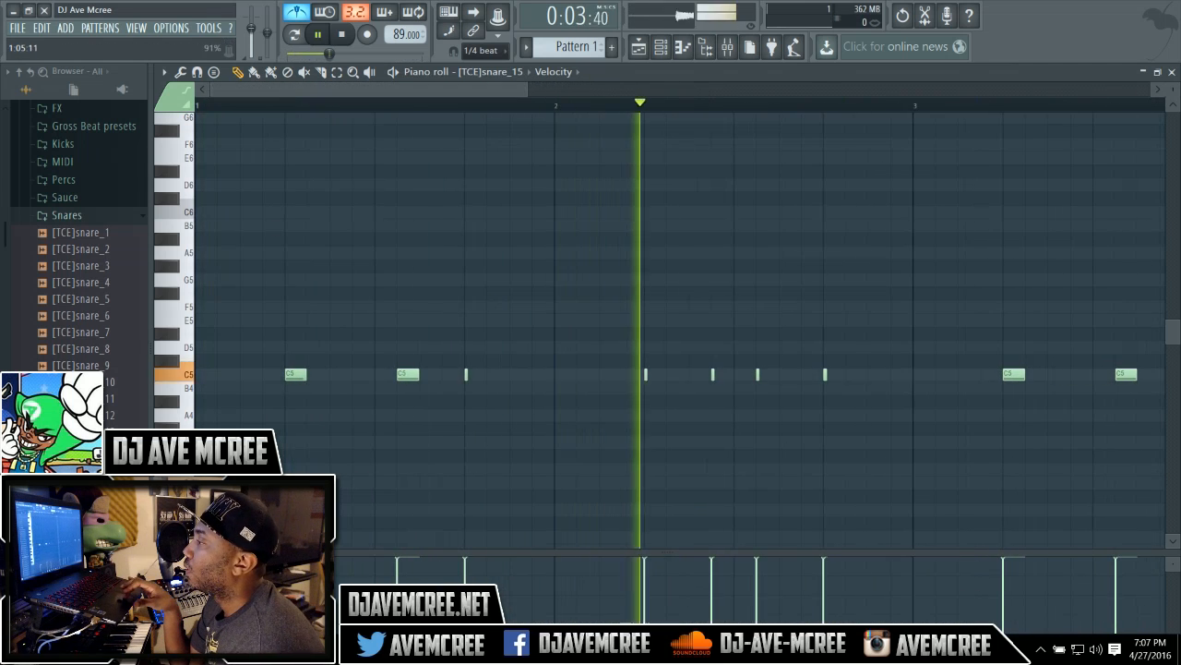
{"action": "key", "text": "space"}
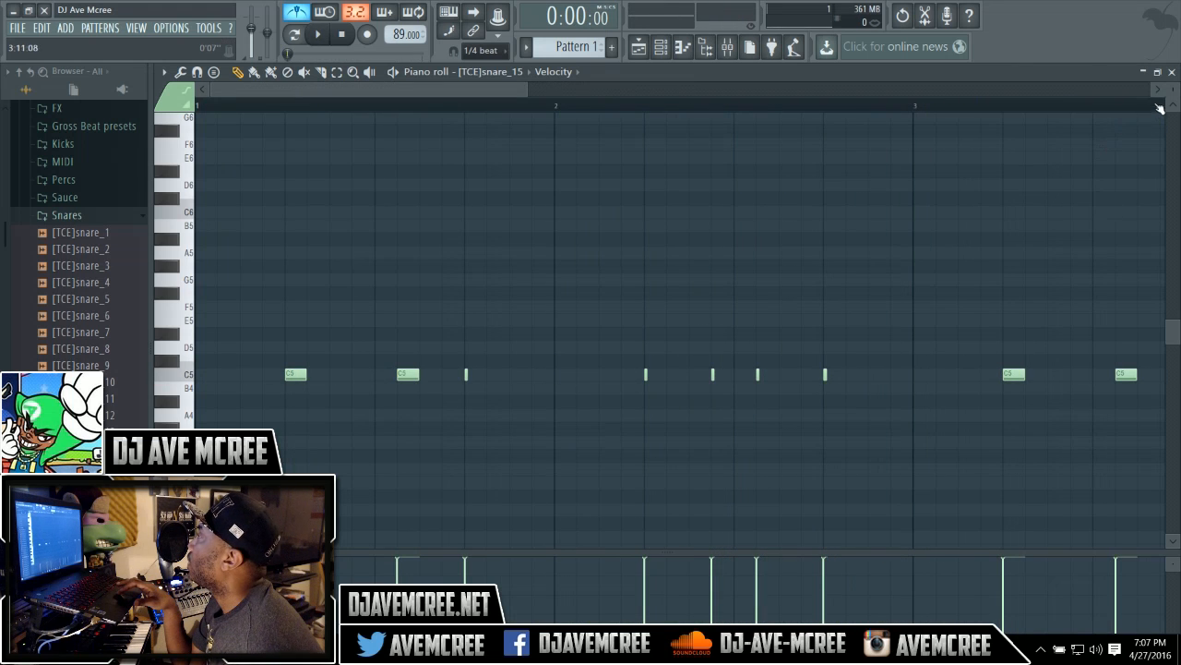
{"action": "left_click", "coordinate": [1172, 72]}
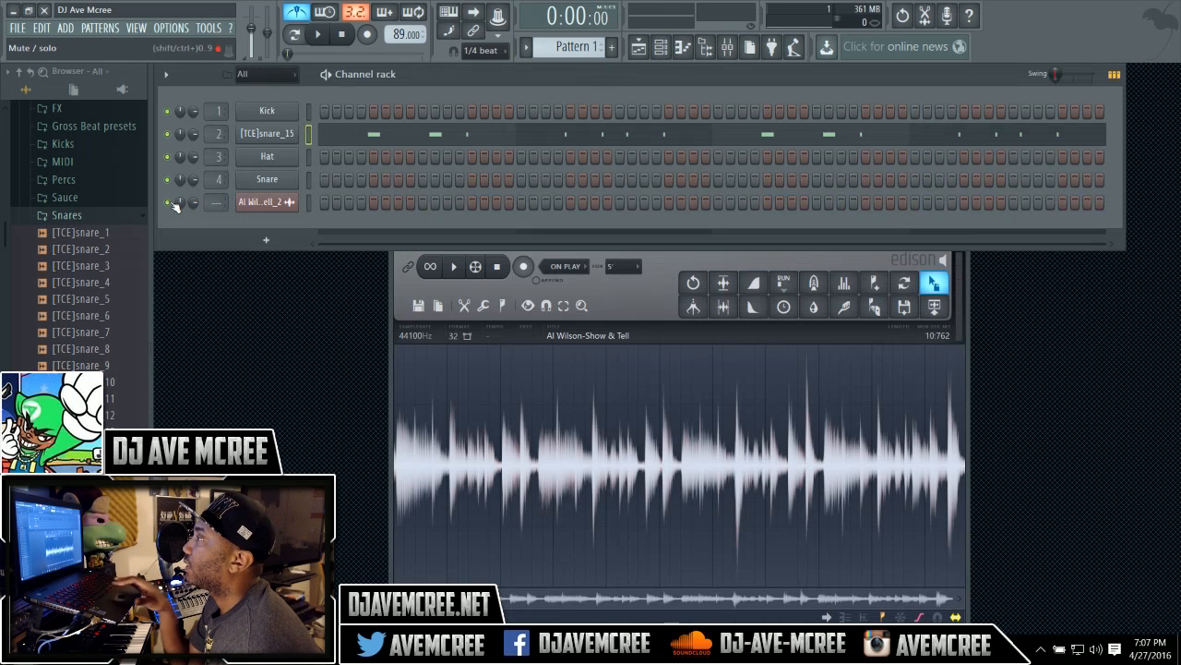
{"action": "key", "text": "space"}
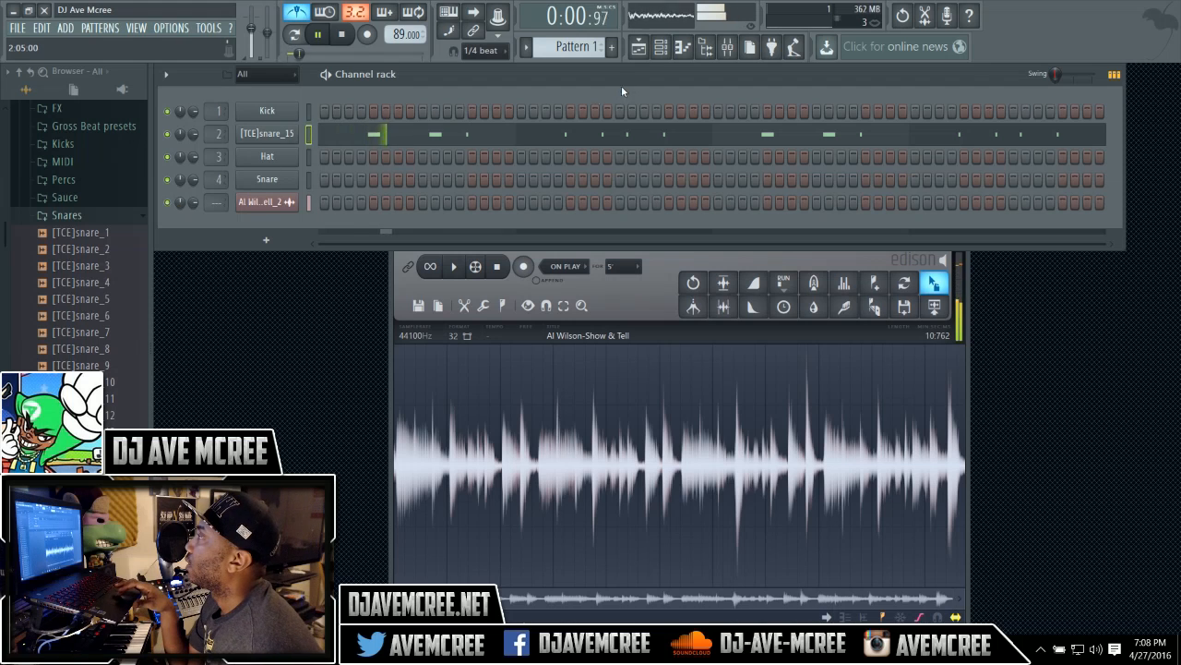
{"action": "key", "text": "space"}
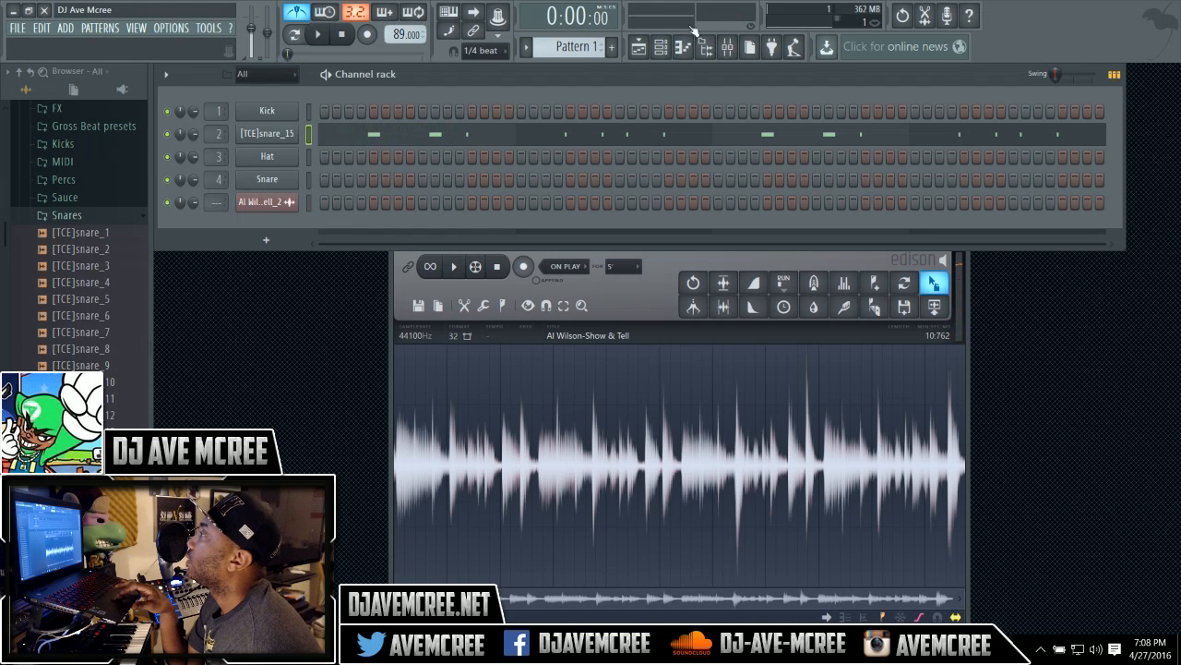
Open the Playlist with snap set to none and shift the song clip's audio slightly later, extending its start back to bar 1.
{"action": "left_click", "coordinate": [641, 47]}
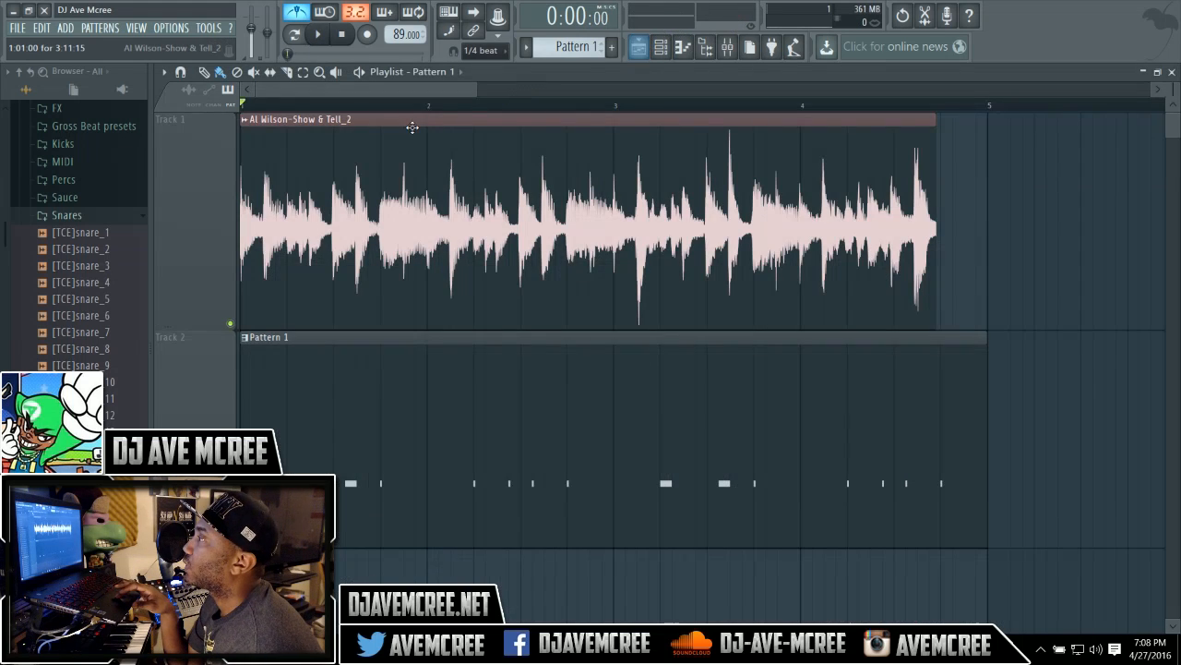
{"action": "left_click", "coordinate": [491, 52]}
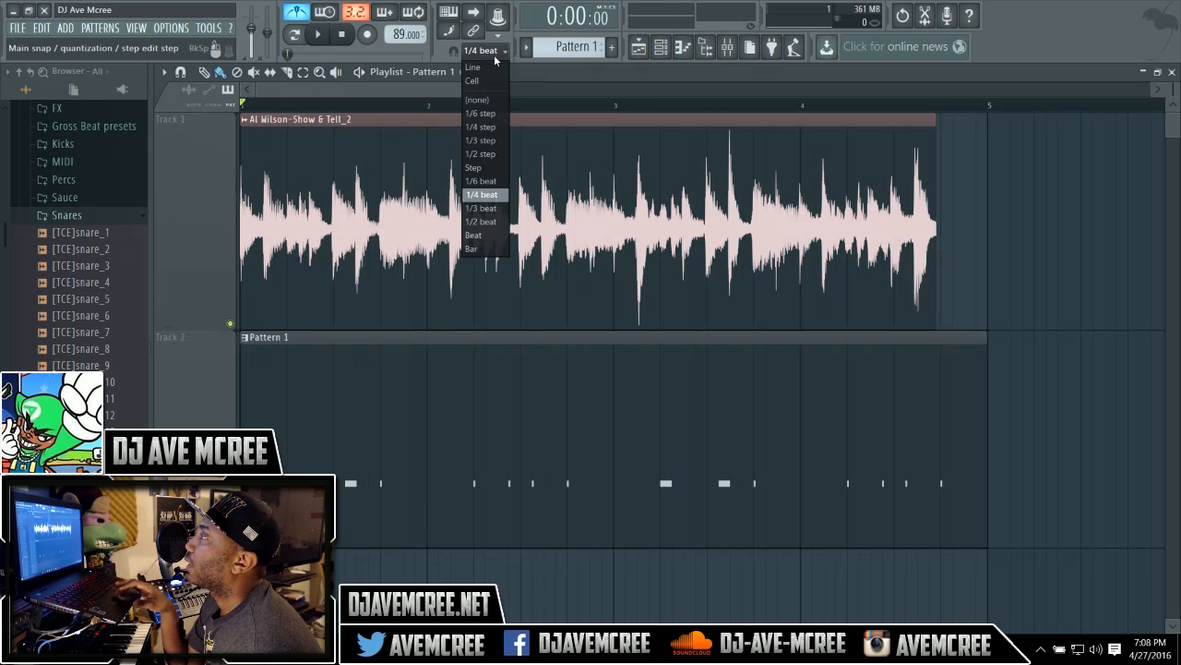
{"action": "left_click", "coordinate": [489, 100]}
{"action": "left_click_drag", "start_coordinate": [474, 87], "coordinate": [306, 88]}
{"action": "left_click_drag", "start_coordinate": [360, 134], "coordinate": [427, 145]}
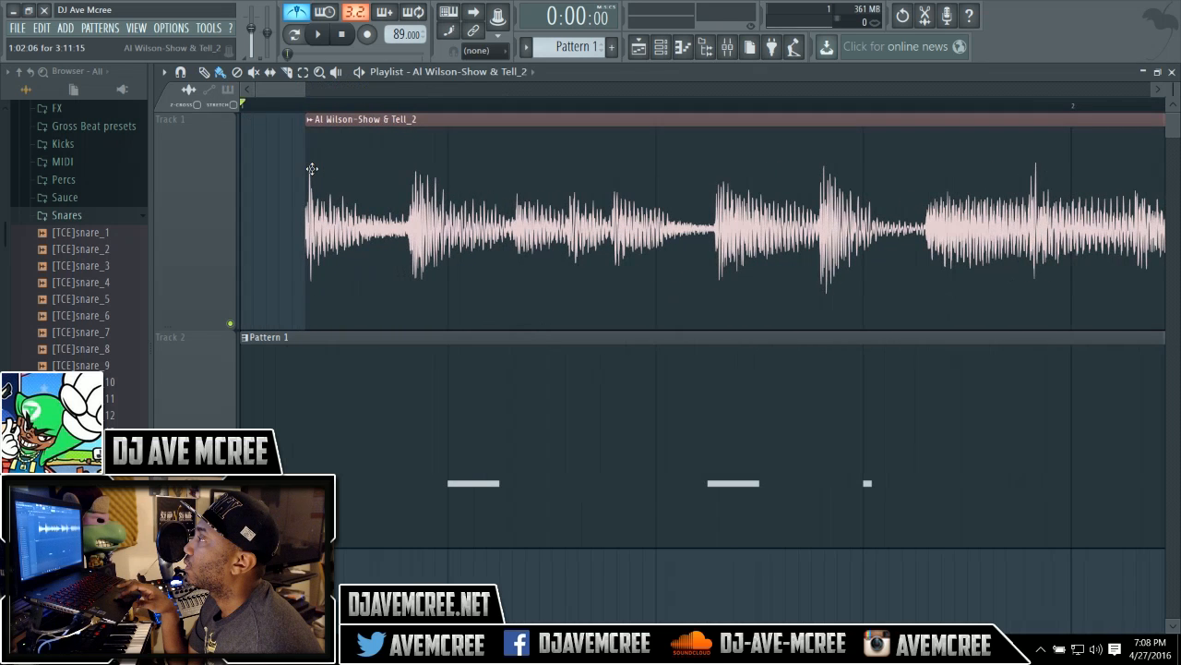
{"action": "left_click_drag", "start_coordinate": [308, 169], "coordinate": [238, 166]}
{"action": "key", "text": "space"}
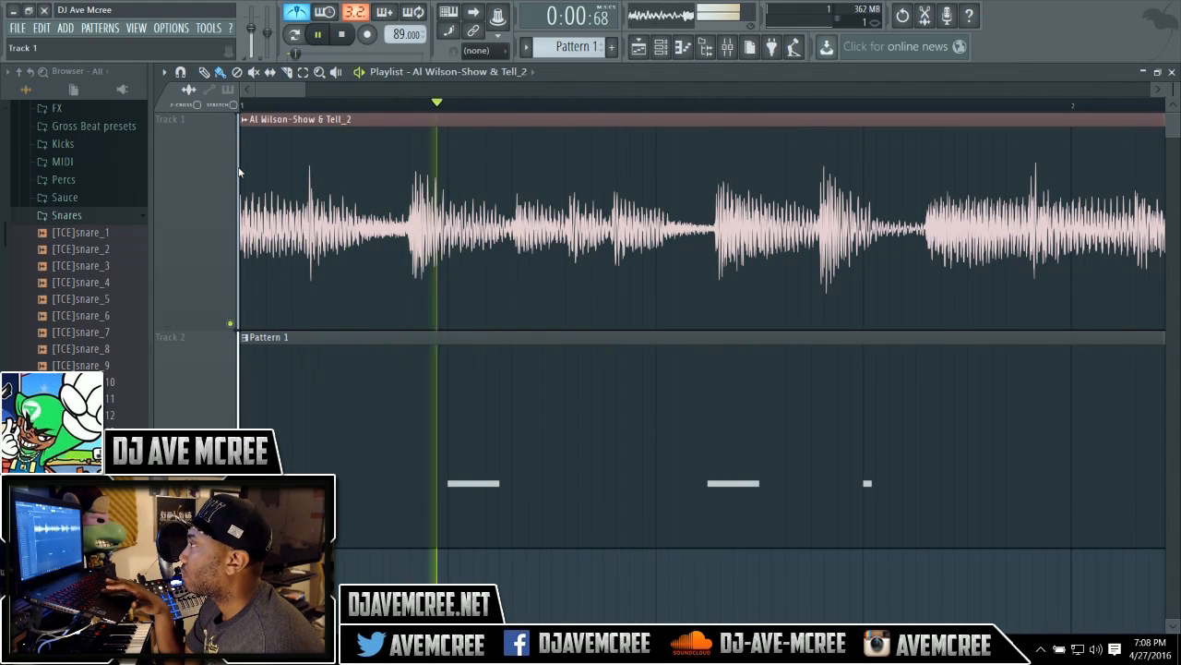
{"action": "key", "text": "space"}
Nudge the song clip's audio a little later again, re-extend its start to bar 1, and play the result.
{"action": "left_click_drag", "start_coordinate": [418, 125], "coordinate": [454, 127]}
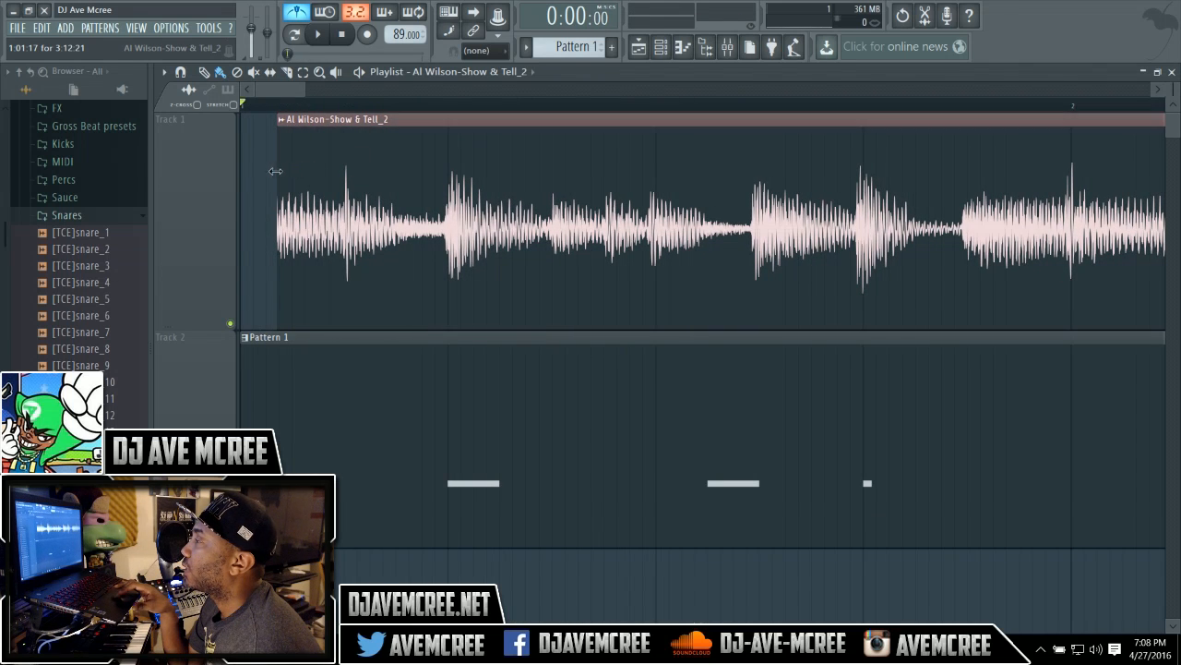
{"action": "left_click_drag", "start_coordinate": [273, 170], "coordinate": [187, 170]}
{"action": "key", "text": "space"}
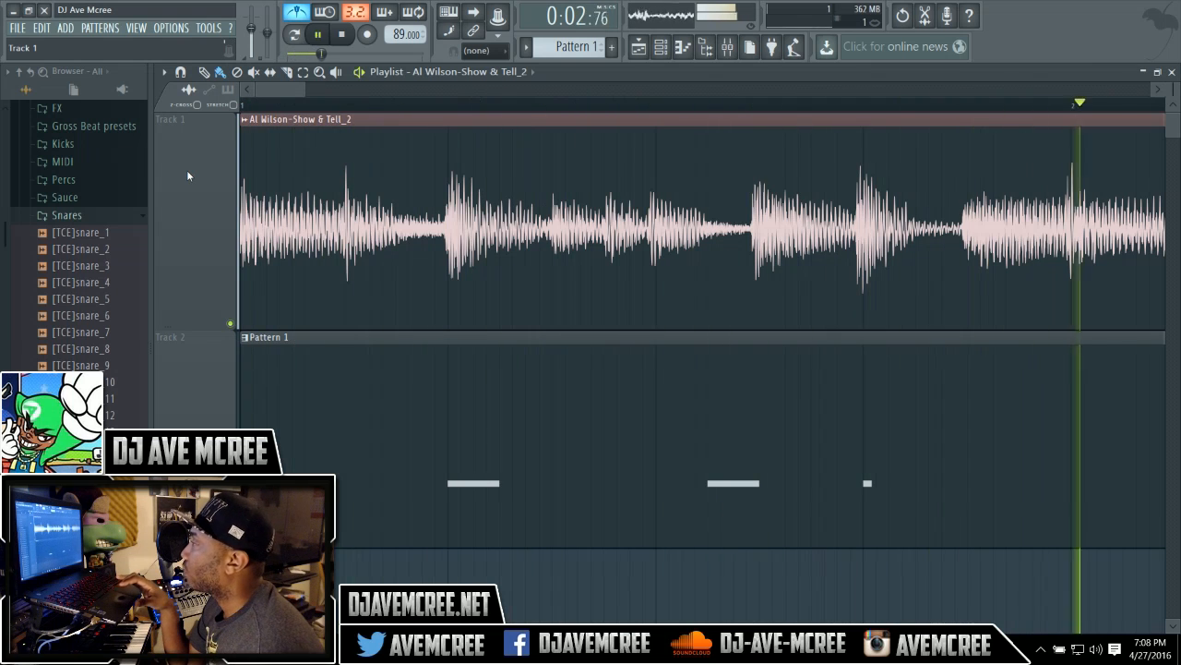
{"action": "left_click_drag", "start_coordinate": [301, 91], "coordinate": [472, 88]}
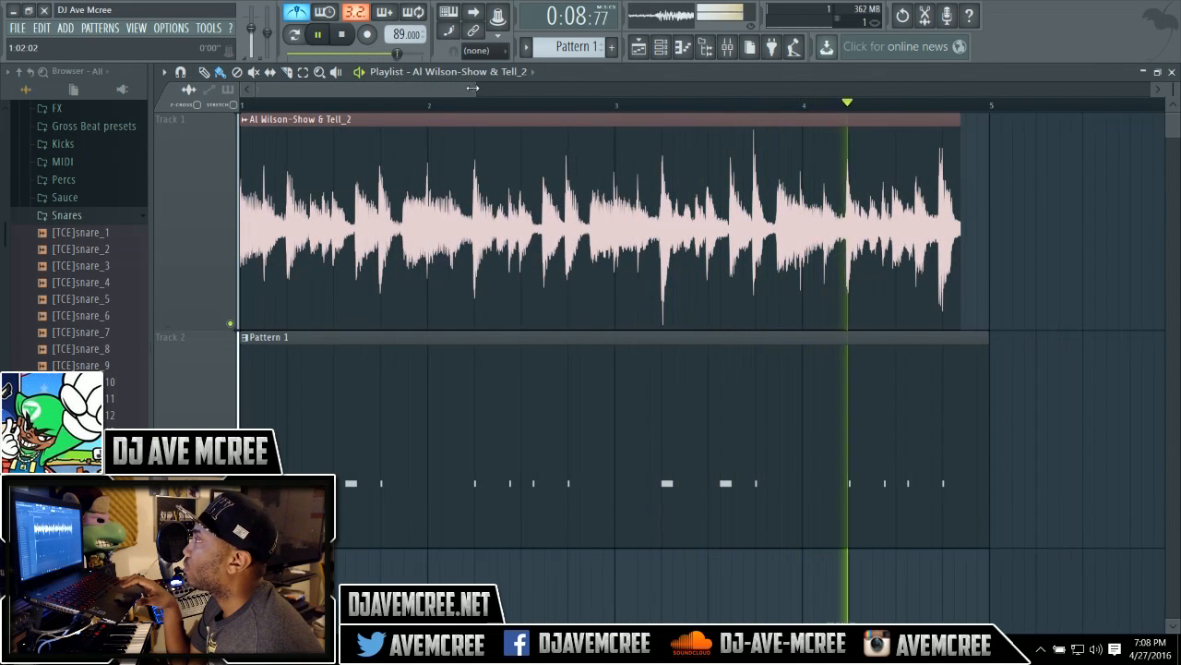
{"action": "key", "text": "space"}
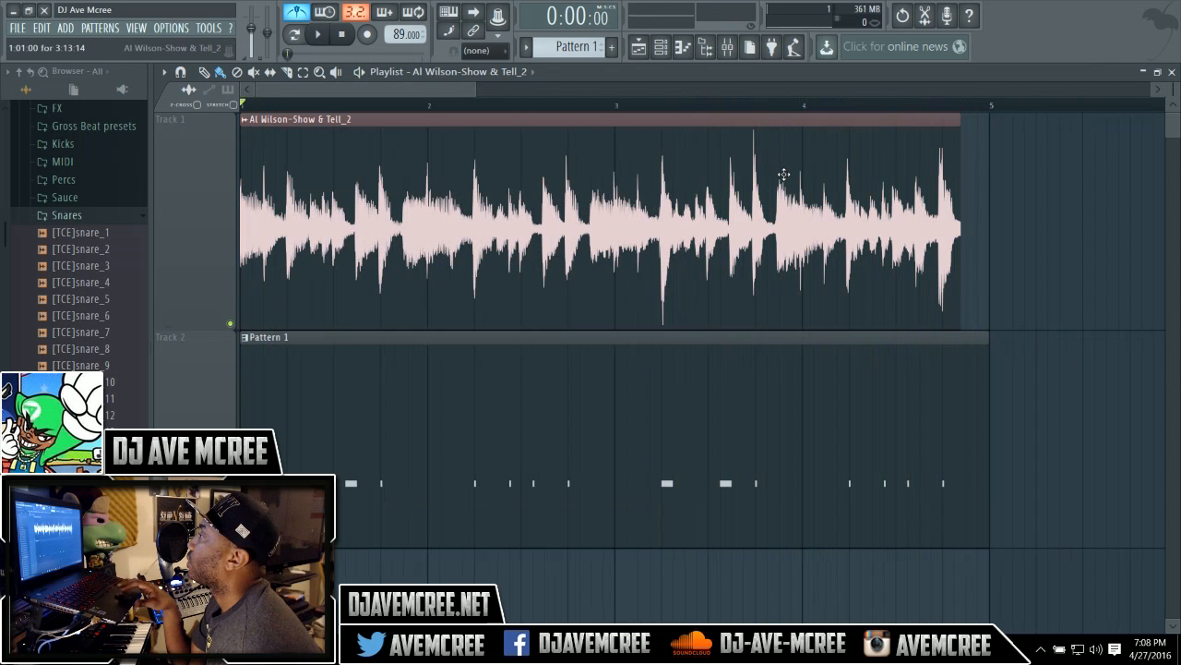
Add a second copy of the song clip placed directly after the first one and play it.
{"action": "left_click", "coordinate": [969, 172]}
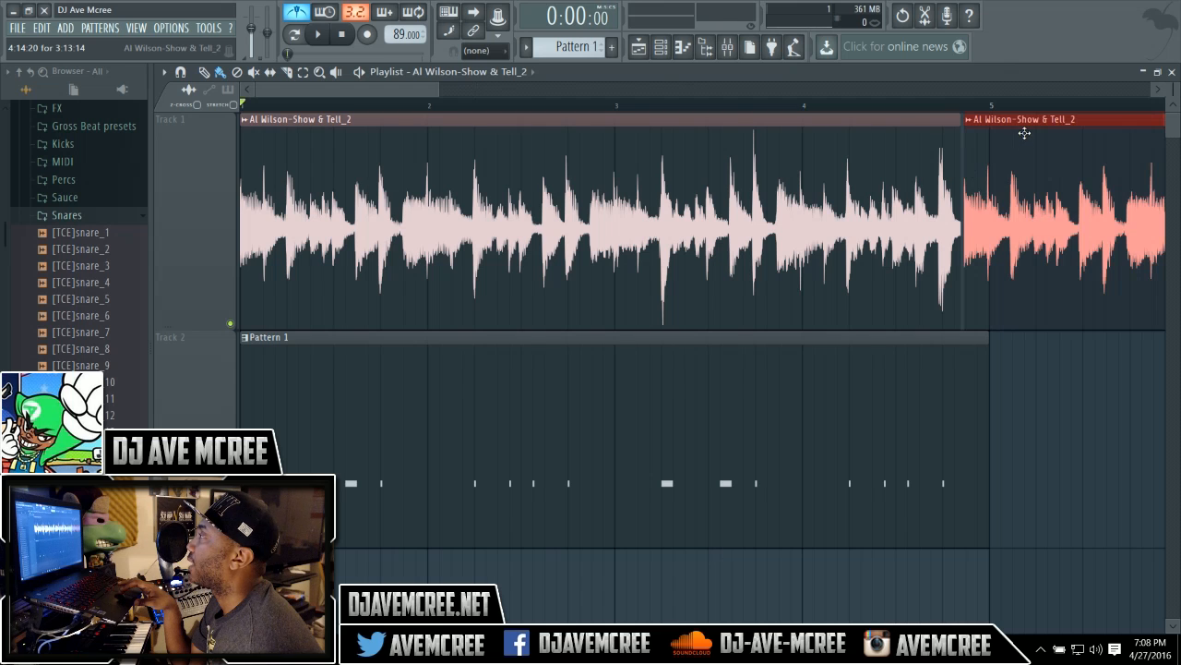
{"action": "mouse_move", "coordinate": [1024, 130]}
{"action": "left_mouse_down"}
{"action": "mouse_move", "coordinate": [1058, 139]}
{"action": "mouse_move", "coordinate": [979, 151]}
{"action": "mouse_move", "coordinate": [1034, 131]}
{"action": "left_mouse_up"}
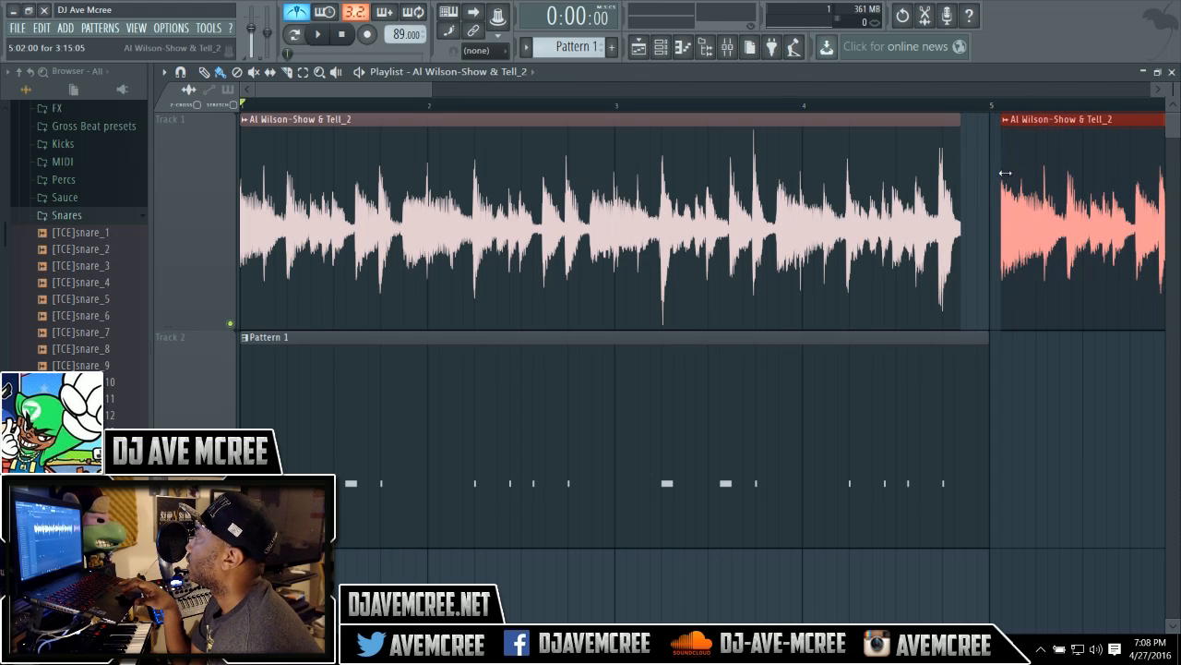
{"action": "left_click_drag", "start_coordinate": [1000, 173], "coordinate": [983, 173]}
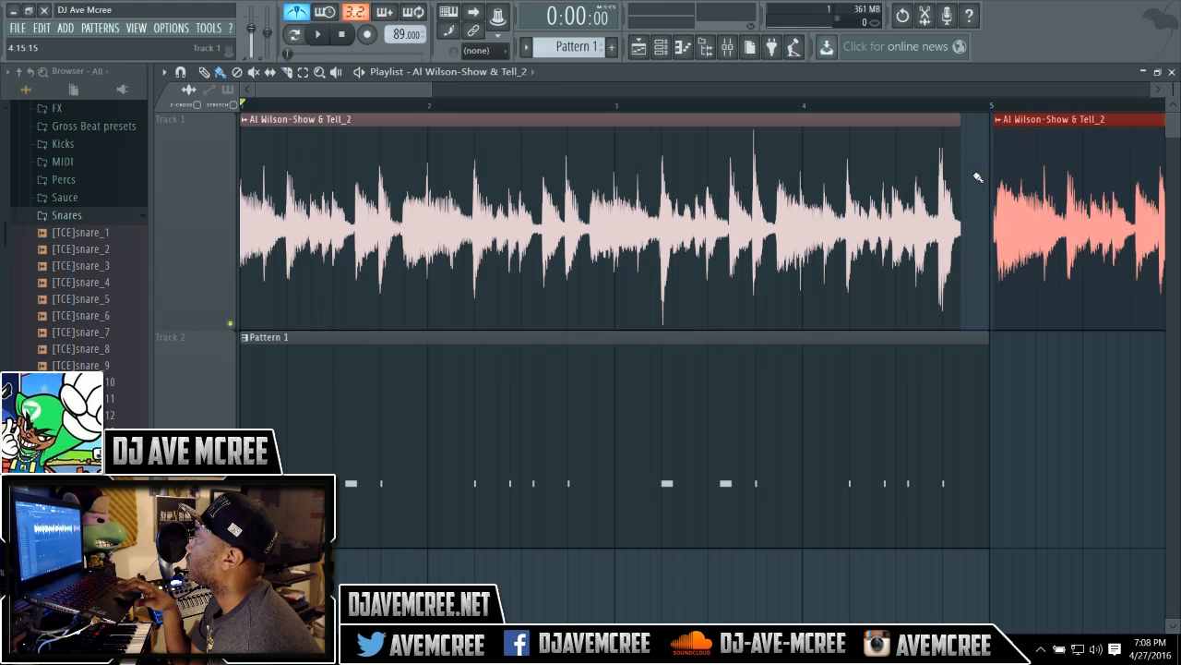
{"action": "left_click_drag", "start_coordinate": [1045, 121], "coordinate": [1013, 121]}
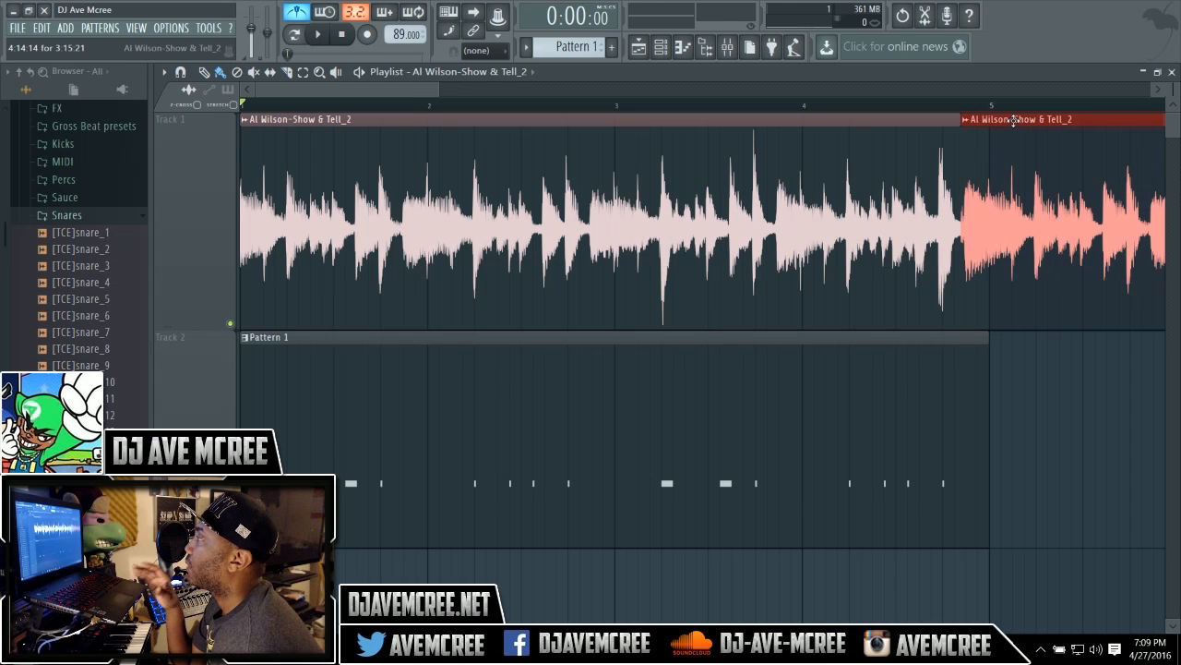
{"action": "key", "text": "space"}
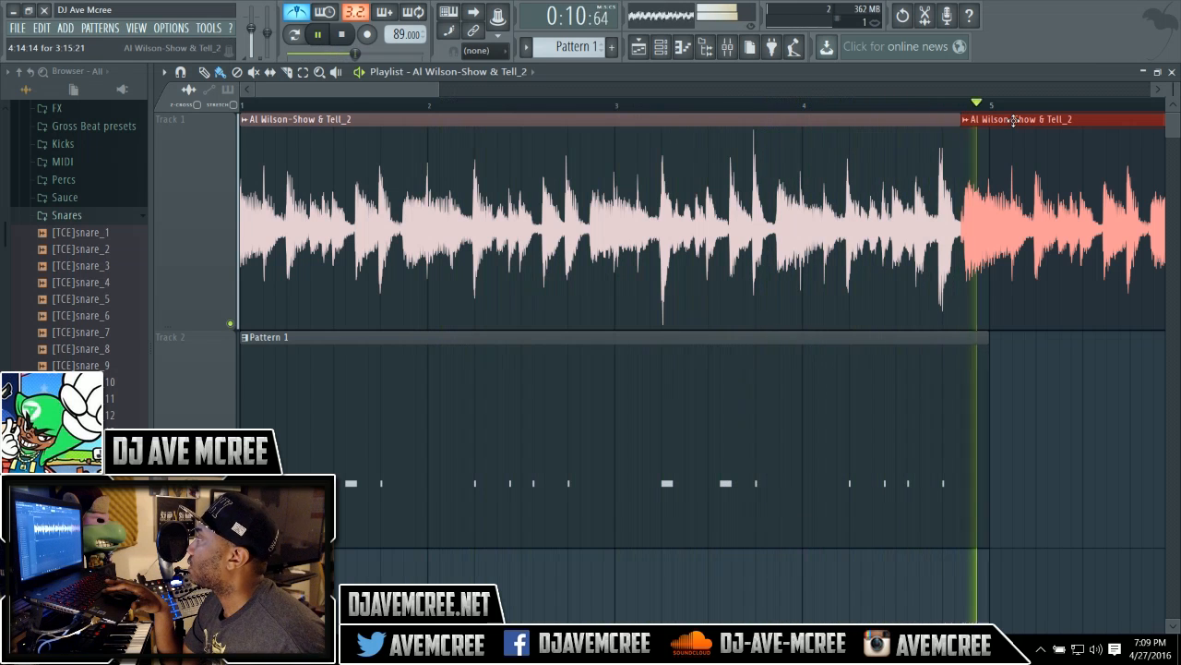
{"action": "key", "text": "space"}
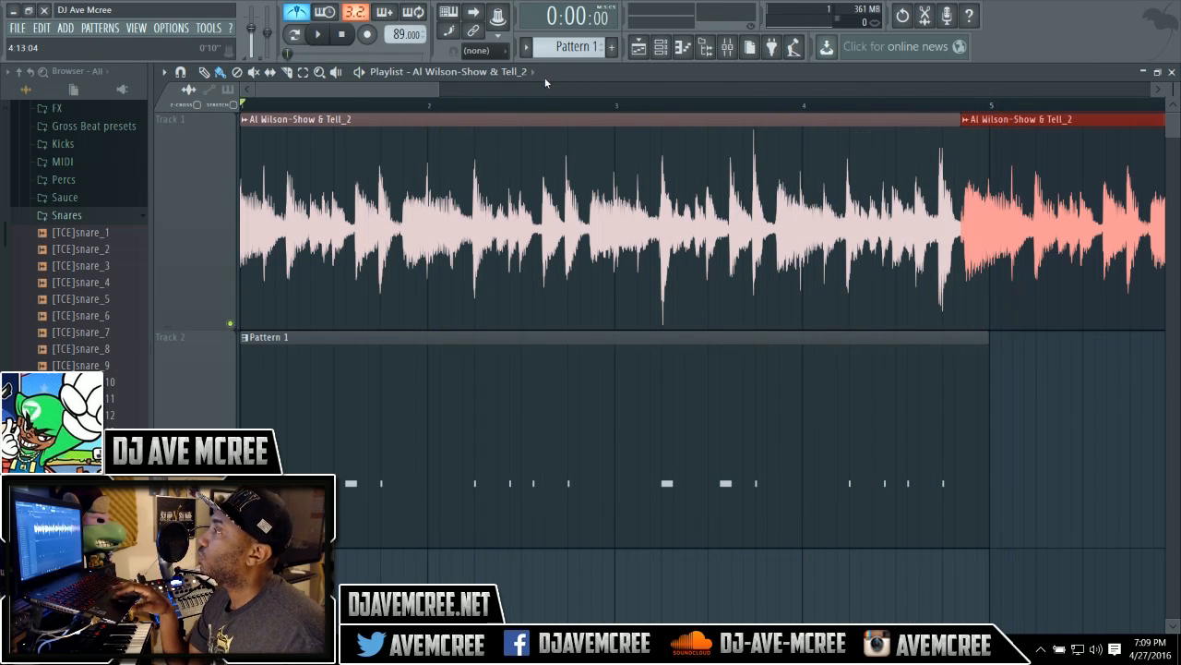
Trim the second song clip's end back to bar 5 and play the ending from just before bar 5.
{"action": "left_click_drag", "start_coordinate": [435, 85], "coordinate": [648, 85]}
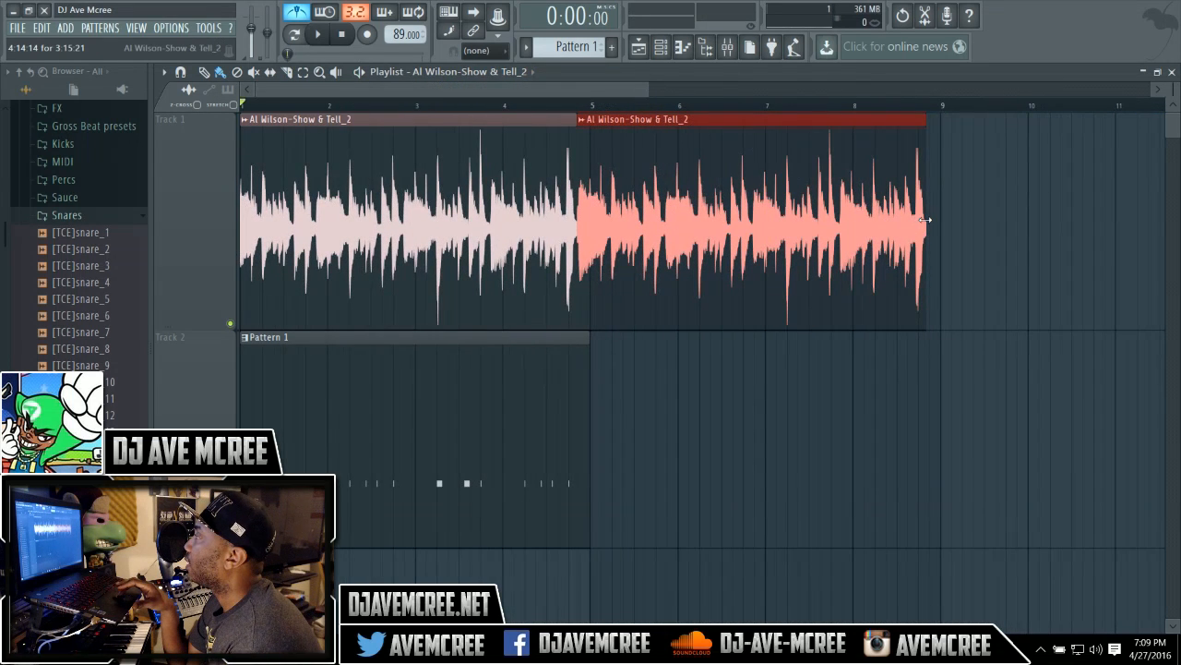
{"action": "left_click_drag", "start_coordinate": [926, 219], "coordinate": [592, 223]}
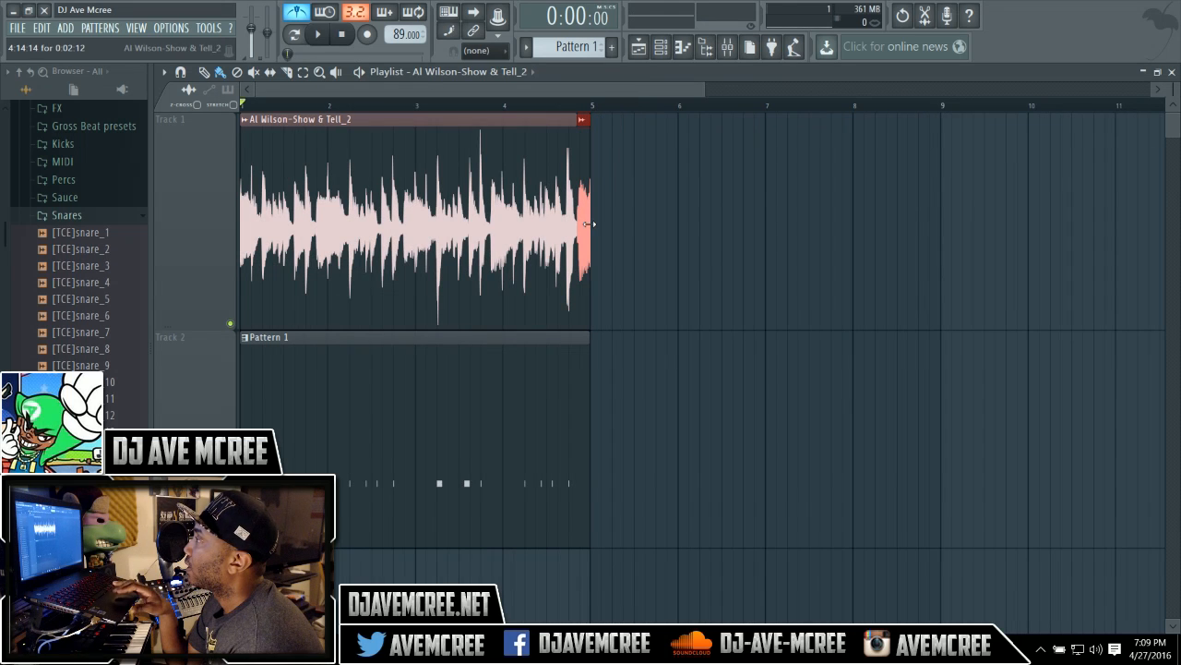
{"action": "left_click", "coordinate": [564, 103]}
{"action": "key", "text": "space"}
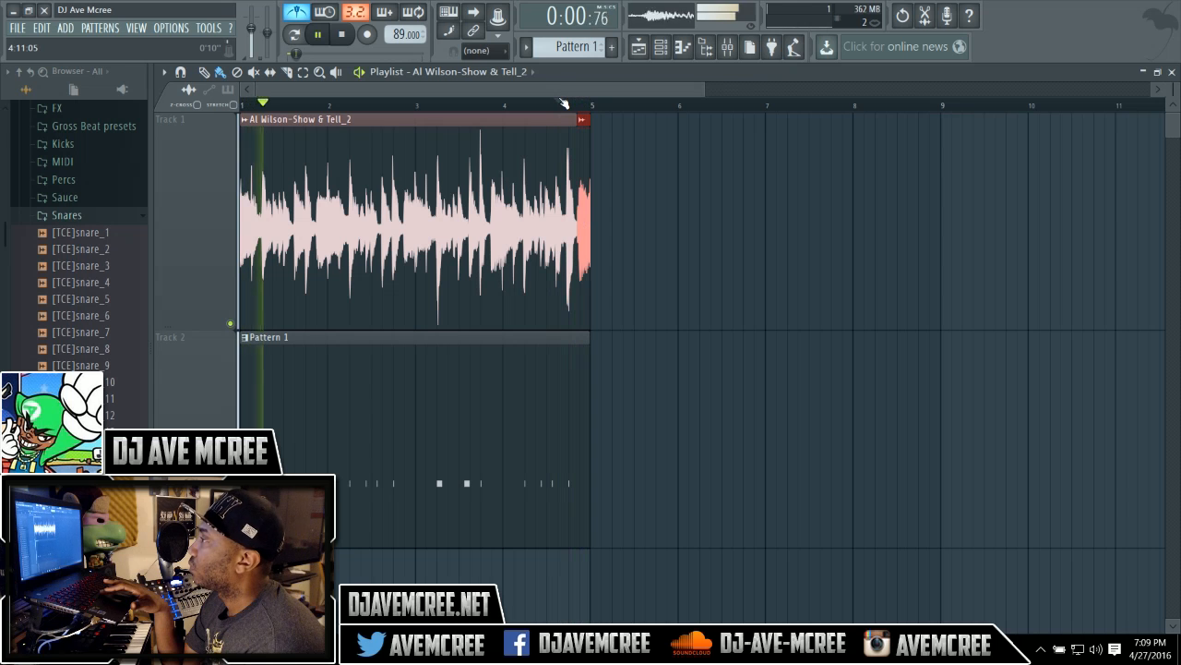
{"action": "left_click", "coordinate": [564, 102]}
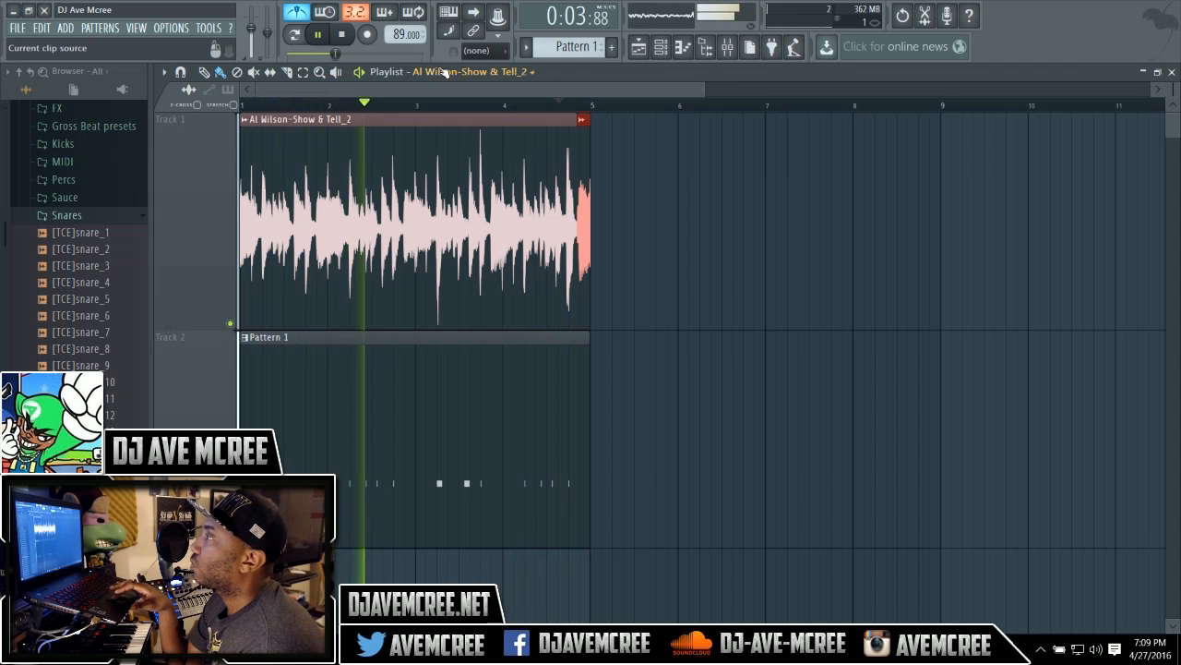
{"action": "left_click", "coordinate": [343, 36]}
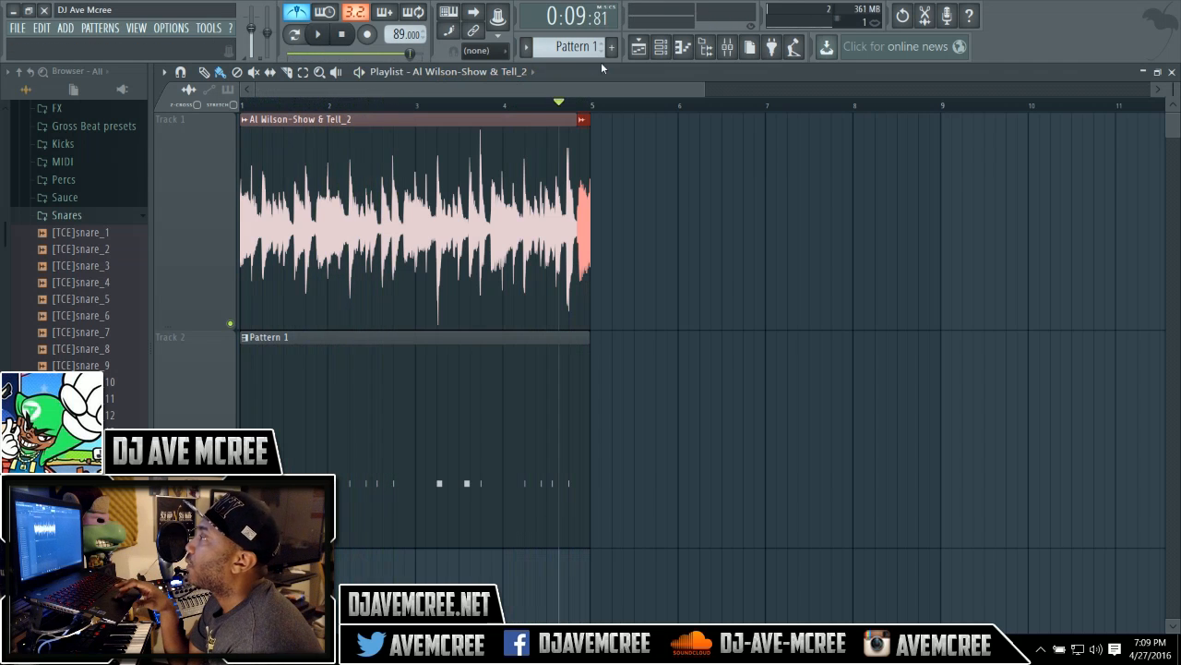
{"action": "left_click", "coordinate": [346, 35]}
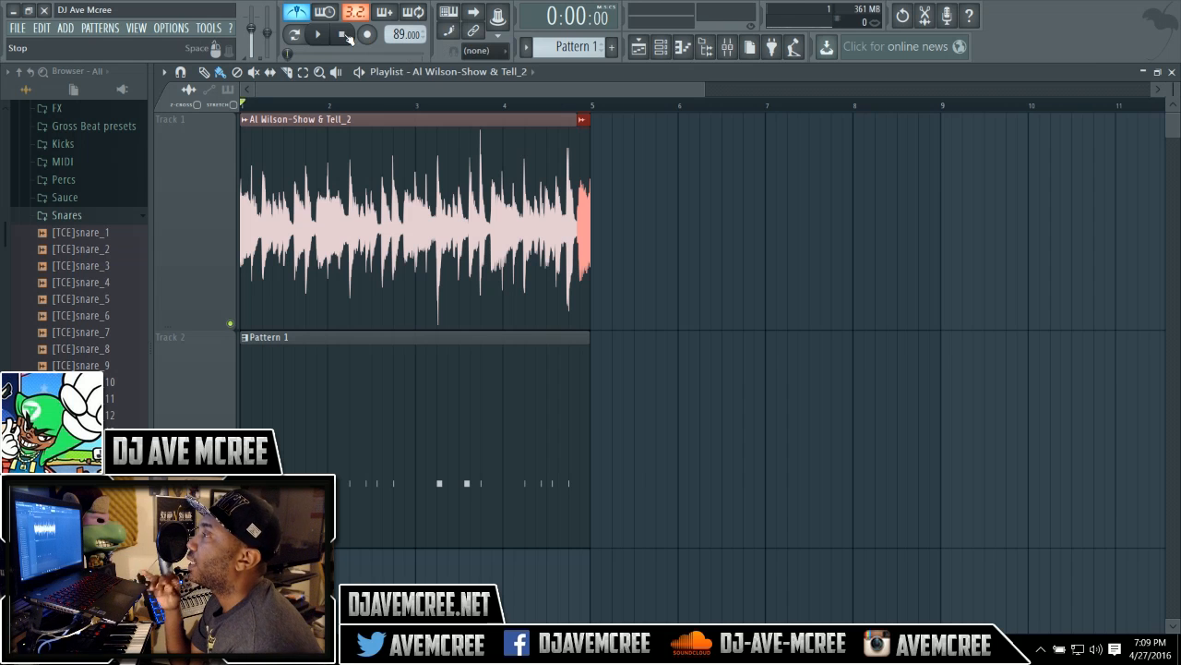
Link the song clip's channel to its own mixer insert and move that track to insert 1.
{"action": "double_click", "coordinate": [359, 122]}
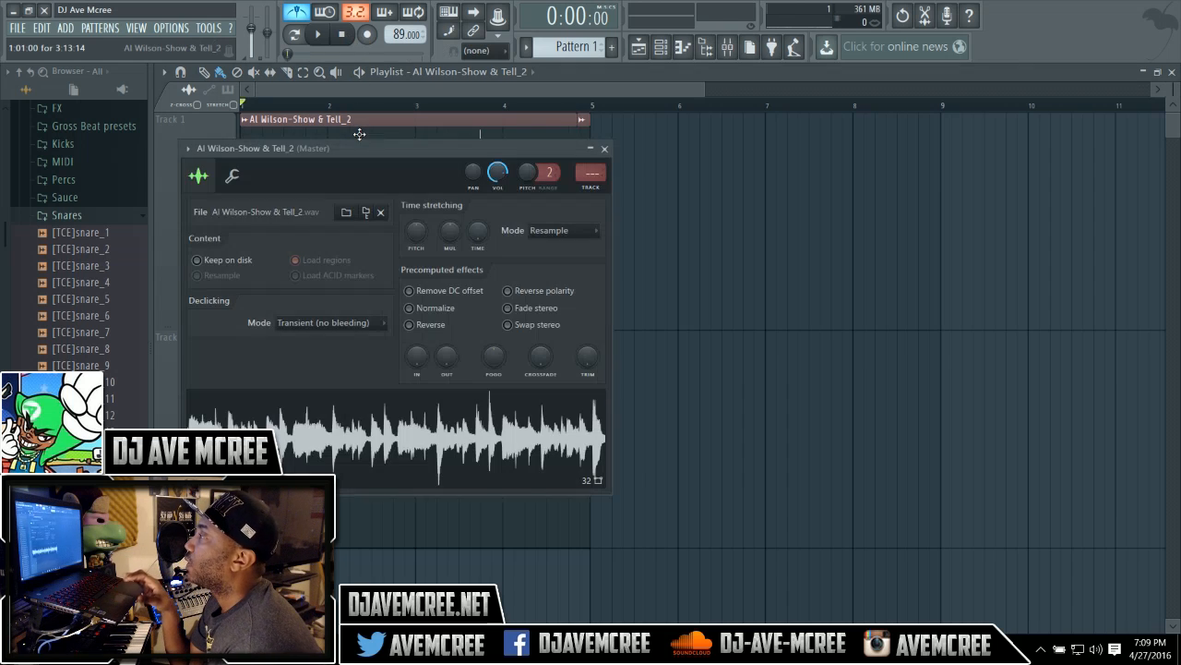
{"action": "key", "text": "ctrl+l"}
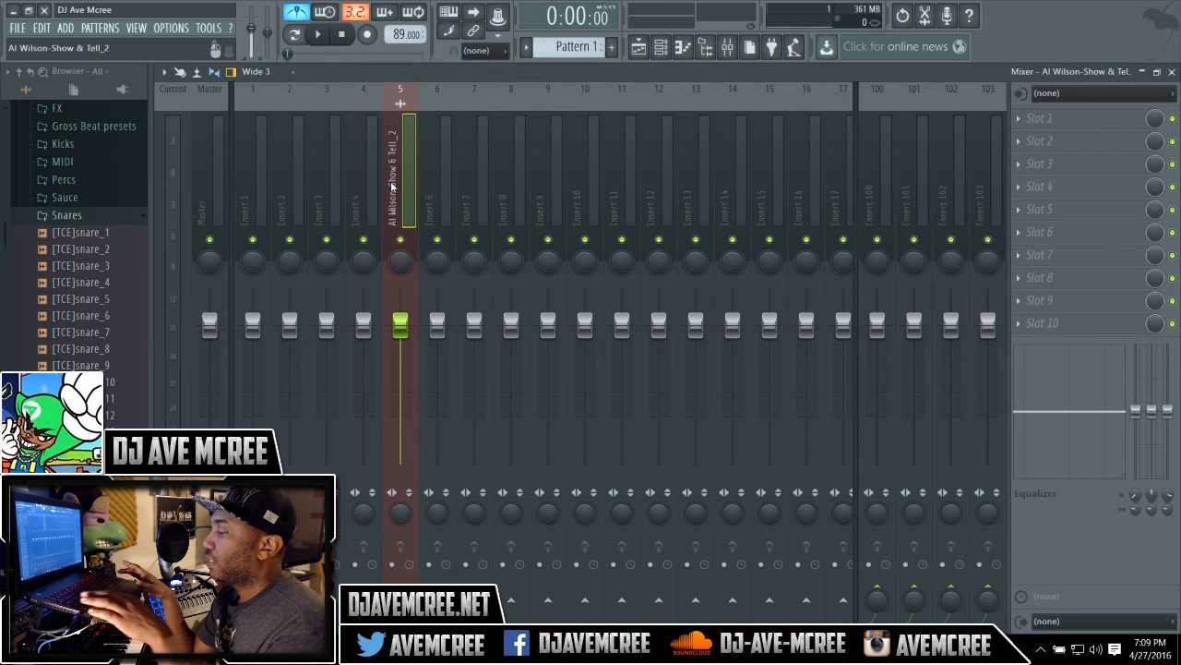
{"action": "key", "text": "alt+Left"}
{"action": "key", "text": "alt+Left"}
{"action": "key", "text": "alt+Left"}
{"action": "key", "text": "alt+Left"}
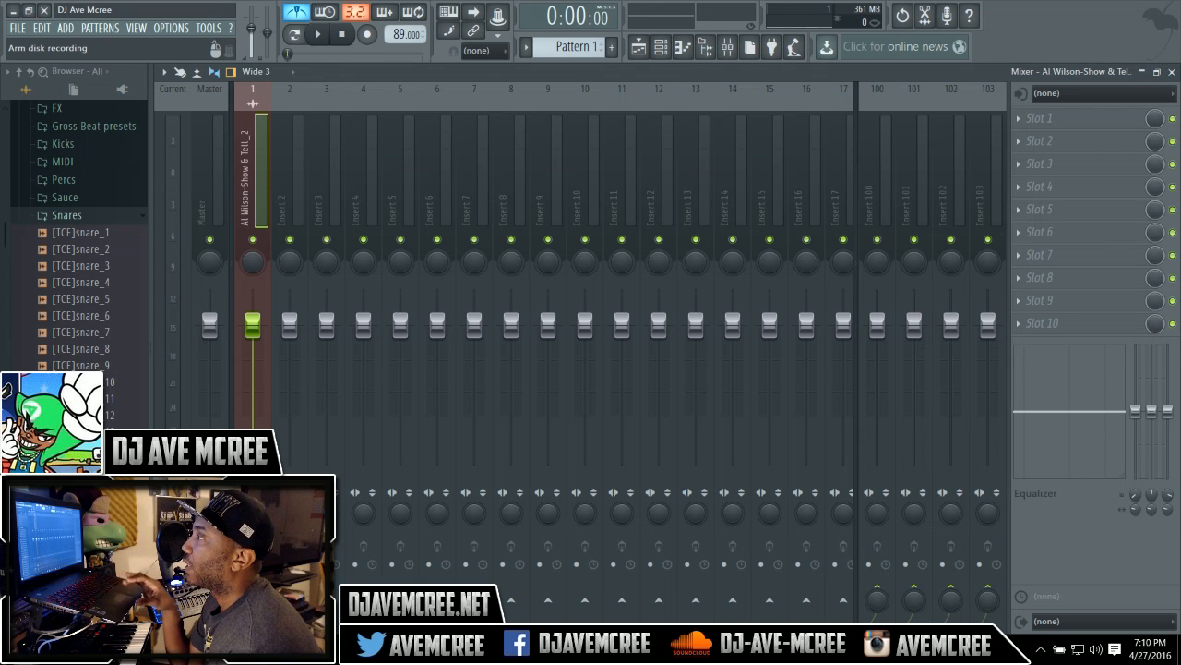
Arm the song's insert 1 track for disk recording and open the Render to wave file(s) option from the master's mixer options.
{"action": "left_click", "coordinate": [244, 564]}
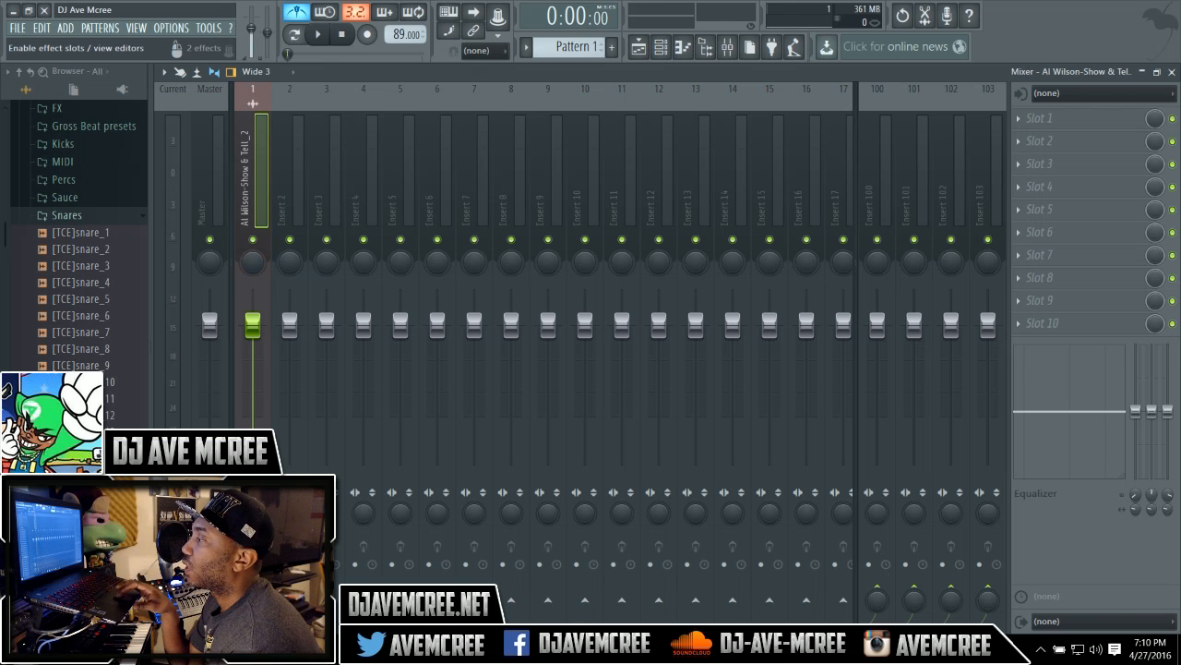
{"action": "left_click", "coordinate": [202, 181]}
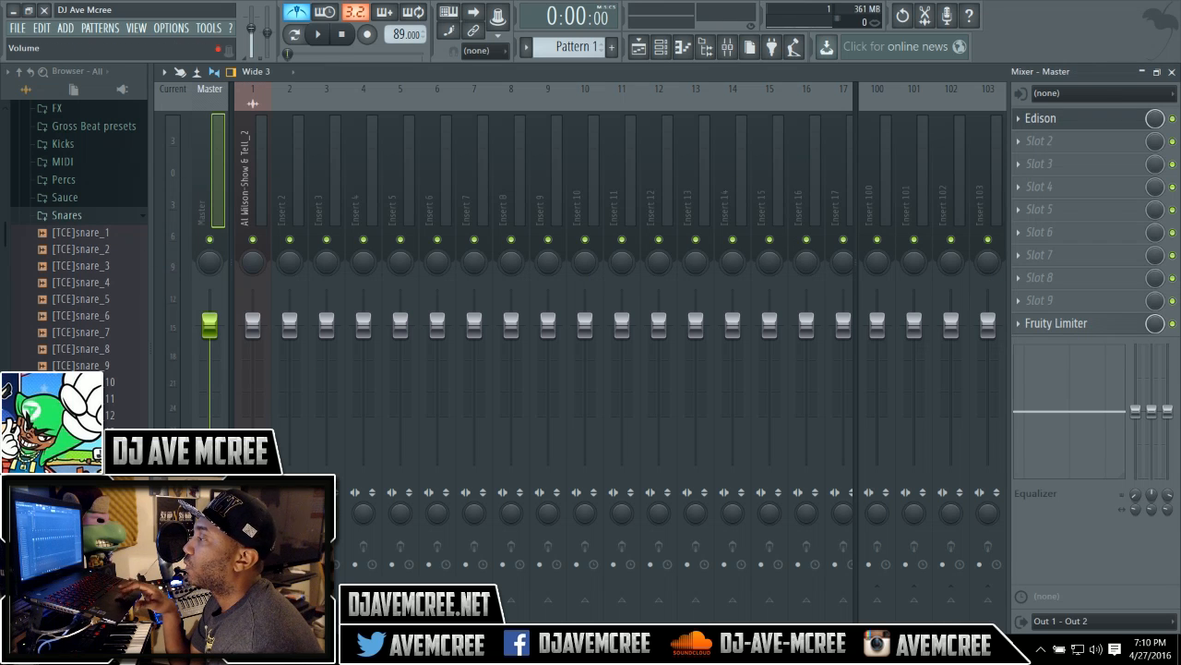
{"action": "left_click", "coordinate": [163, 71]}
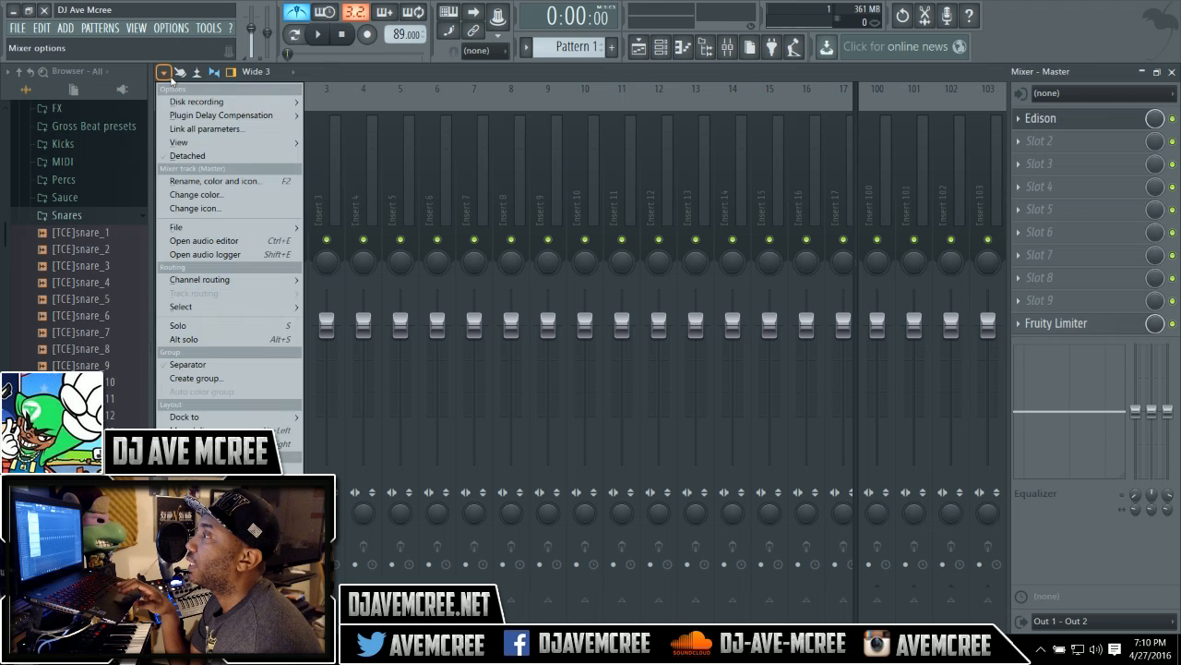
{"action": "mouse_move", "coordinate": [229, 103]}
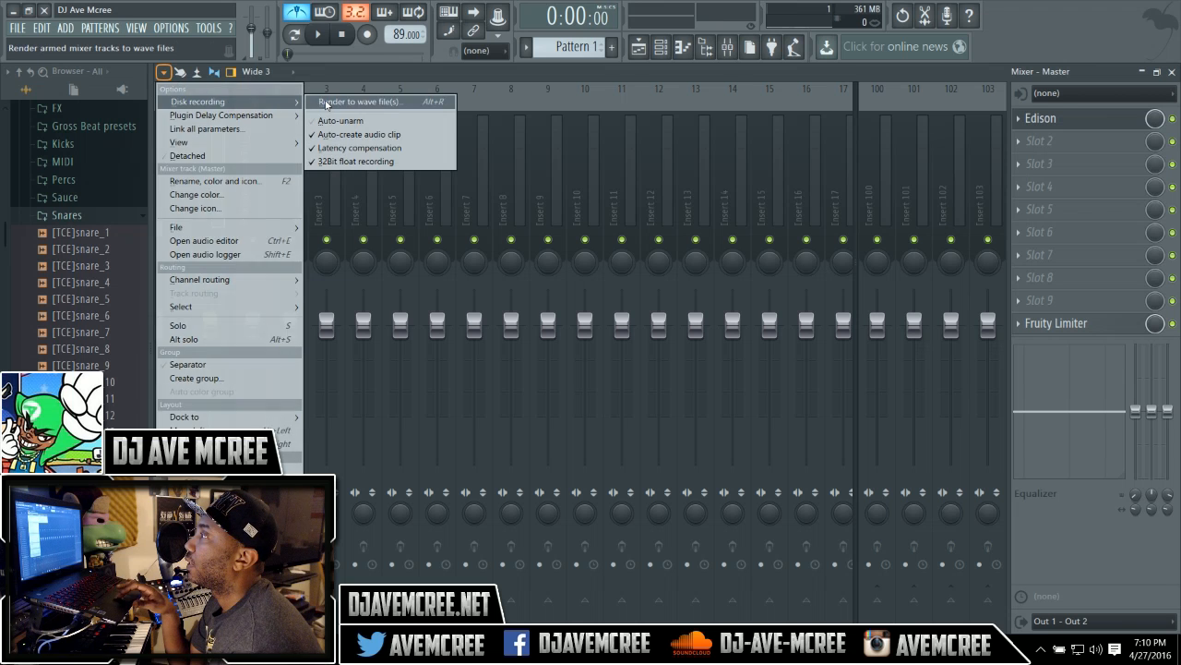
{"action": "left_click", "coordinate": [327, 102]}
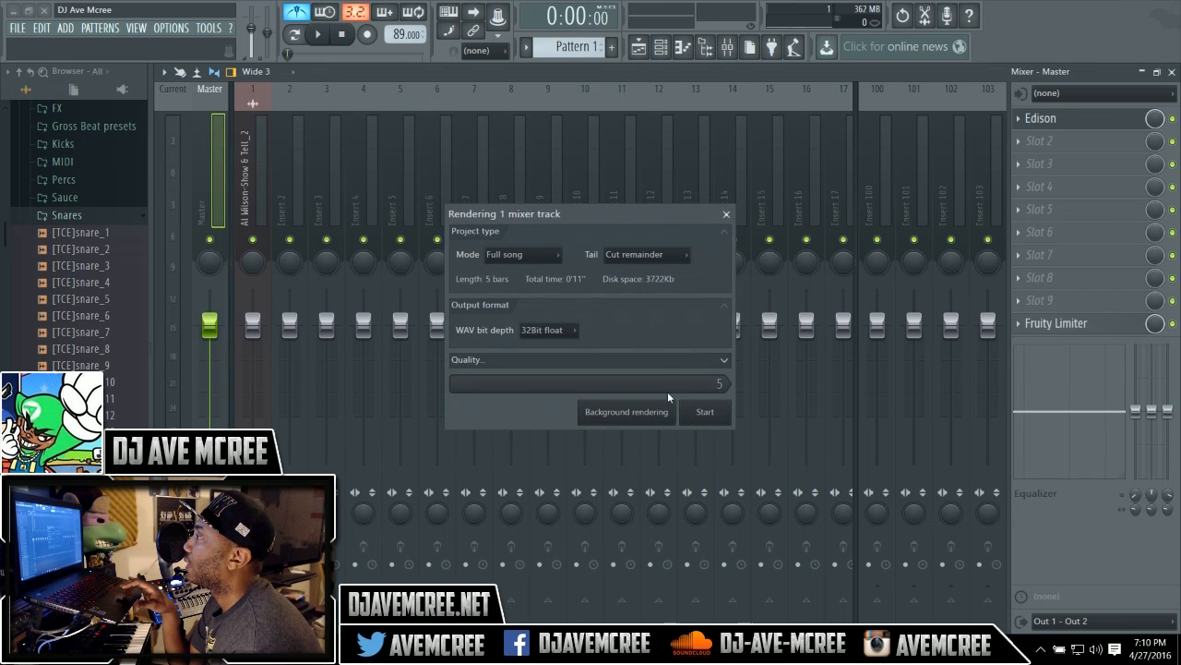
Render the armed track in the background with the tail left at Cut remainder.
{"action": "left_click", "coordinate": [684, 256]}
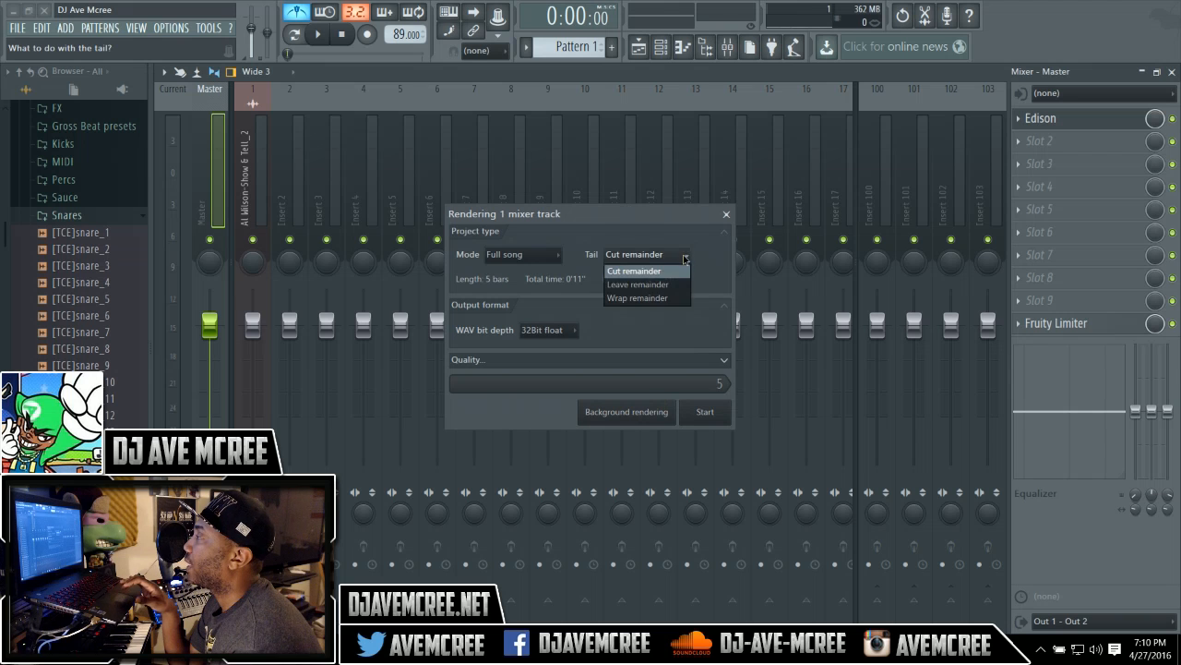
{"action": "left_click", "coordinate": [677, 241]}
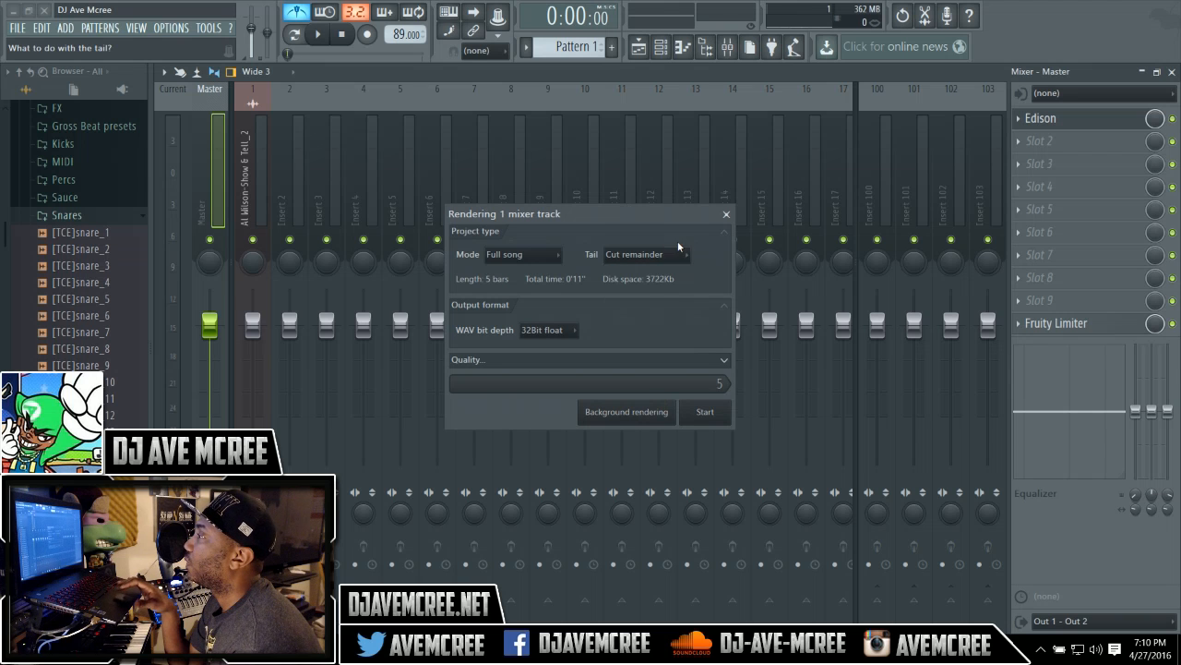
{"action": "left_click", "coordinate": [624, 427]}
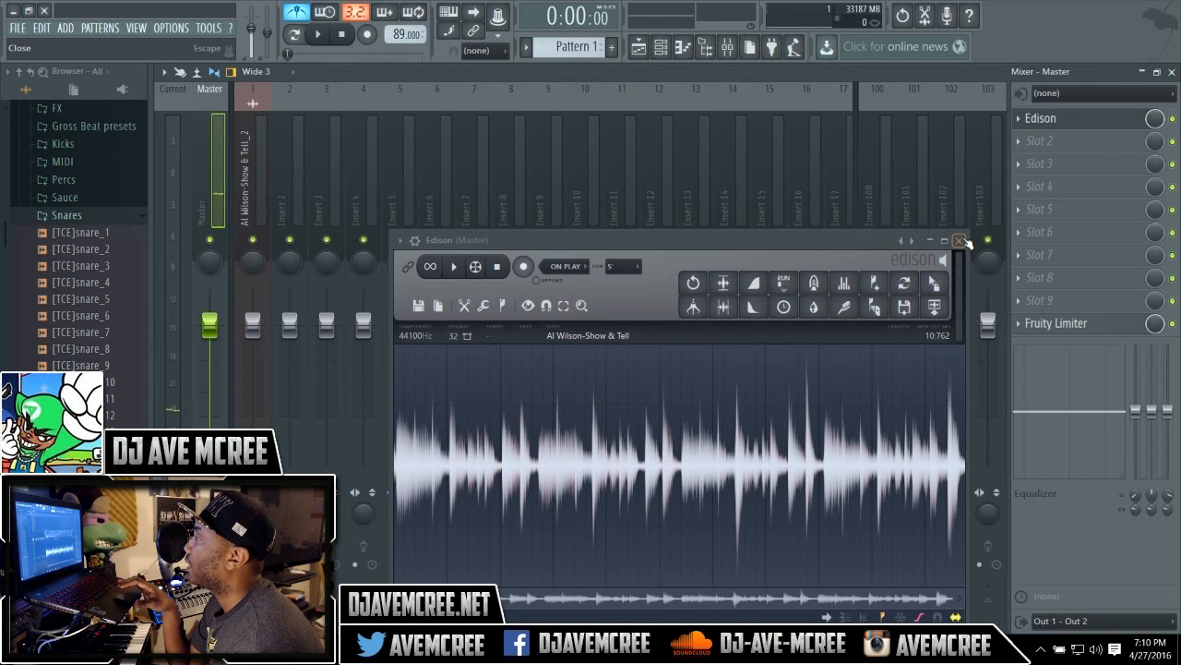
Close the Edison and mixer windows, dismiss the channel settings, and play the playlist.
{"action": "left_click", "coordinate": [961, 241]}
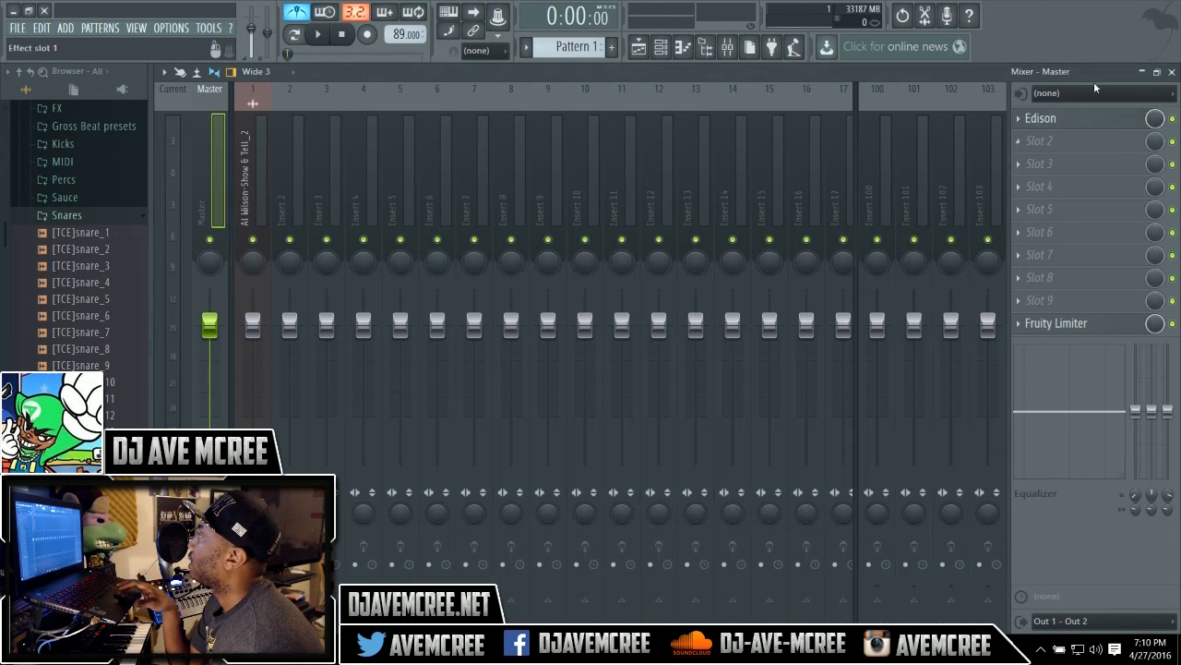
{"action": "left_click", "coordinate": [1172, 72]}
{"action": "key", "text": "space"}
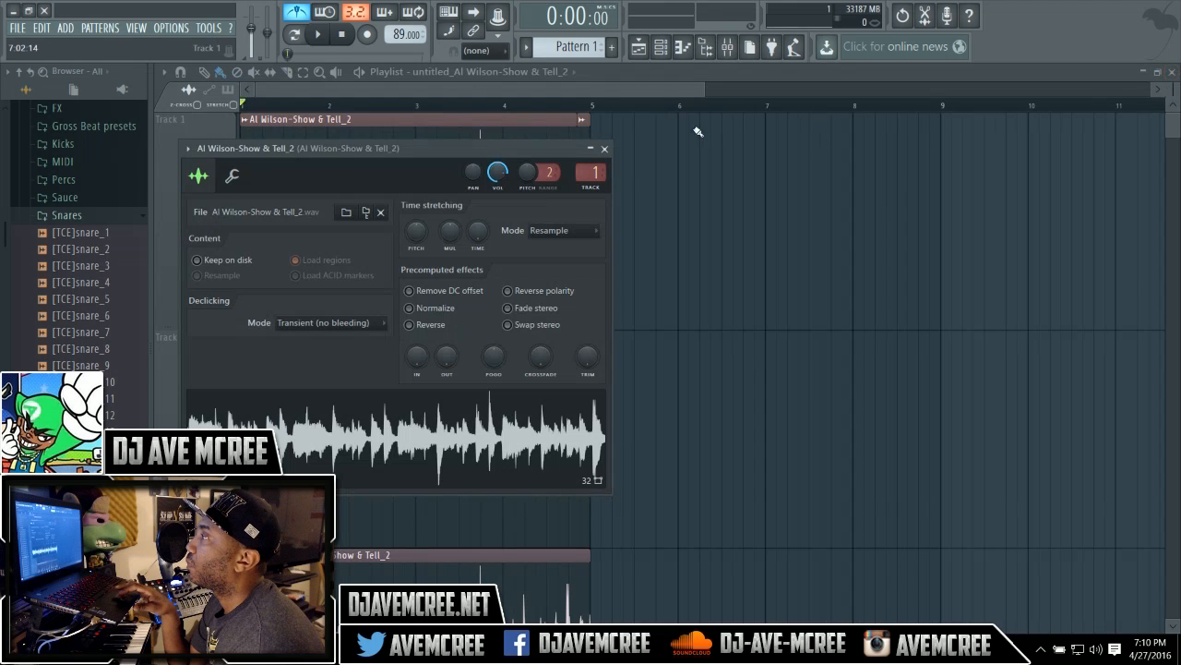
{"action": "key", "text": "Escape"}
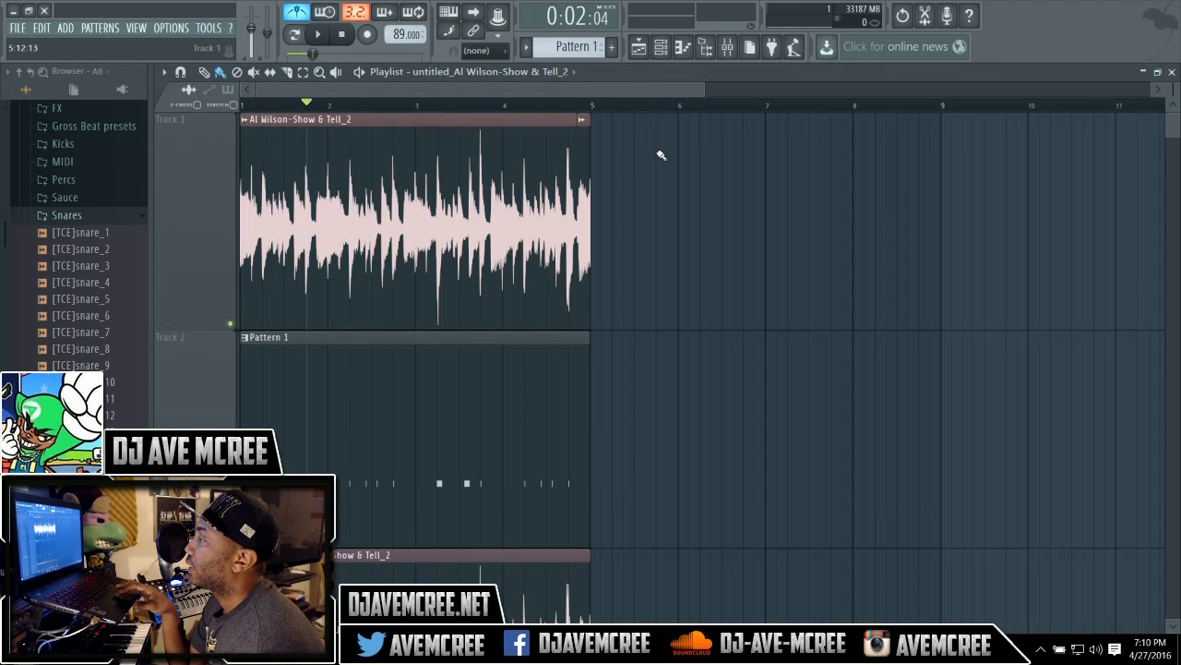
Replace the song clip on track 1 with the rendered untitled_Al Wilson-Show & Tell_2 clip and stop playback.
{"action": "right_click", "coordinate": [574, 207]}
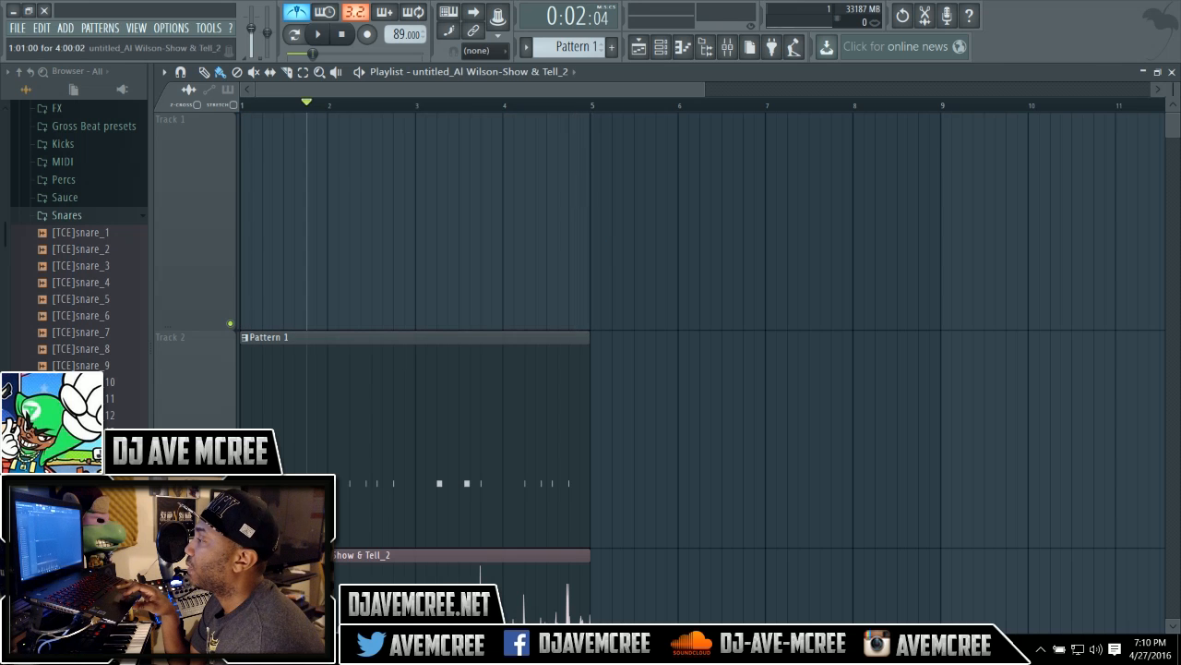
{"action": "left_click_drag", "start_coordinate": [283, 591], "coordinate": [274, 158]}
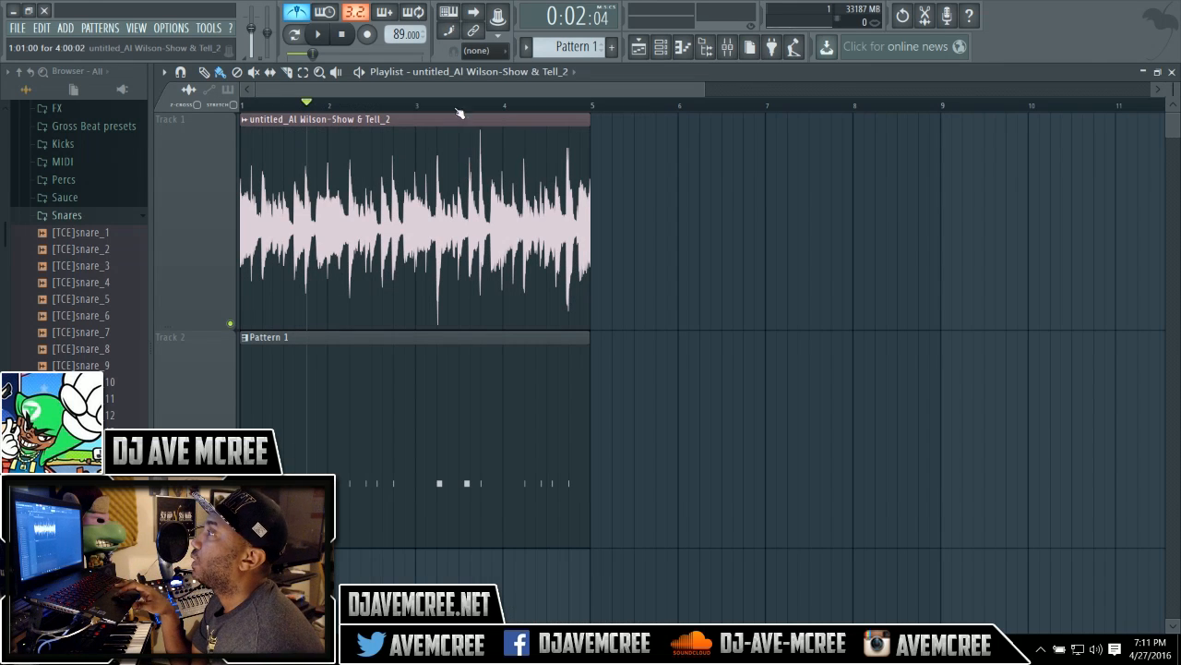
{"action": "left_click", "coordinate": [344, 37]}
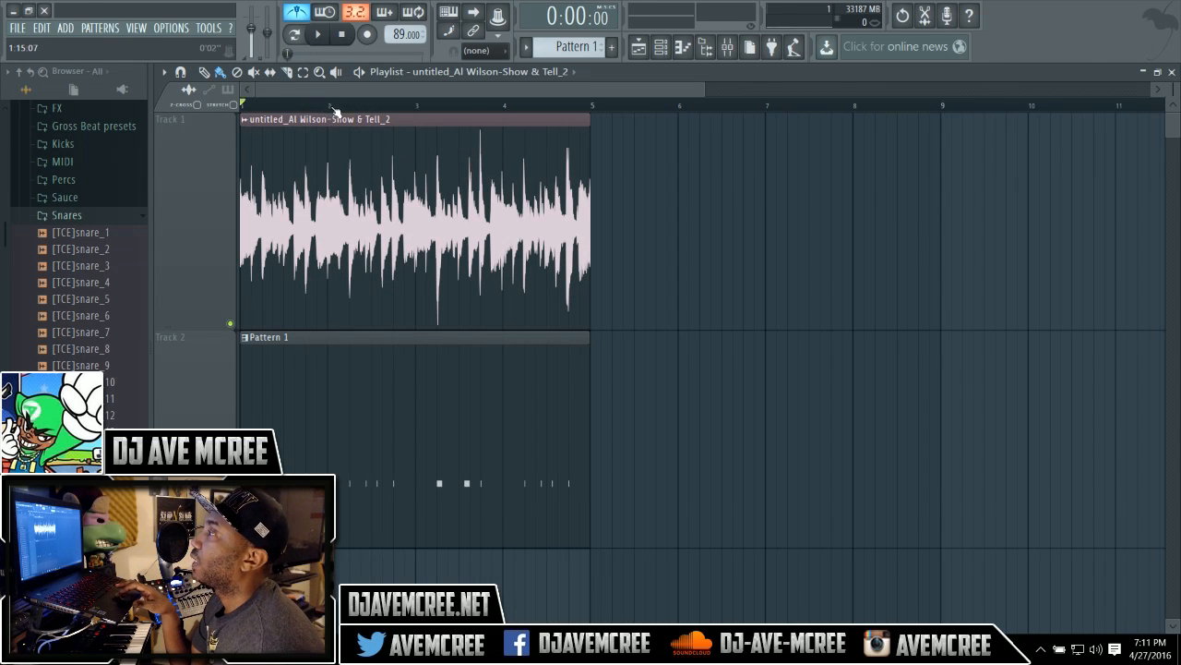
Fit the rendered clip to tempo using its embedded 89 BPM.
{"action": "left_click_drag", "start_coordinate": [707, 88], "coordinate": [394, 88]}
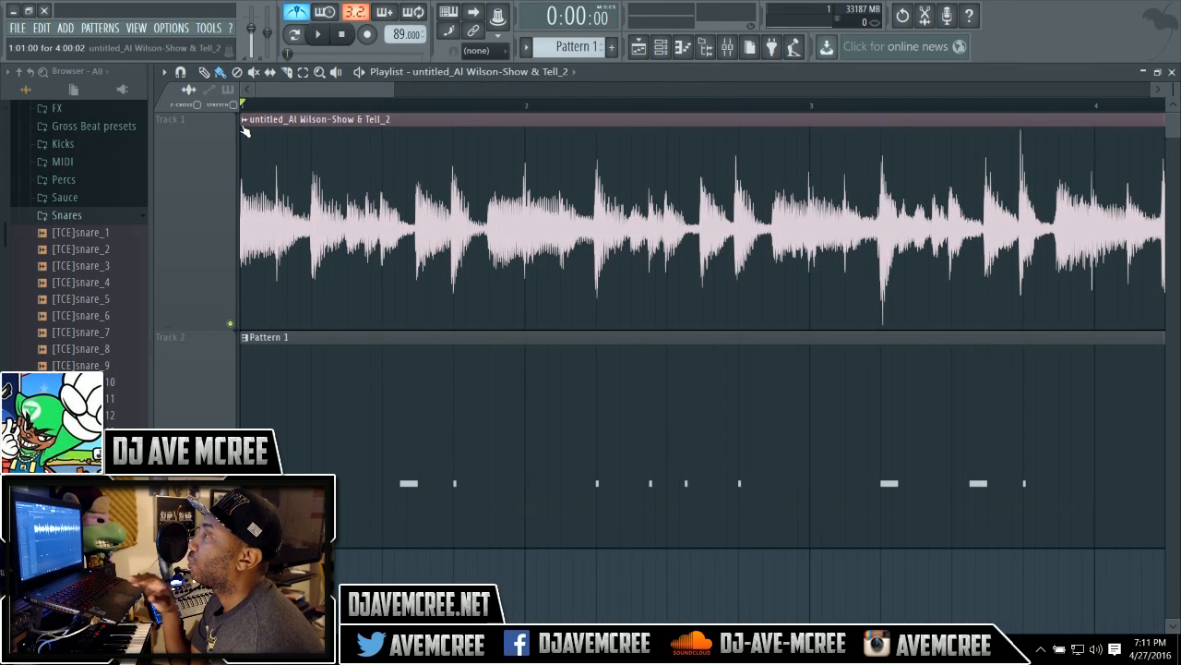
{"action": "left_click_drag", "start_coordinate": [392, 87], "coordinate": [506, 88]}
{"action": "mouse_move", "coordinate": [398, 37]}
{"action": "left_mouse_down"}
{"action": "mouse_move", "coordinate": [399, 26]}
{"action": "mouse_move", "coordinate": [395, 35]}
{"action": "left_mouse_up"}
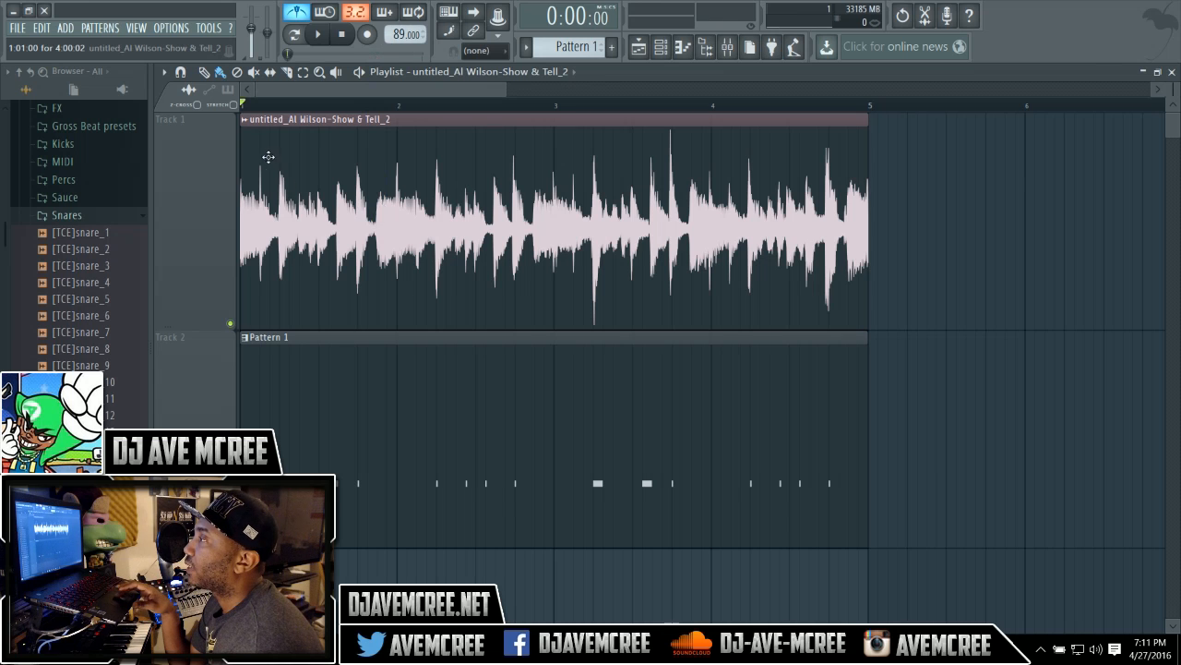
{"action": "right_click", "coordinate": [246, 128]}
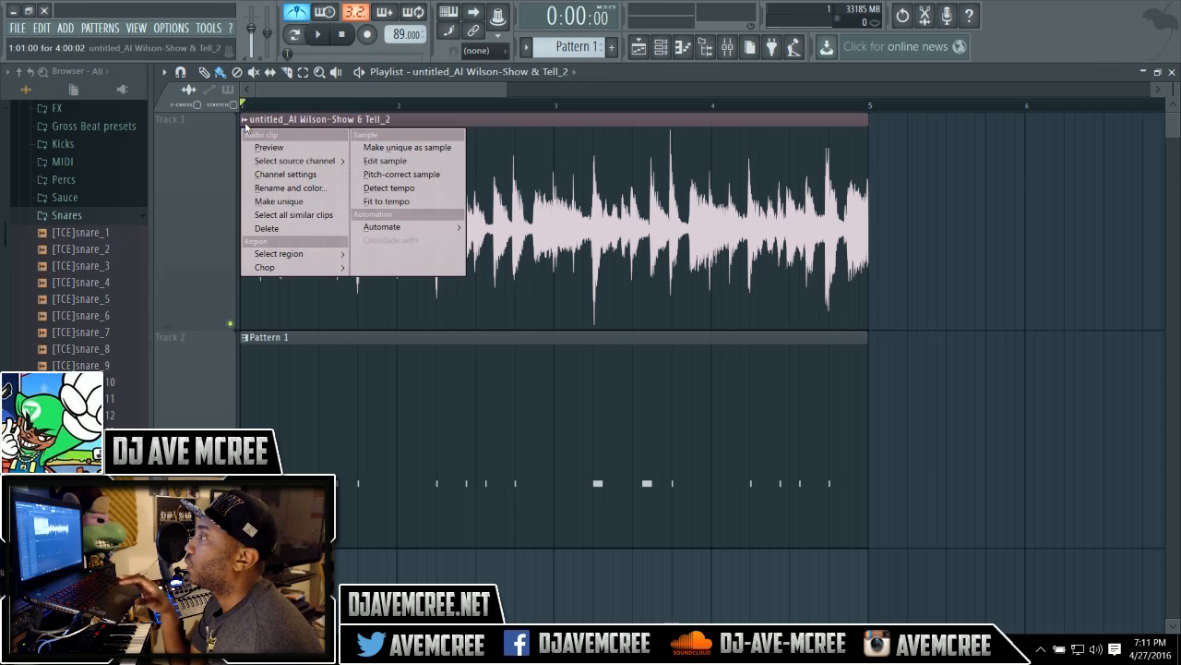
{"action": "left_click", "coordinate": [373, 203]}
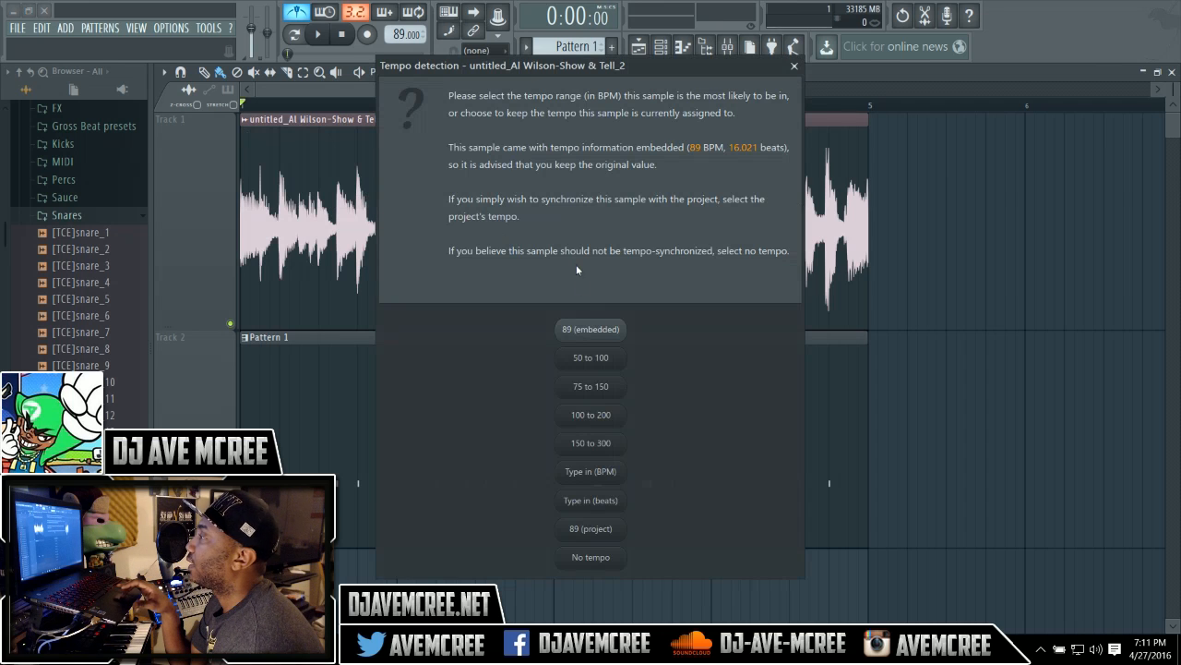
{"action": "left_click", "coordinate": [591, 330]}
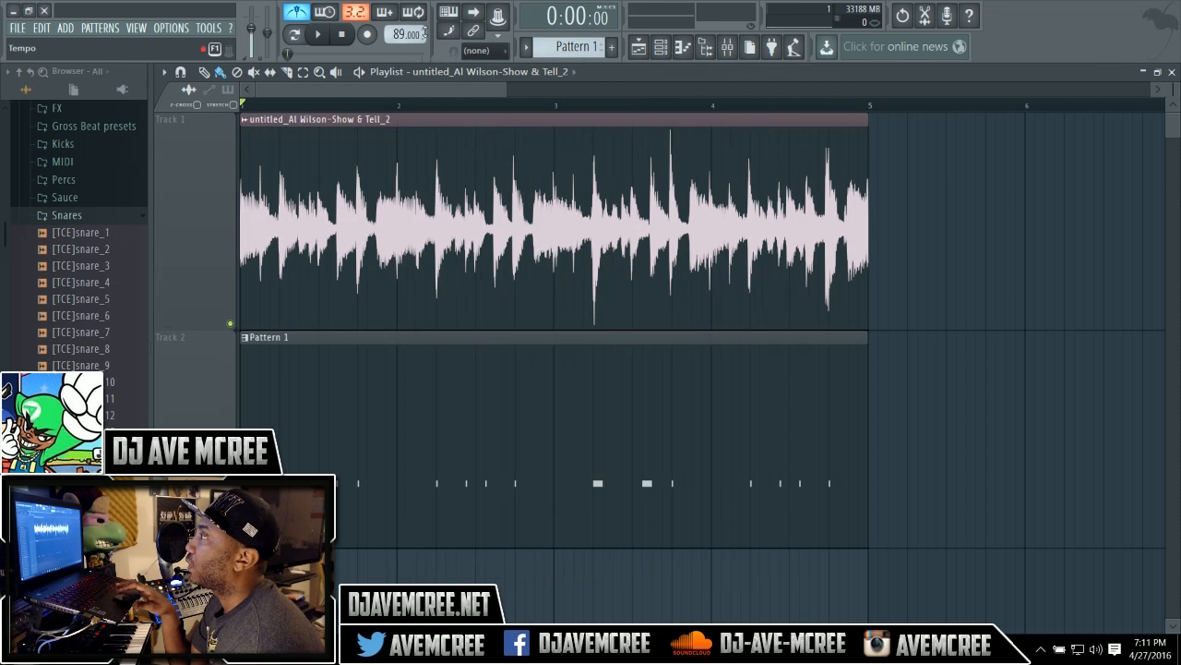
Raise the project tempo to 94 BPM, restretching all channels, and play the song back.
{"action": "mouse_move", "coordinate": [397, 34]}
{"action": "left_mouse_down"}
{"action": "mouse_move", "coordinate": [397, 24]}
{"action": "mouse_move", "coordinate": [401, 35]}
{"action": "left_mouse_up"}
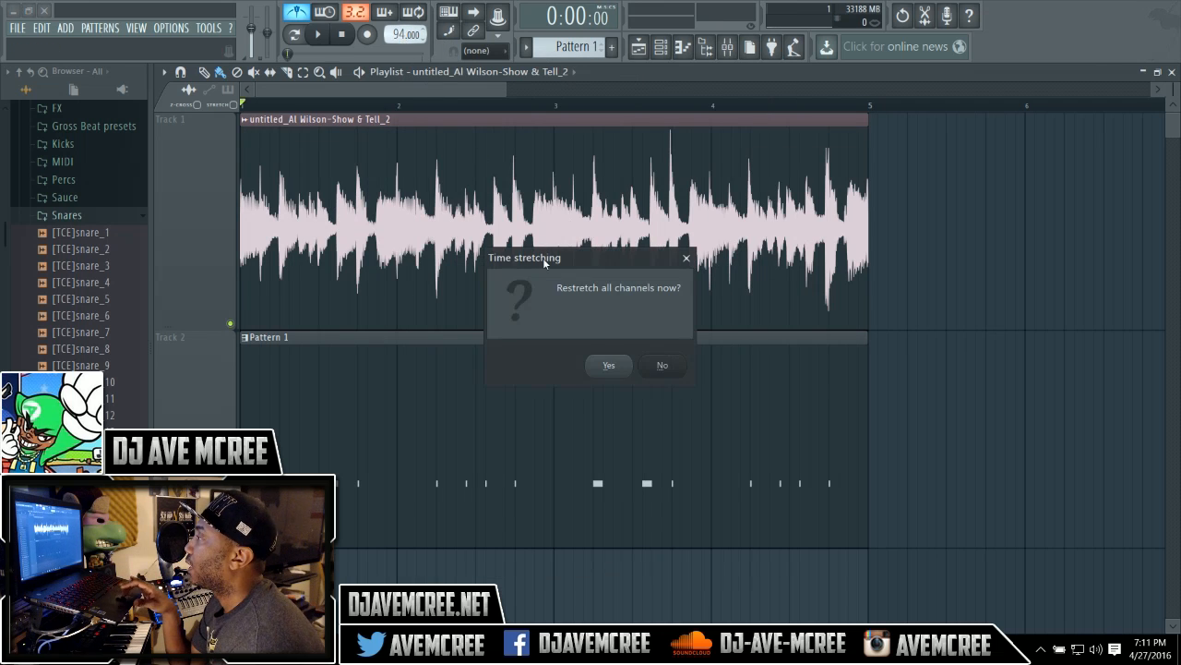
{"action": "left_click", "coordinate": [609, 368]}
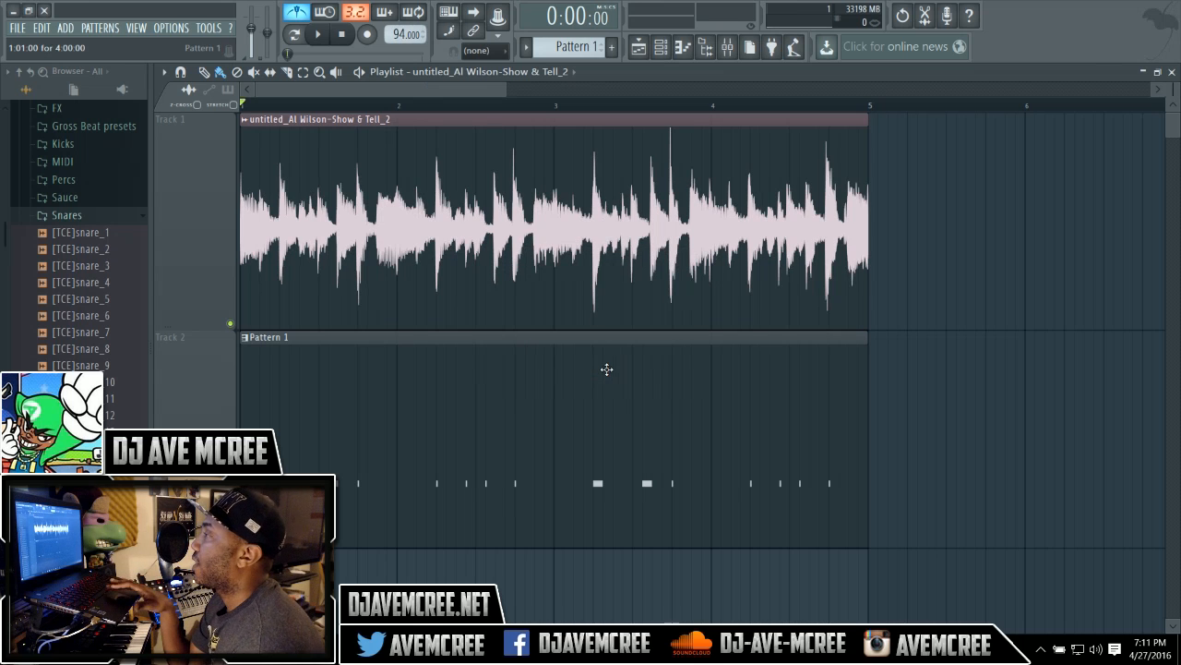
{"action": "key", "text": "space"}
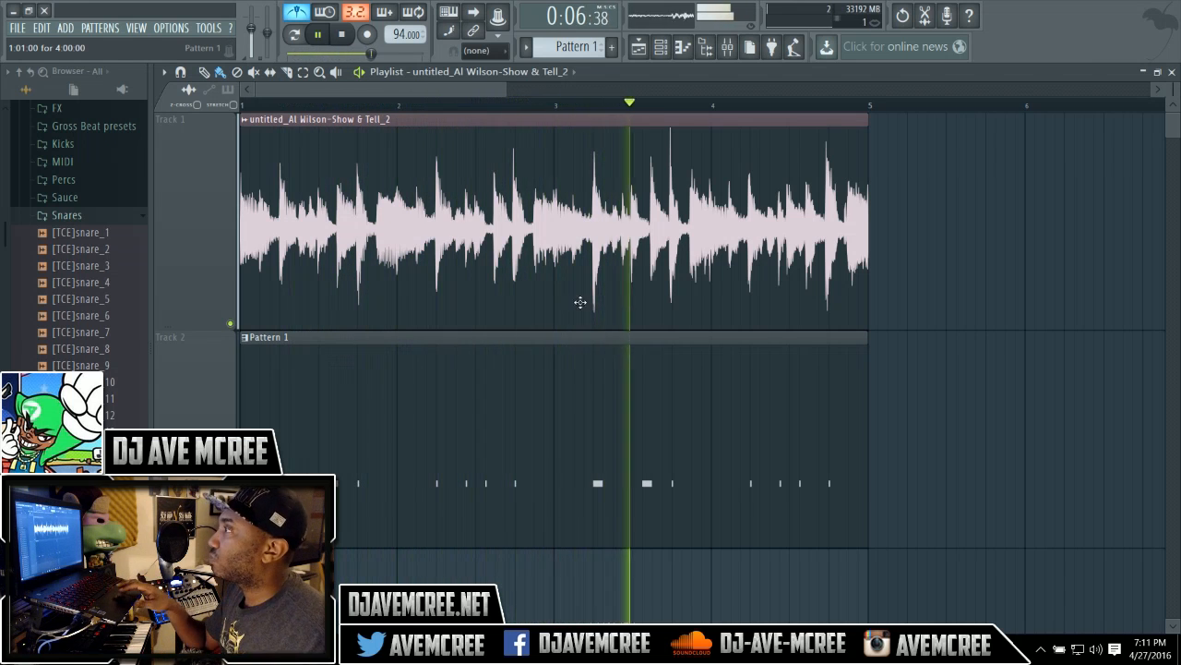
{"action": "left_click", "coordinate": [299, 13]}
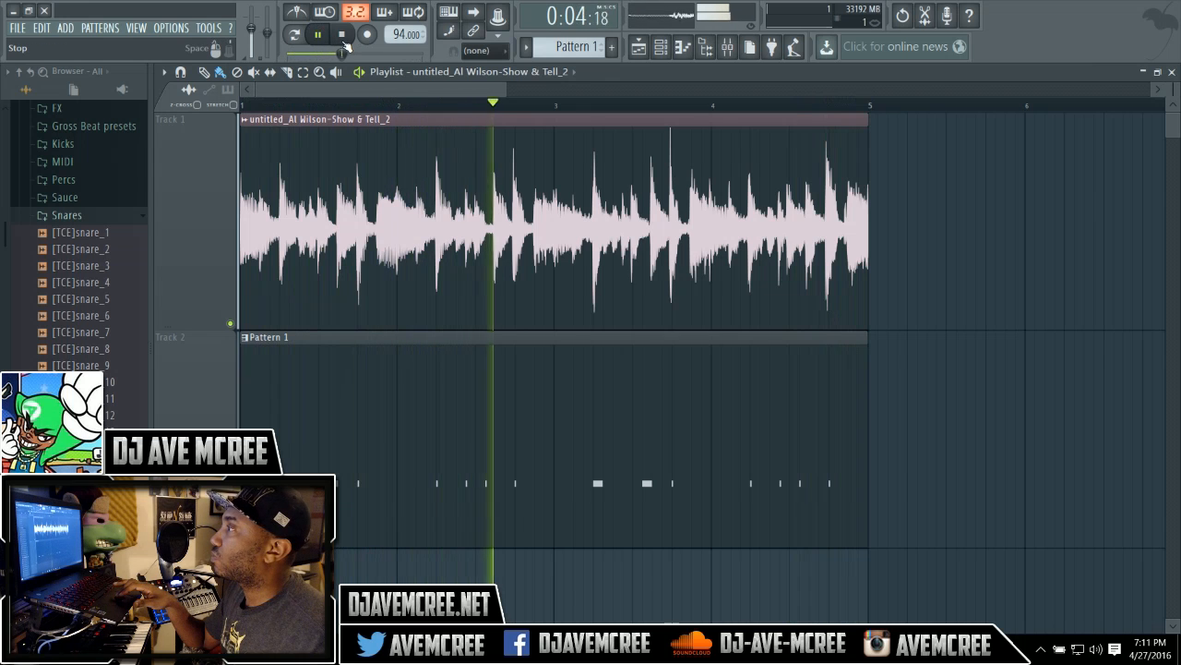
{"action": "left_click", "coordinate": [343, 41]}
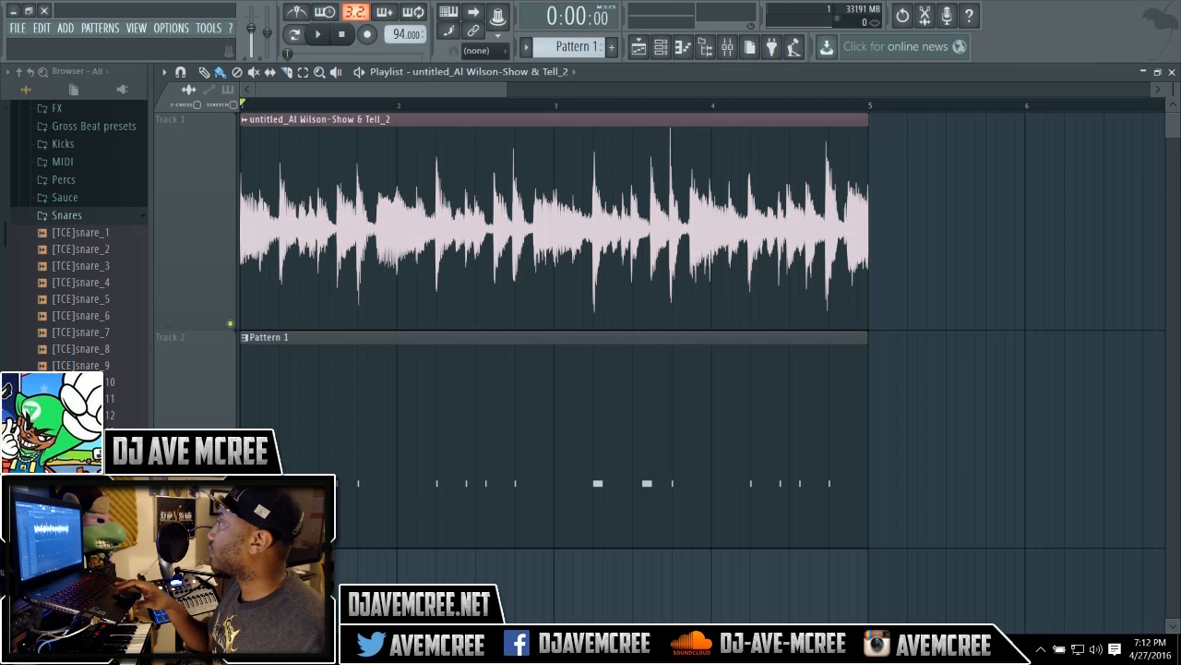
Load the [TCE]kick_4 sample from the Kicks folder into the Kick channel of the channel rack.
{"action": "left_click", "coordinate": [1172, 71]}
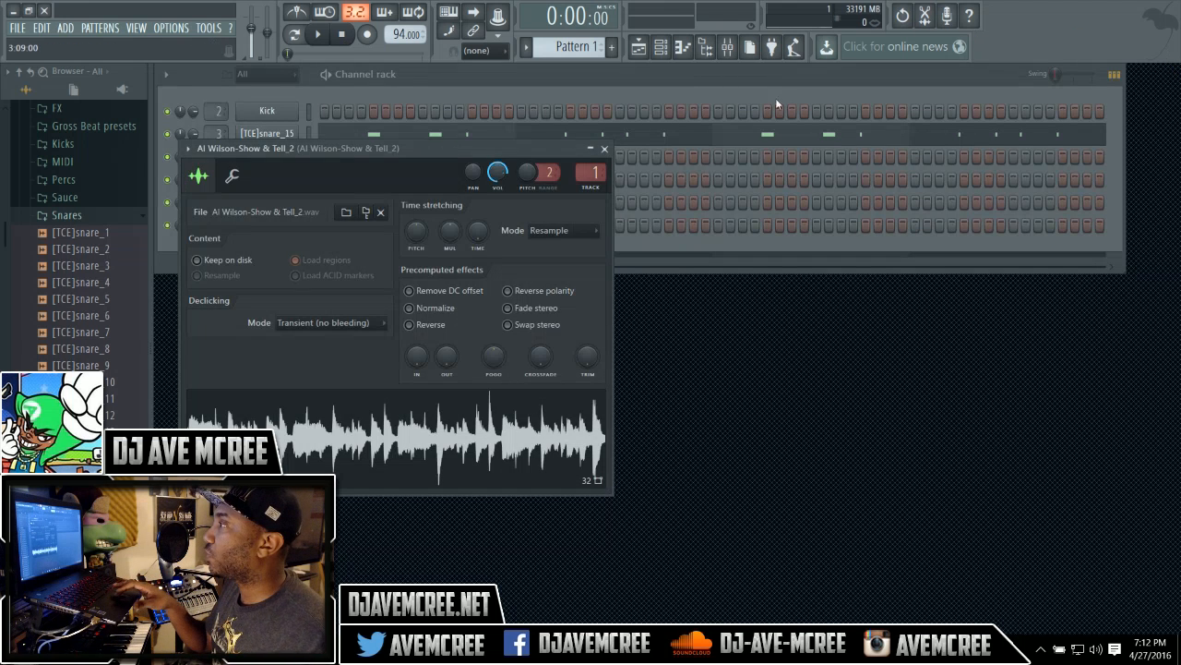
{"action": "left_click", "coordinate": [715, 85]}
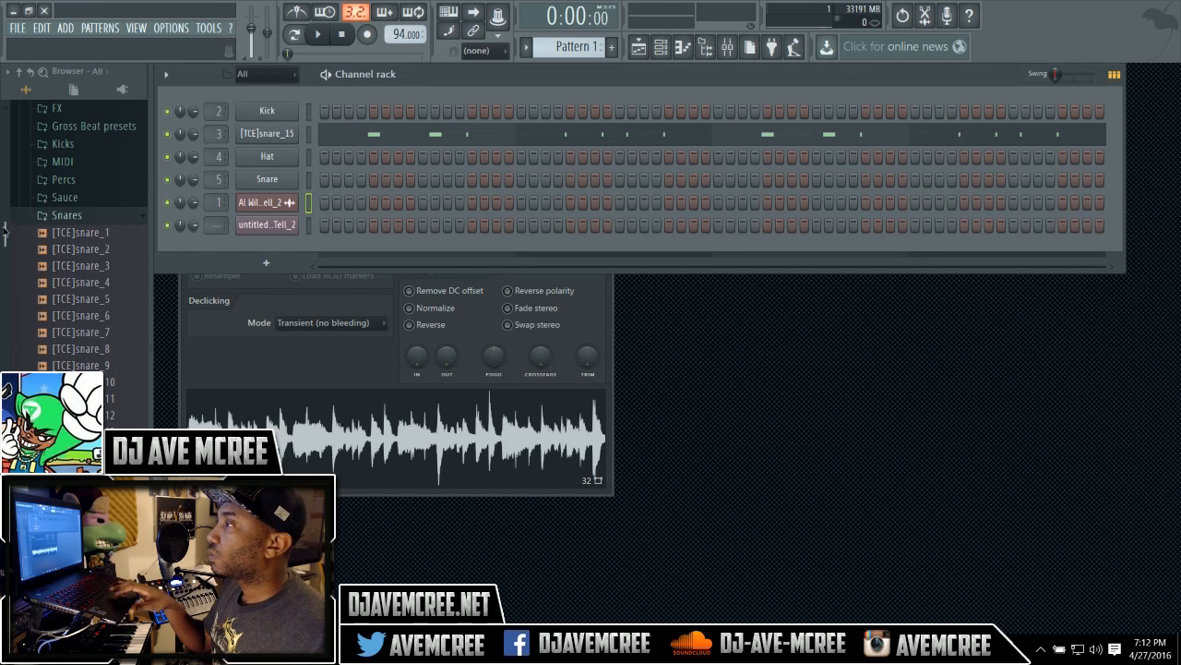
{"action": "scroll", "coordinate": [4, 230], "scroll_direction": "up", "scroll_amount": 5}
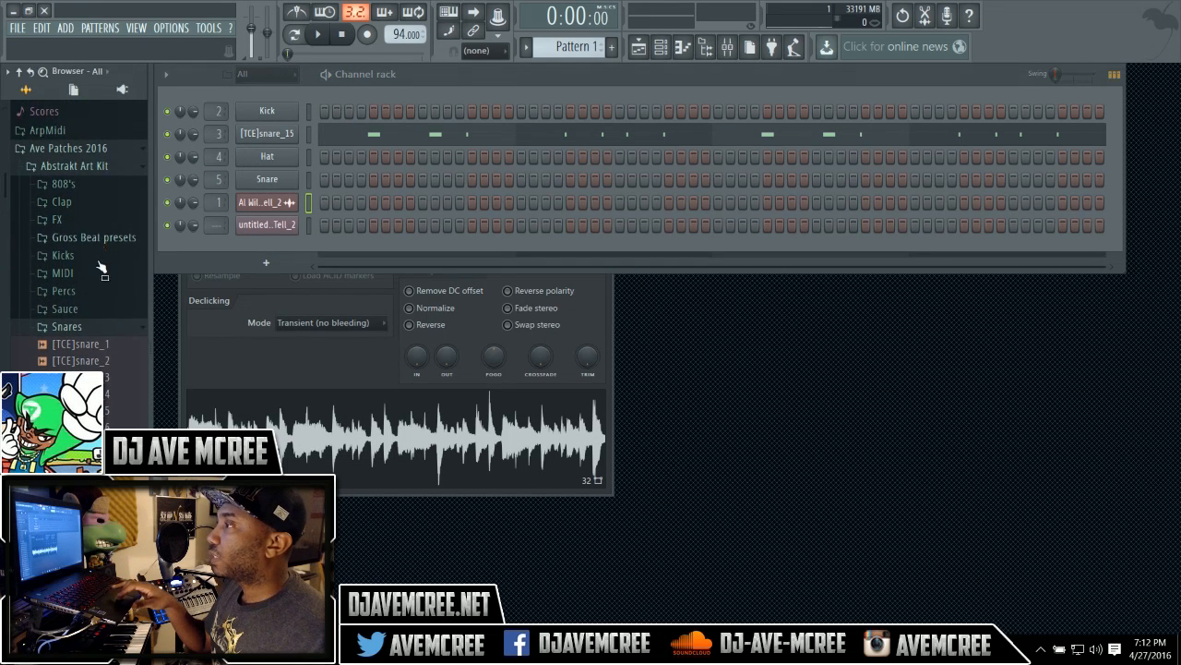
{"action": "left_click", "coordinate": [99, 260]}
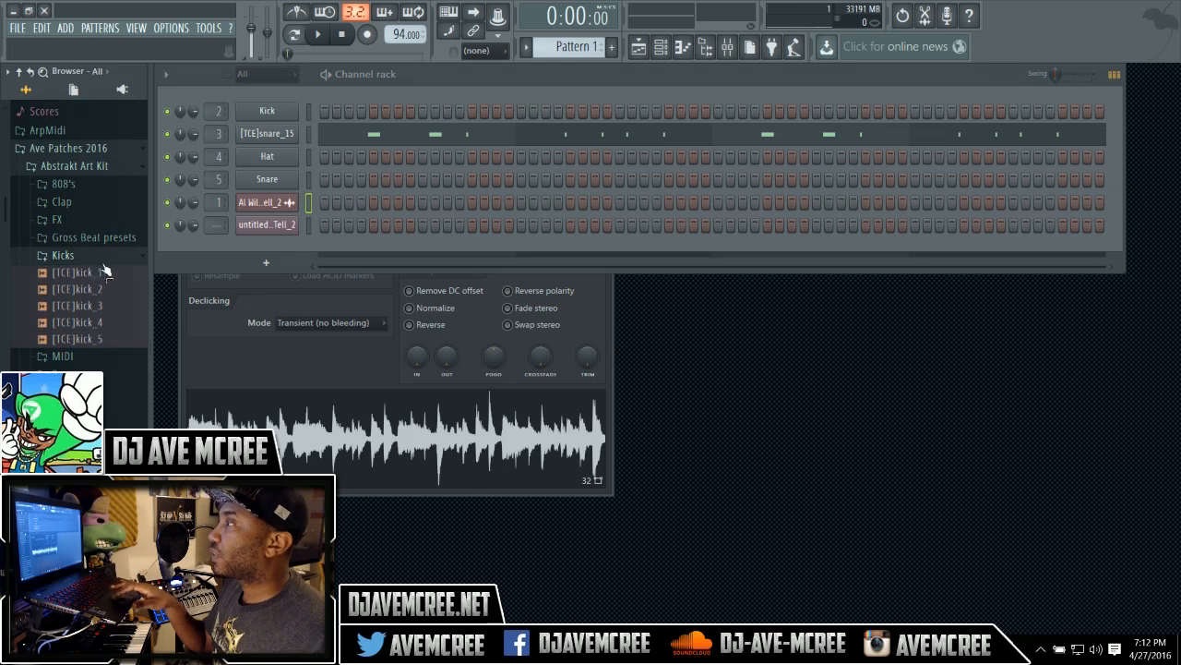
{"action": "left_click", "coordinate": [308, 111]}
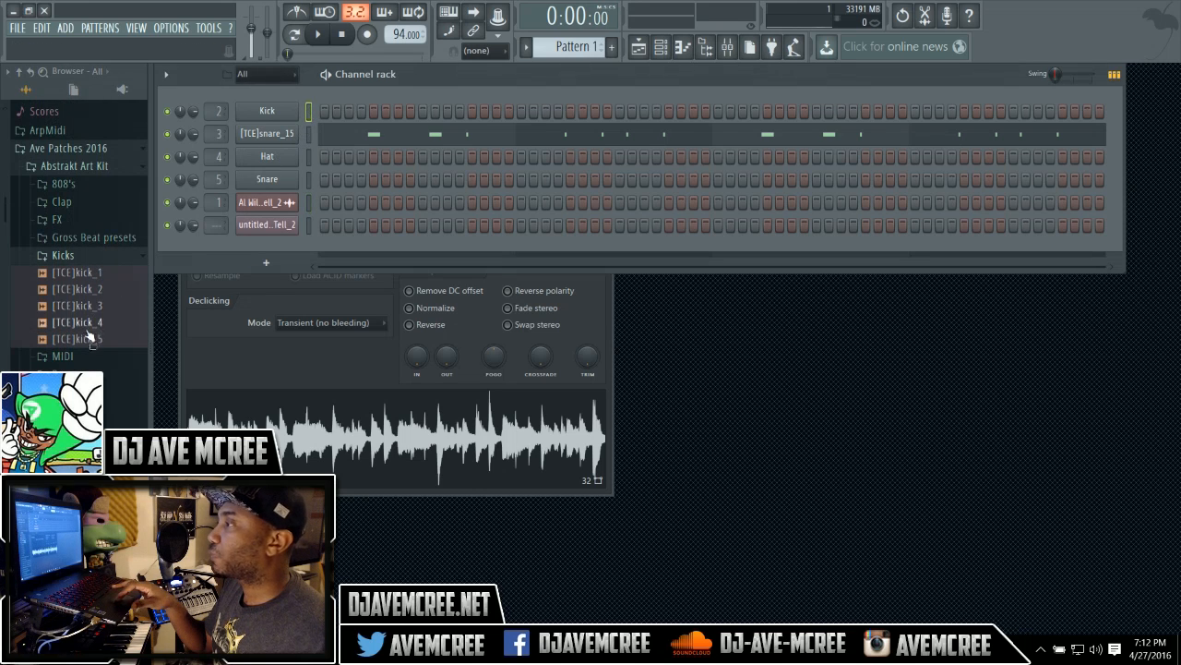
{"action": "left_click_drag", "start_coordinate": [88, 325], "coordinate": [289, 111]}
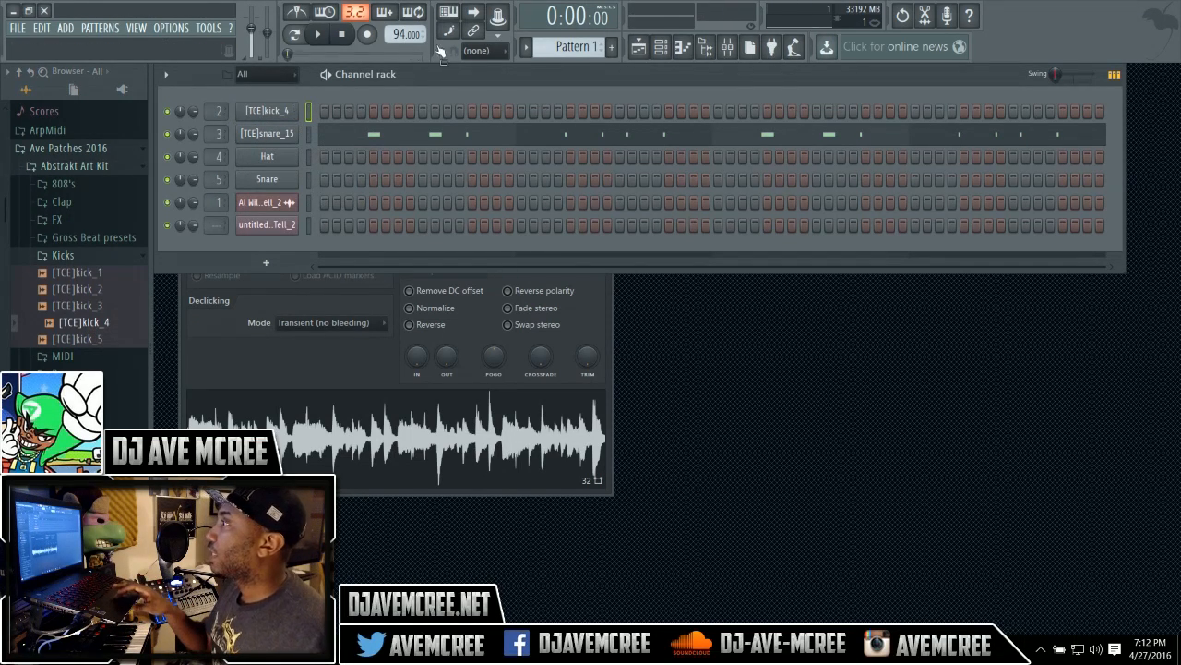
Set snap to 1/4 beat, record a live kick pattern on the [TCE]kick_4 channel, and open it in the piano roll.
{"action": "left_click", "coordinate": [481, 51]}
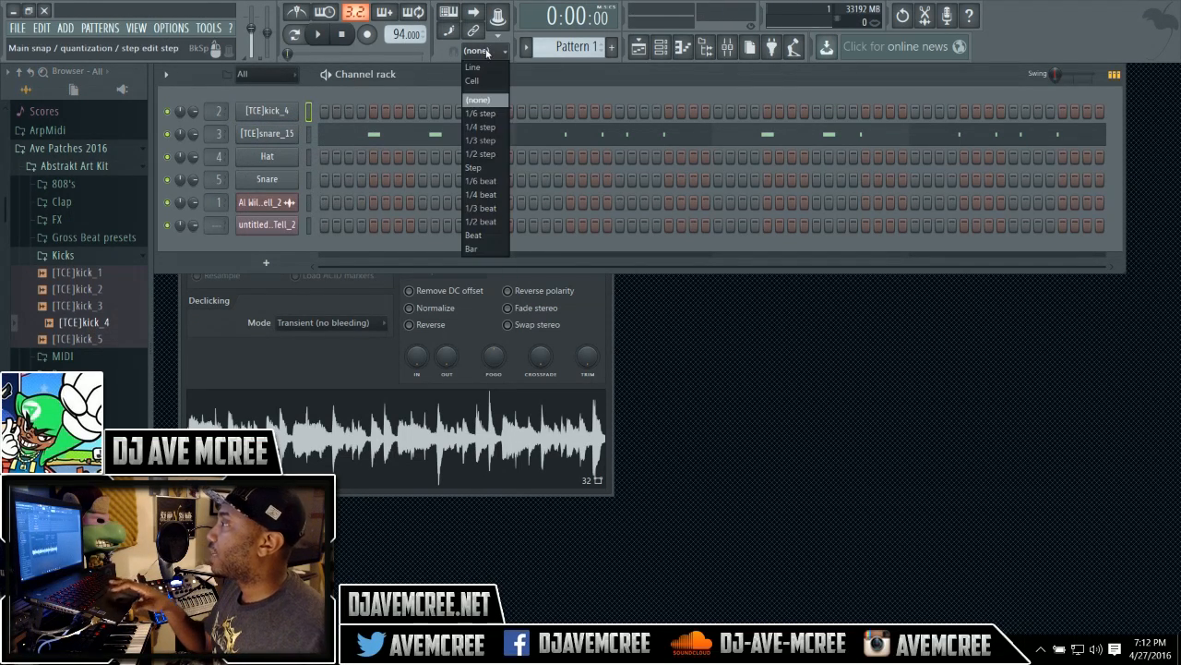
{"action": "left_click", "coordinate": [484, 194]}
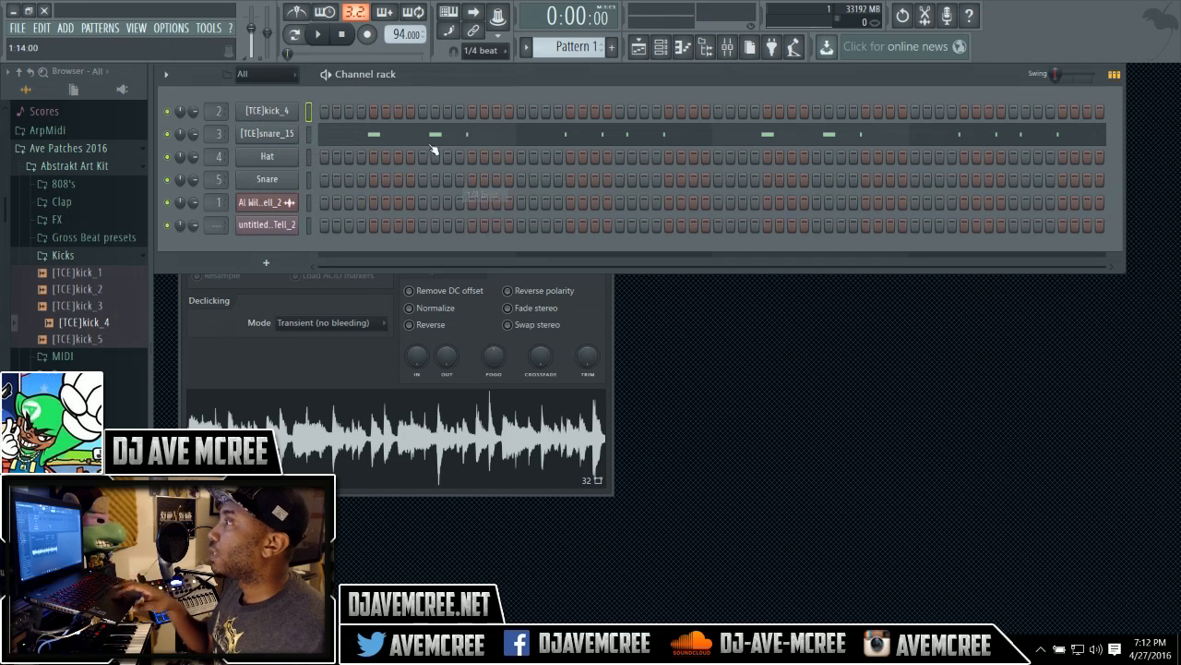
{"action": "key", "text": "r"}
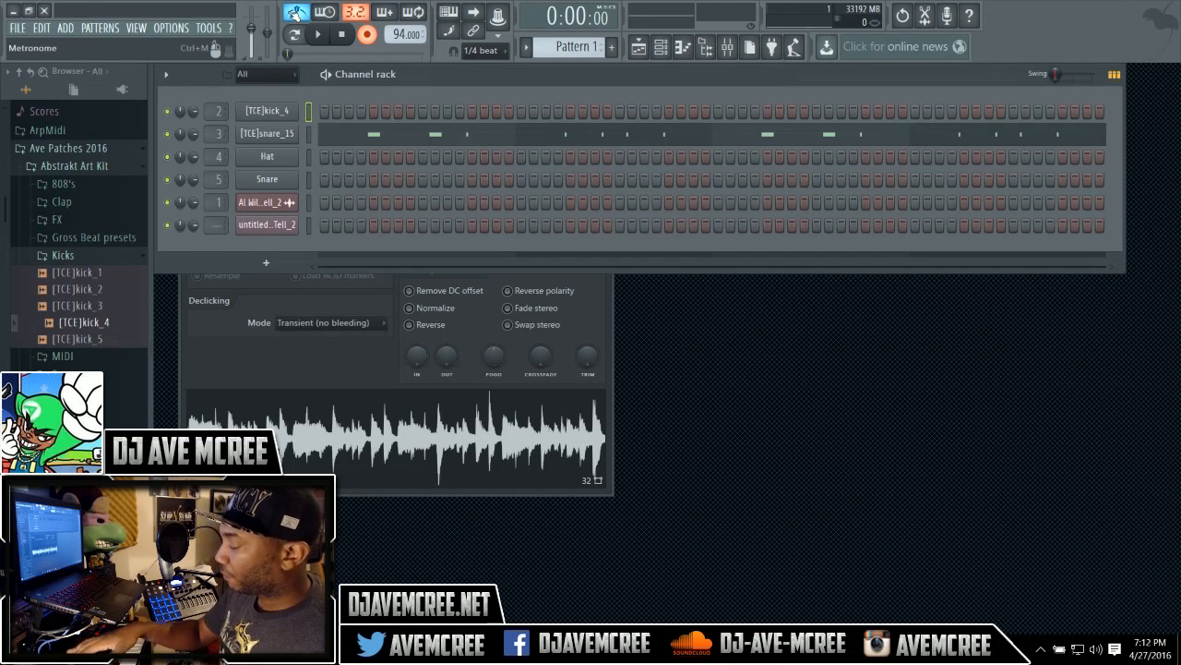
{"action": "key", "text": "space"}
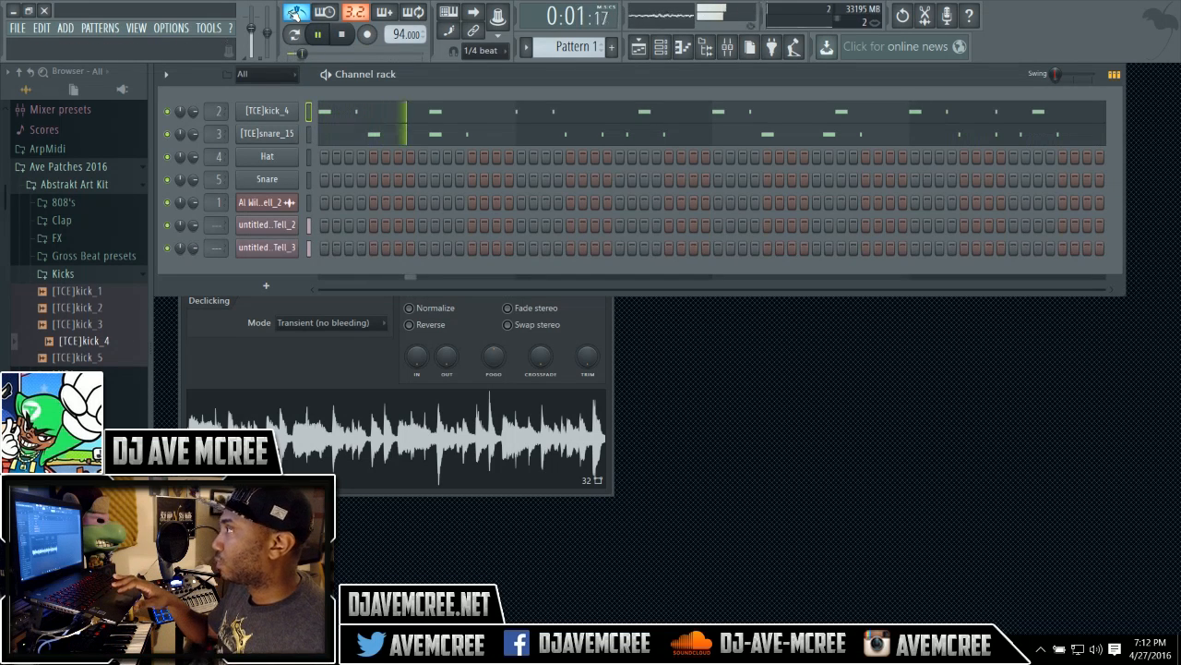
{"action": "left_click", "coordinate": [410, 118]}
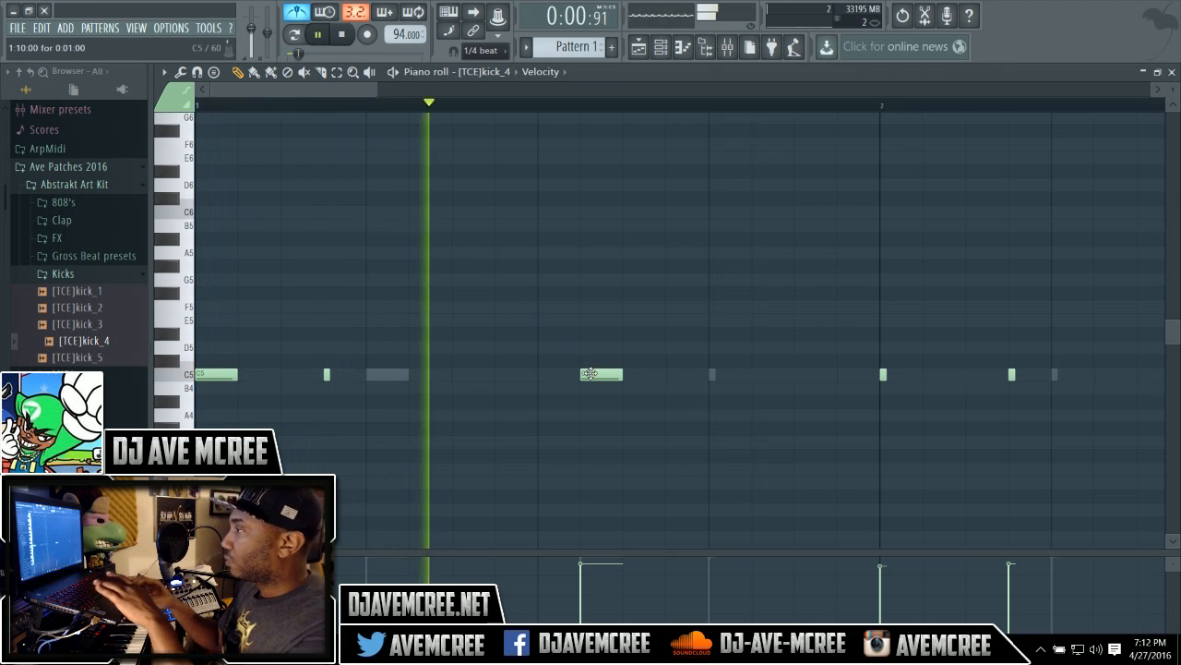
Delete one kick note from the [TCE]kick_4 pattern in the piano roll and close it.
{"action": "right_click", "coordinate": [589, 372]}
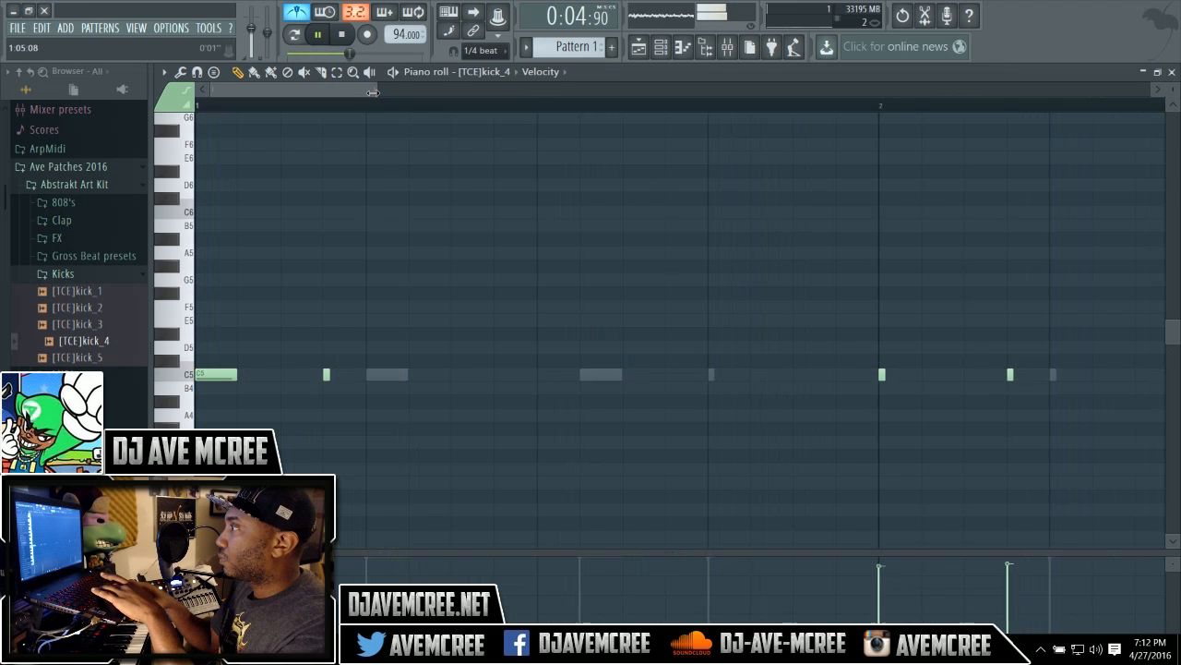
{"action": "left_click_drag", "start_coordinate": [378, 92], "coordinate": [360, 92]}
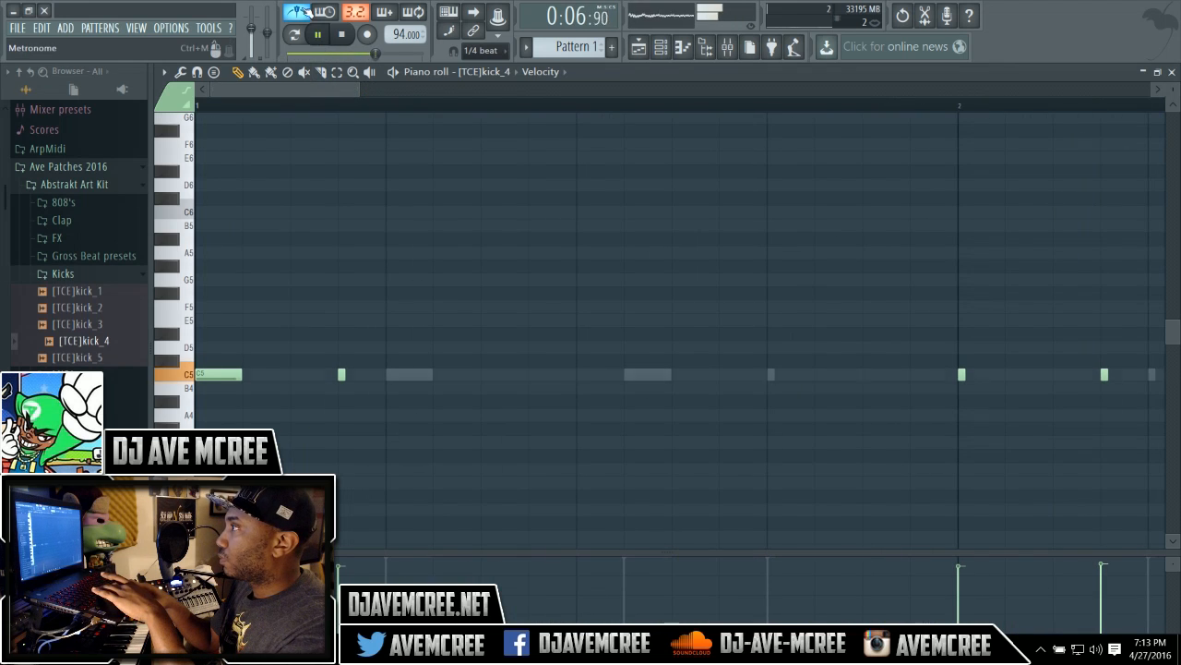
{"action": "left_click_drag", "start_coordinate": [318, 91], "coordinate": [709, 93]}
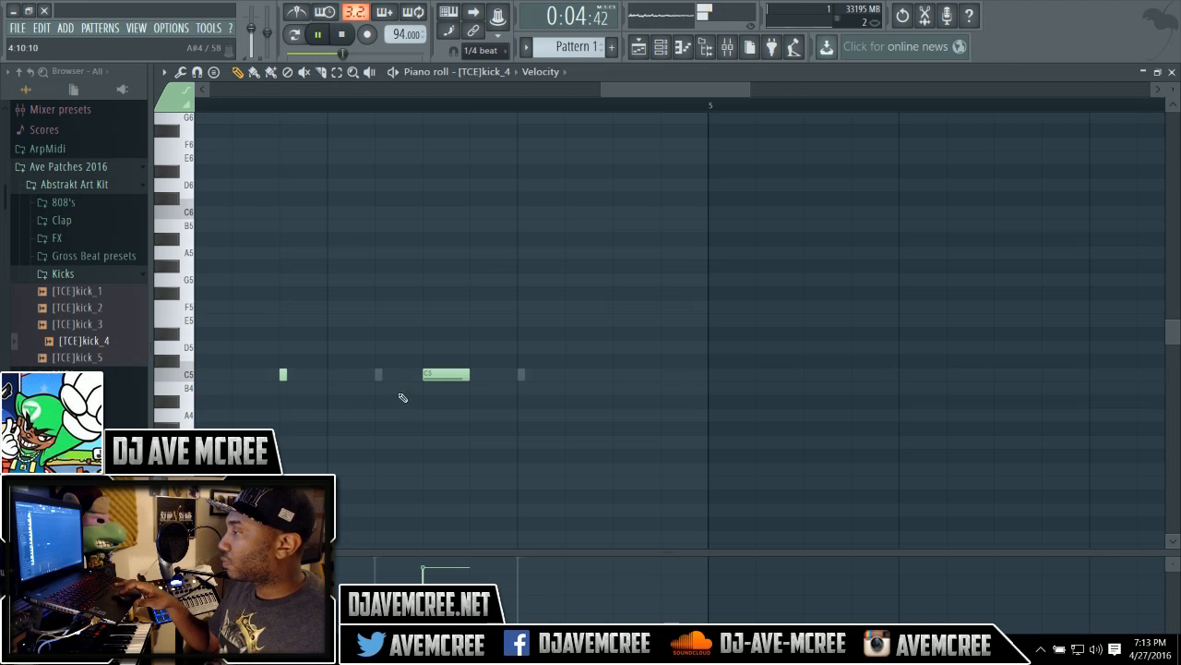
{"action": "left_click_drag", "start_coordinate": [655, 81], "coordinate": [602, 76]}
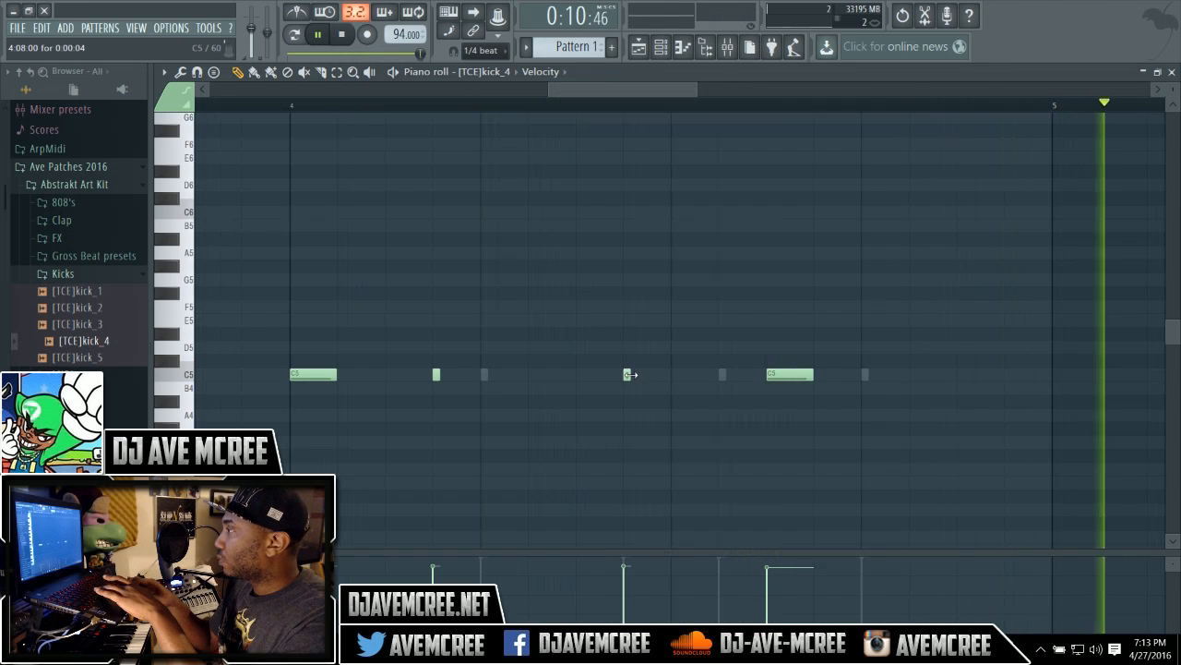
{"action": "left_click", "coordinate": [1169, 73]}
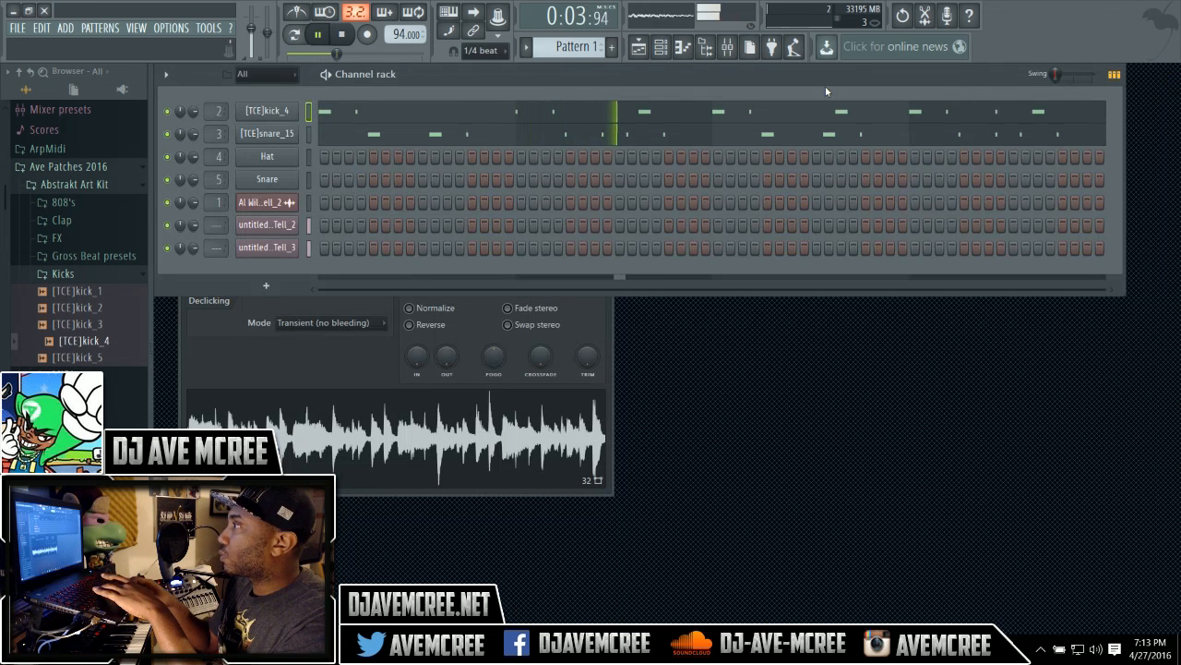
Delete the extra untitled_Al Wilson-Show & Tell_3 audio clip from Track 3 of the playlist.
{"action": "left_click", "coordinate": [638, 46]}
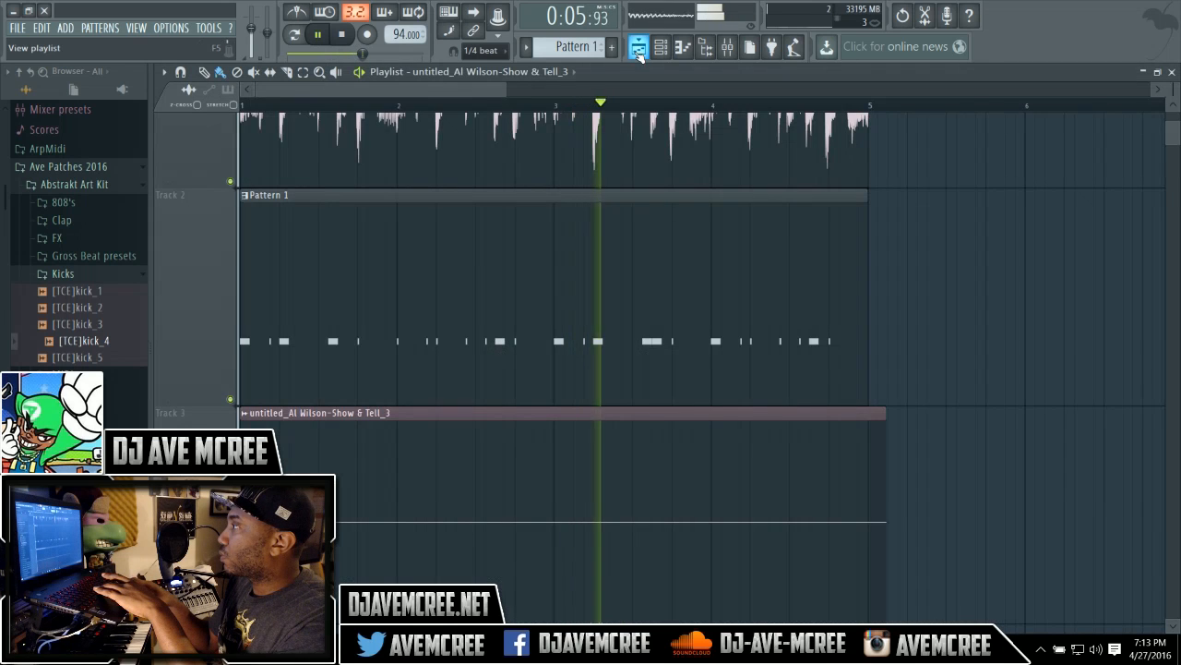
{"action": "right_click", "coordinate": [650, 423]}
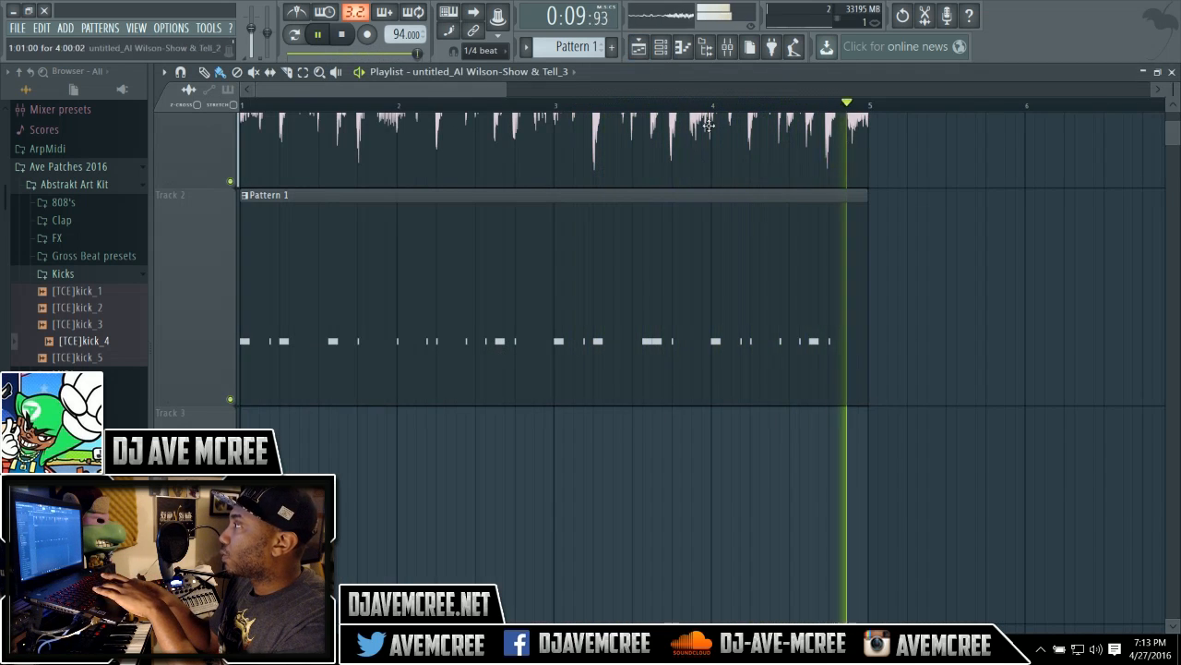
Inspect the mixer insert for the song, then play back the song with the kick pattern in the playlist.
{"action": "left_click", "coordinate": [728, 48]}
{"action": "left_click", "coordinate": [727, 49]}
{"action": "key", "text": "space"}
{"action": "left_click", "coordinate": [728, 49]}
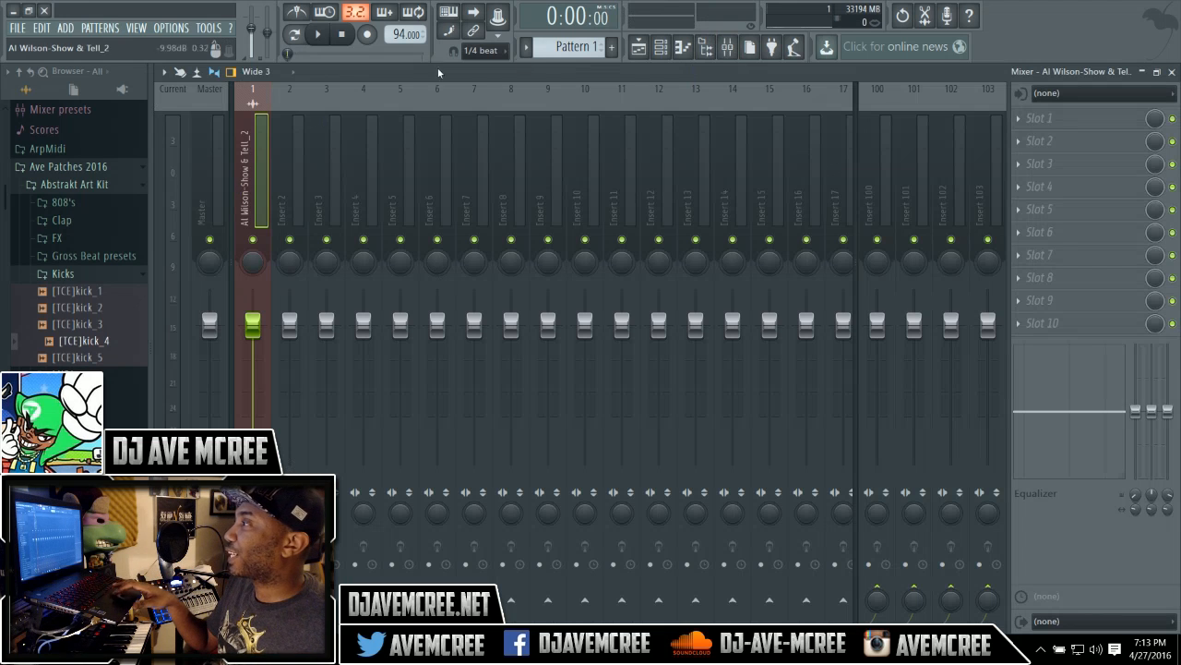
{"action": "left_click", "coordinate": [1171, 73]}
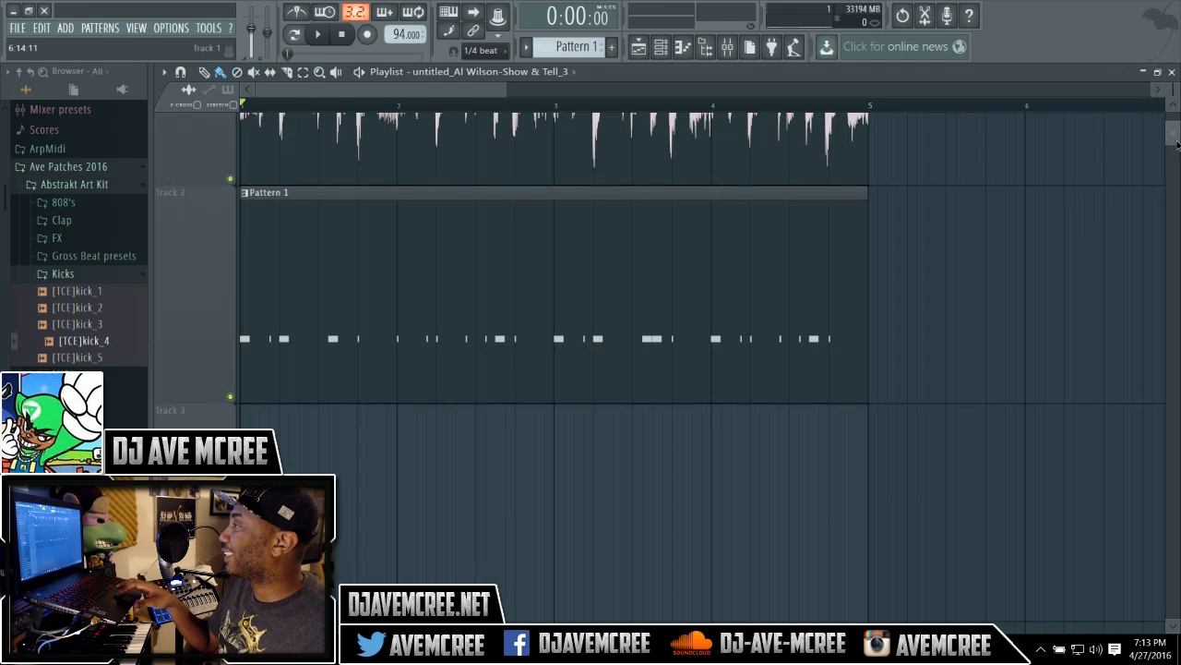
{"action": "left_click_drag", "start_coordinate": [1178, 147], "coordinate": [1178, 108]}
{"action": "key", "text": "space"}
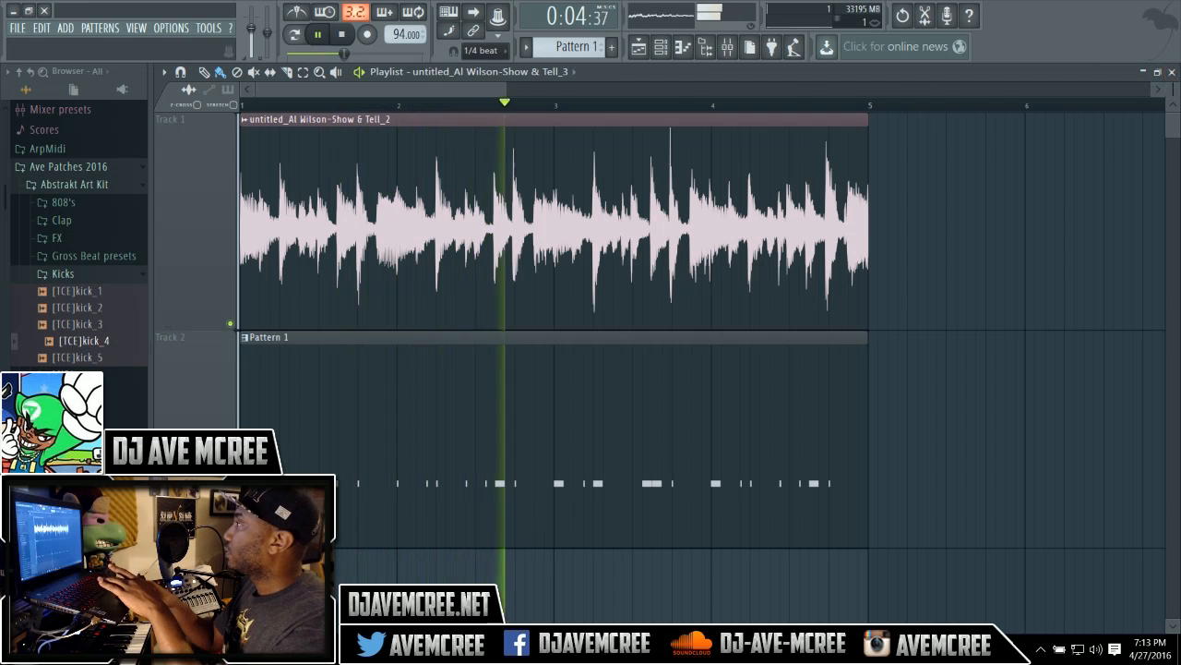
Enable Cut itself on both the [TCE]kick_4 and [TCE]snare_15 channels in the channel rack.
{"action": "left_click", "coordinate": [1173, 73]}
{"action": "key", "text": "space"}
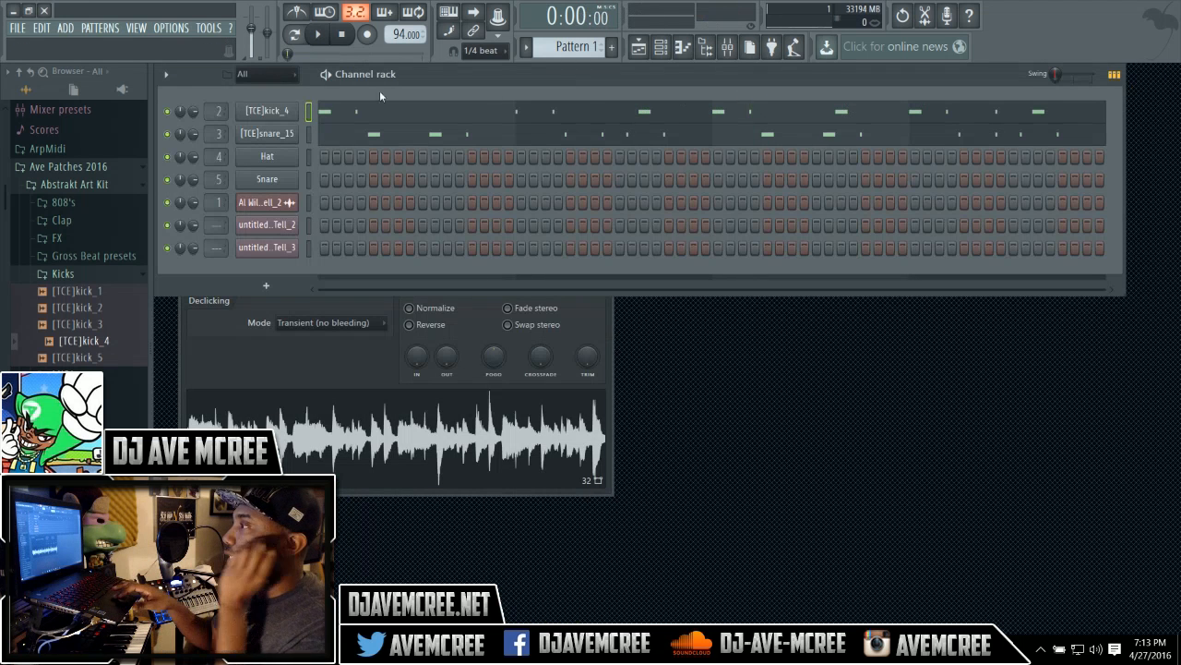
{"action": "right_click", "coordinate": [289, 110]}
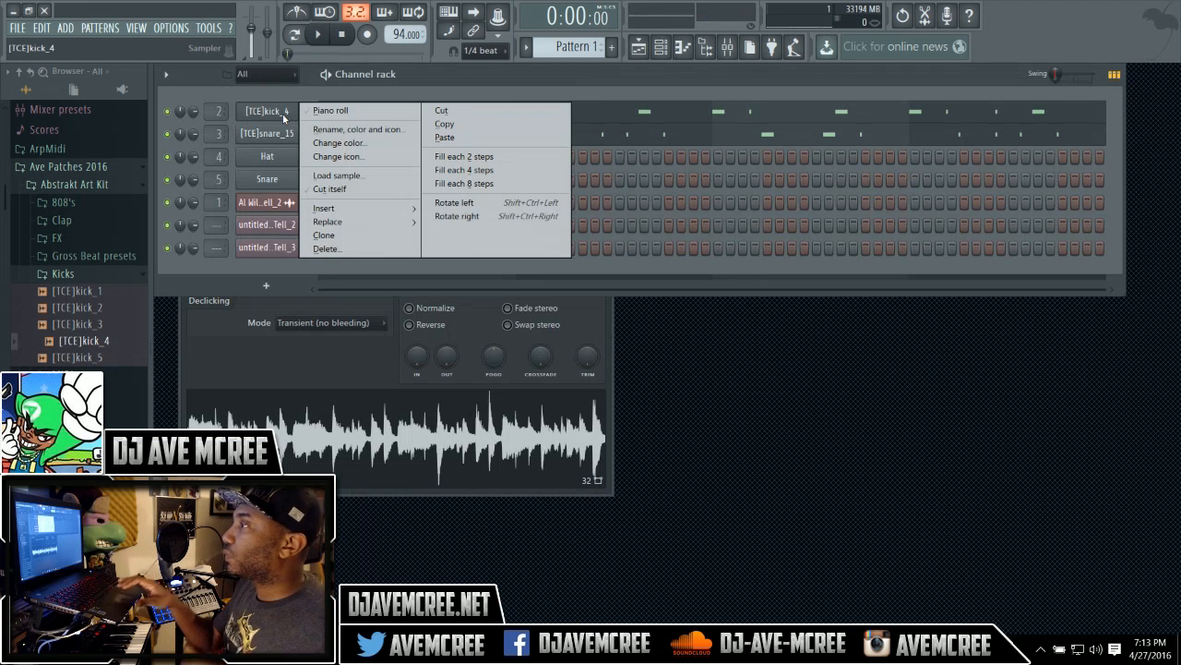
{"action": "left_click", "coordinate": [310, 189]}
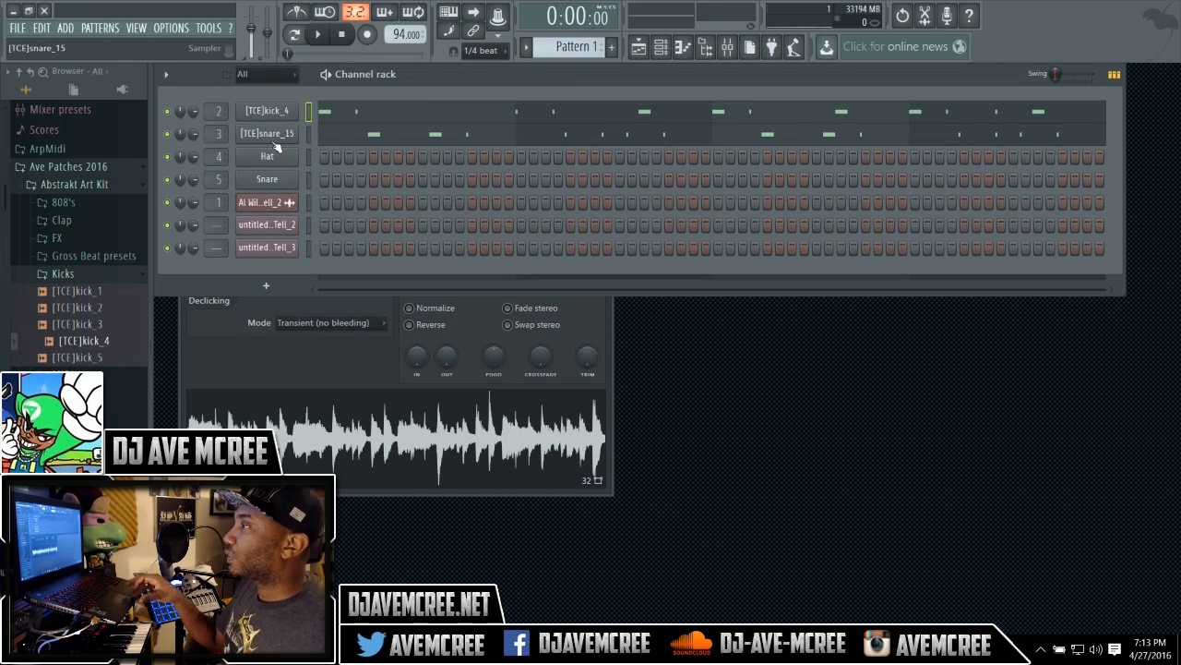
{"action": "right_click", "coordinate": [271, 138]}
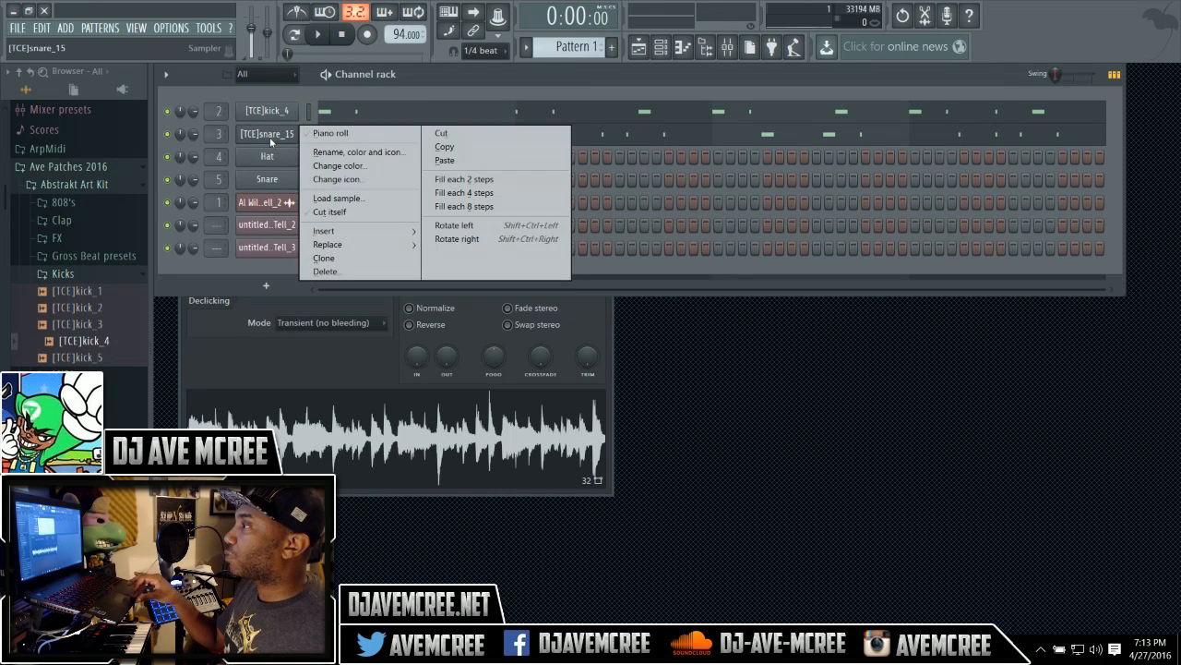
{"action": "left_click", "coordinate": [304, 211]}
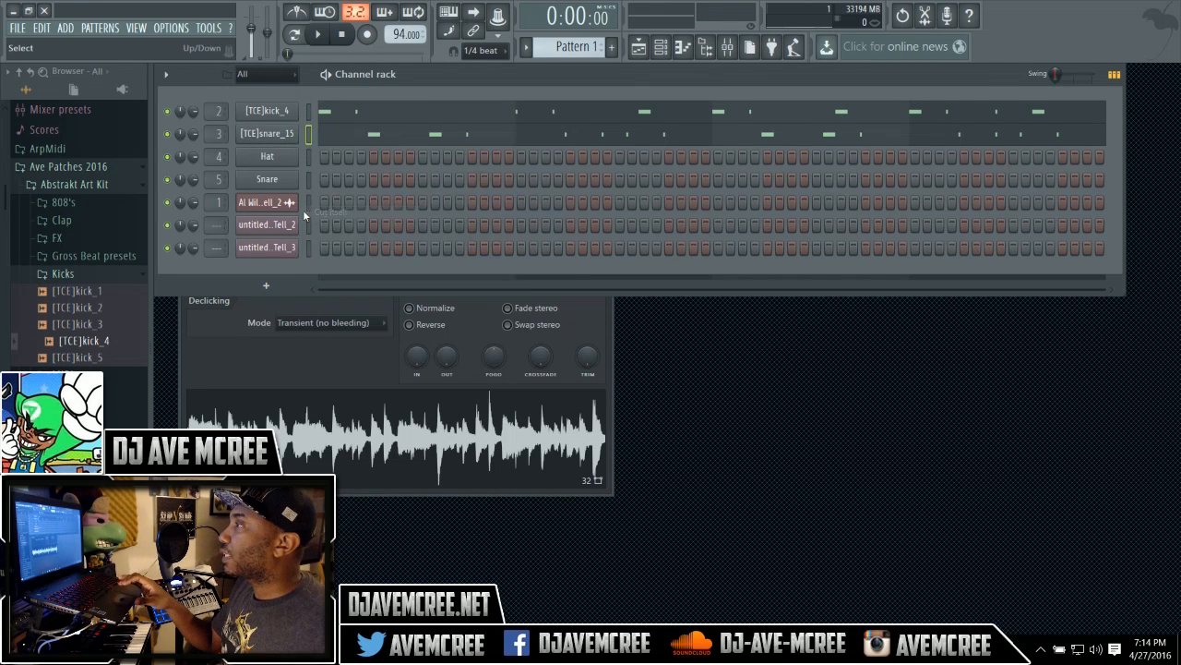
Set the snap to Line and play the pattern back.
{"action": "left_click", "coordinate": [475, 51]}
{"action": "left_click", "coordinate": [485, 63]}
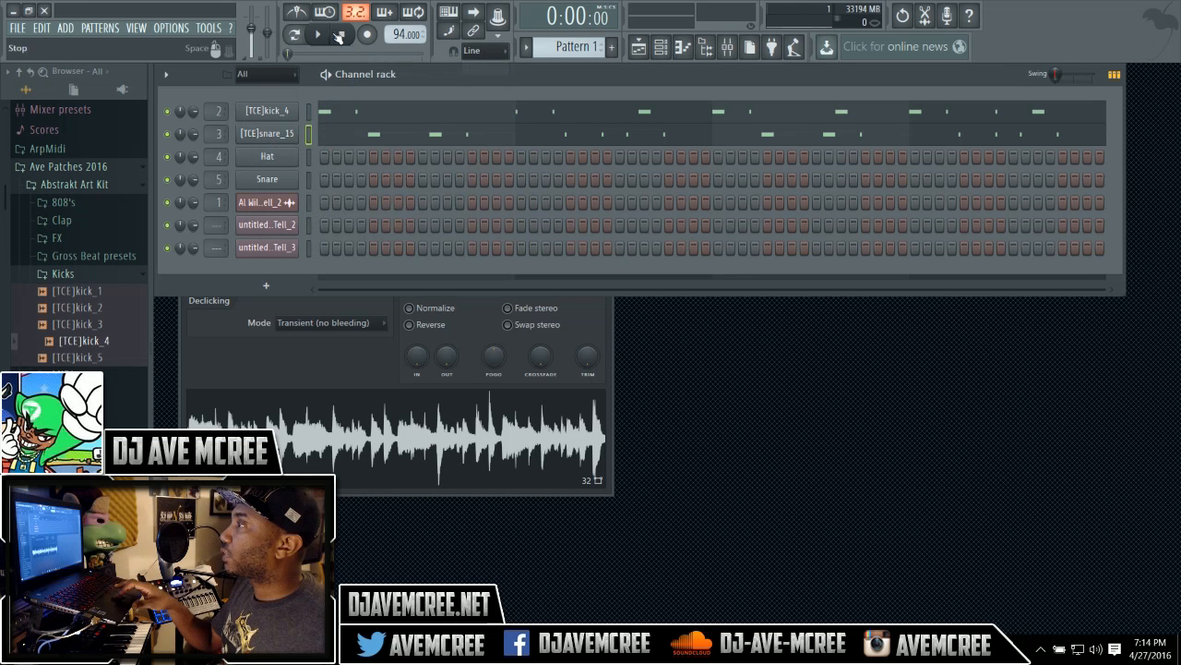
{"action": "left_click", "coordinate": [321, 34]}
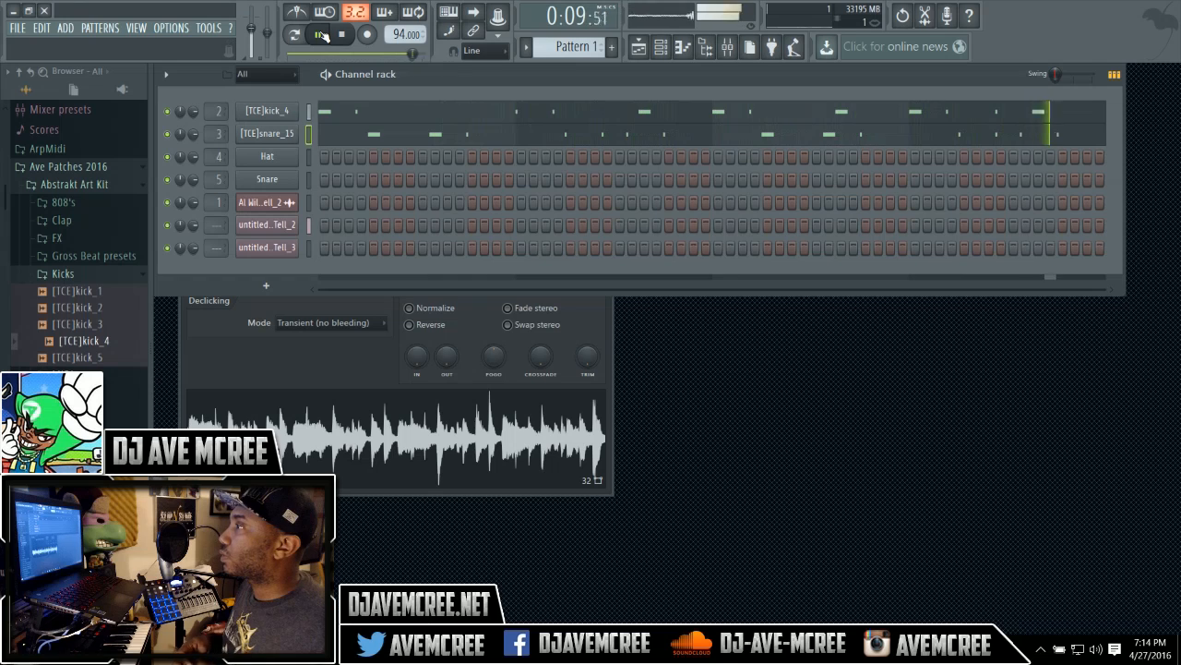
{"action": "left_click", "coordinate": [341, 41]}
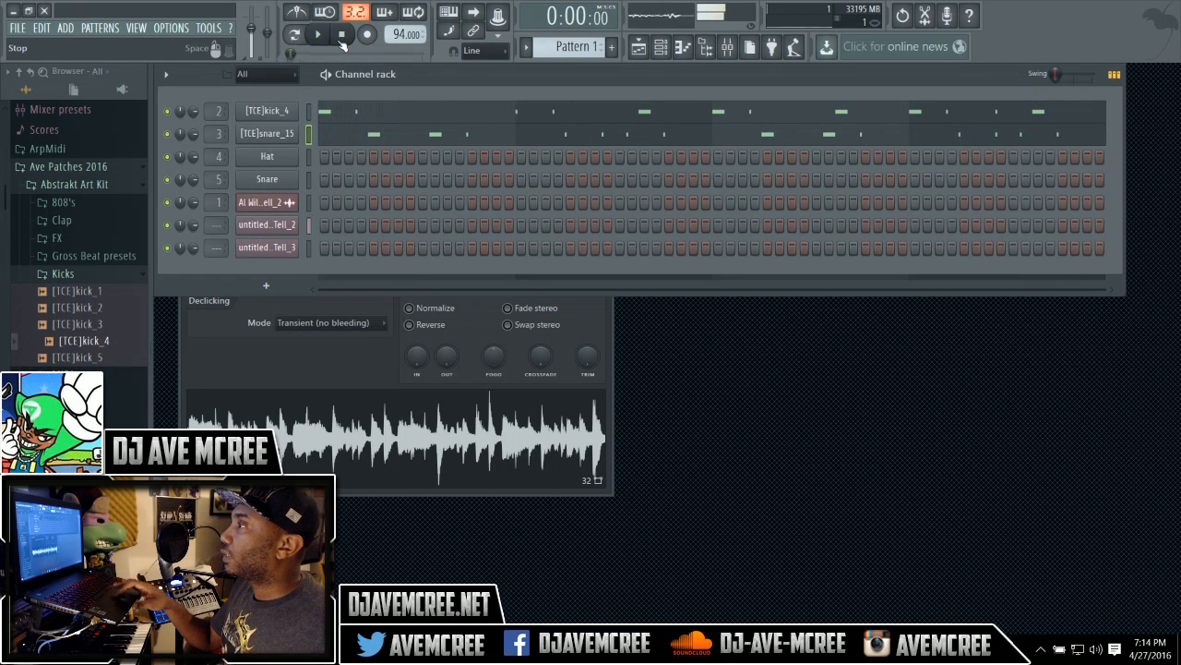
Reset the master volume to its default and play the song.
{"action": "right_click", "coordinate": [252, 30]}
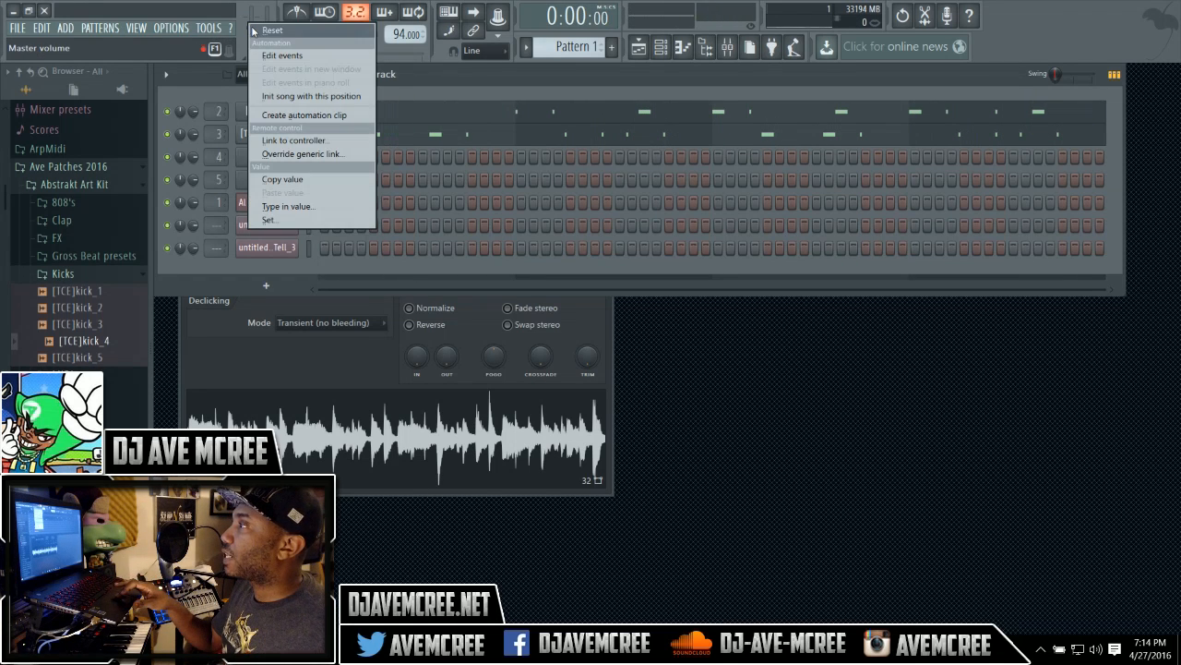
{"action": "left_click", "coordinate": [268, 32]}
{"action": "left_click", "coordinate": [319, 35]}
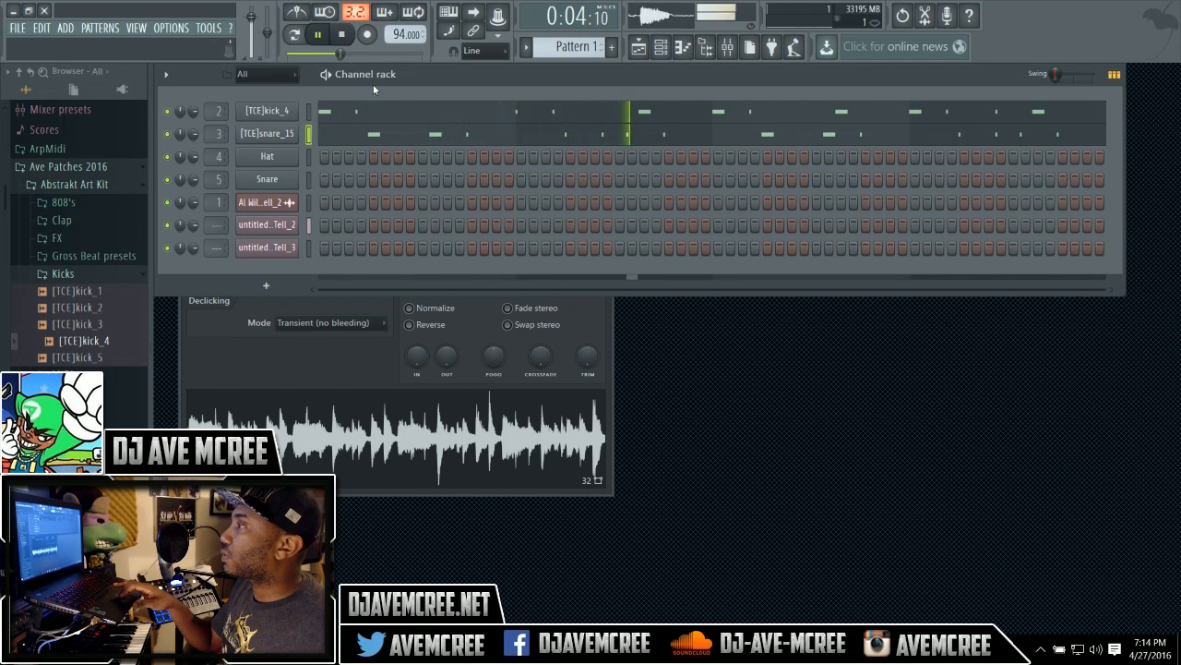
Set the project tempo back to 89 BPM, restretching all channels.
{"action": "left_click", "coordinate": [383, 109]}
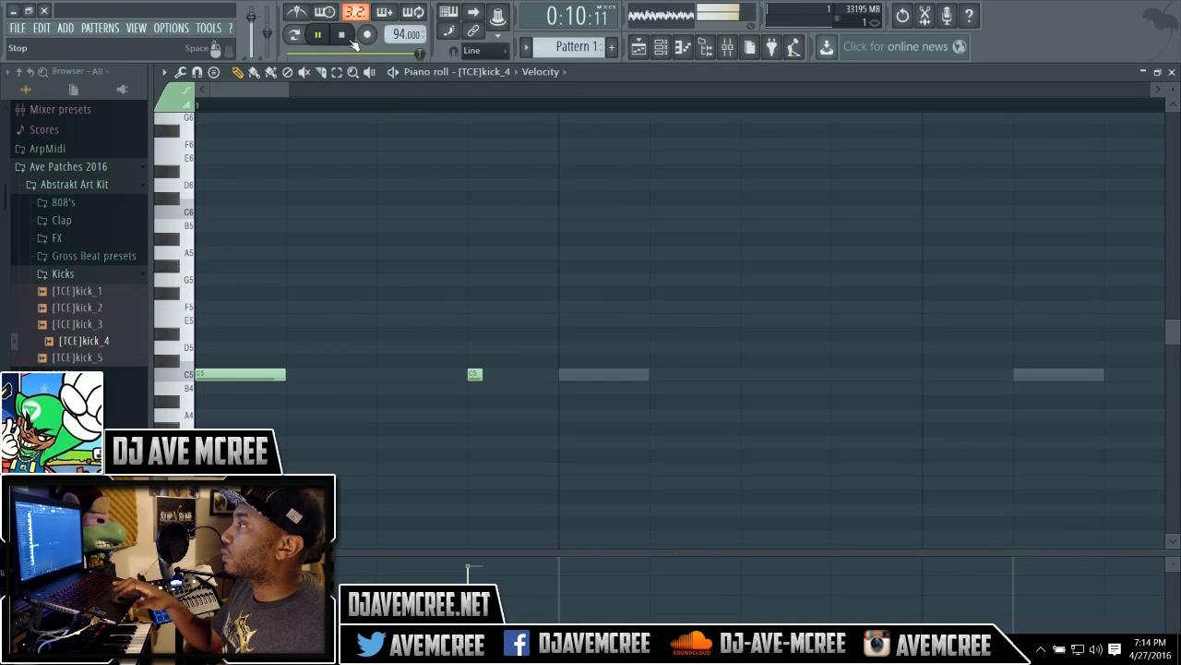
{"action": "left_click", "coordinate": [352, 42]}
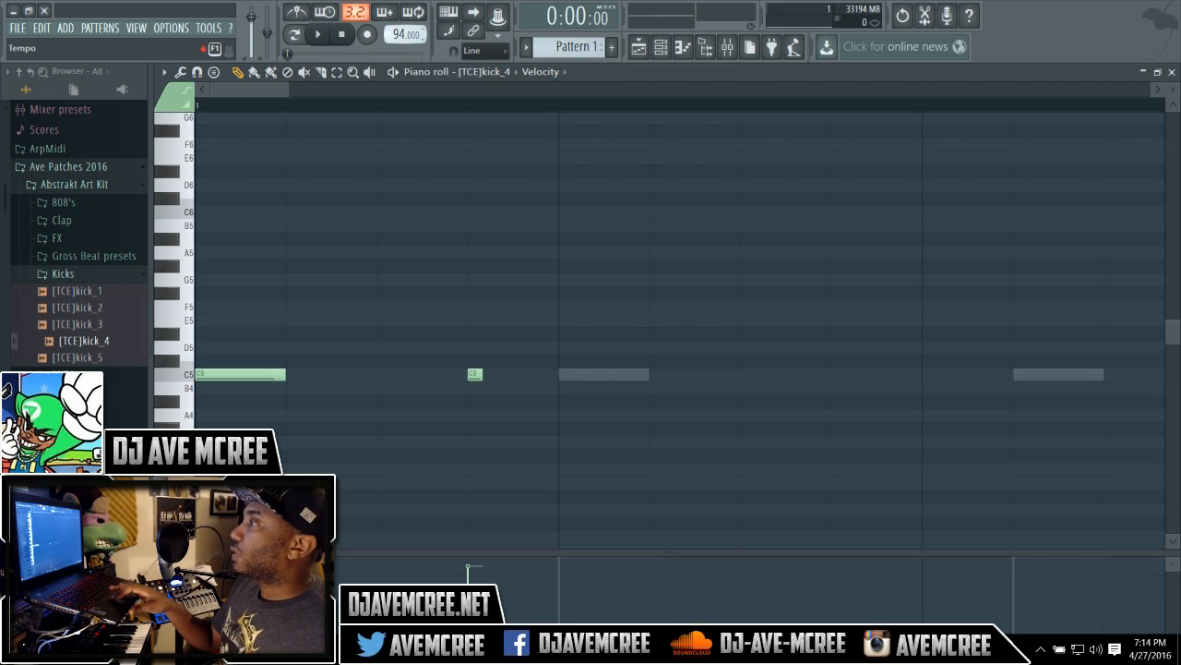
{"action": "left_click_drag", "start_coordinate": [397, 35], "coordinate": [397, 35]}
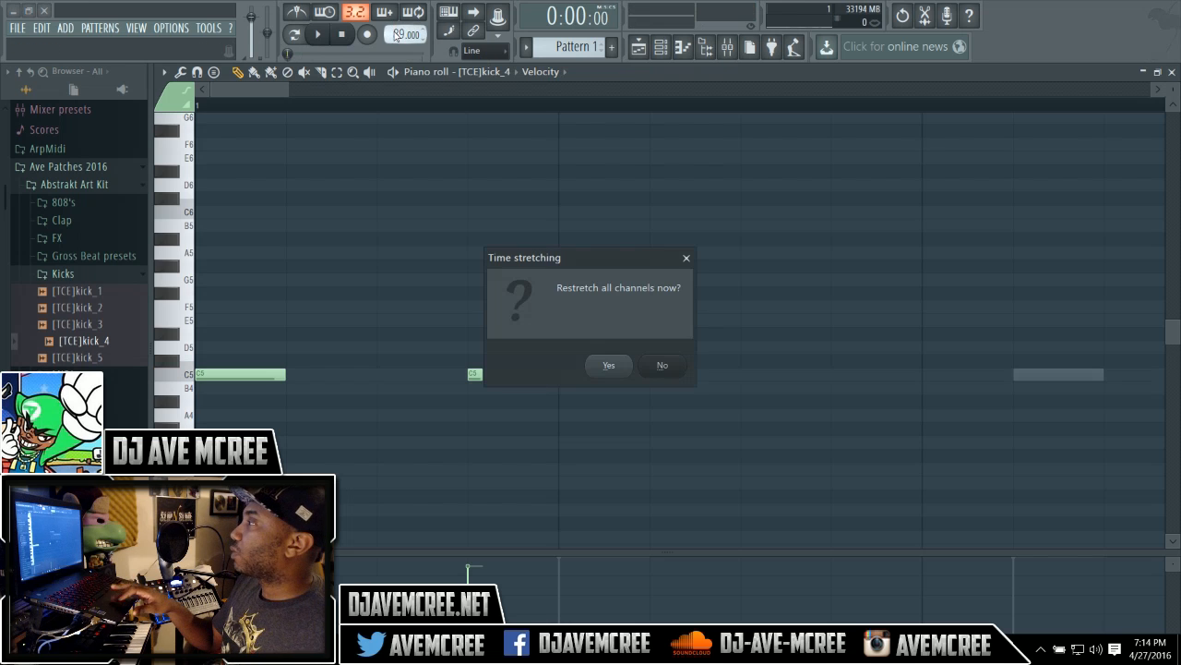
{"action": "left_click", "coordinate": [613, 361]}
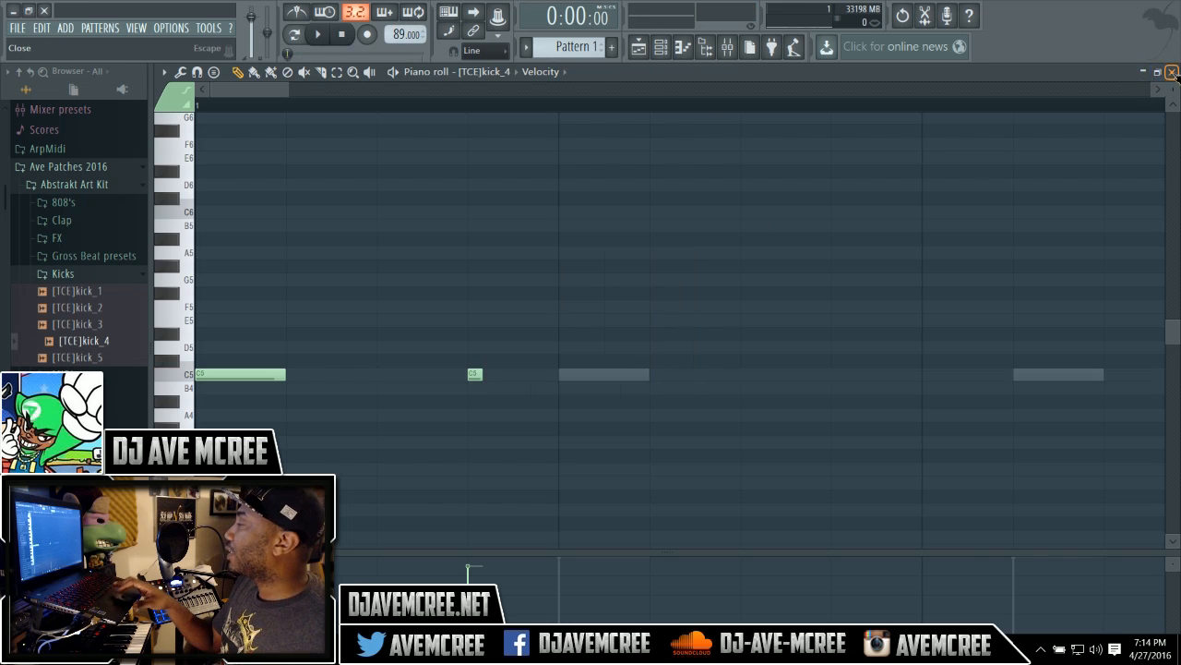
{"action": "left_click", "coordinate": [1171, 72]}
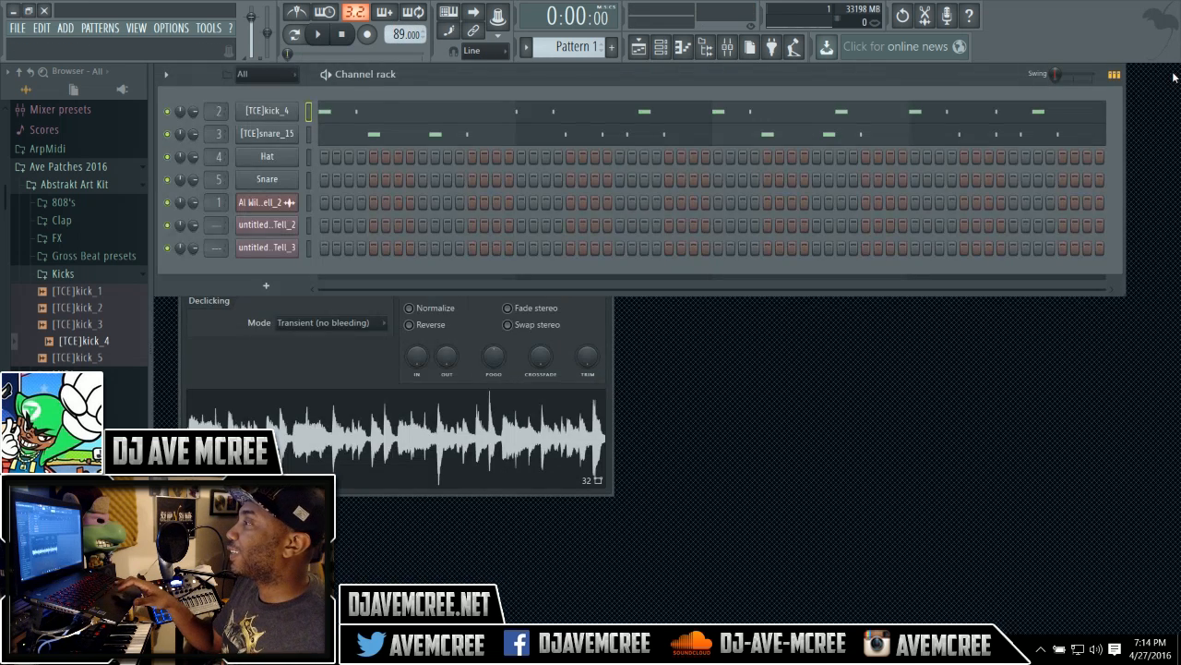
Play the song in the playlist at 89 BPM.
{"action": "left_click", "coordinate": [639, 48]}
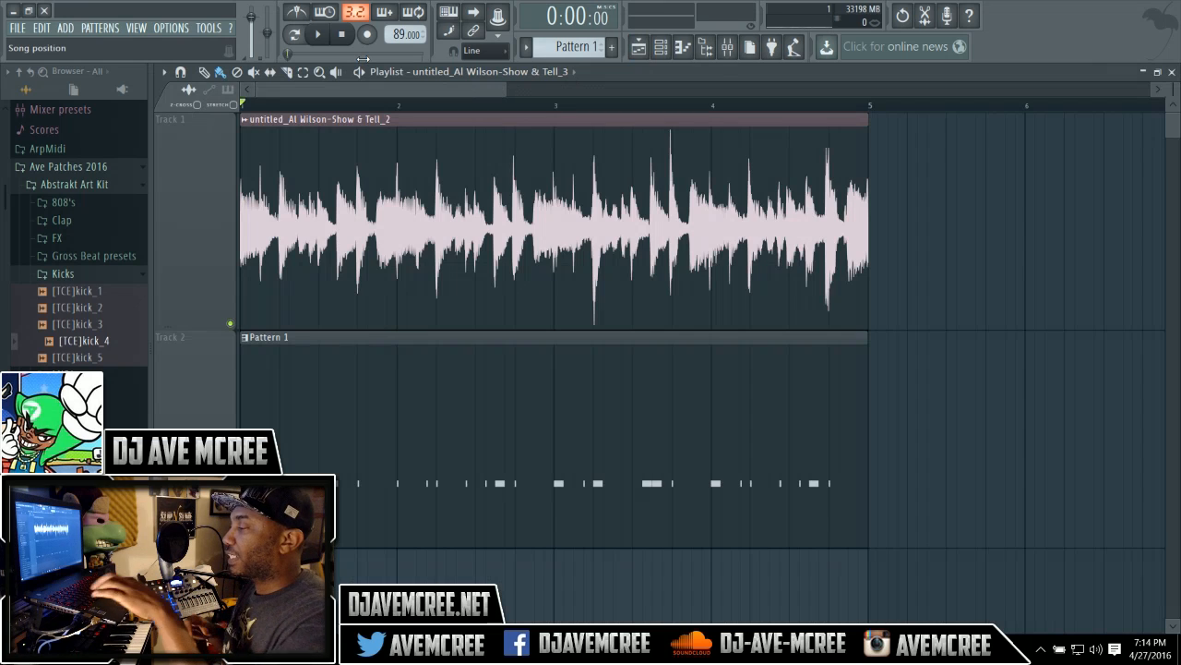
{"action": "key", "text": "ctrl+s"}
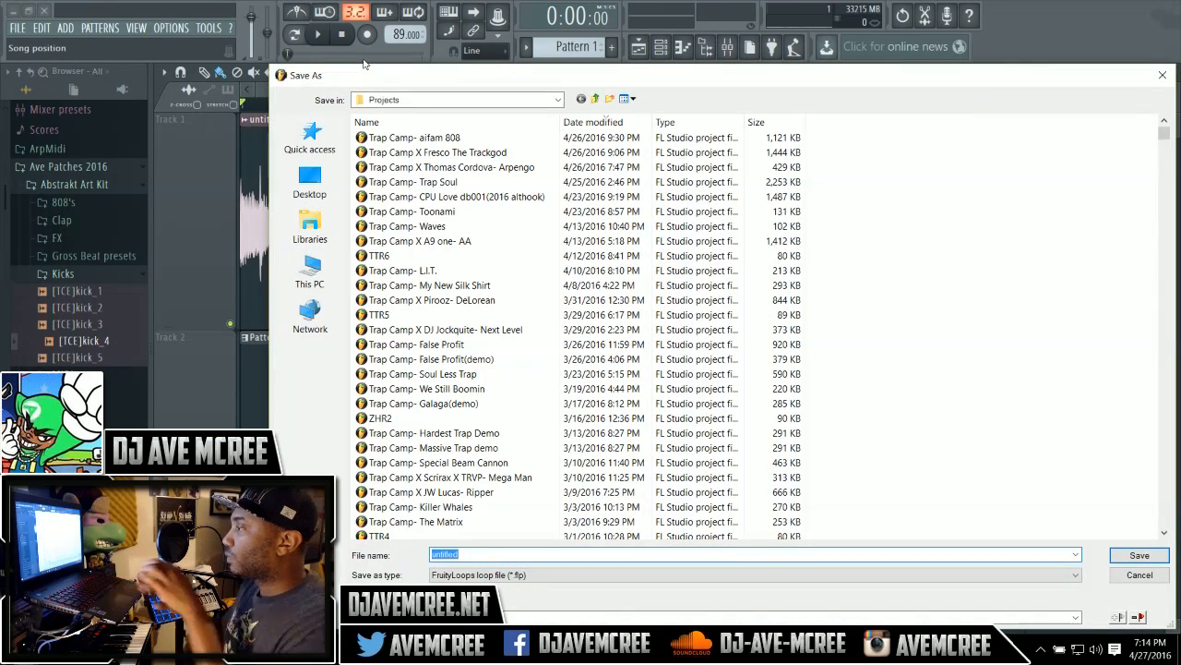
{"action": "left_click", "coordinate": [1141, 576]}
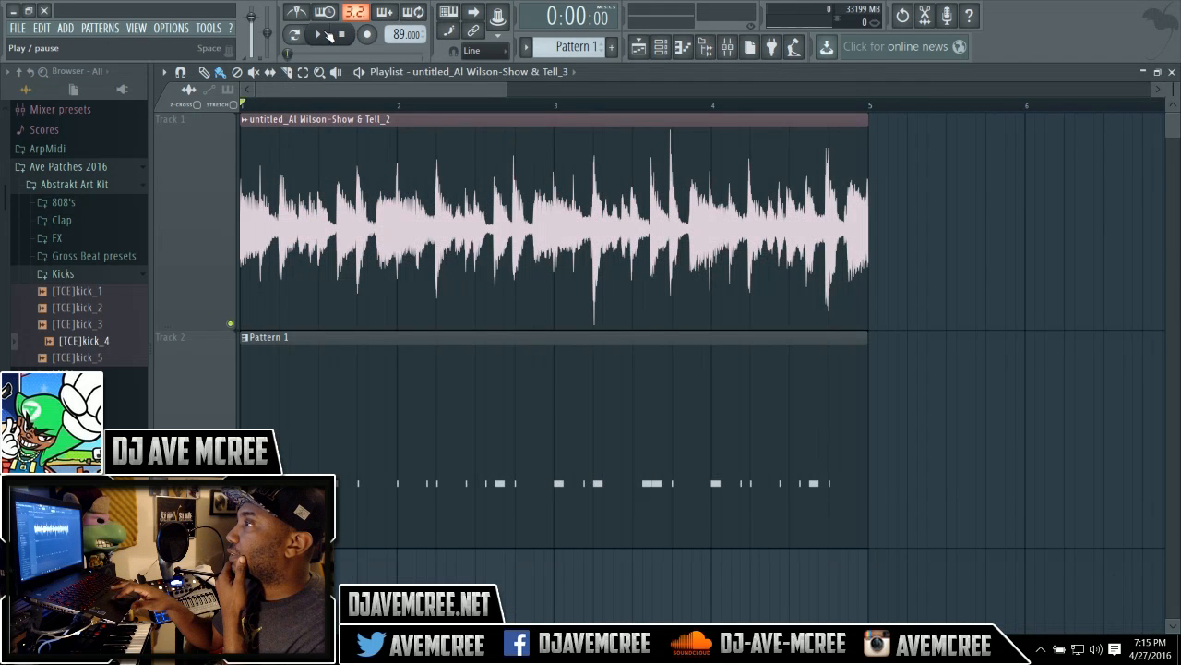
{"action": "left_click", "coordinate": [328, 35]}
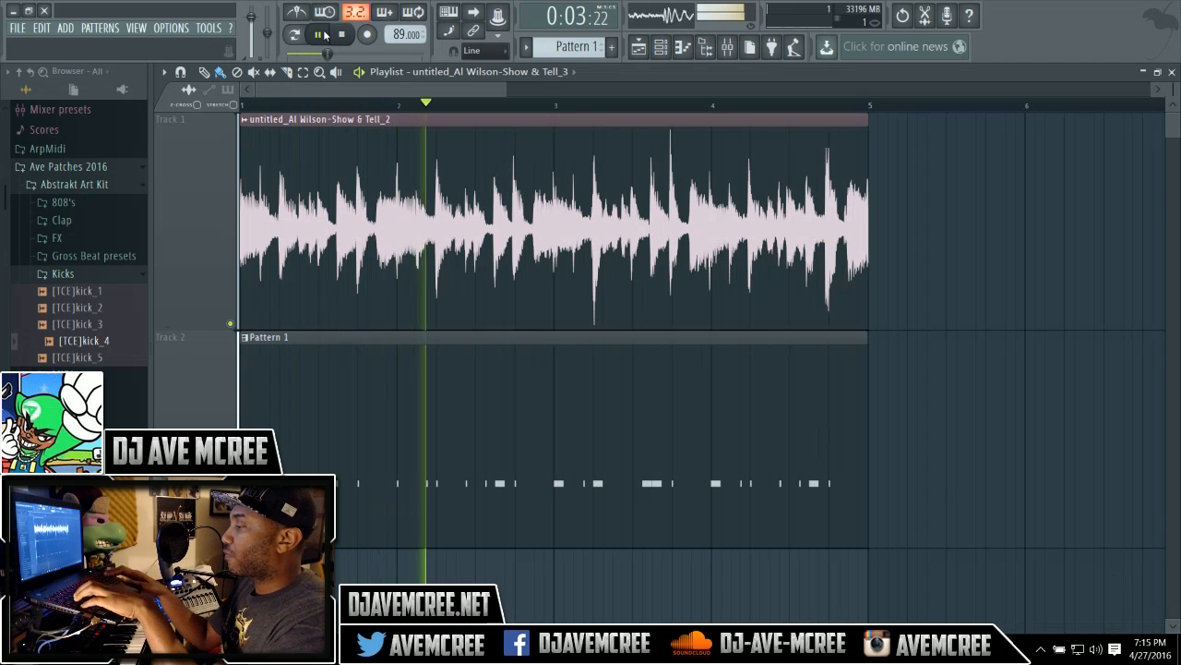
Save the project as Trap Camp- Show and tell.
{"action": "key", "text": "ctrl+s"}
{"action": "type", "text": "Trap"}
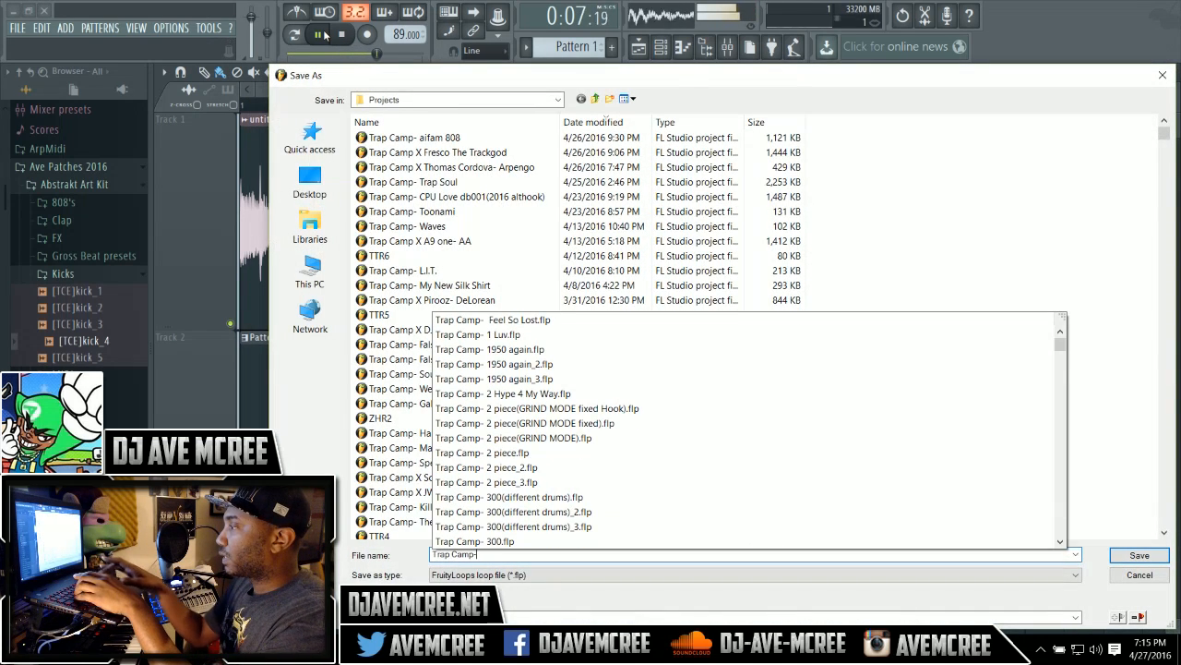
{"action": "type", "text": " Camp-"}
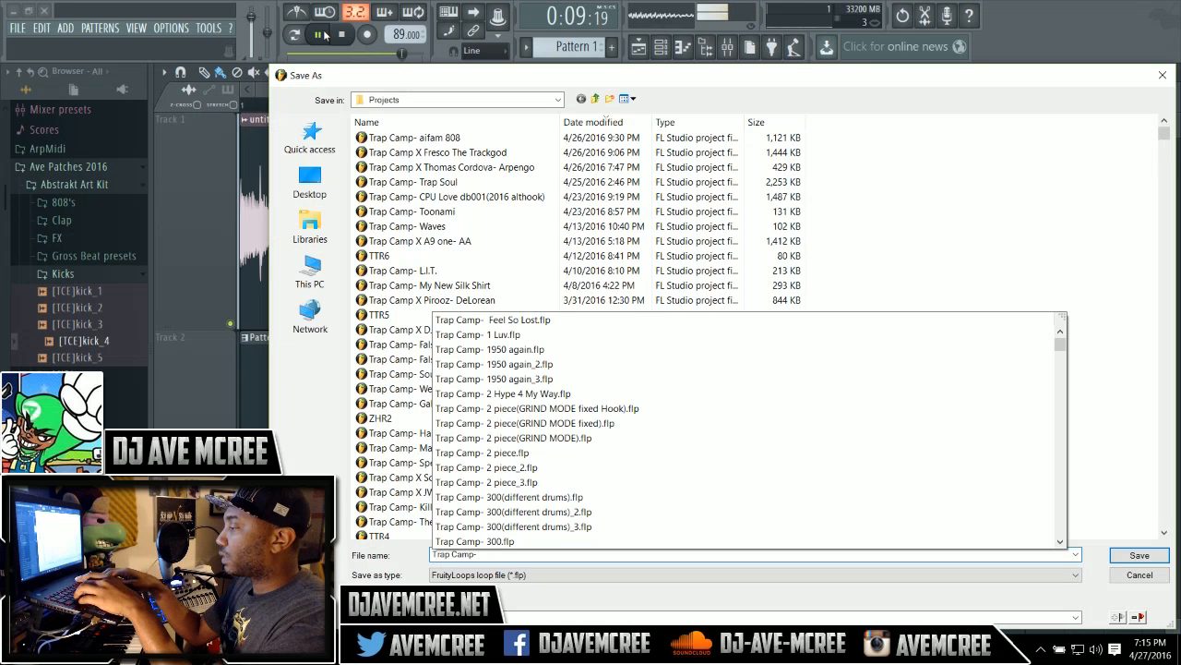
{"action": "type", "text": " Show and te"}
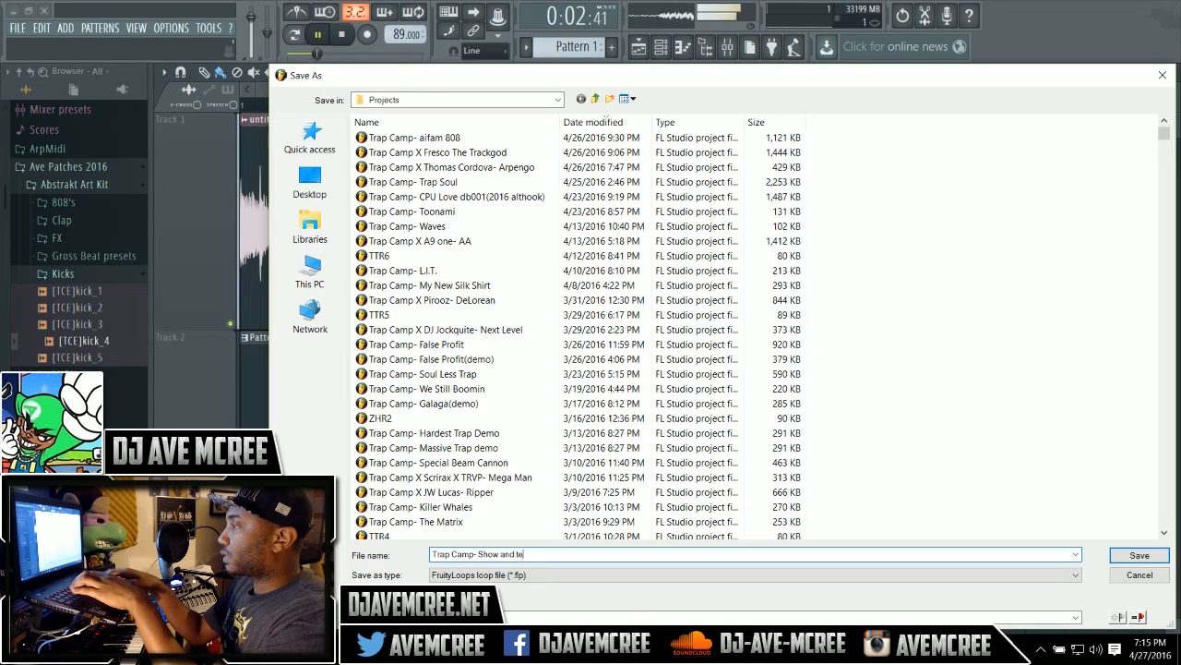
{"action": "key", "text": "Return"}
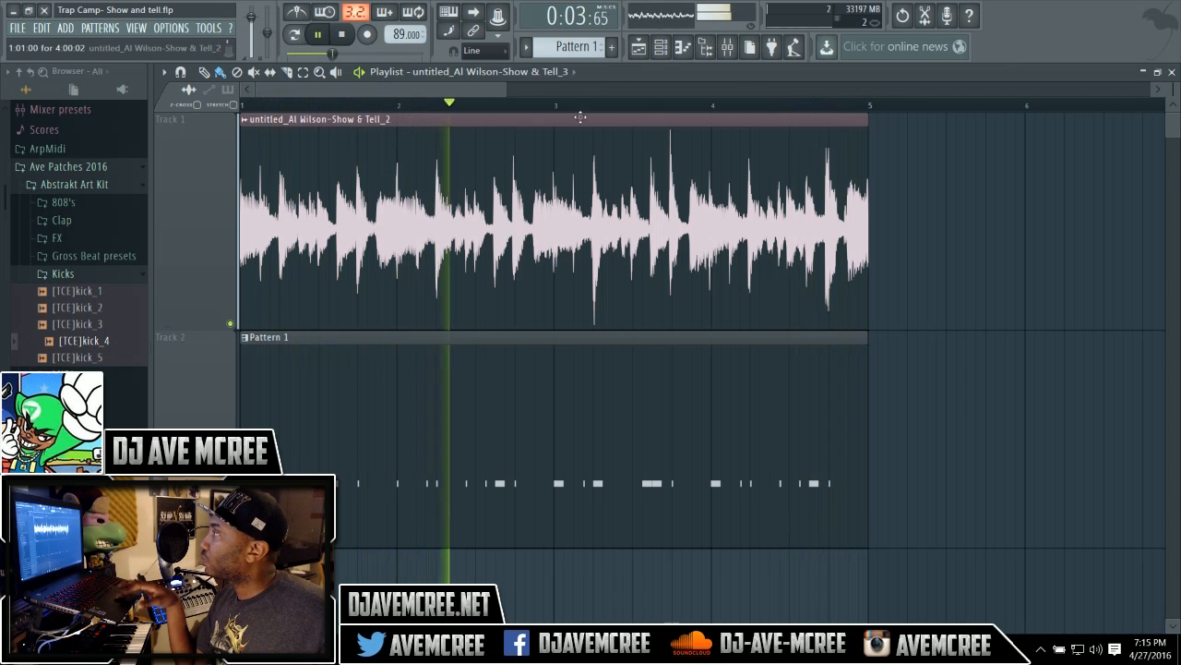
Close the playlist, open the Vox folder in the browser and preview several vox samples.
{"action": "left_click", "coordinate": [1171, 73]}
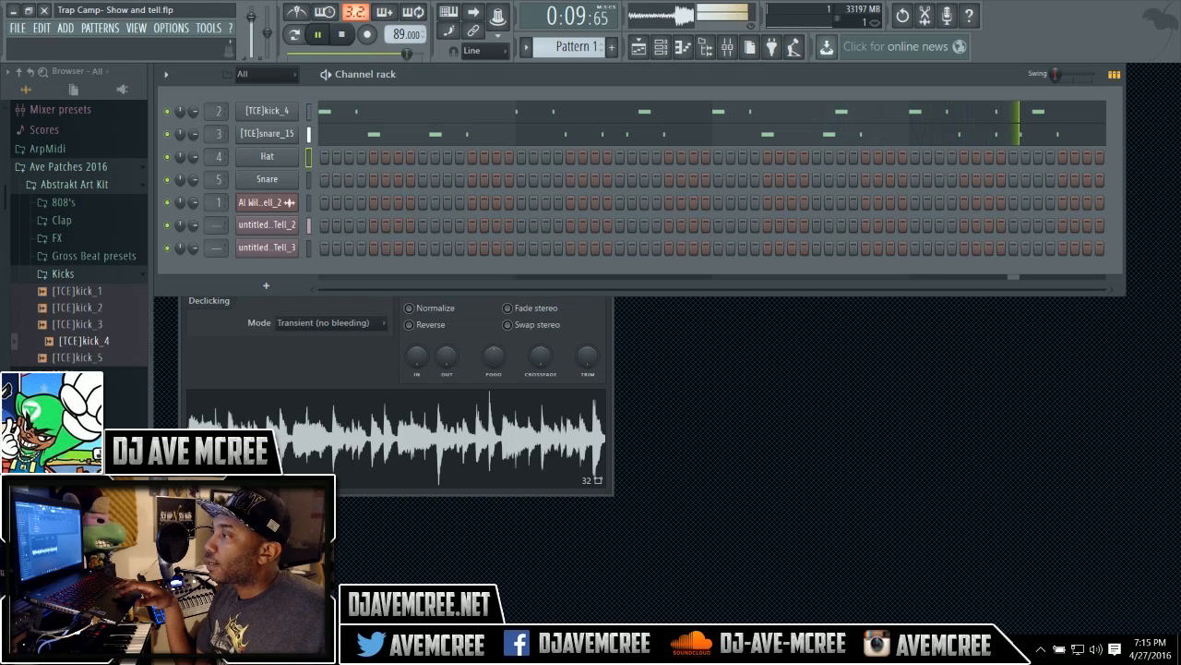
{"action": "left_click", "coordinate": [78, 407]}
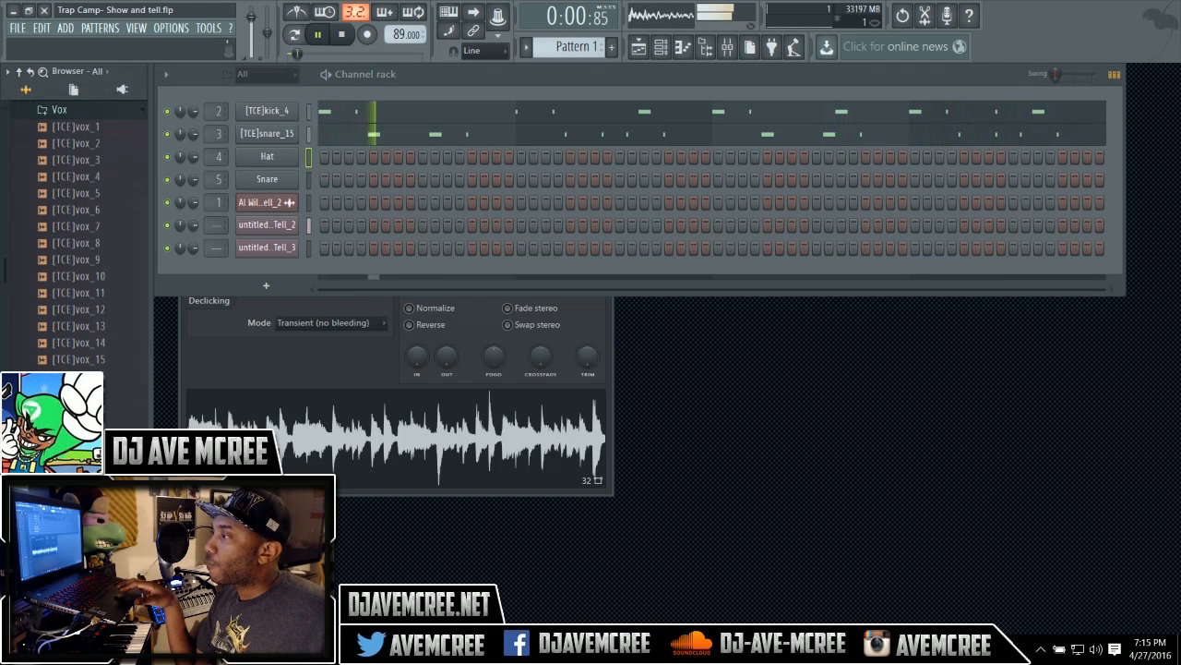
{"action": "left_click", "coordinate": [78, 407]}
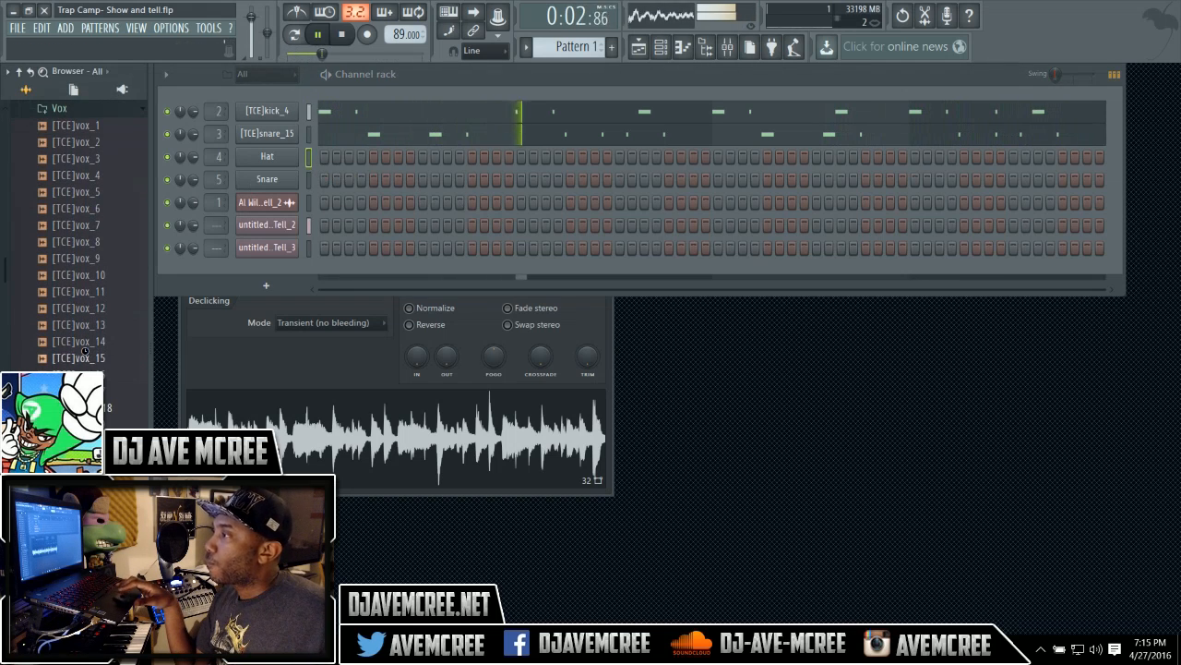
{"action": "left_click", "coordinate": [86, 310]}
{"action": "left_click", "coordinate": [91, 262]}
{"action": "left_click", "coordinate": [92, 226]}
{"action": "left_click", "coordinate": [100, 208]}
{"action": "left_click", "coordinate": [105, 194]}
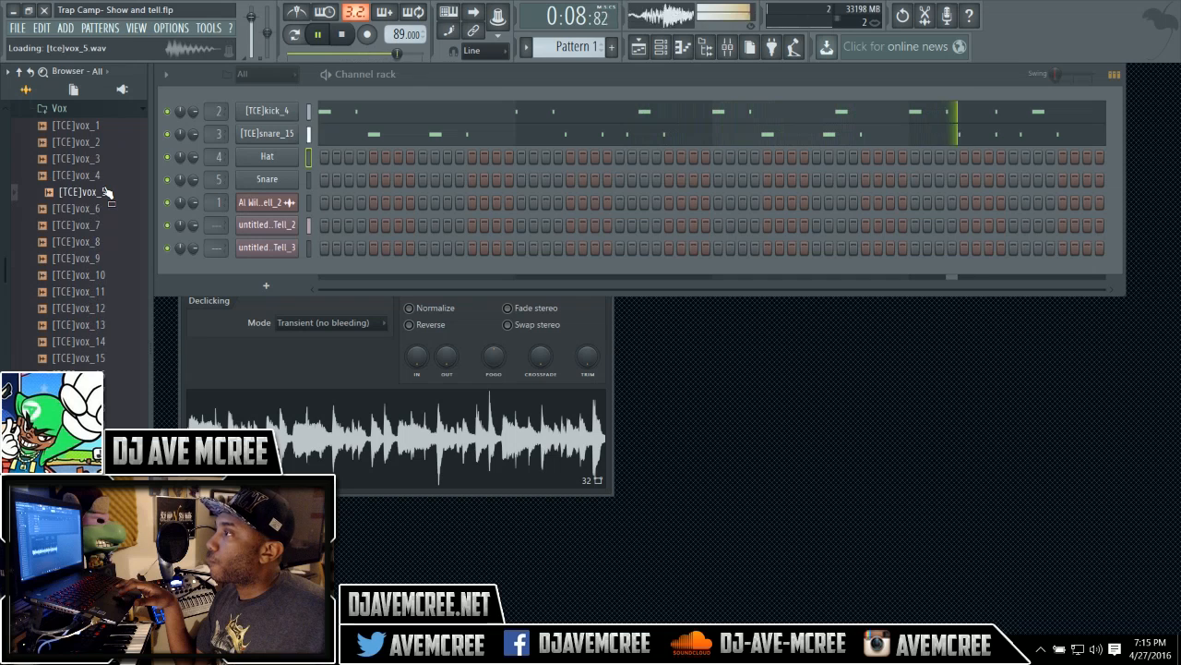
Load [TCE]vox_5 into the Hat channel and set the channel to cut itself.
{"action": "right_click", "coordinate": [104, 197]}
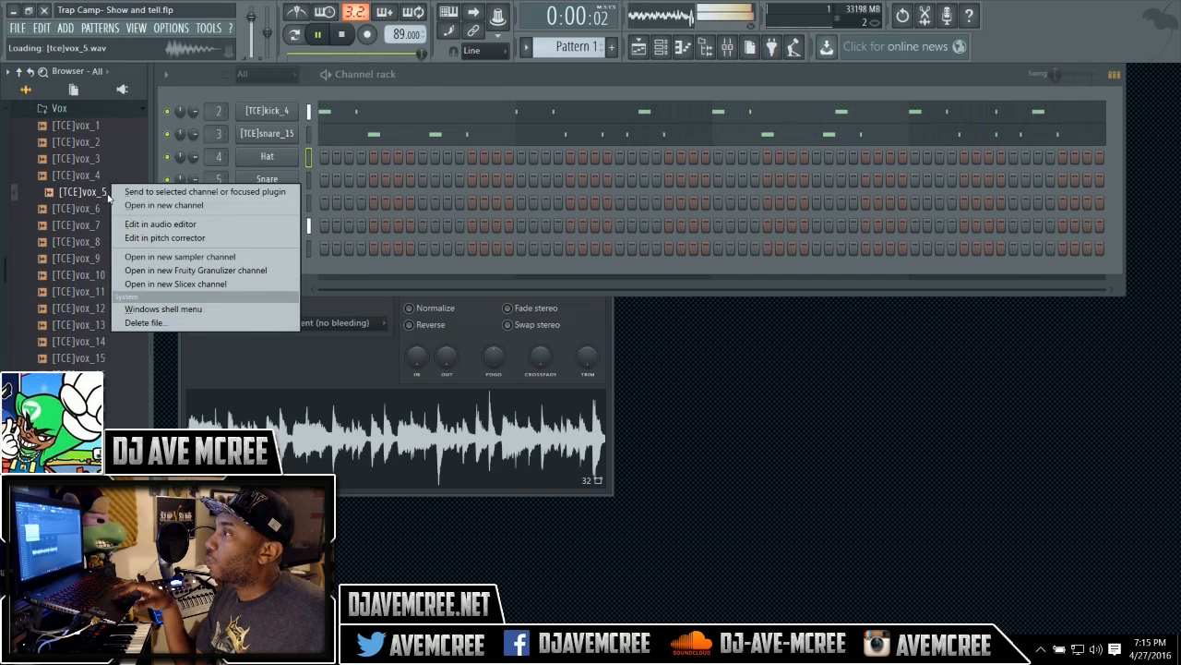
{"action": "left_click", "coordinate": [147, 192]}
{"action": "right_click", "coordinate": [258, 162]}
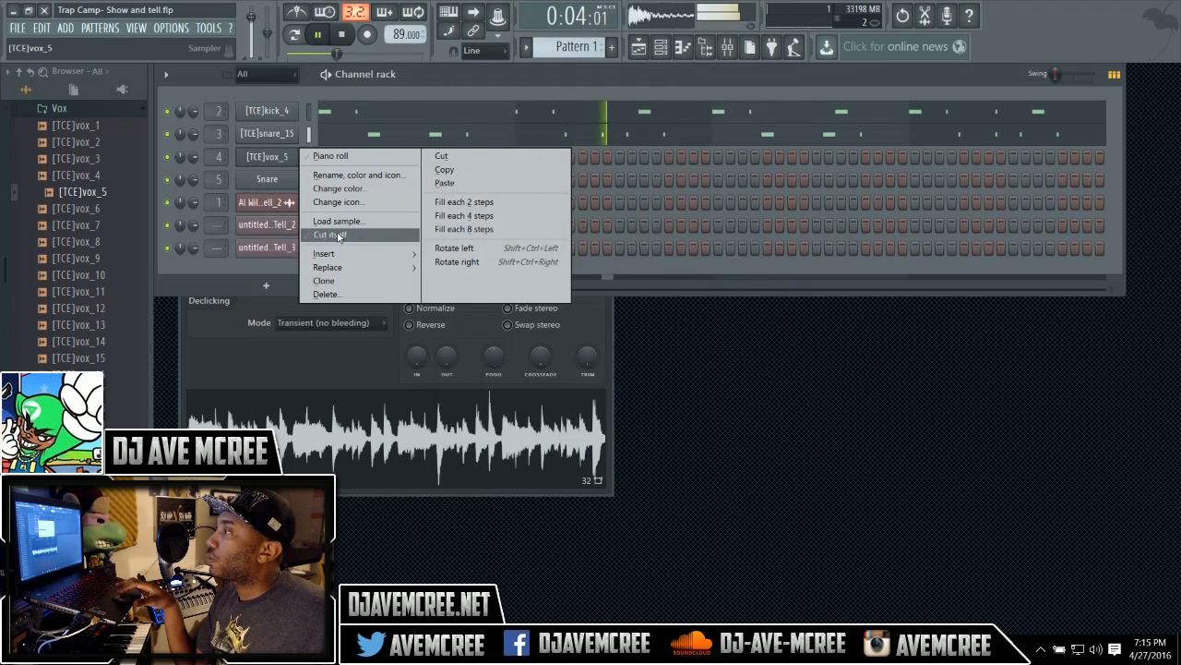
{"action": "left_click", "coordinate": [338, 235]}
Set the snap to 1/2 beat and record a vox_5 pattern over the playing song.
{"action": "left_click", "coordinate": [480, 50]}
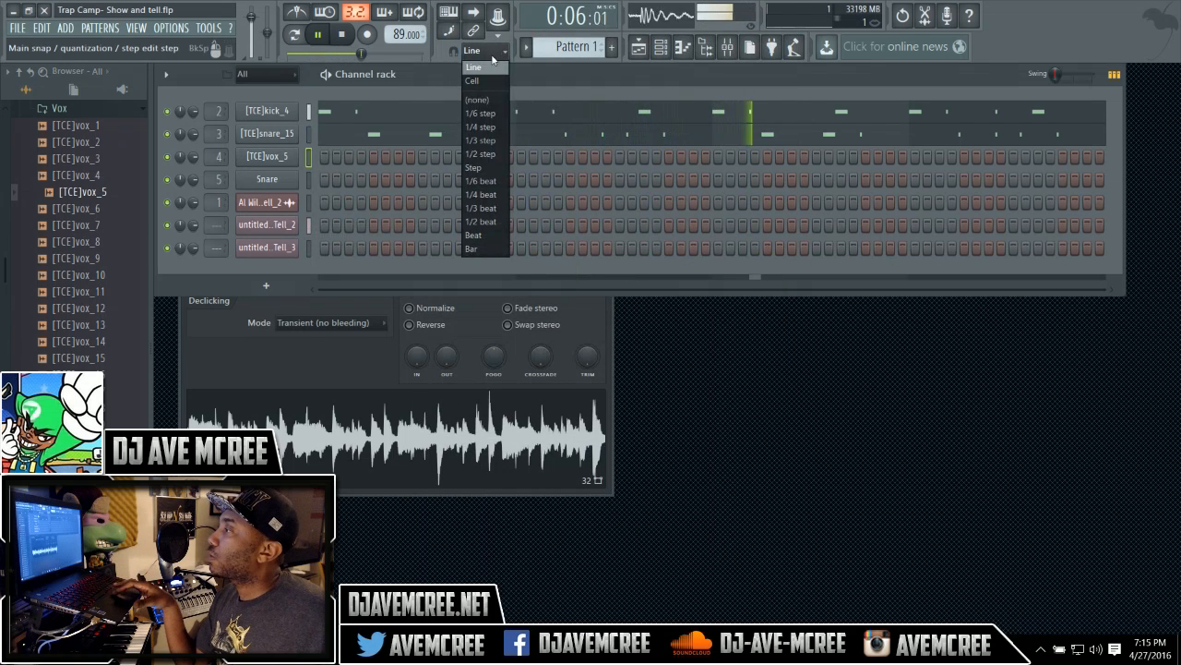
{"action": "left_click", "coordinate": [487, 222]}
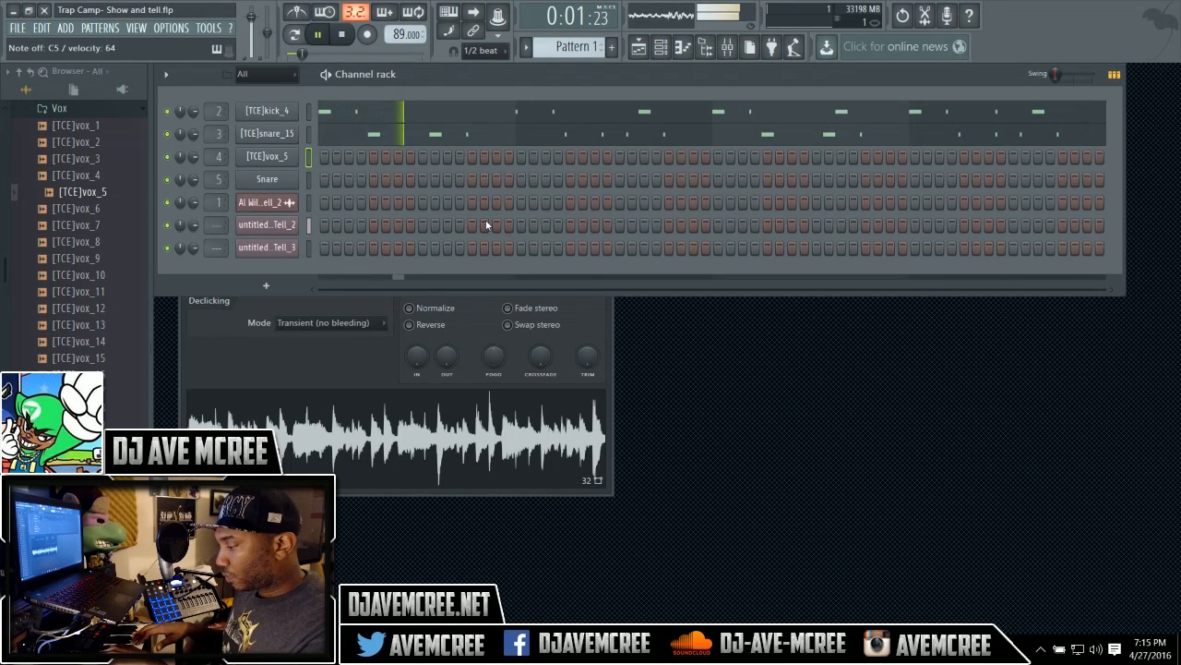
{"action": "key", "text": "space"}
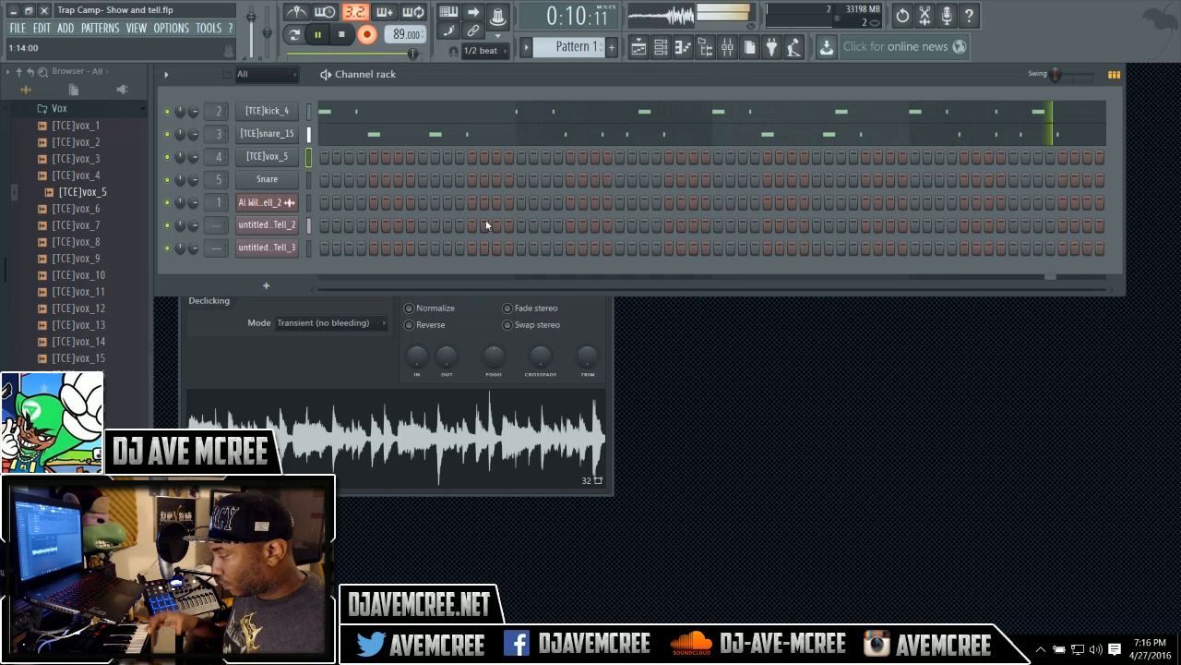
{"action": "key", "text": "space"}
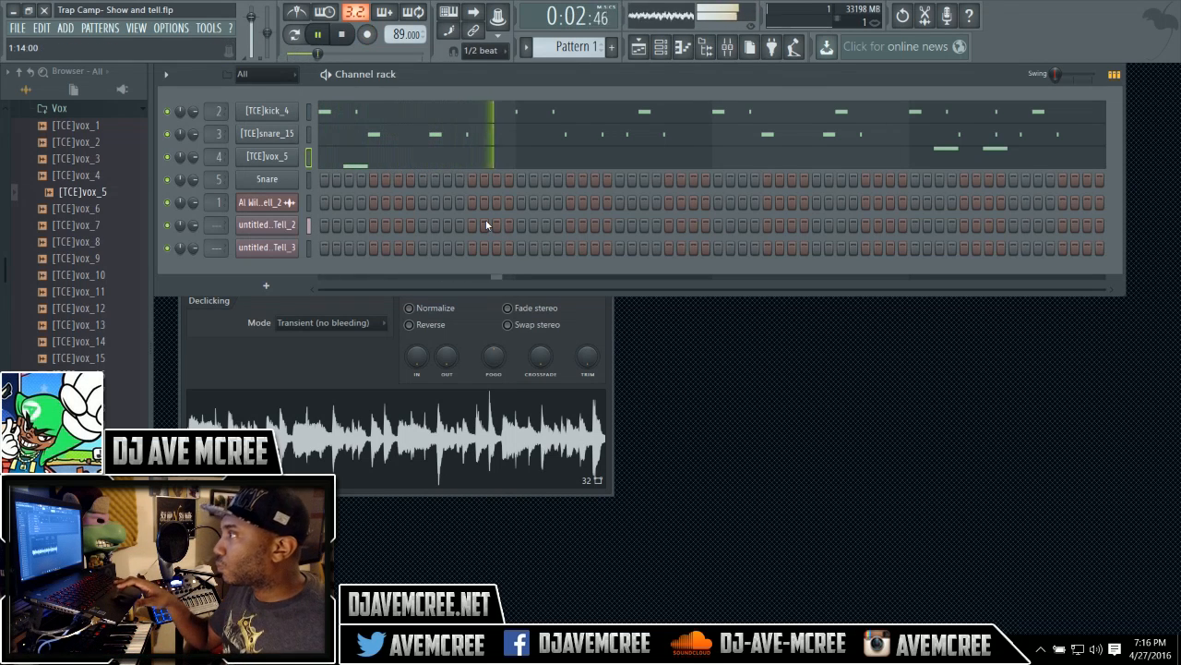
Preview more vox samples in the Vox folder to pick another one.
{"action": "left_click", "coordinate": [54, 259]}
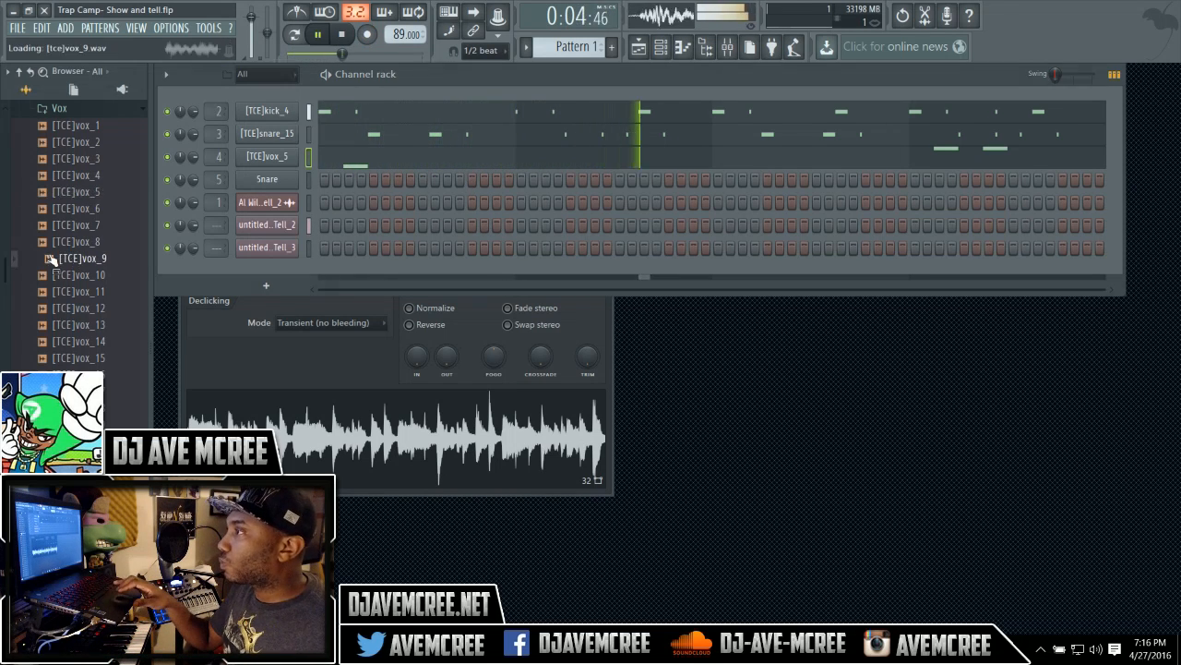
{"action": "left_click", "coordinate": [92, 161]}
{"action": "left_click", "coordinate": [96, 145]}
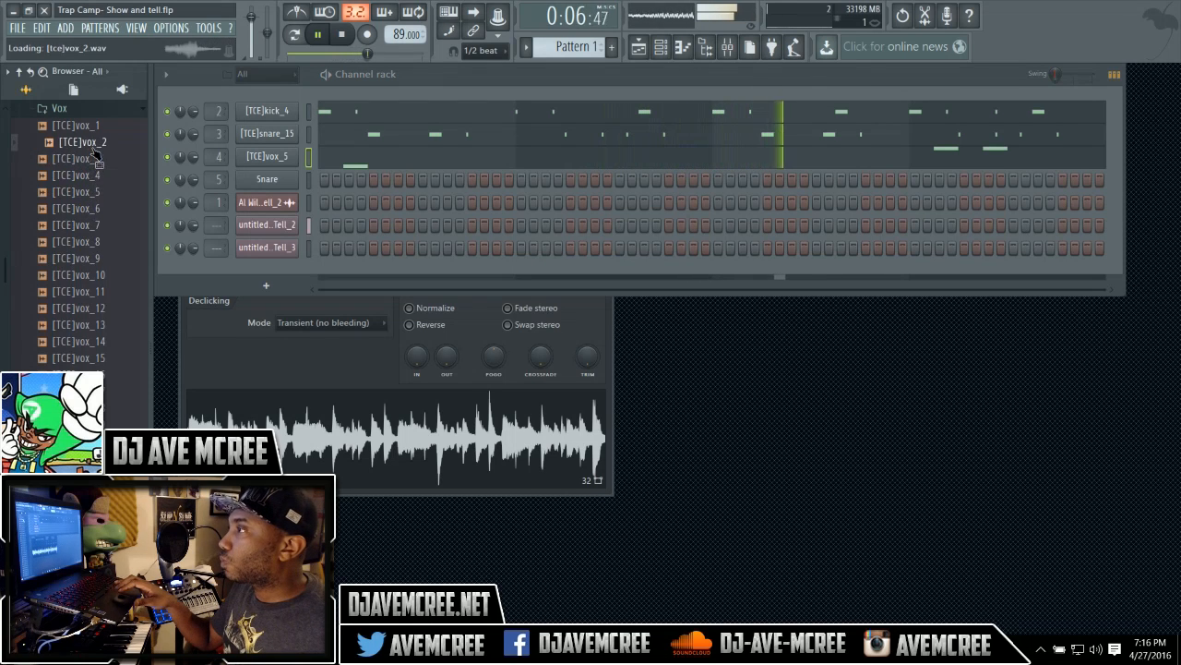
{"action": "left_click", "coordinate": [99, 175]}
{"action": "key", "text": "Down"}
{"action": "key", "text": "Down"}
{"action": "key", "text": "Down"}
{"action": "key", "text": "Down"}
{"action": "key", "text": "Down"}
{"action": "key", "text": "Down"}
{"action": "key", "text": "Down"}
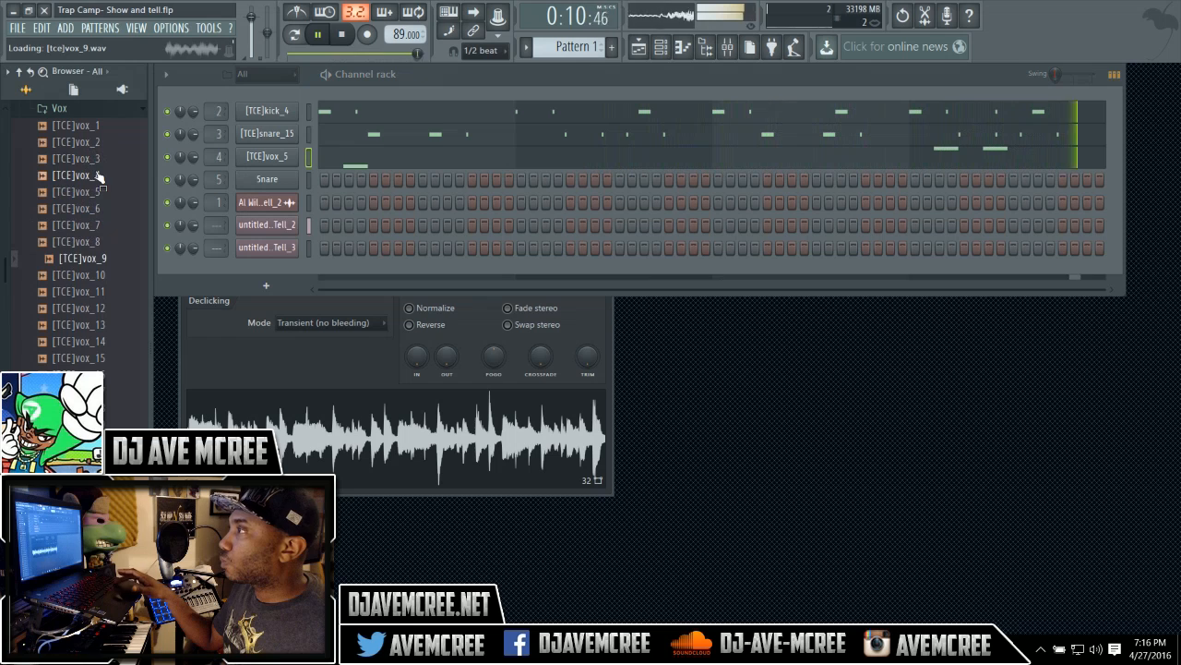
{"action": "key", "text": "Down"}
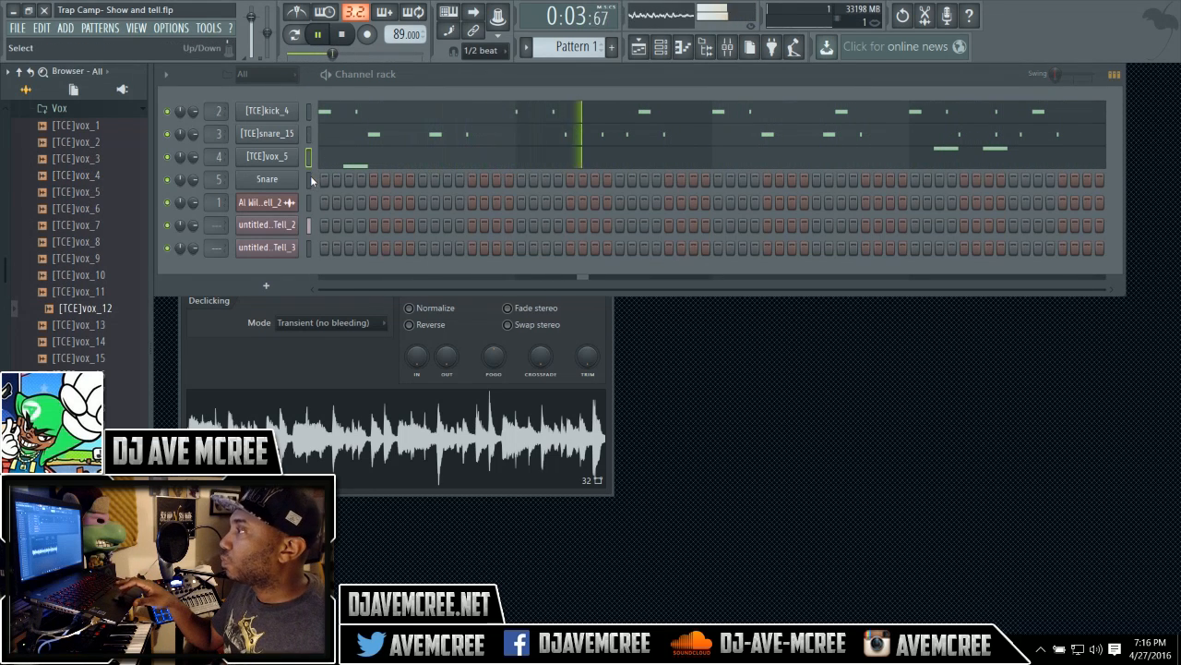
Load [TCE]vox_12 into the Snare channel and set the channel to cut itself.
{"action": "right_click", "coordinate": [103, 314]}
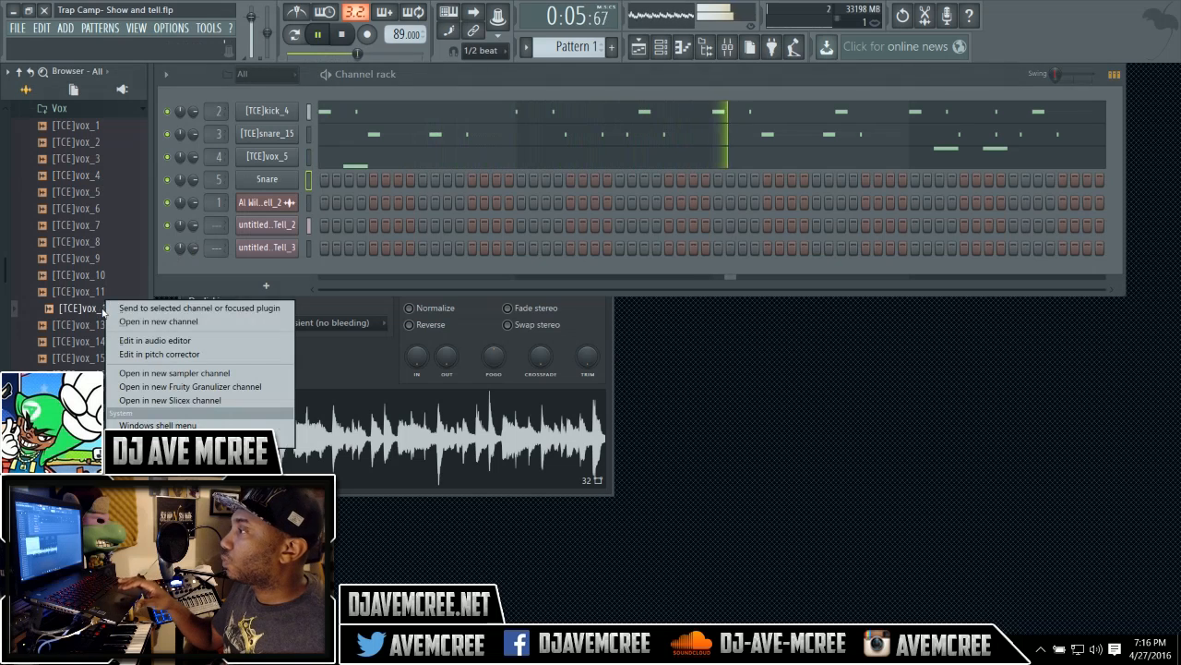
{"action": "left_click", "coordinate": [112, 309]}
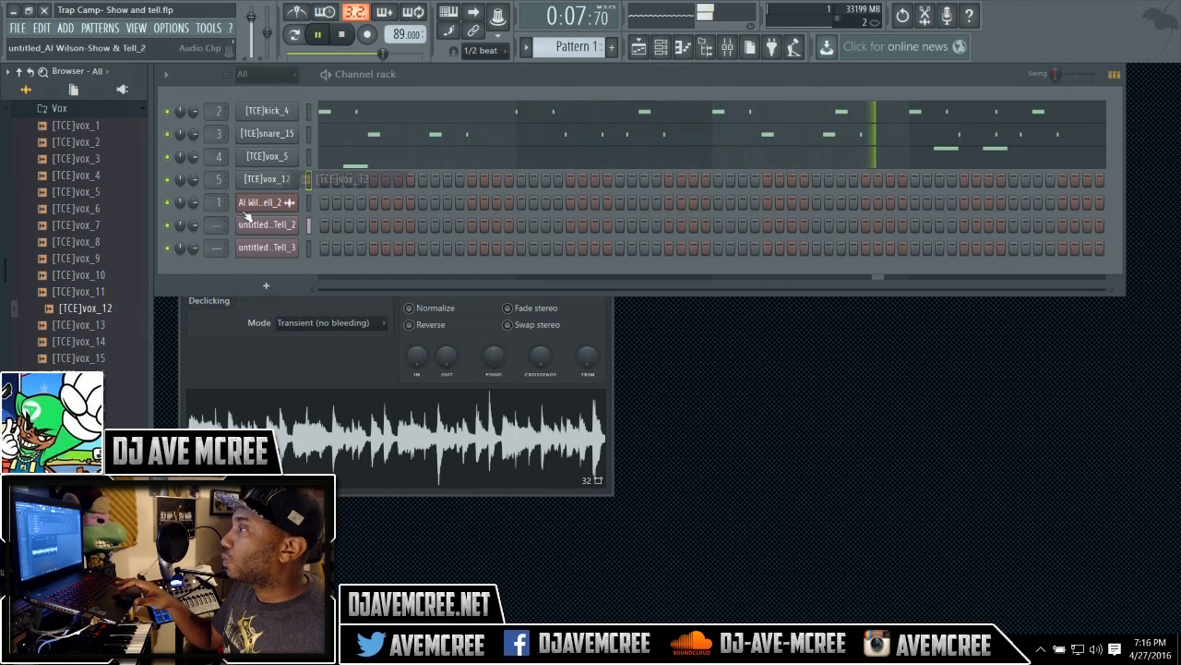
{"action": "right_click", "coordinate": [295, 177]}
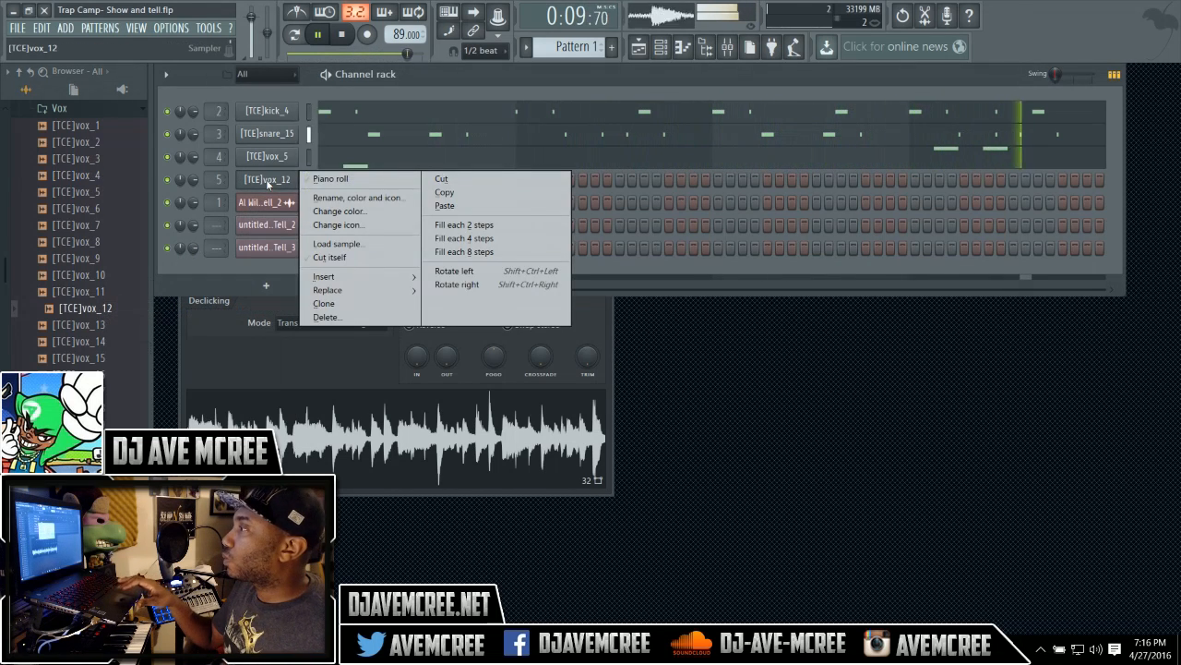
{"action": "left_click", "coordinate": [314, 258]}
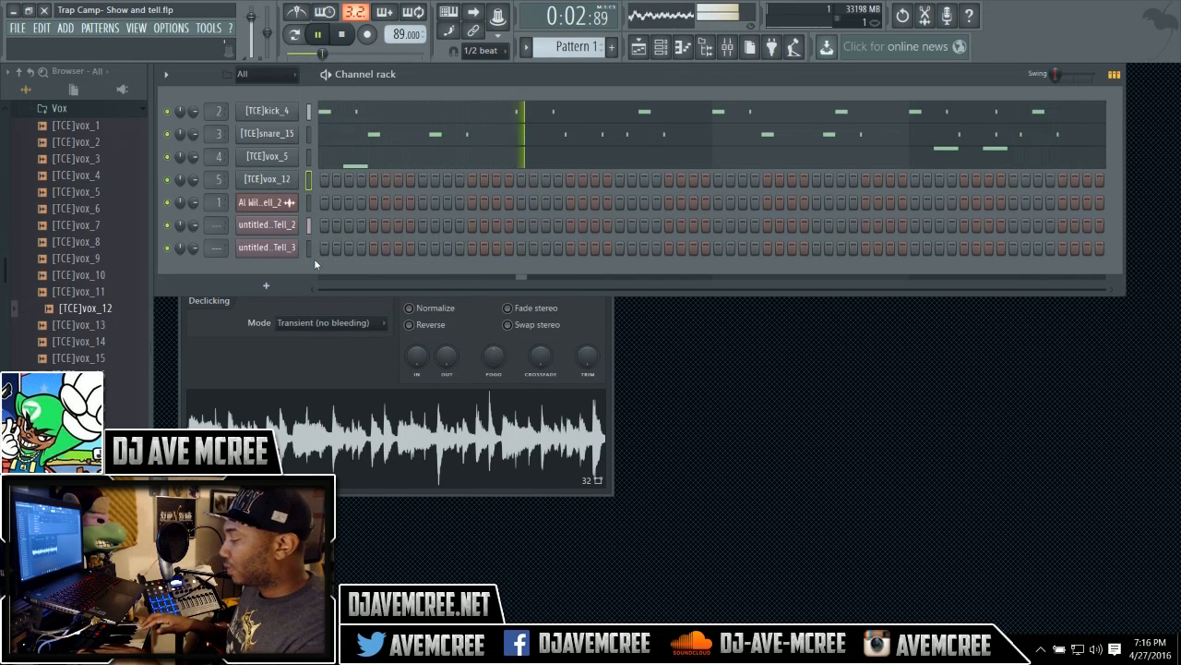
Record a vox_12 pattern over the playing song.
{"action": "key", "text": "r"}
{"action": "key", "text": "space"}
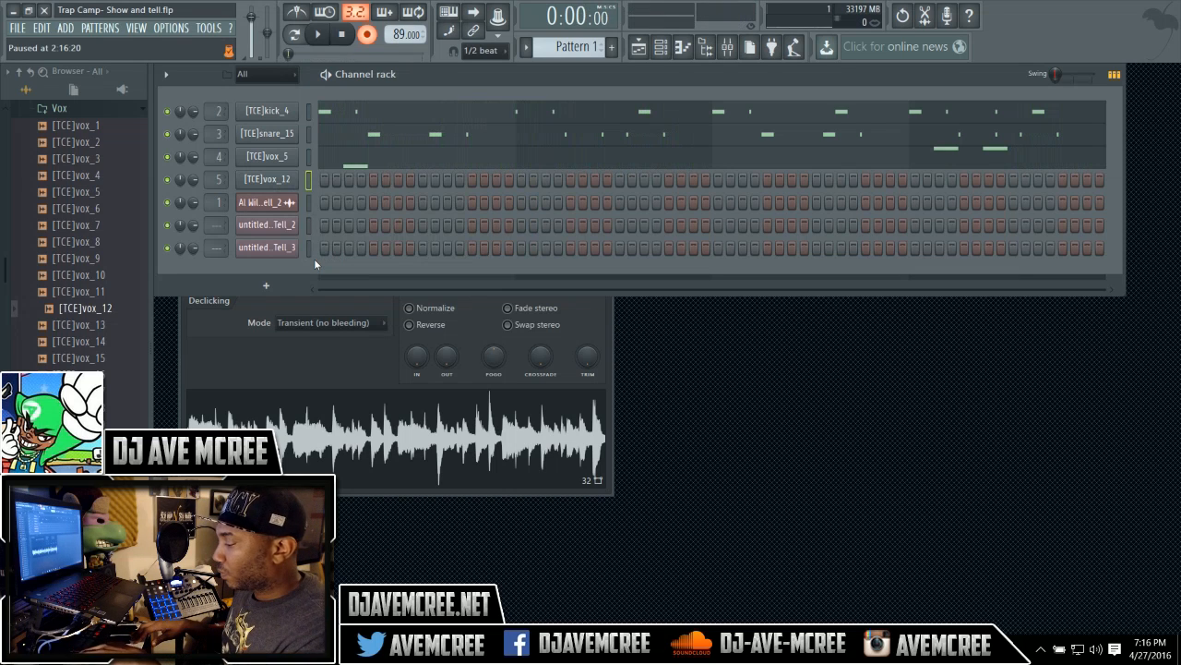
{"action": "key", "text": "space"}
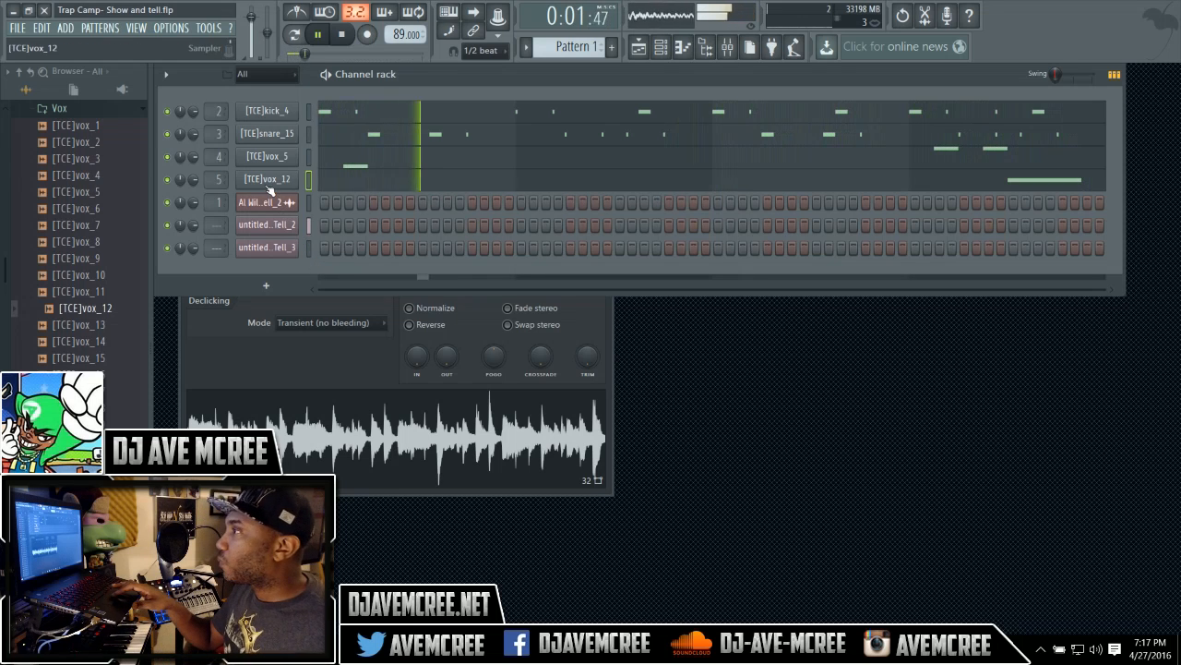
Open the mixer and add Fruity Reeverb 2 to the first effect slot of insert 5.
{"action": "left_click", "coordinate": [728, 49]}
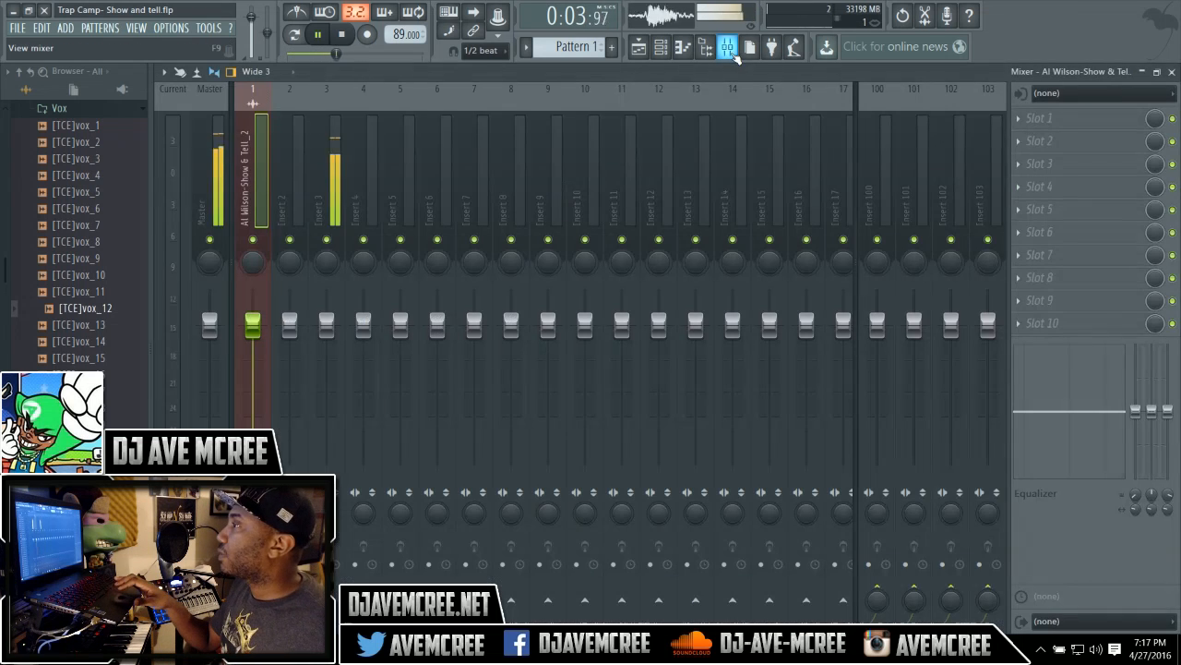
{"action": "left_click", "coordinate": [392, 193]}
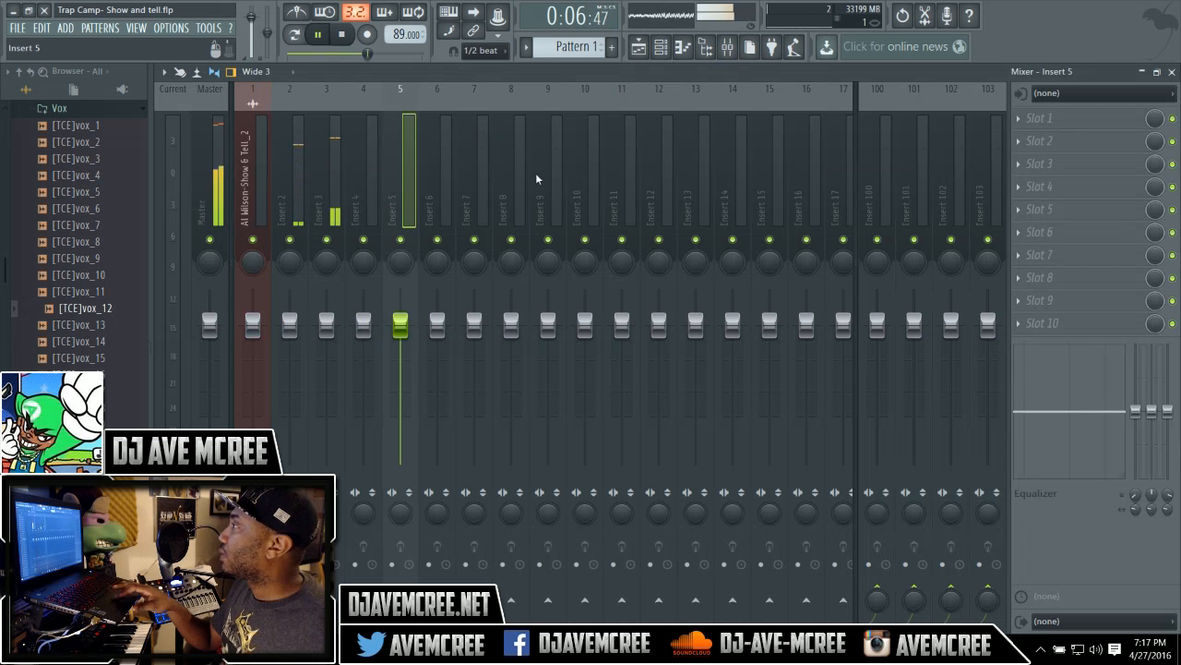
{"action": "left_click", "coordinate": [1019, 115]}
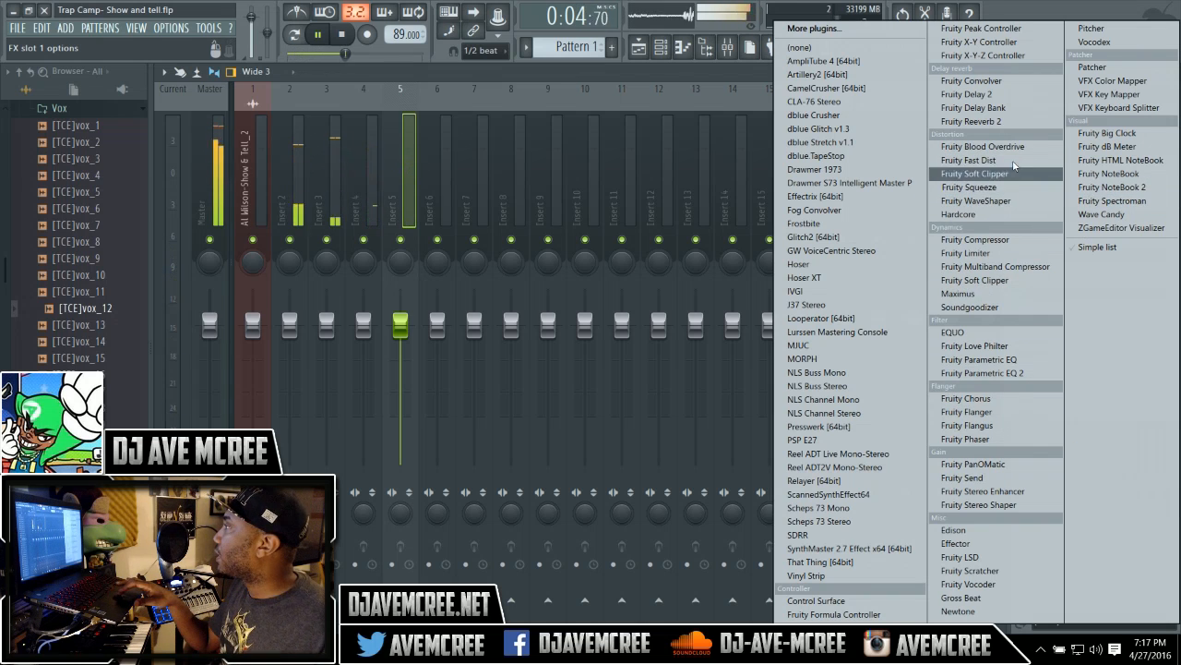
{"action": "left_click", "coordinate": [1024, 126]}
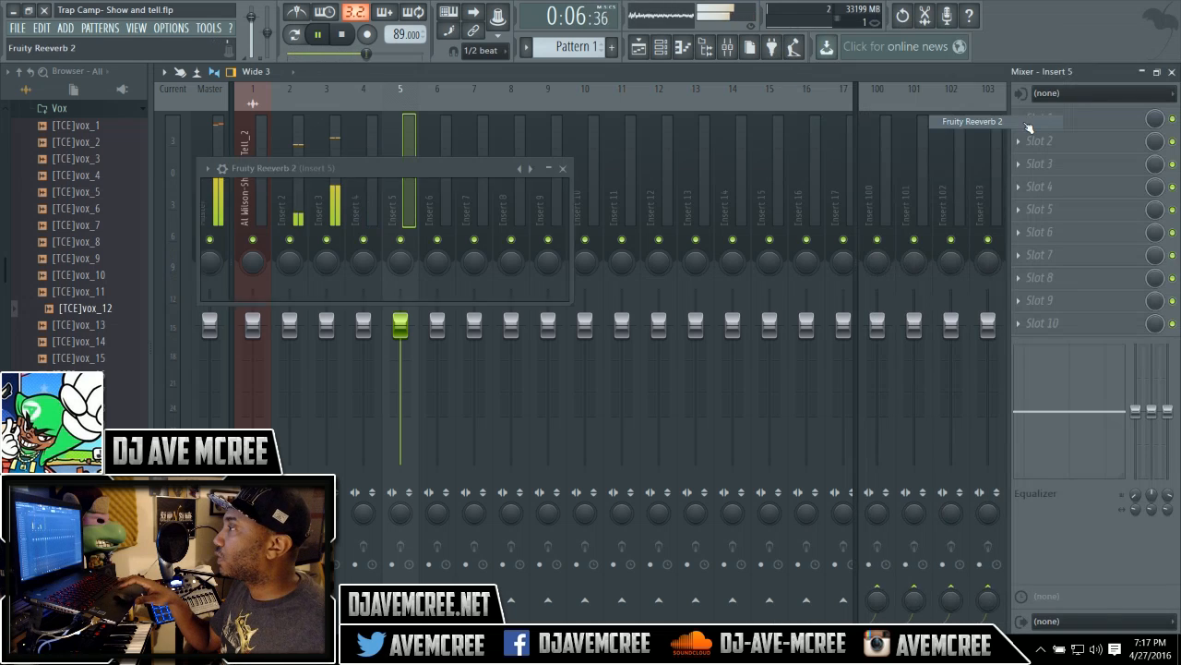
{"action": "left_click", "coordinate": [522, 170]}
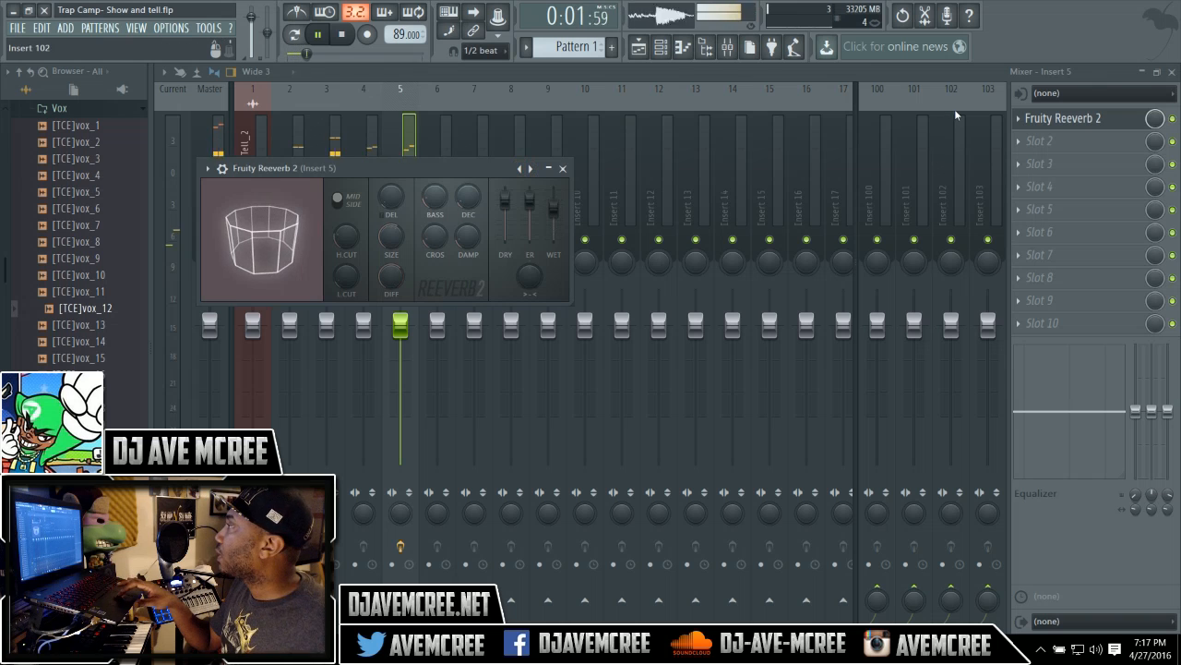
Copy the Fruity Reeverb 2 effect onto mixer insert 4 and close its window.
{"action": "left_click", "coordinate": [1018, 118]}
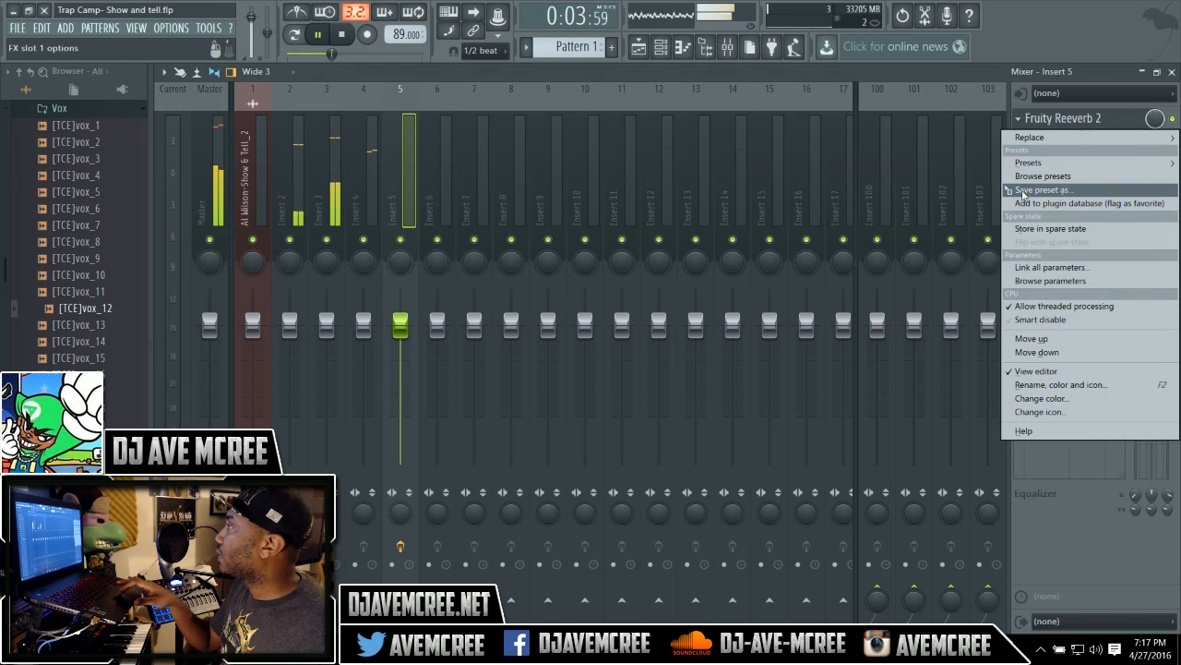
{"action": "left_click_drag", "start_coordinate": [1023, 194], "coordinate": [362, 186]}
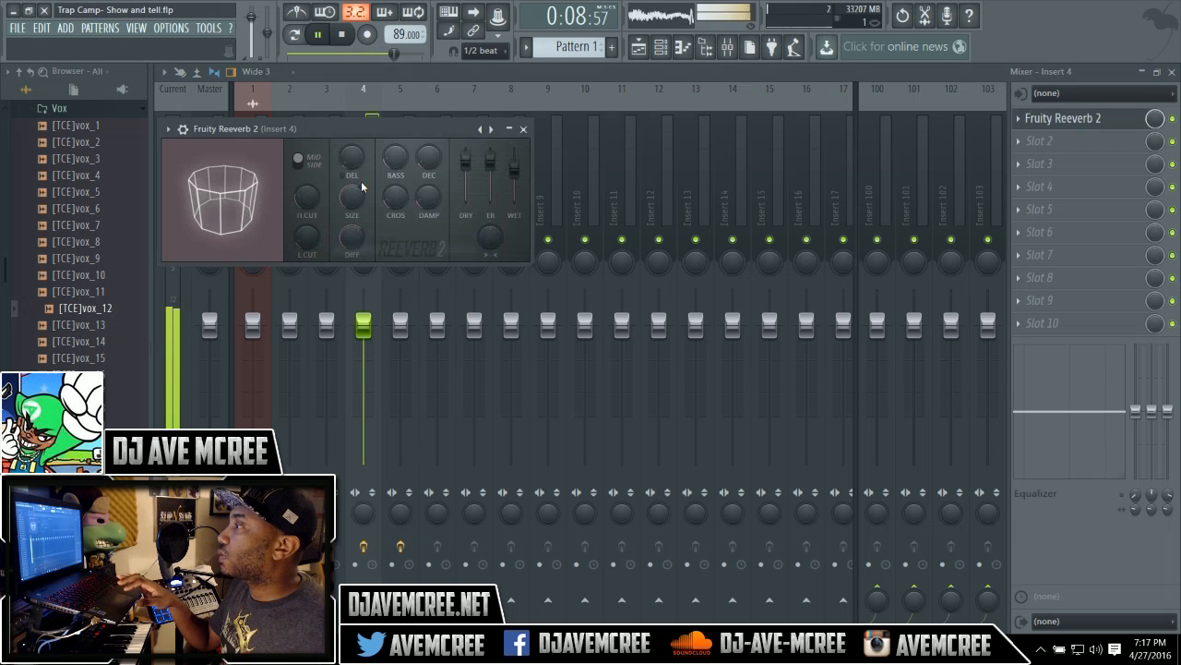
{"action": "left_click", "coordinate": [523, 129]}
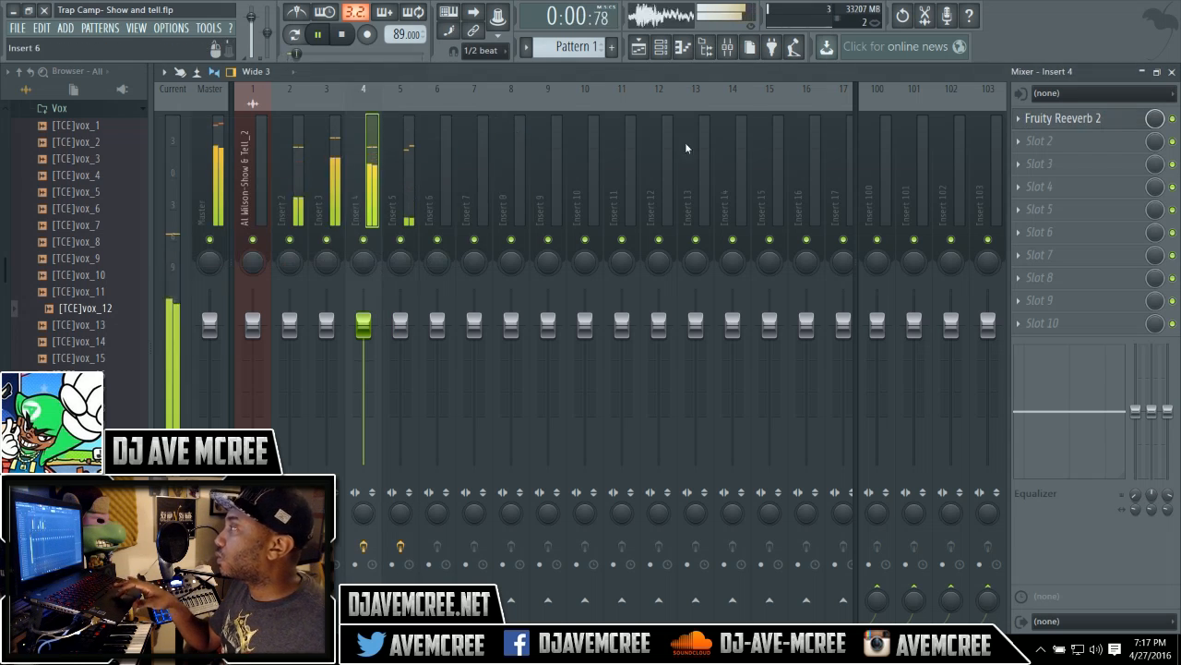
Close the mixer and save the project.
{"action": "left_click", "coordinate": [1171, 72]}
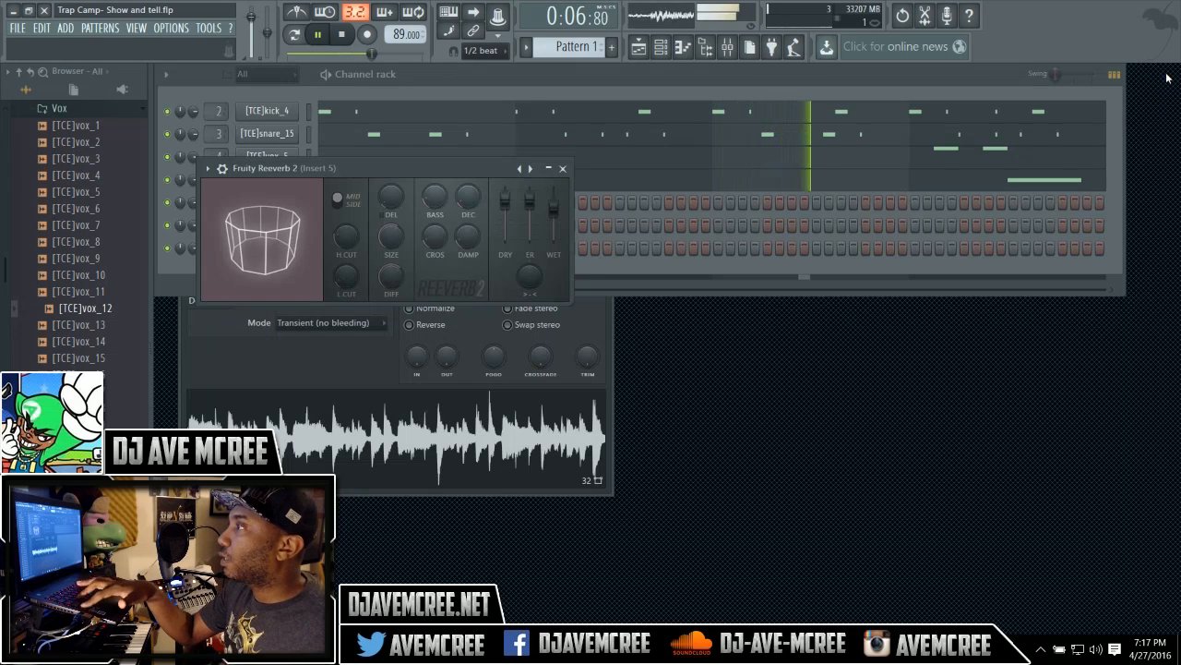
{"action": "key", "text": "ctrl+s"}
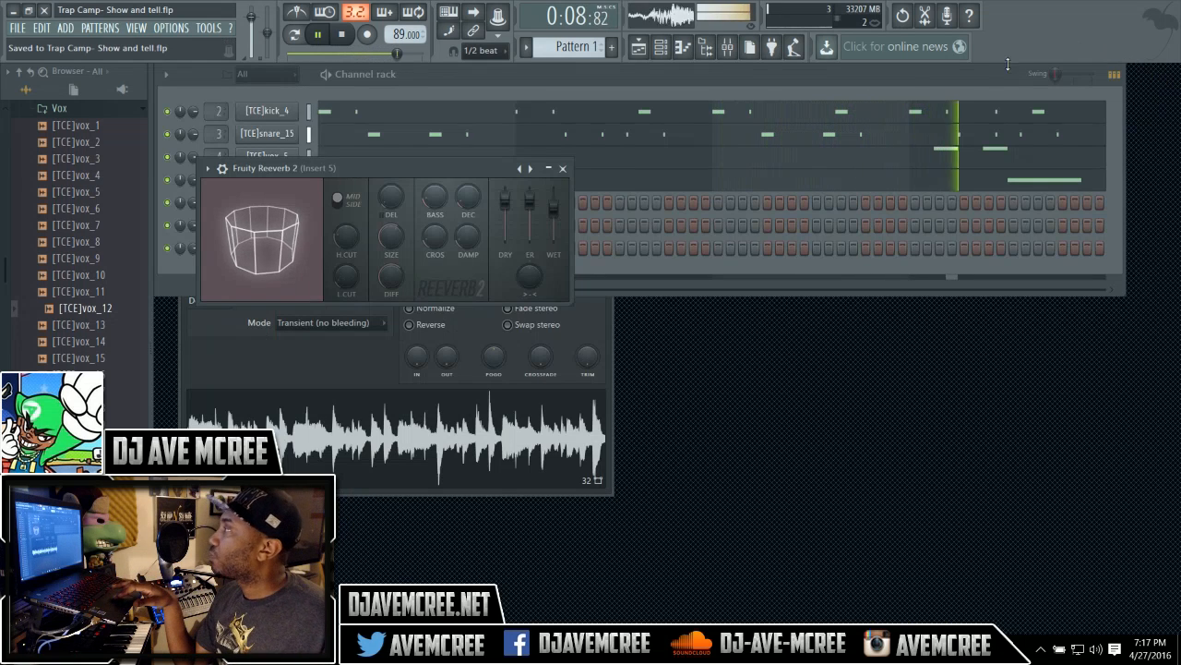
Clone the [TCE]vox_12 channel in the channel rack and stop playback.
{"action": "left_click", "coordinate": [920, 76]}
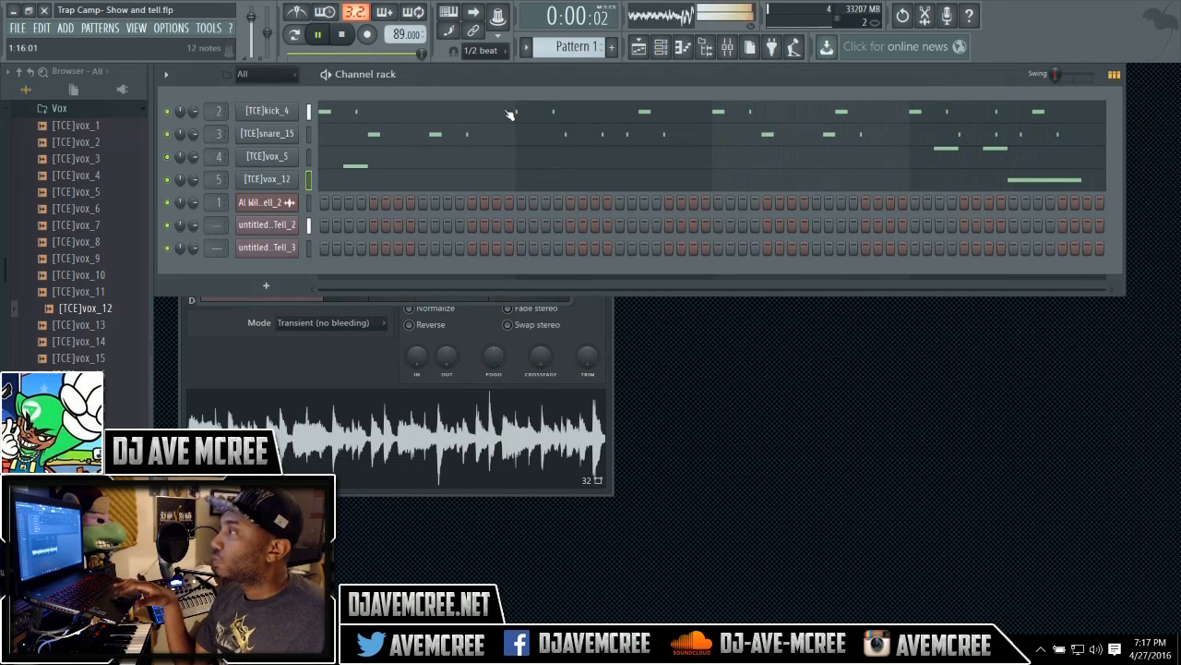
{"action": "right_click", "coordinate": [292, 181]}
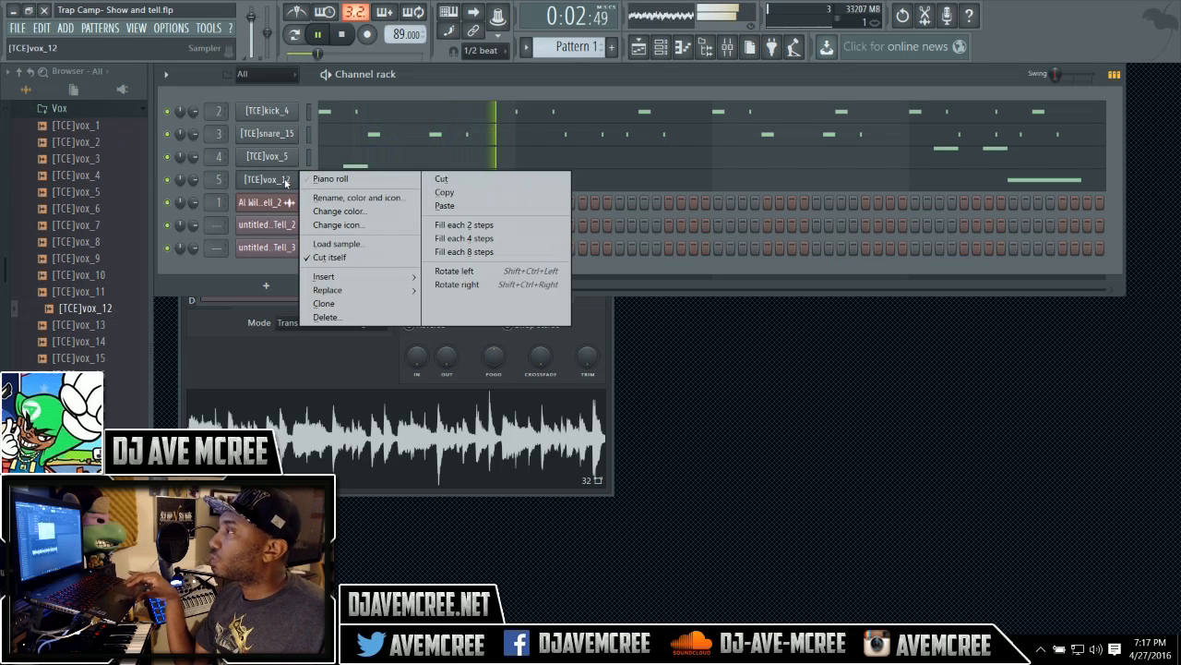
{"action": "left_click", "coordinate": [327, 303]}
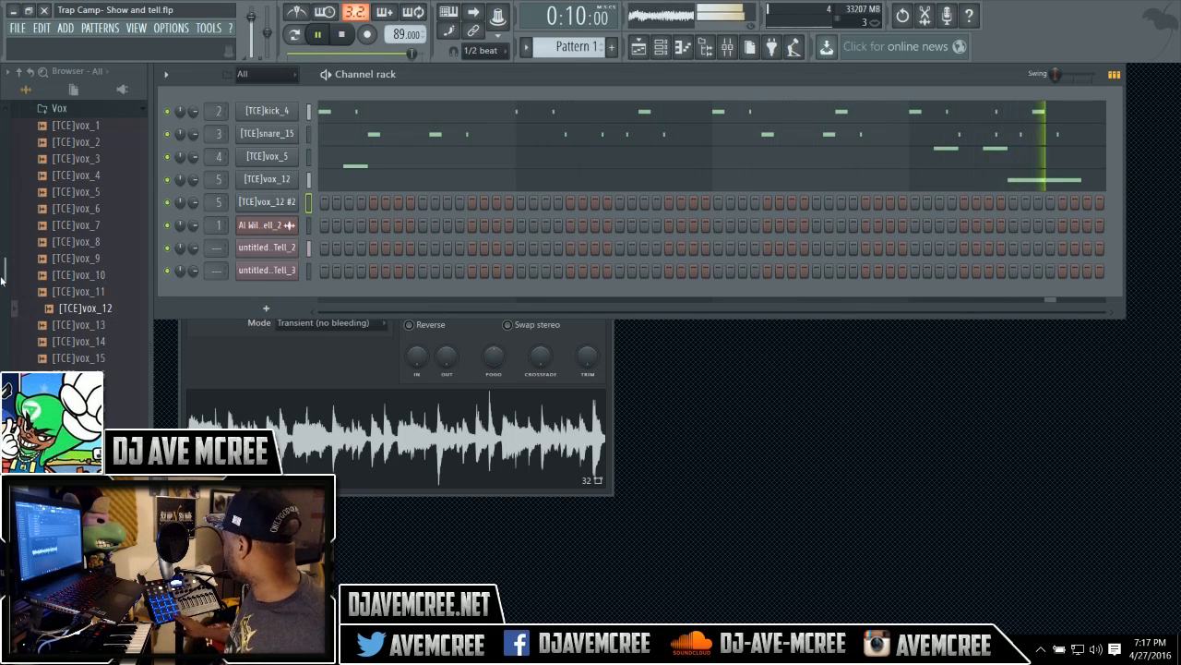
{"action": "key", "text": "space"}
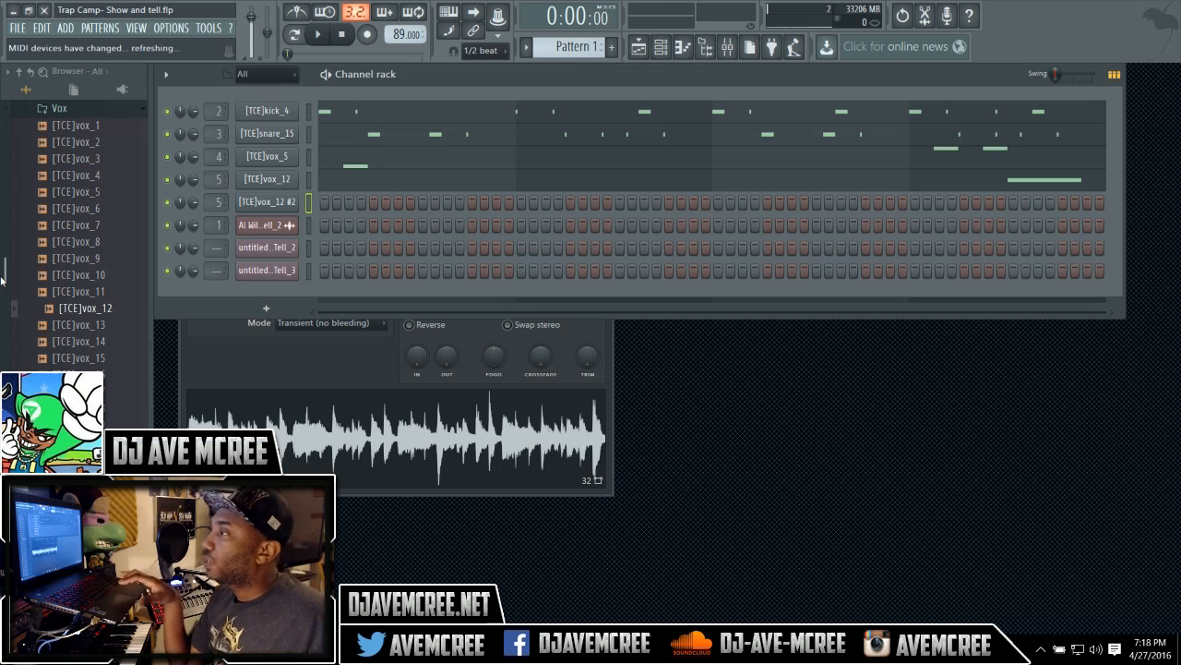
{"action": "left_click_drag", "start_coordinate": [3, 279], "coordinate": [2, 249]}
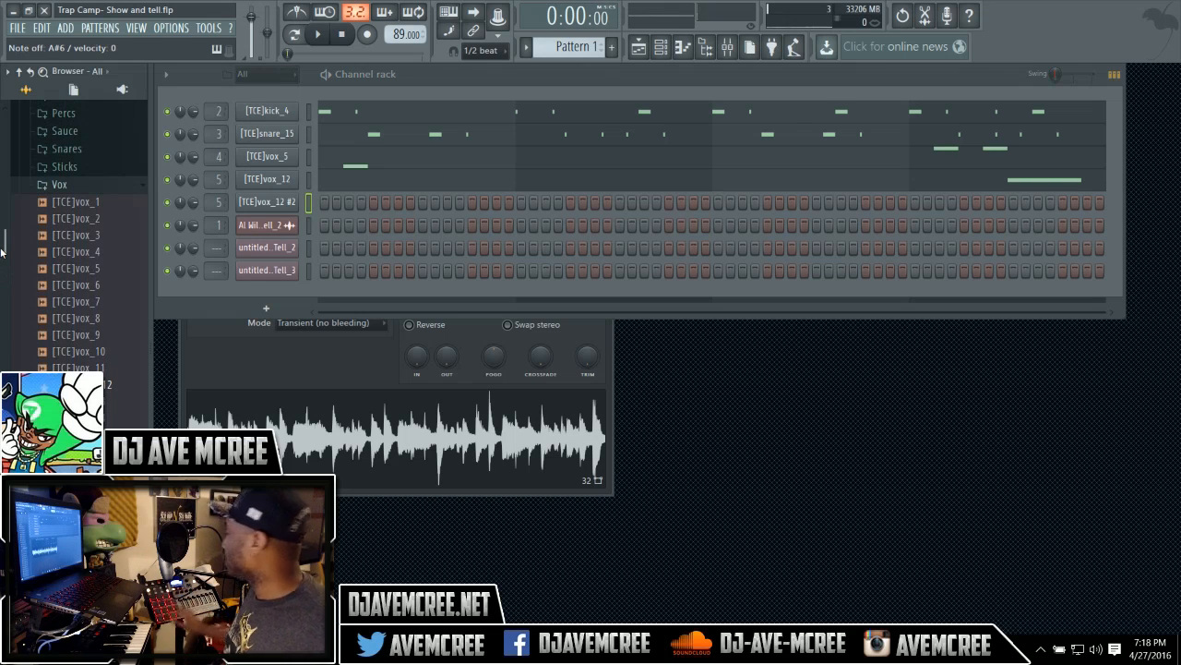
Load [TCE]perc_22 from the Percs folder into the cloned vox channel in the channel rack.
{"action": "left_click_drag", "start_coordinate": [3, 249], "coordinate": [2, 212]}
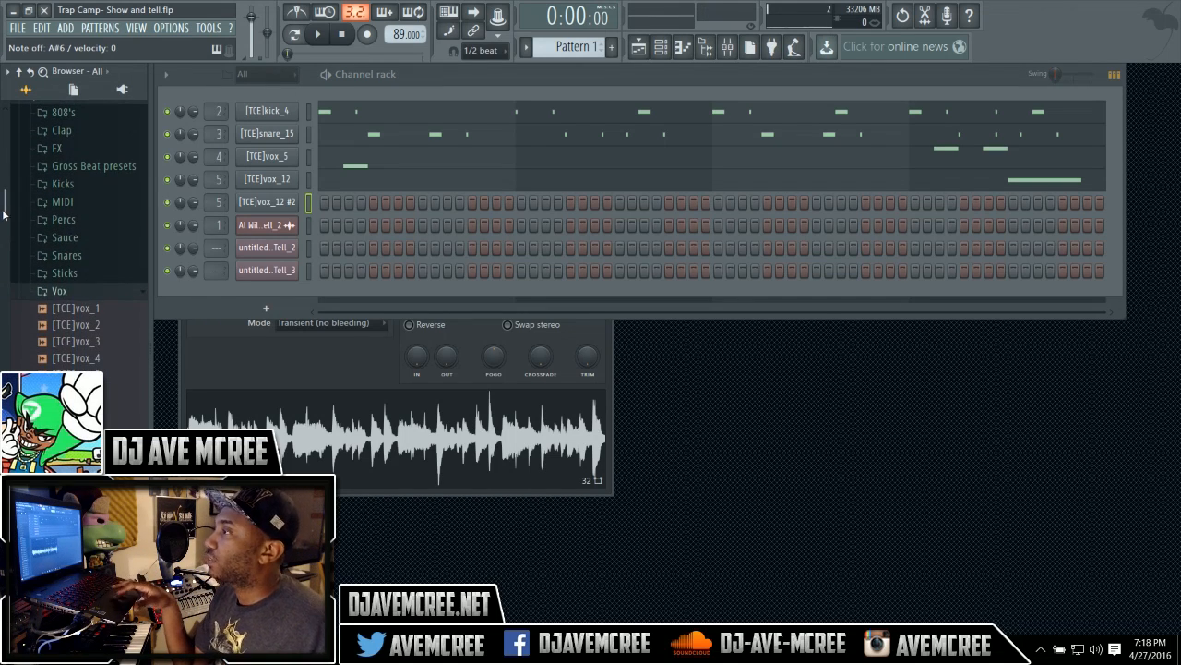
{"action": "left_click", "coordinate": [42, 221]}
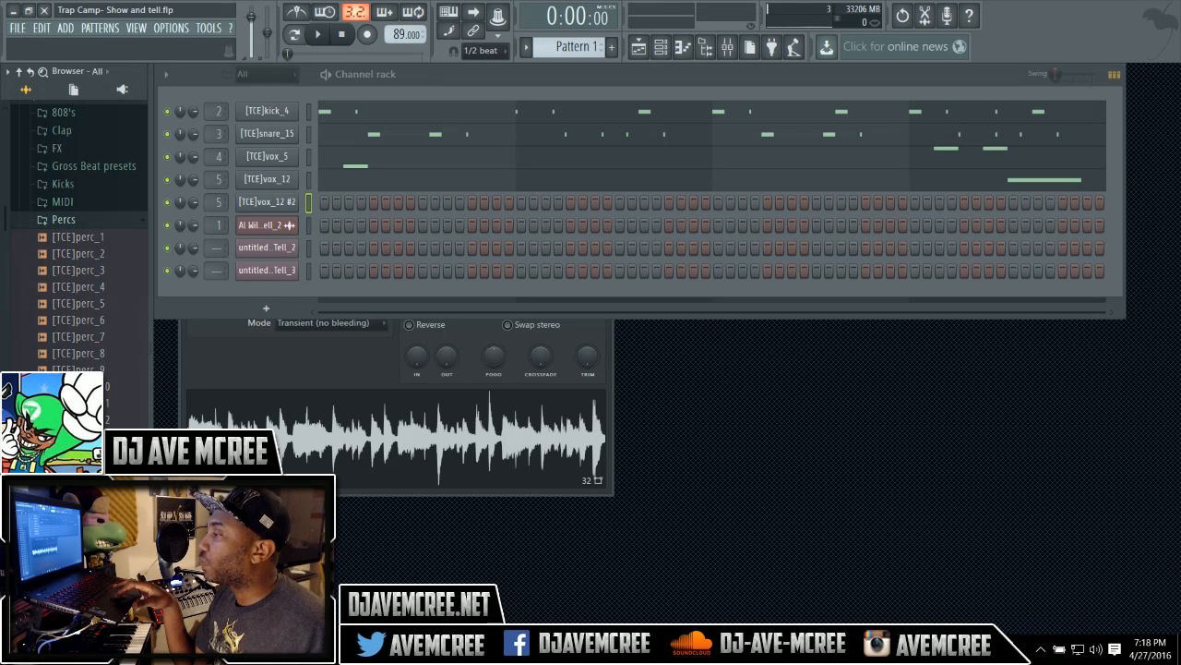
{"action": "left_click", "coordinate": [78, 602]}
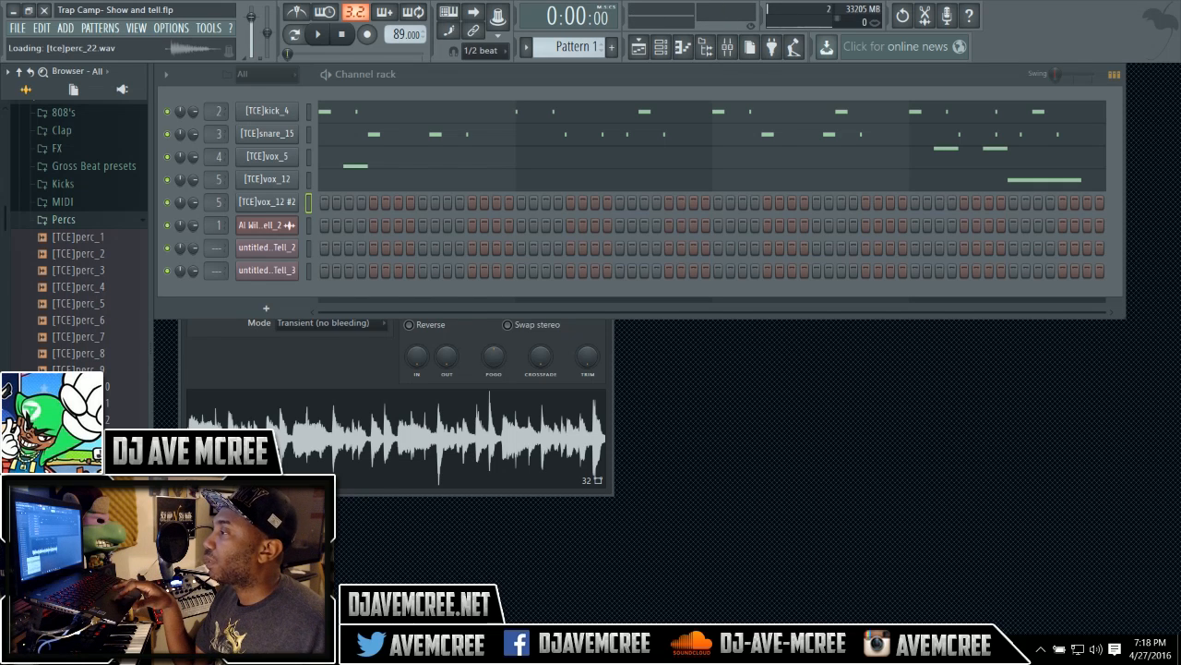
{"action": "left_click_drag", "start_coordinate": [79, 586], "coordinate": [311, 203]}
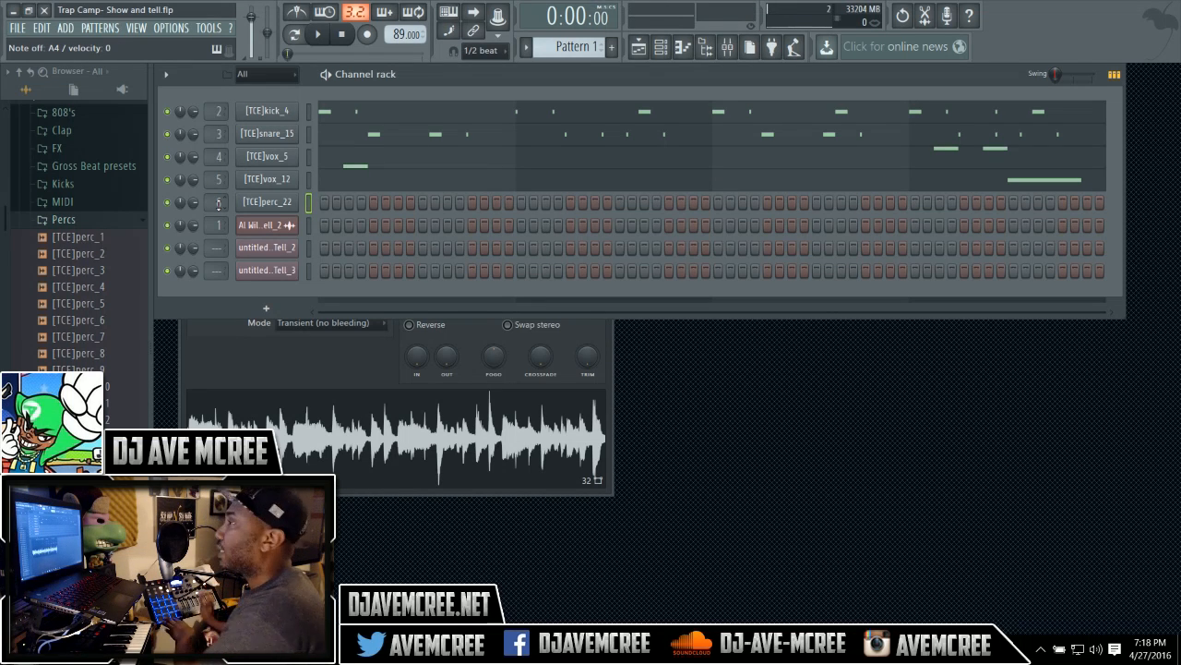
Set the snap to Line, arm recording and start recording on the [TCE]perc_22 channel.
{"action": "left_click", "coordinate": [483, 52]}
{"action": "left_click", "coordinate": [480, 67]}
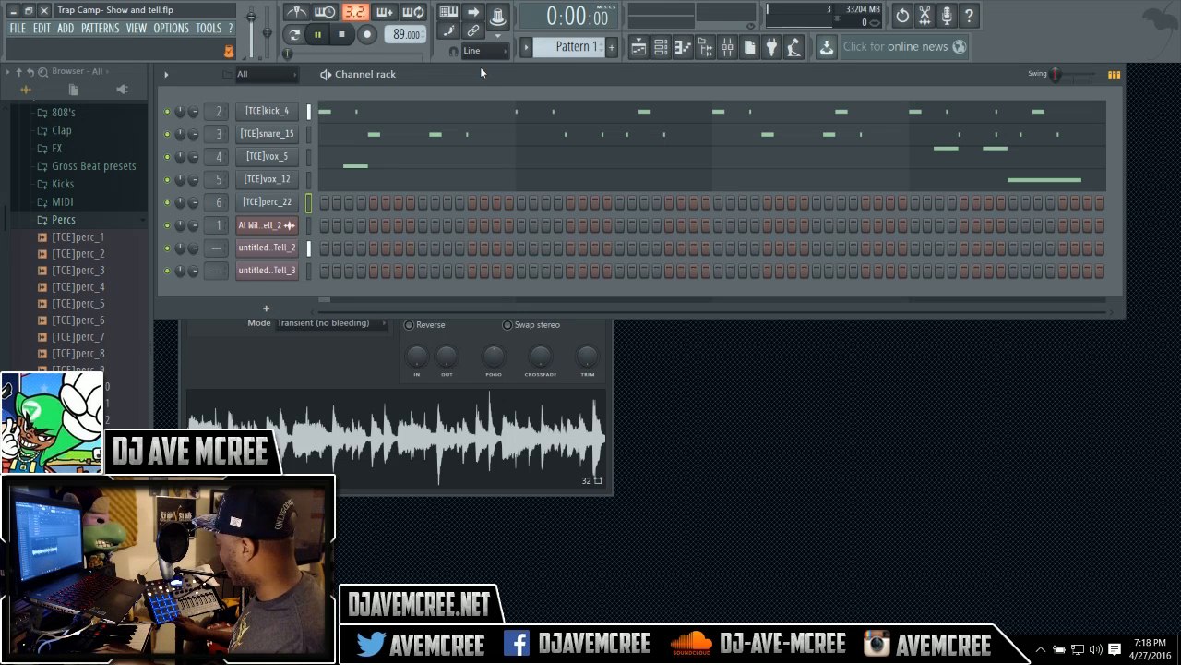
{"action": "key", "text": "space"}
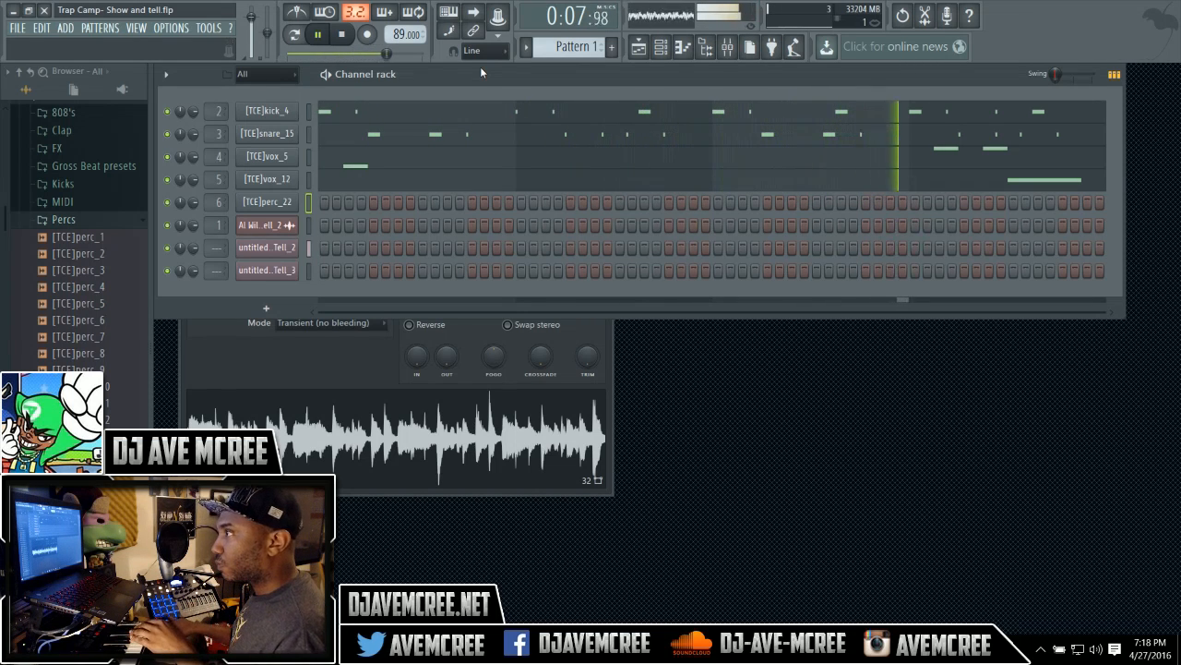
{"action": "key", "text": "space"}
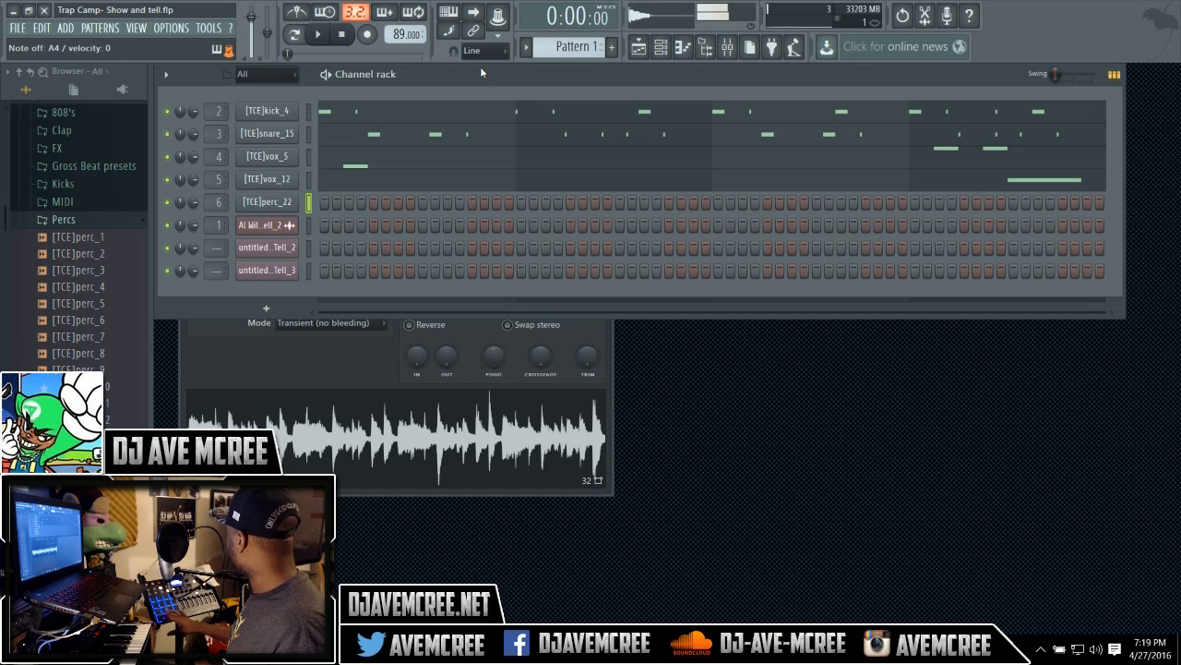
{"action": "key", "text": "r"}
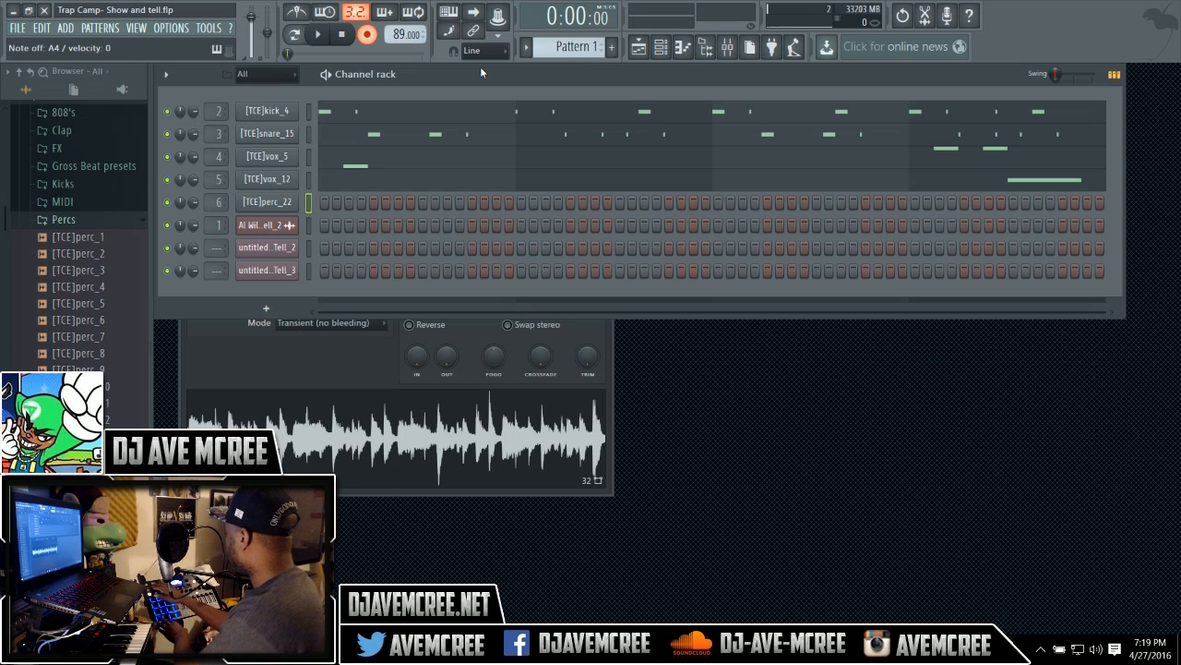
{"action": "key", "text": "space"}
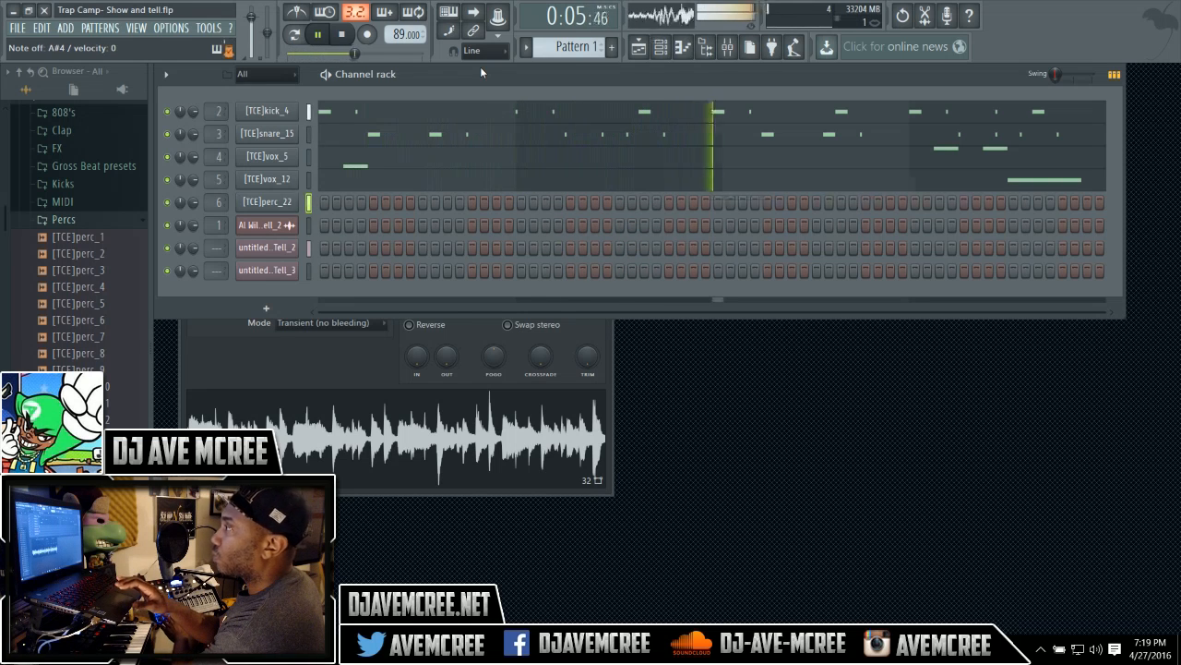
Switch the snap to 1/4 beat and record the [TCE]perc_22 hits live from the pad controller.
{"action": "left_click", "coordinate": [484, 51]}
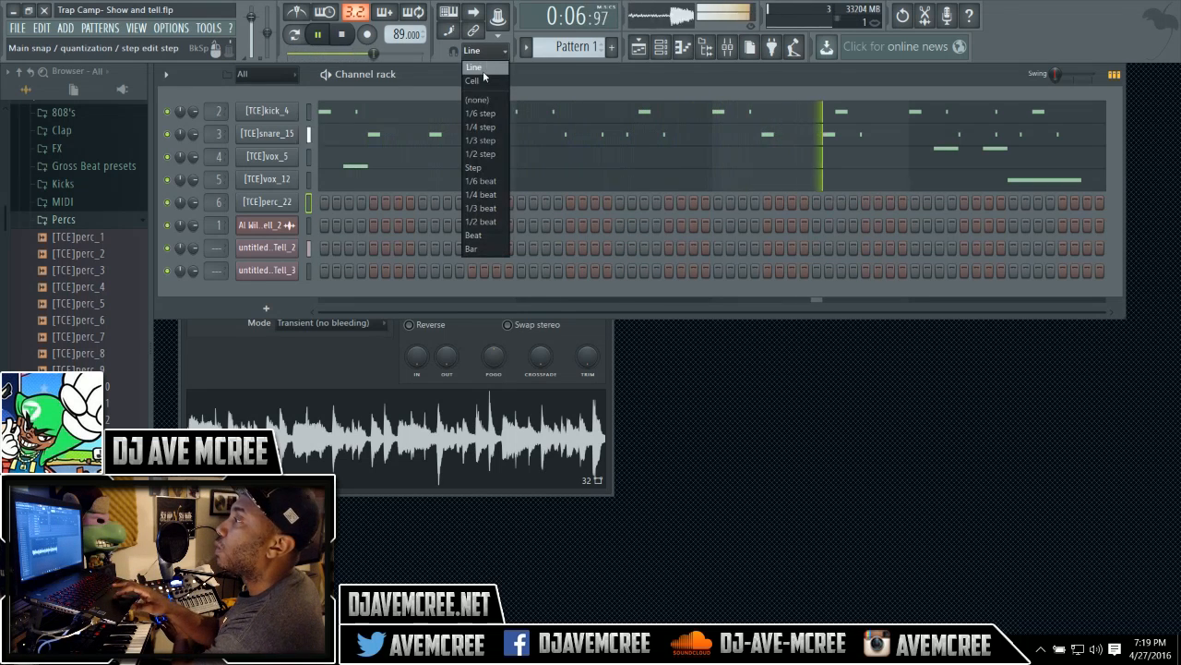
{"action": "left_click", "coordinate": [482, 195]}
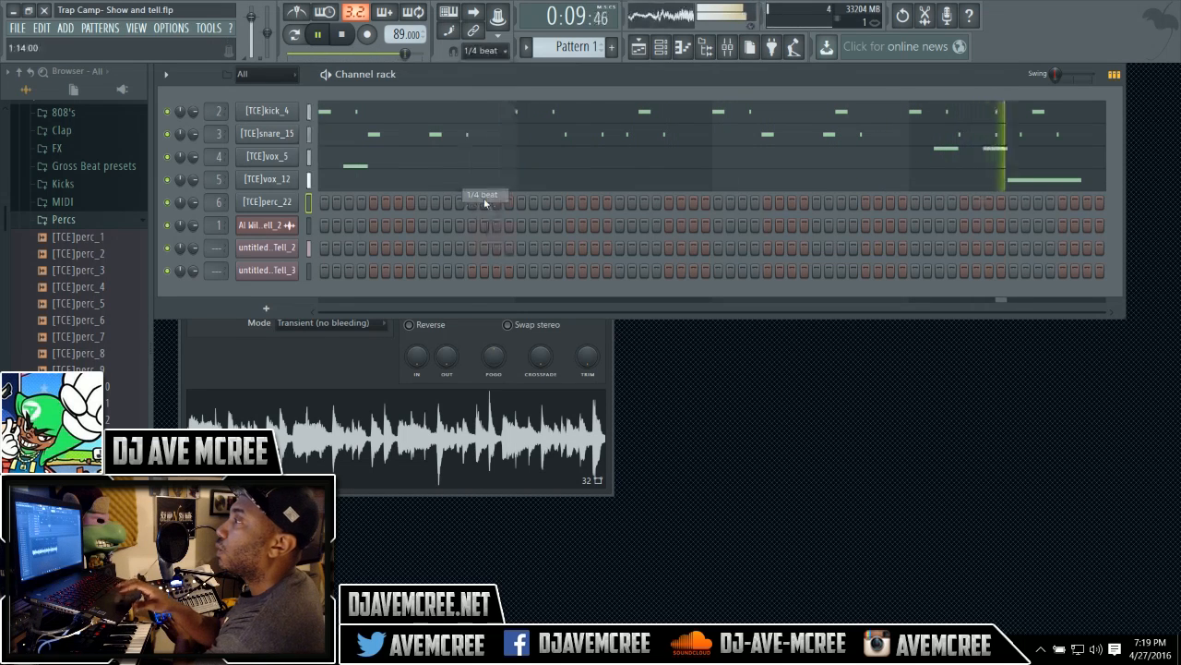
{"action": "left_click", "coordinate": [342, 35]}
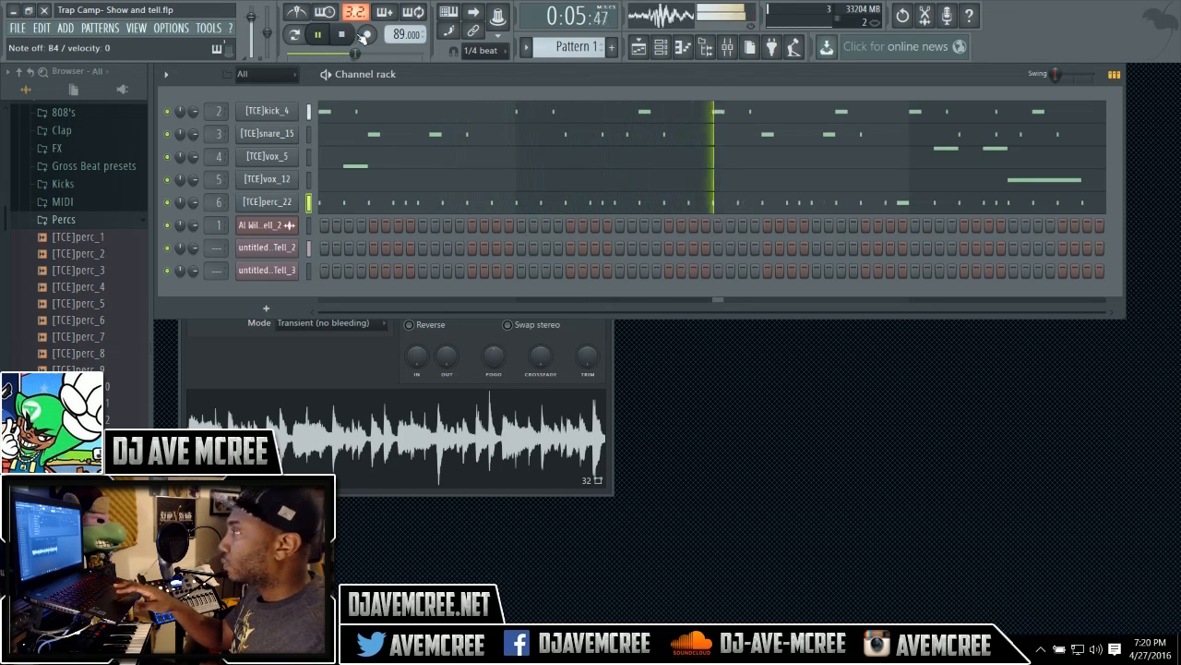
Set the snap back to Line and dismiss the perc channel's step menu.
{"action": "left_click", "coordinate": [488, 51]}
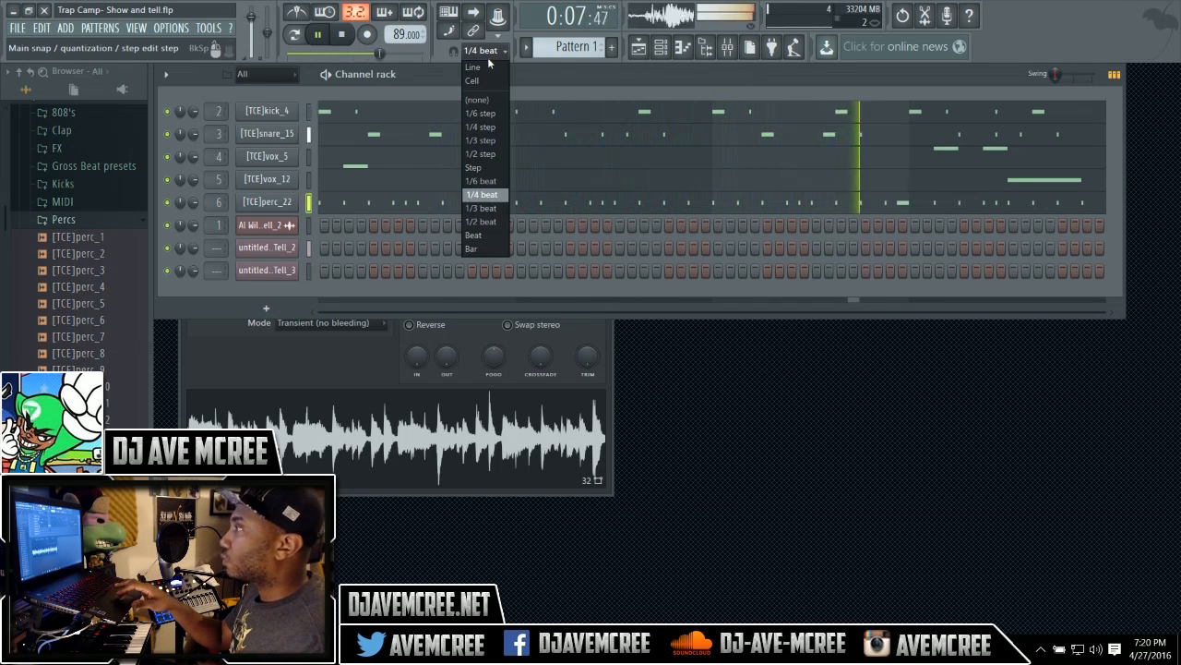
{"action": "left_click", "coordinate": [489, 65]}
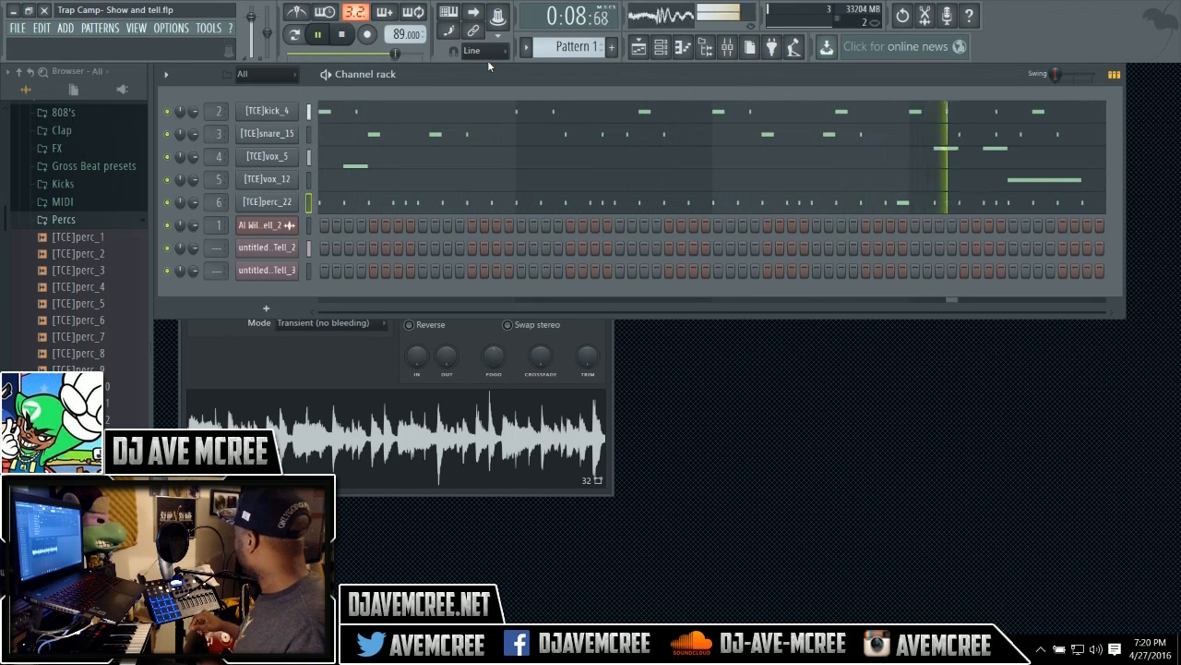
{"action": "right_click", "coordinate": [306, 201]}
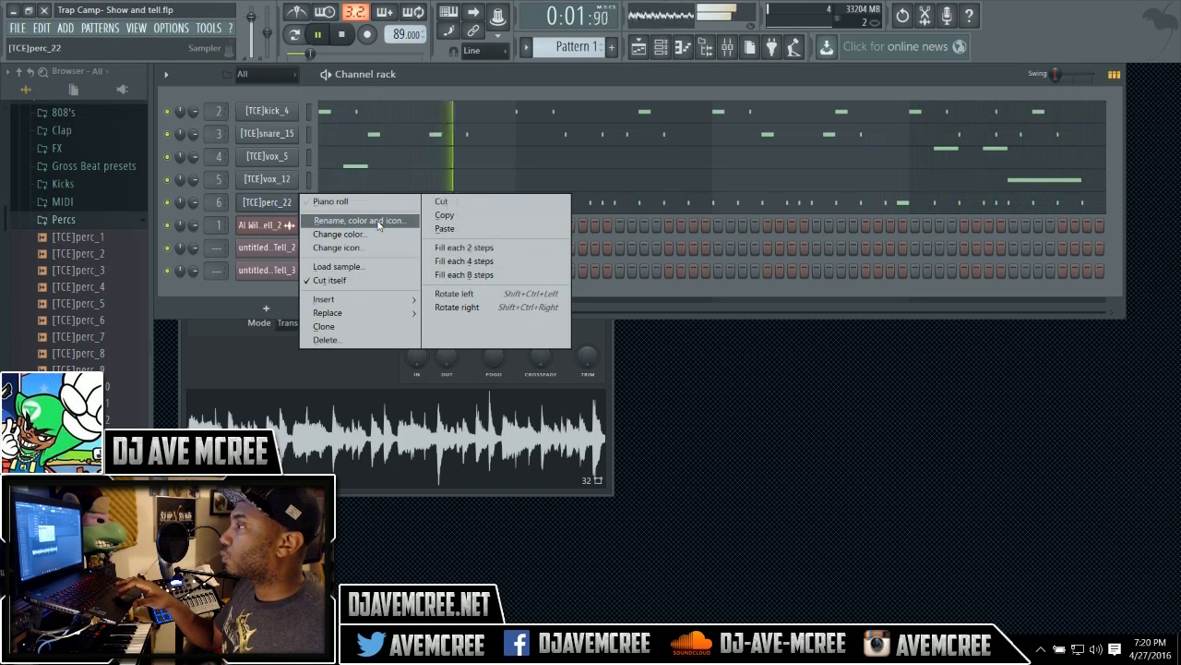
{"action": "left_click", "coordinate": [441, 76]}
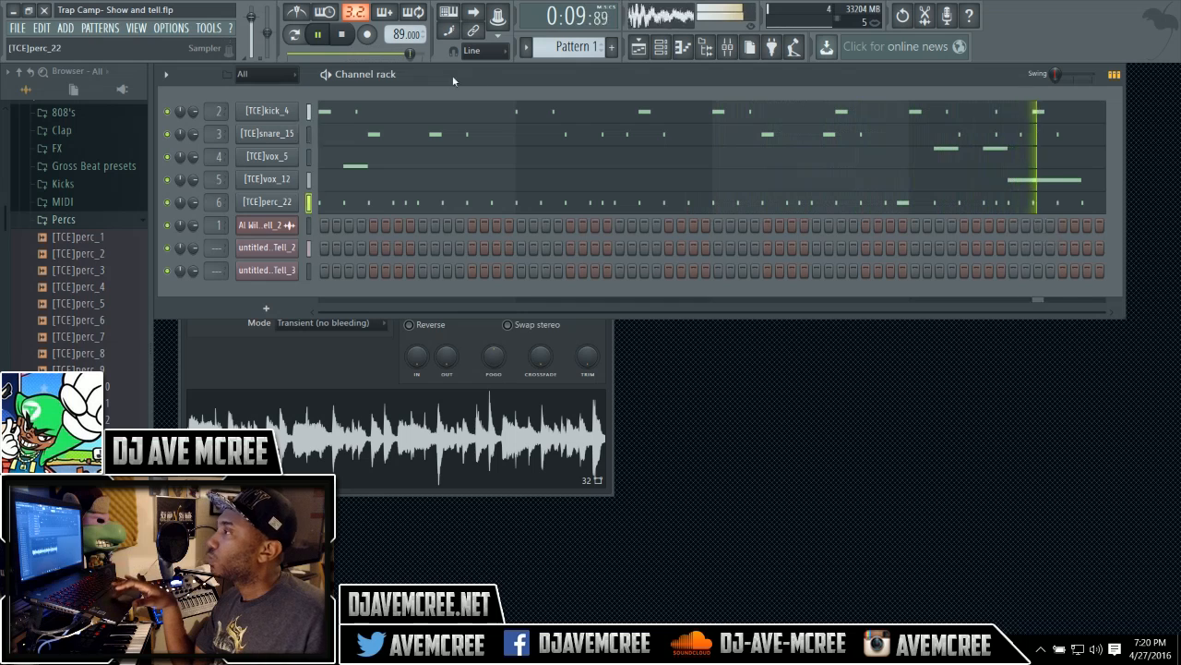
Open the [TCE]perc_22 piano roll, add a B4 note just after bar 4, and close it.
{"action": "left_click", "coordinate": [539, 209]}
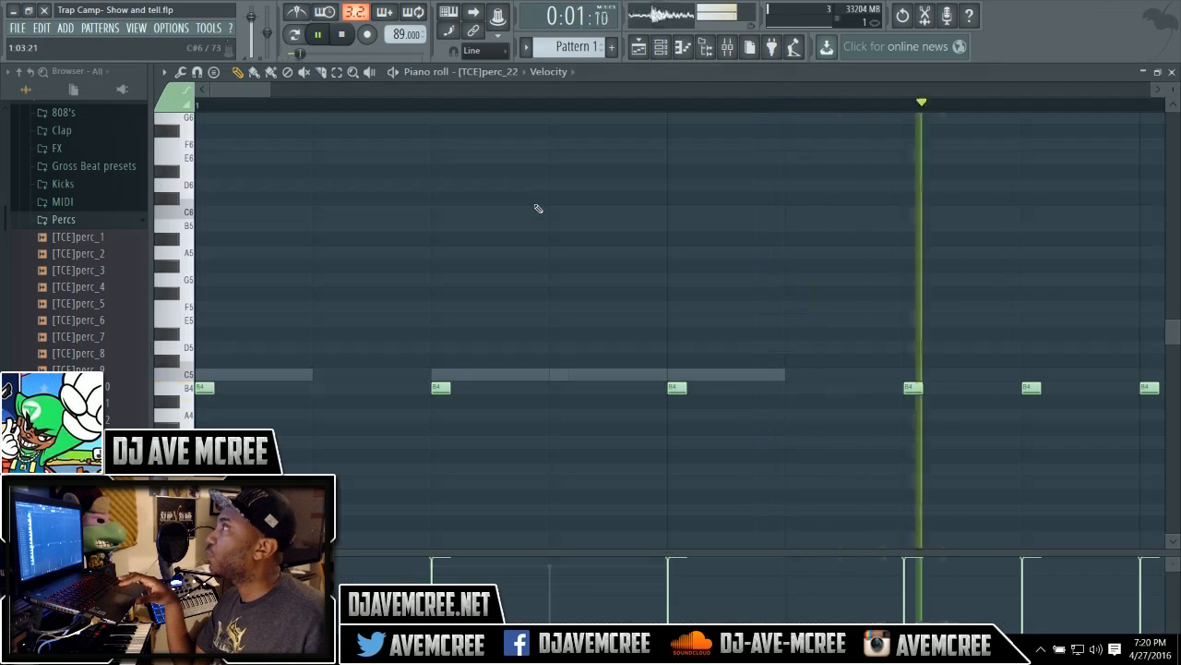
{"action": "left_click_drag", "start_coordinate": [266, 89], "coordinate": [511, 92]}
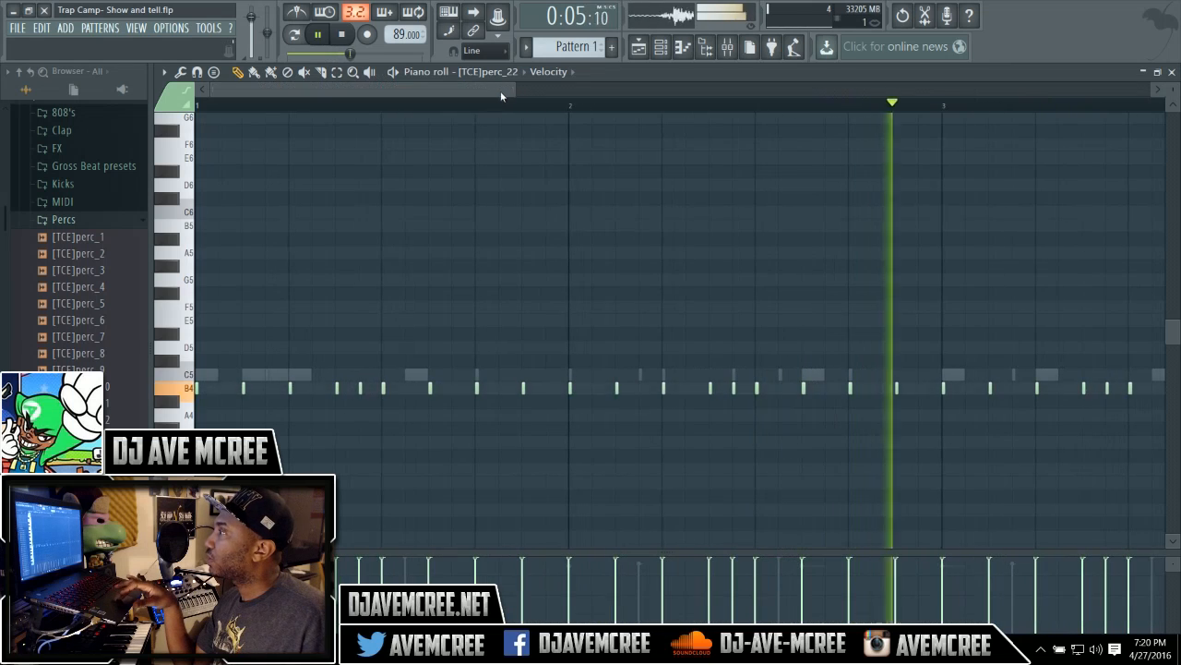
{"action": "left_click_drag", "start_coordinate": [504, 91], "coordinate": [687, 101]}
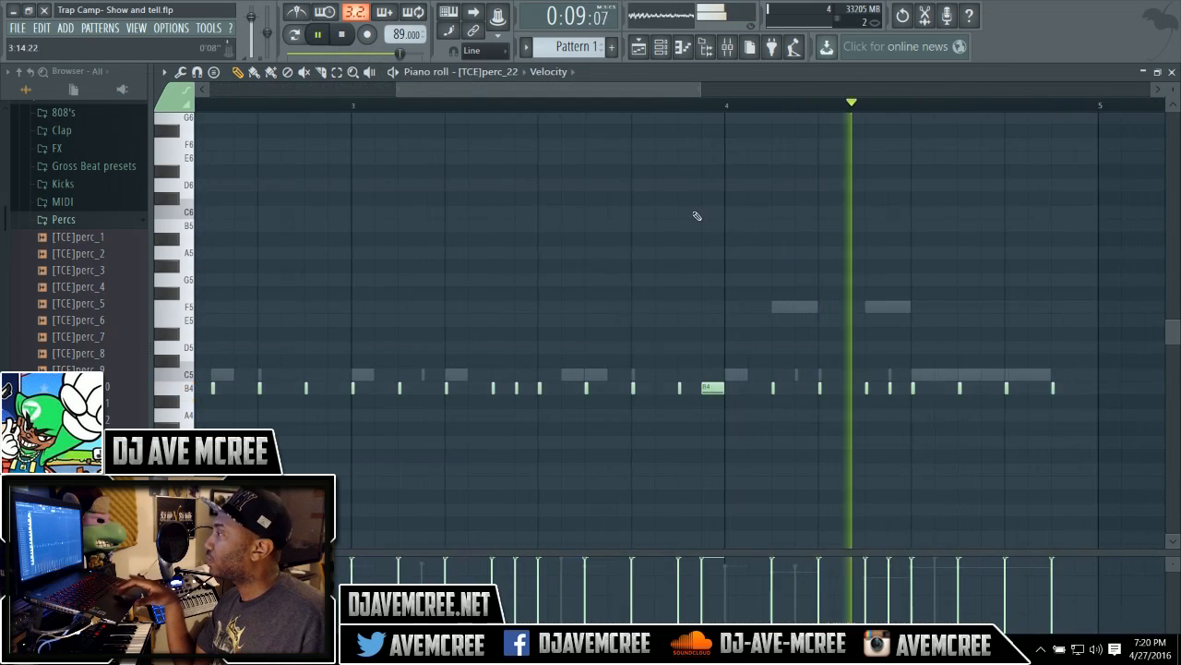
{"action": "left_click", "coordinate": [733, 387]}
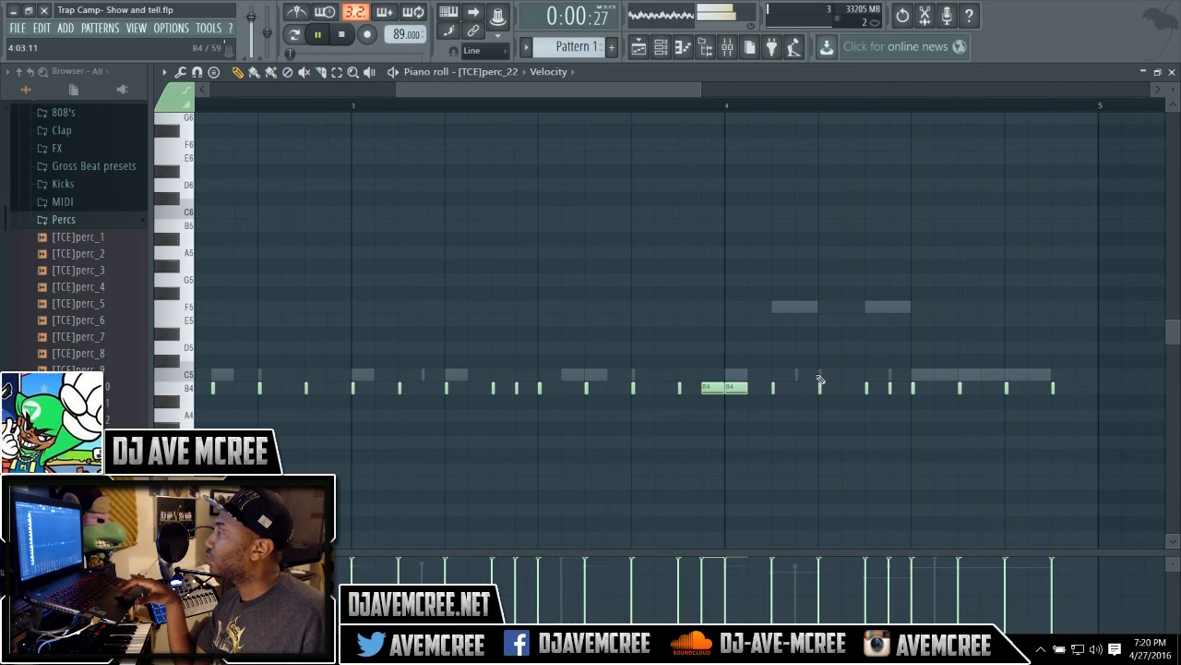
{"action": "left_click", "coordinate": [1172, 72]}
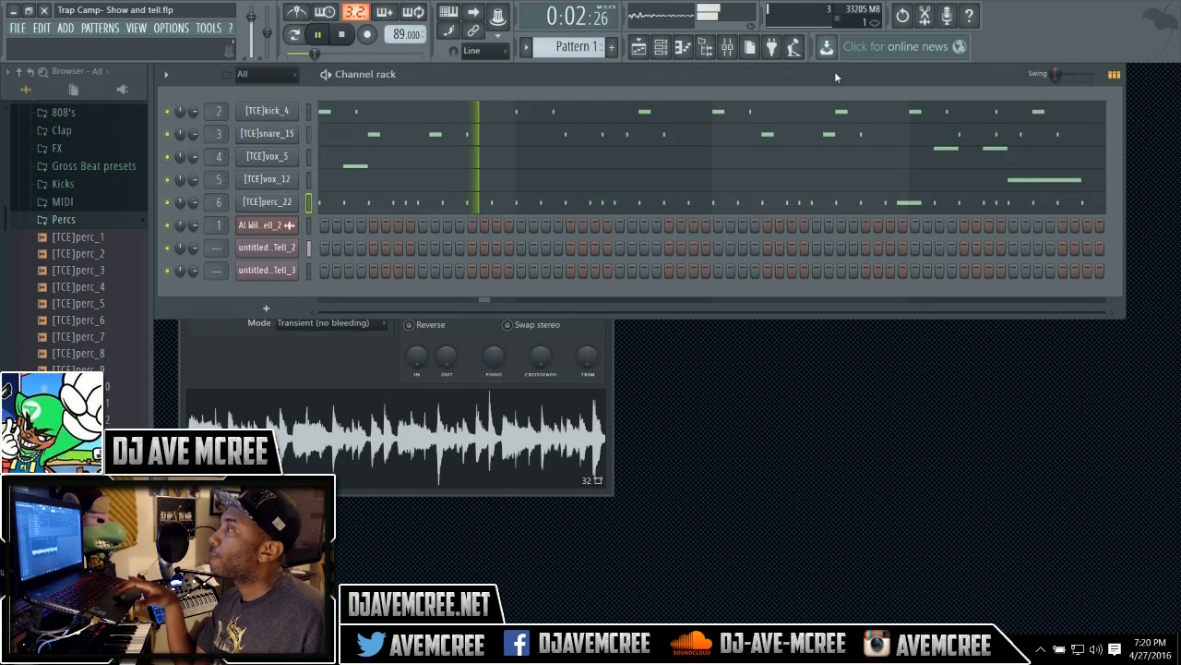
Review the [TCE]vox_5 piano roll across its bars, close it and stop playback.
{"action": "left_click", "coordinate": [707, 164]}
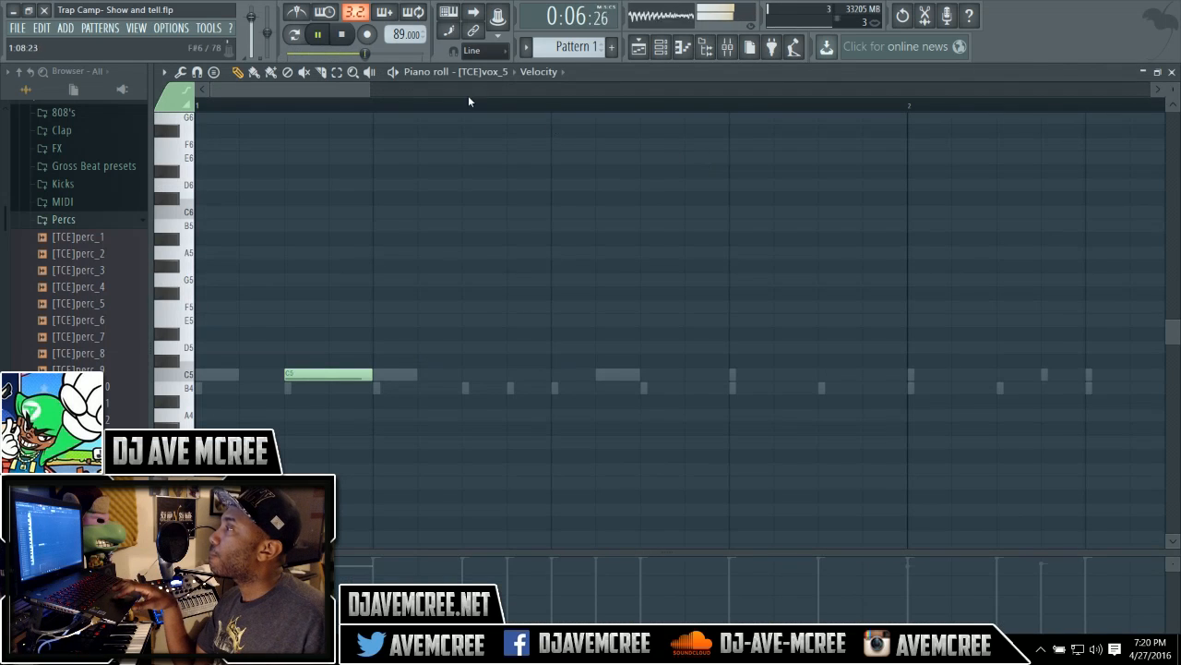
{"action": "left_click_drag", "start_coordinate": [370, 91], "coordinate": [743, 96]}
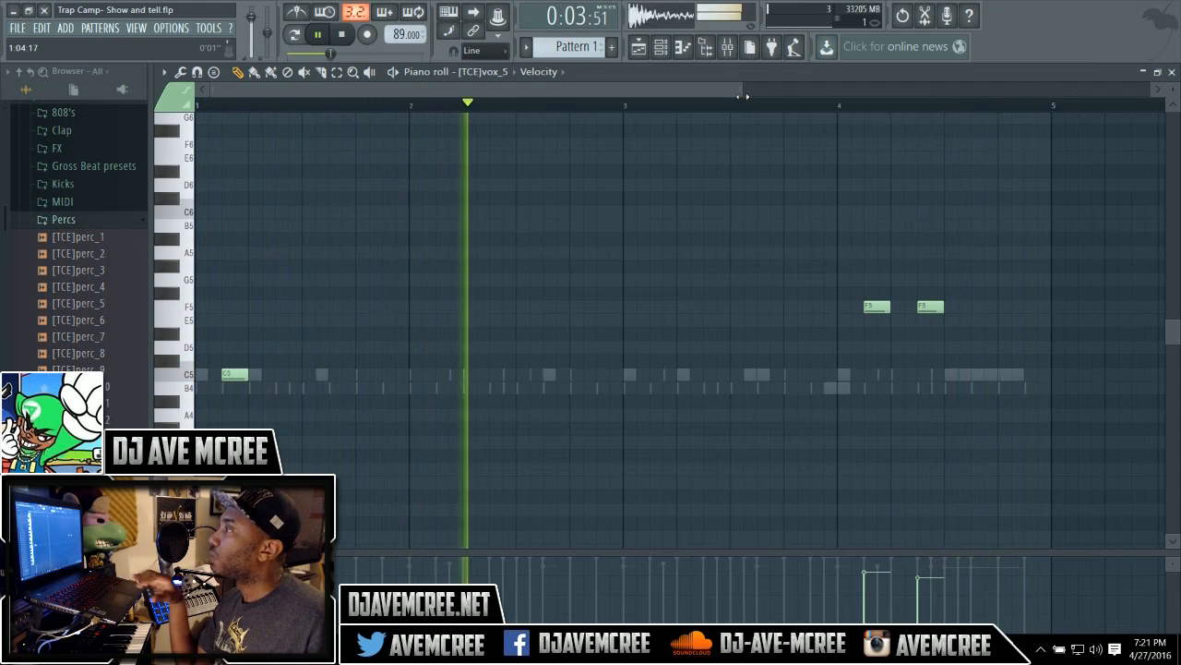
{"action": "left_click", "coordinate": [1155, 71]}
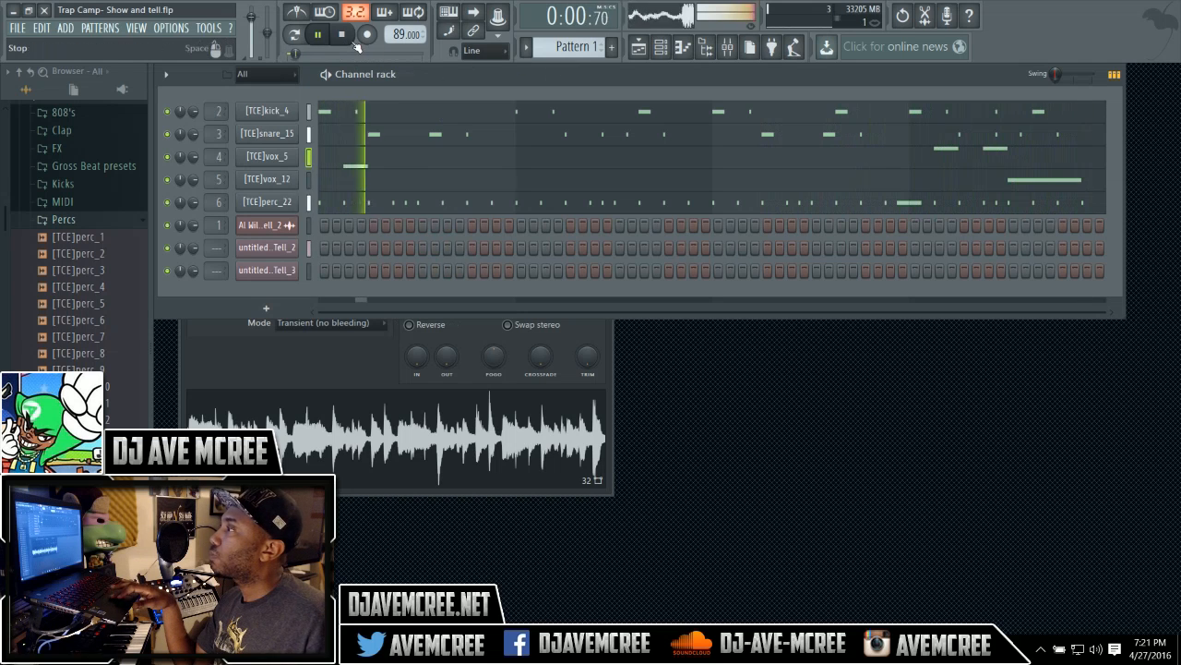
{"action": "left_click", "coordinate": [347, 41]}
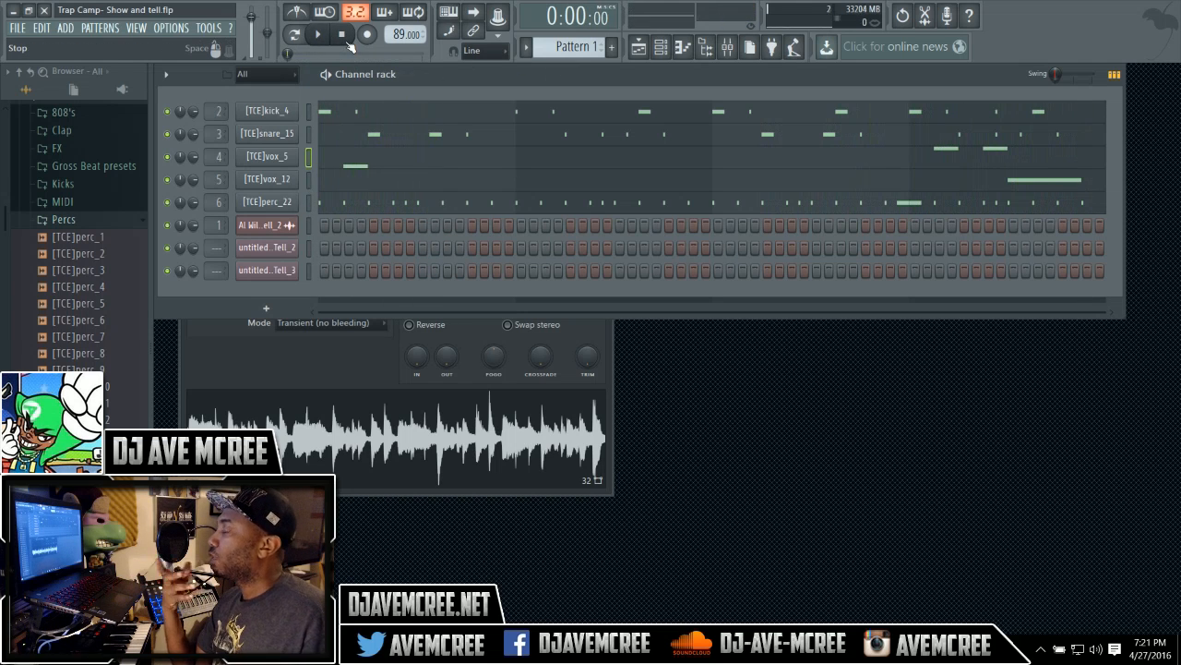